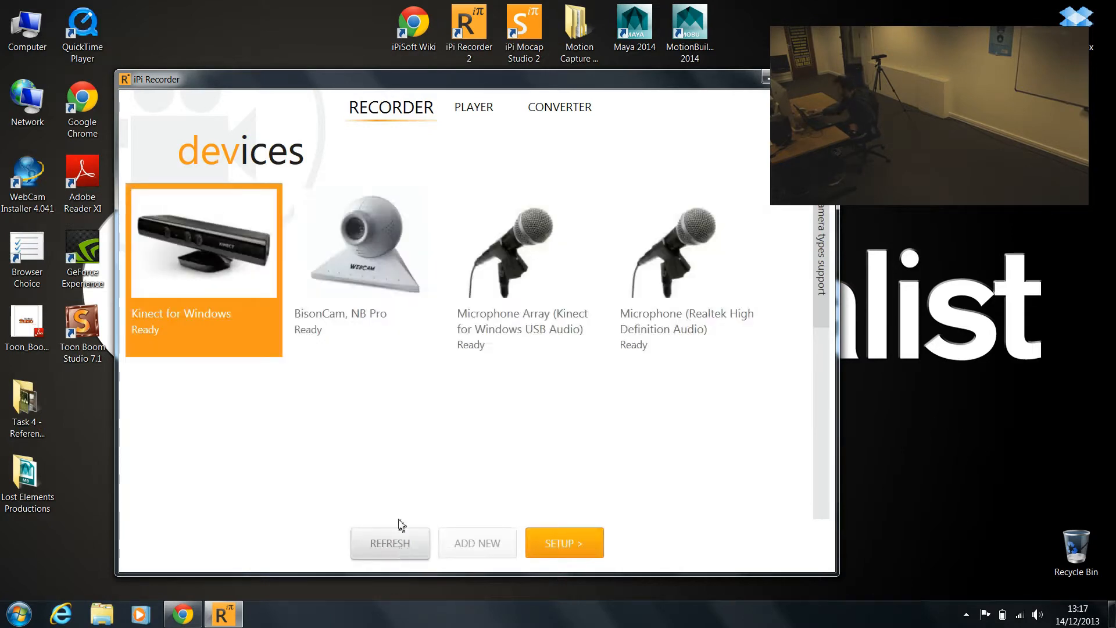
Refresh the devices, set up the Kinect for Windows and choose the 320x240 @ 30Hz (depth+color) video mode
click(400, 530)
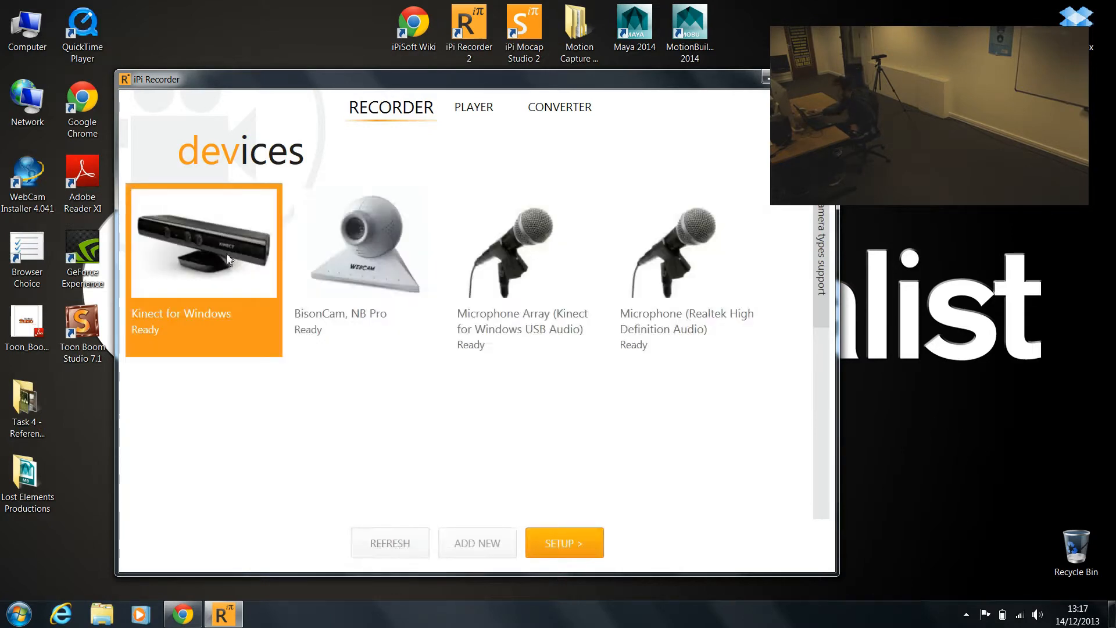
click(581, 544)
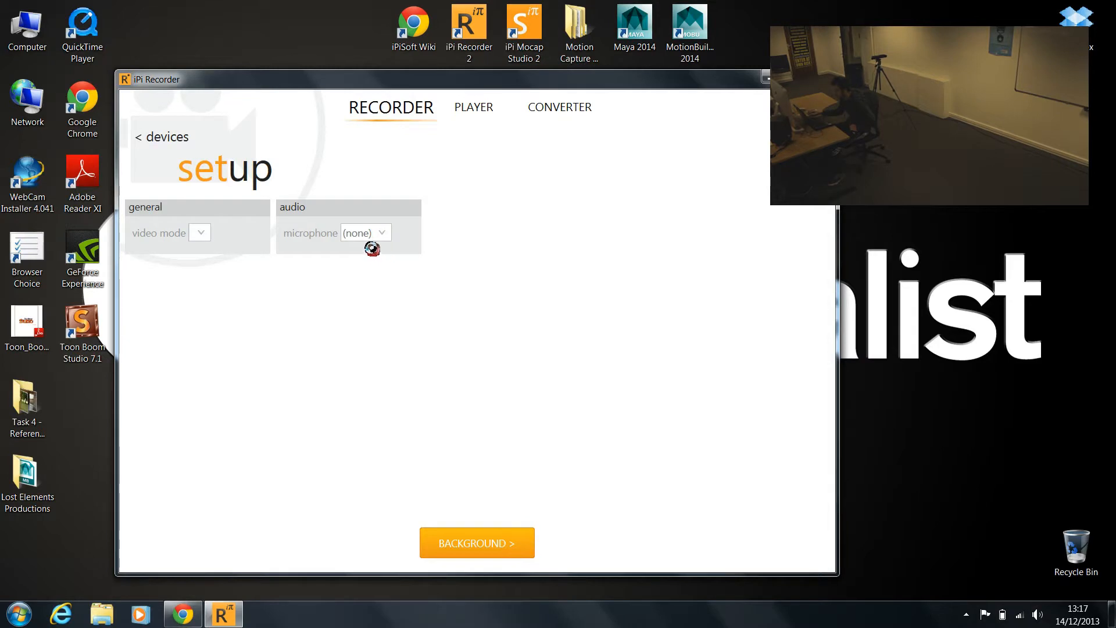
click(319, 233)
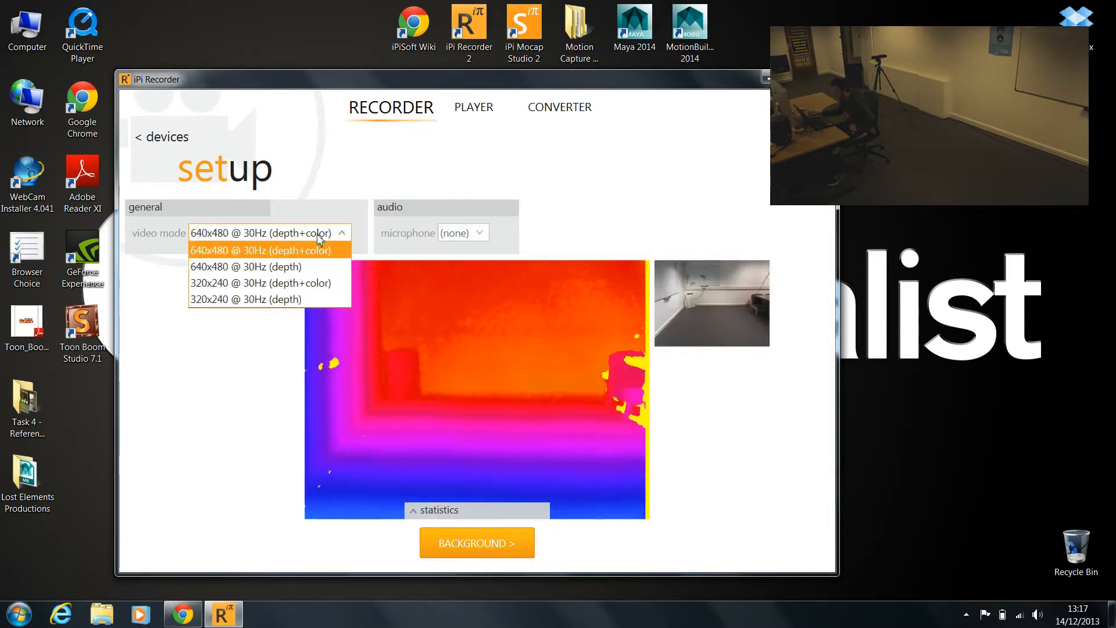
click(302, 283)
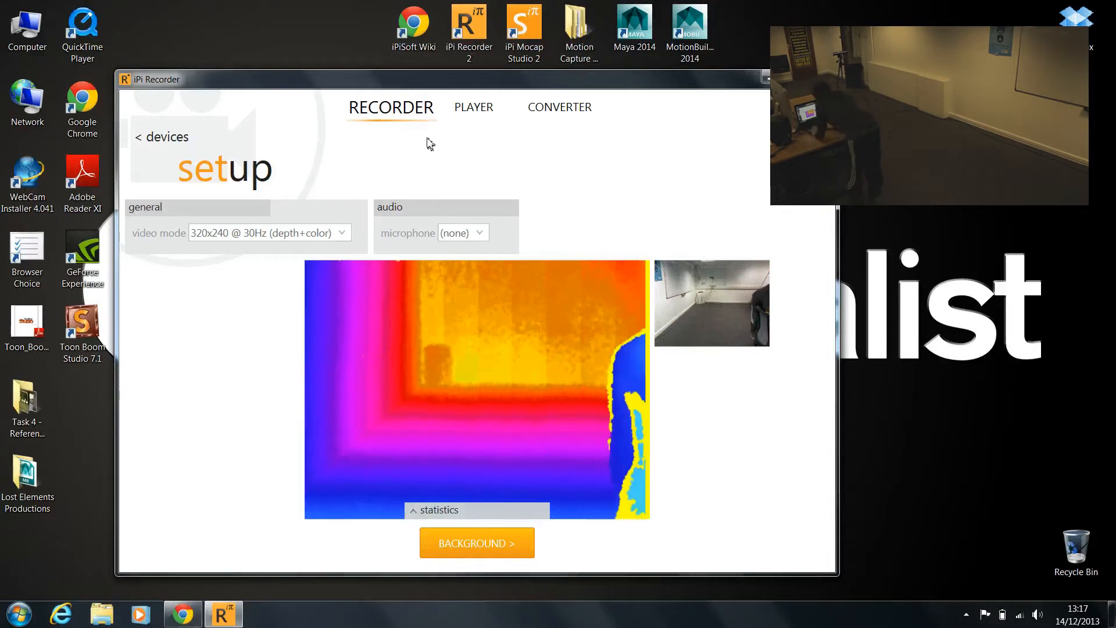
Adjust the Kinect's elevation angle to -13, trying -4 and -9 first, and fine-tune the tilt against the live depth preview
mouse_move(426, 440)
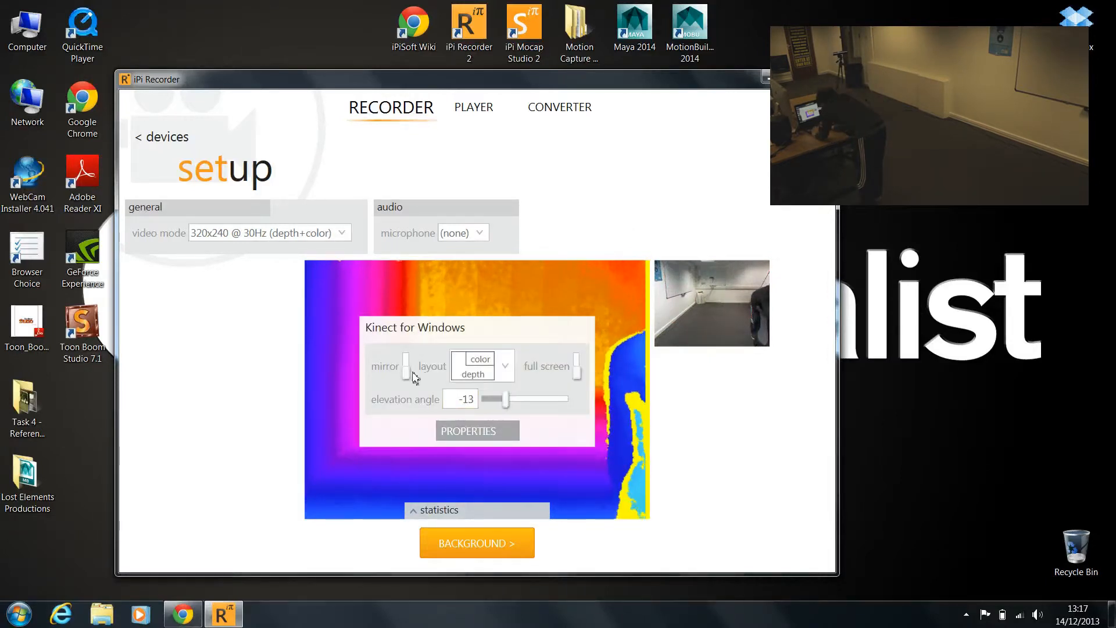
drag(505, 400, 517, 403)
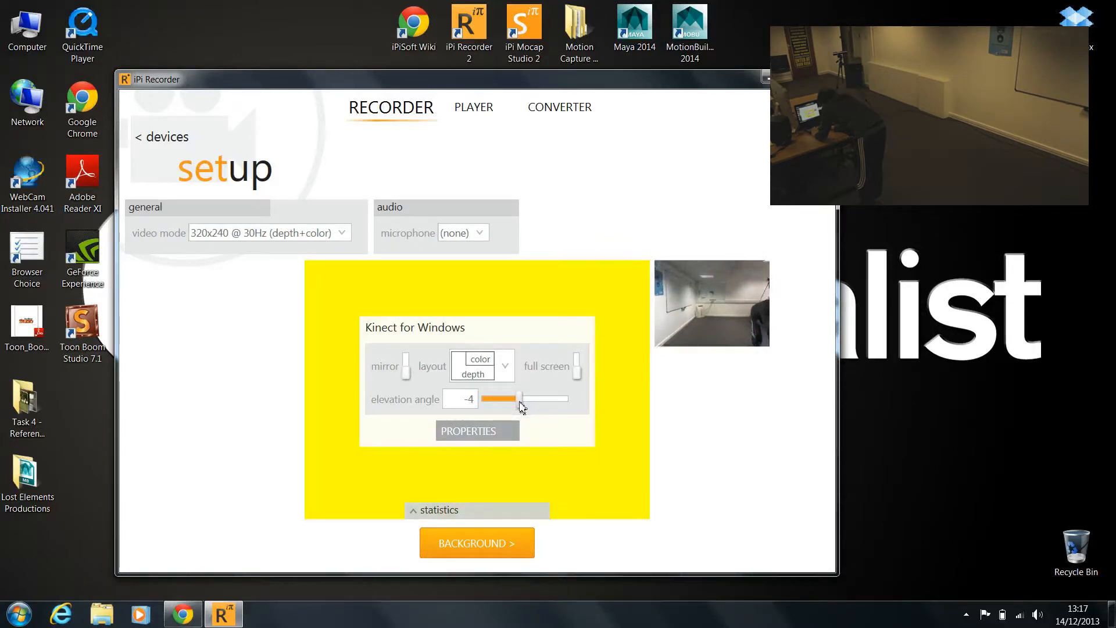
drag(518, 402, 516, 402)
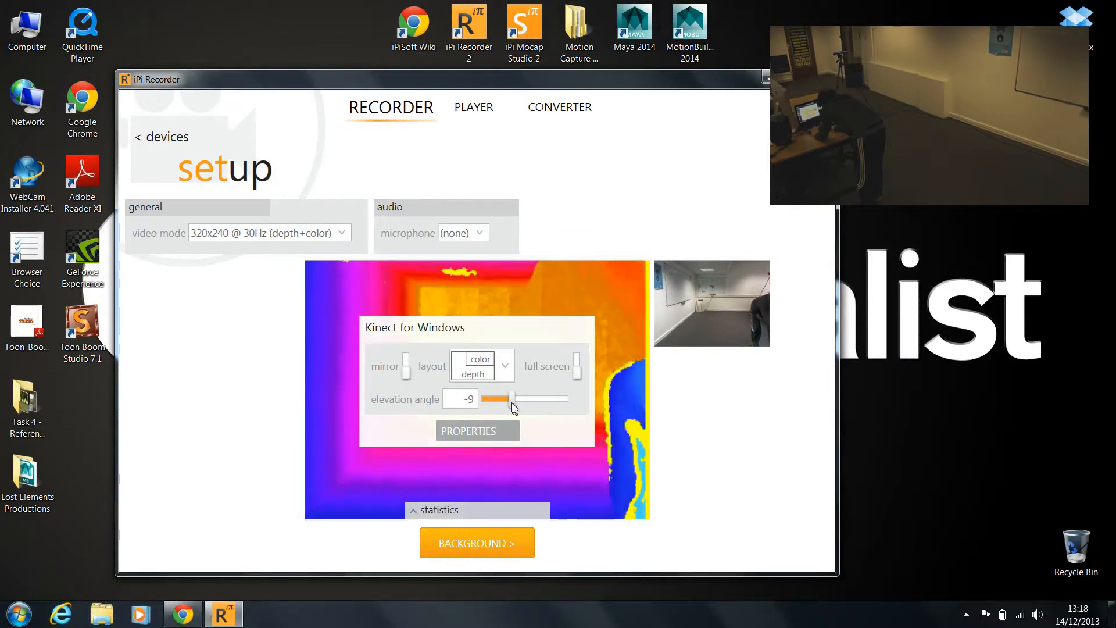
drag(514, 407, 510, 407)
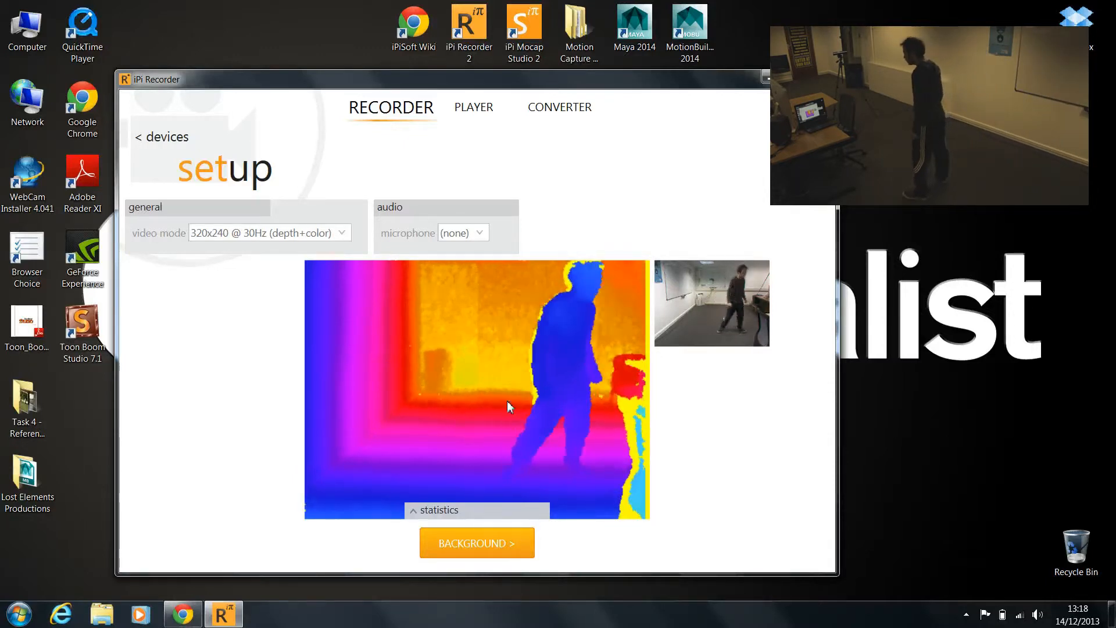
mouse_move(394, 331)
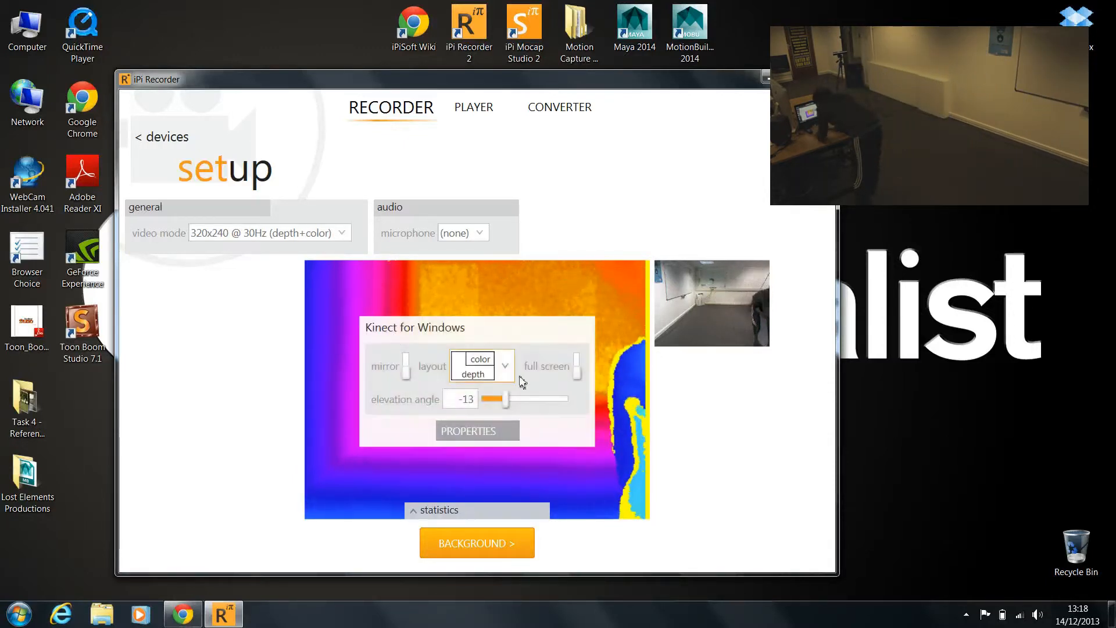
drag(508, 399, 509, 401)
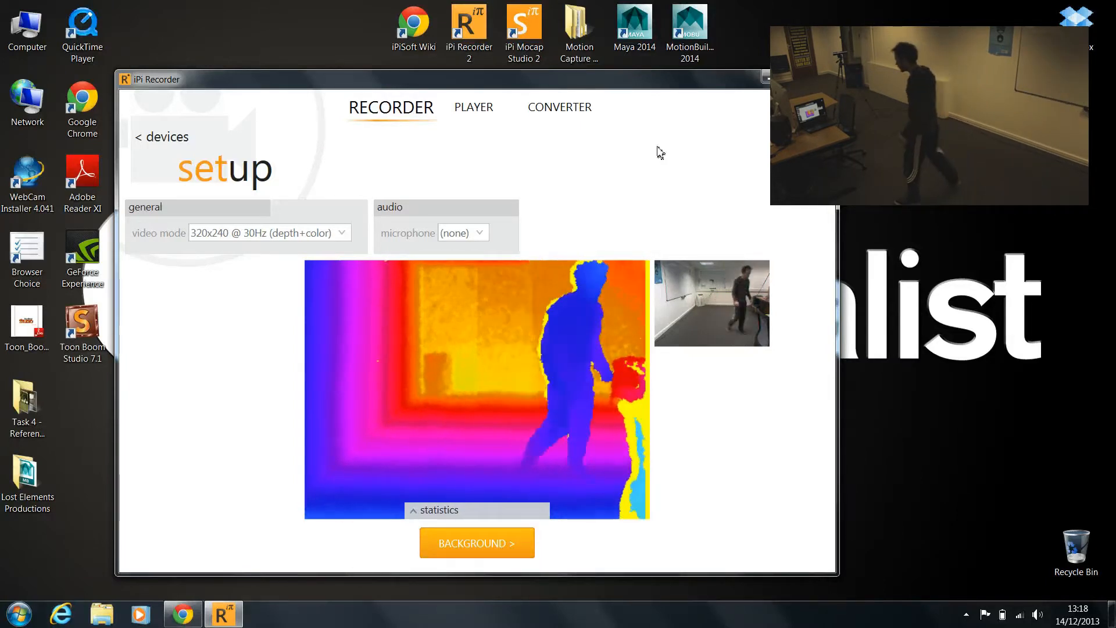
click(381, 295)
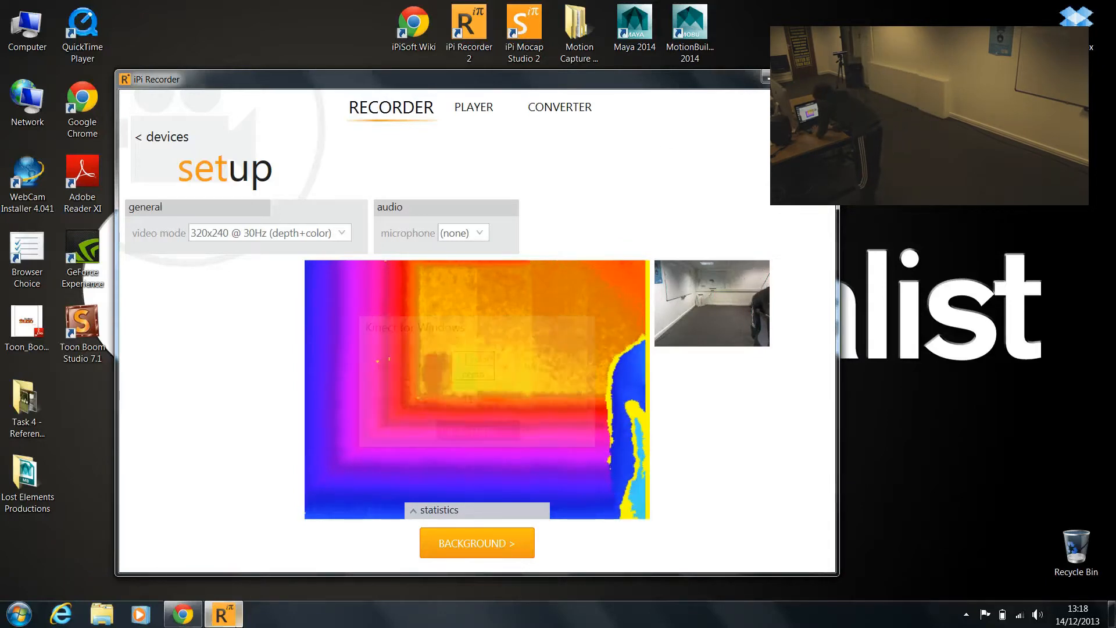
Evaluate the capture background with a 5-second duration and no start delay
click(505, 544)
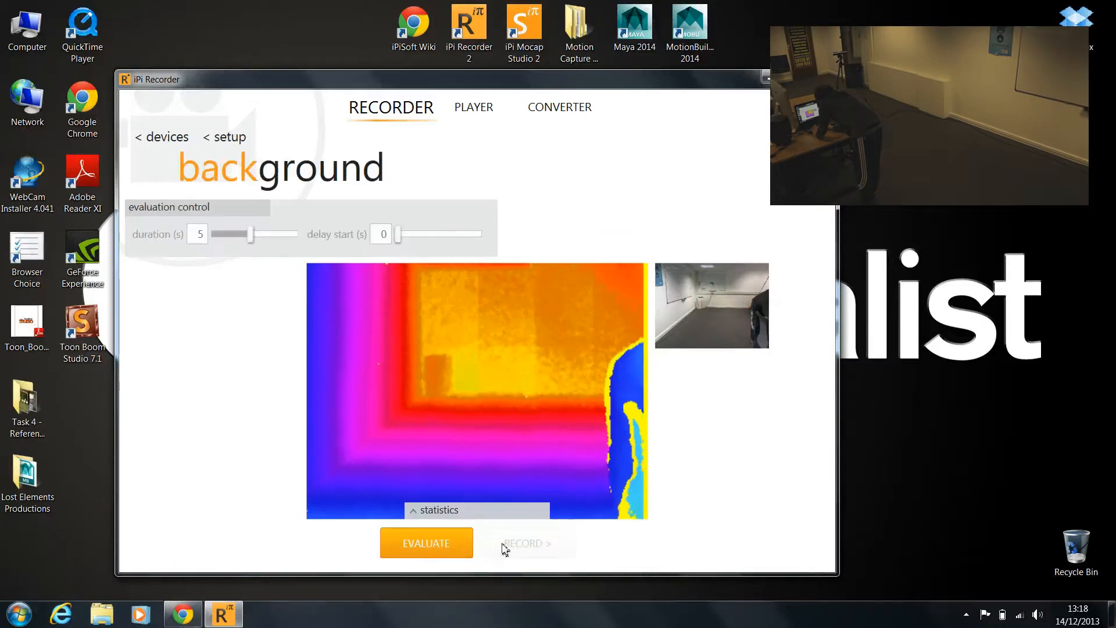
click(414, 542)
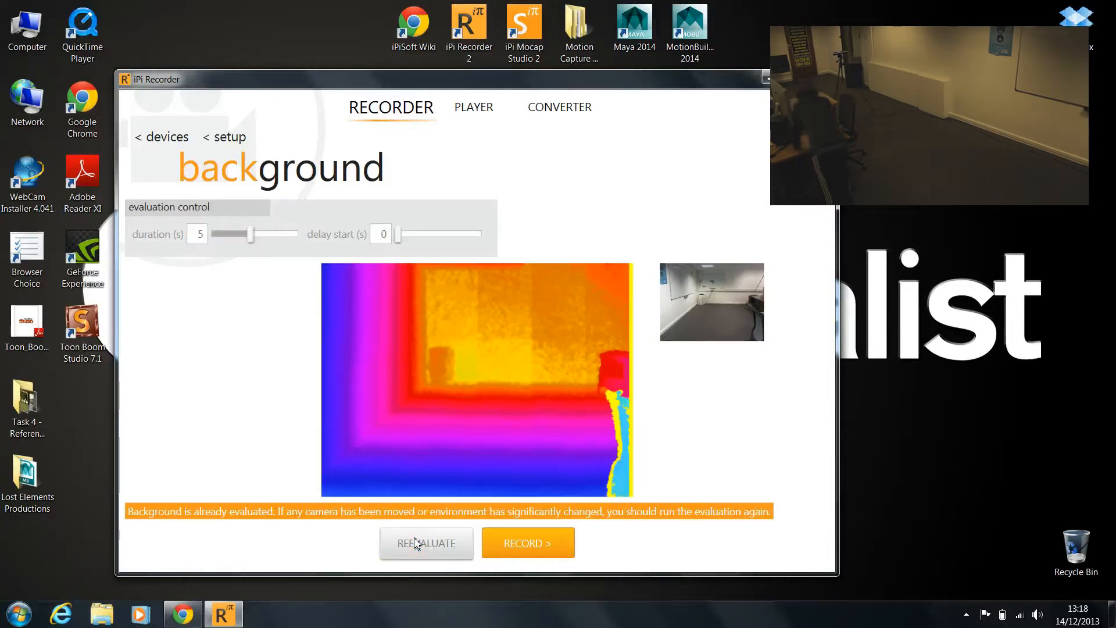
Maximize the recorder and record an actor take of about 1 minute 28 seconds using background subtraction compression
click(529, 542)
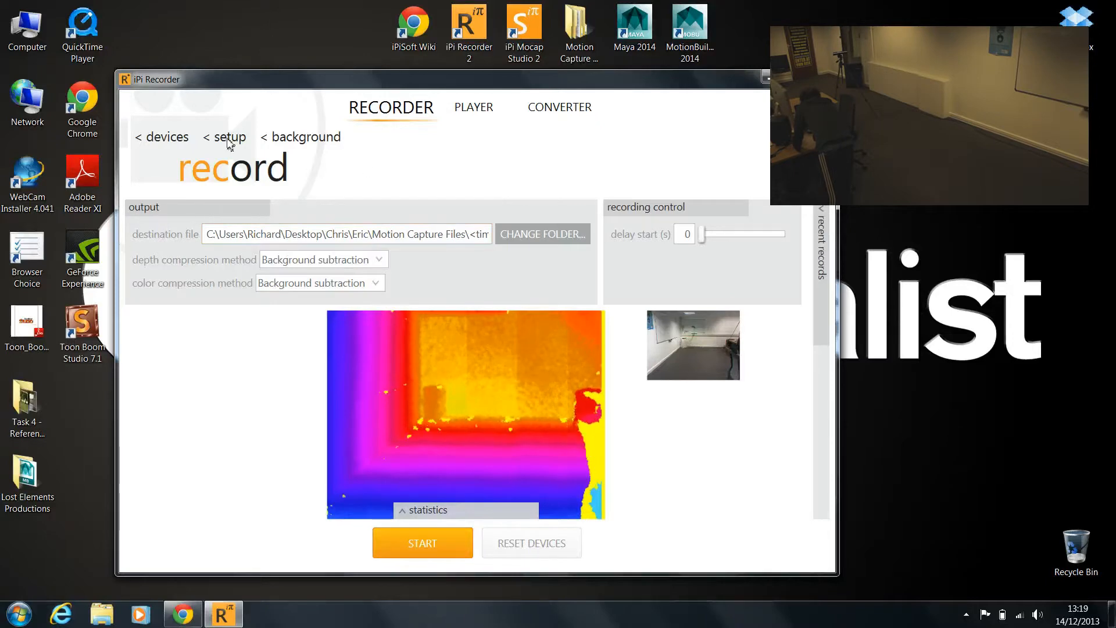
double_click(628, 85)
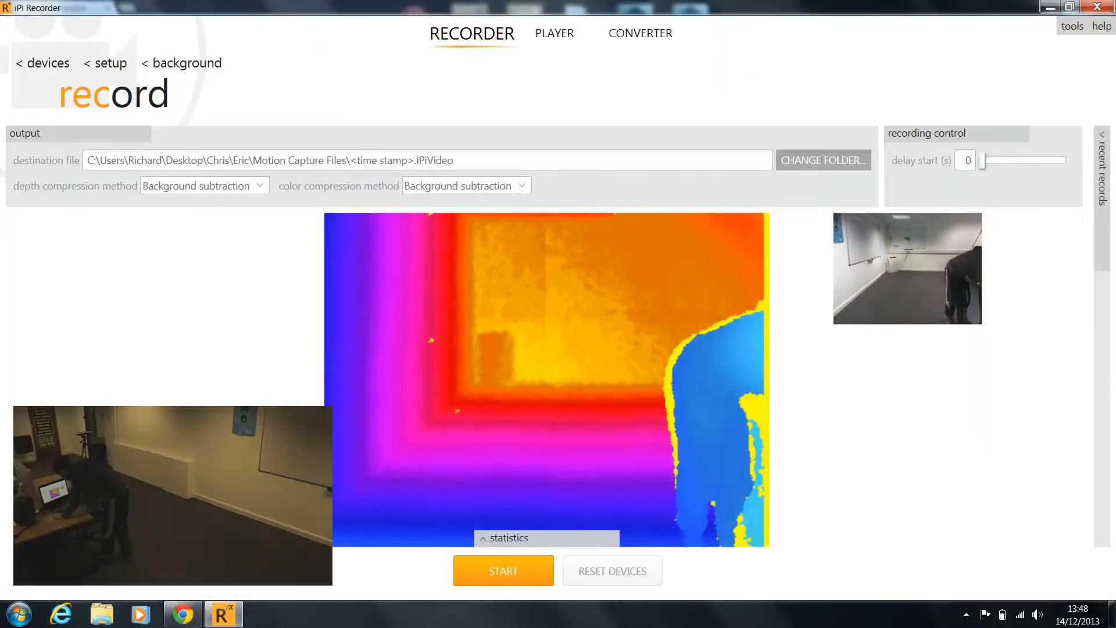
click(544, 570)
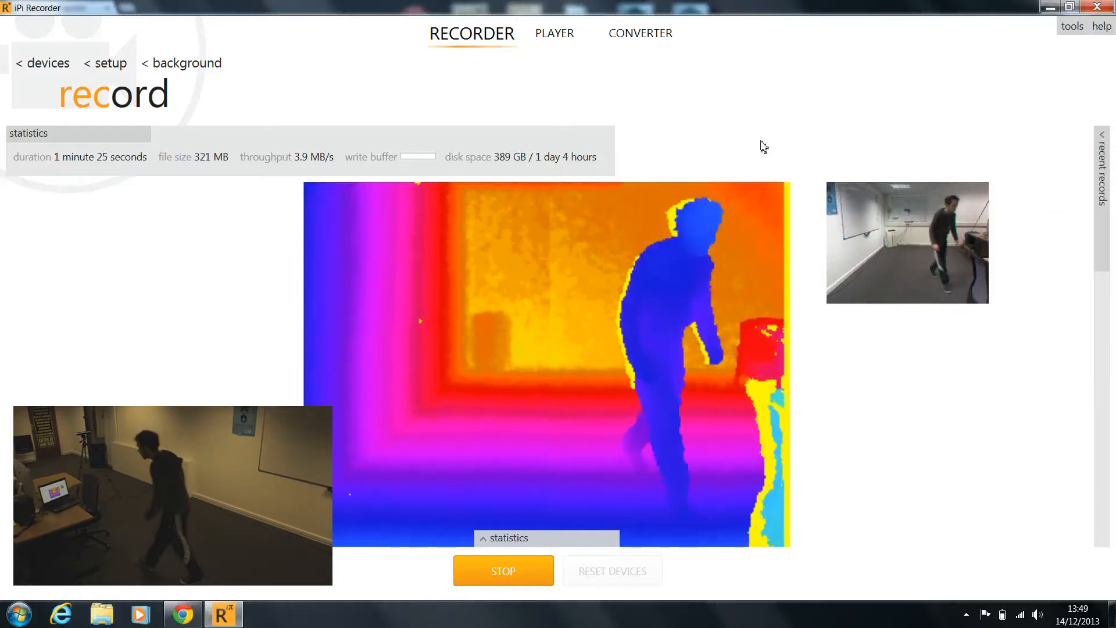
click(496, 573)
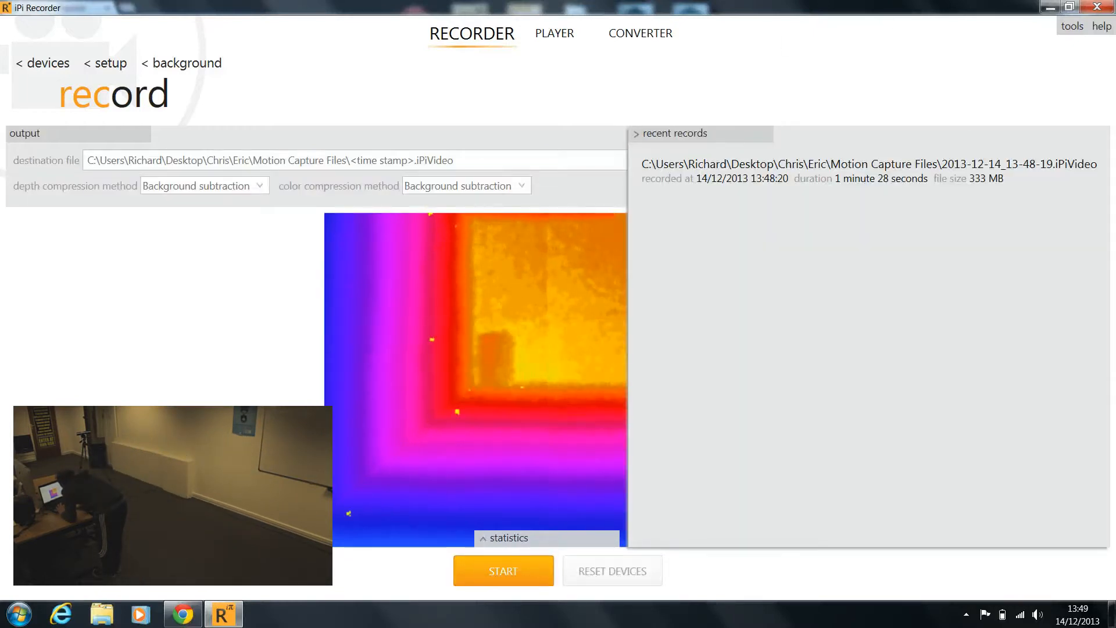
mouse_move(1080, 170)
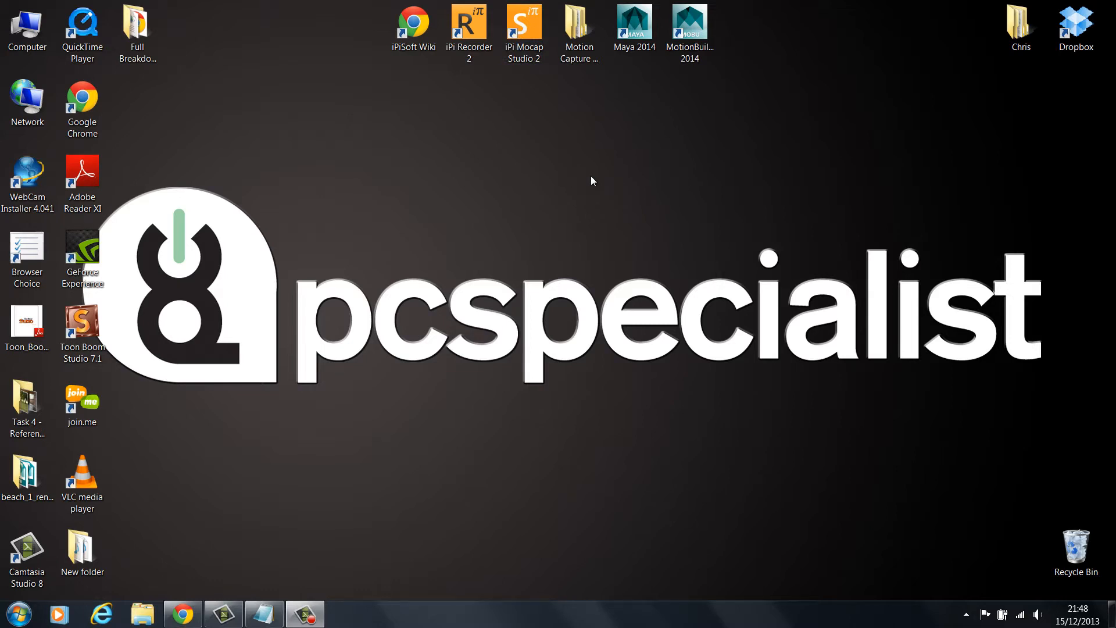
Launch iPi Mocap Studio 2 from the desktop with the High-performance NVIDIA processor
click(530, 28)
right_click(530, 26)
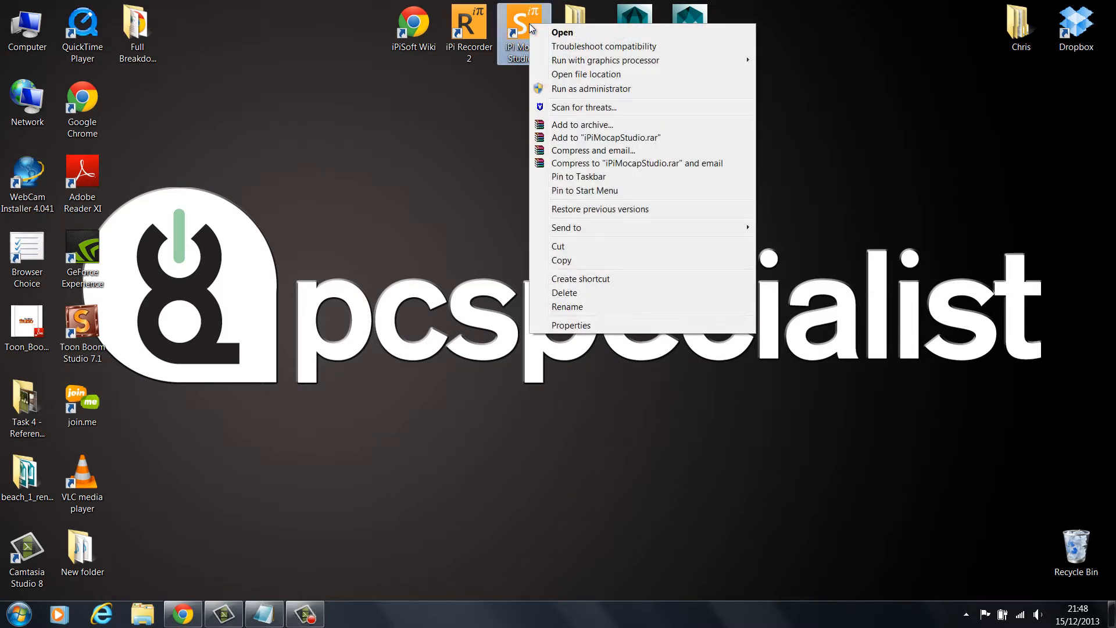
click(515, 24)
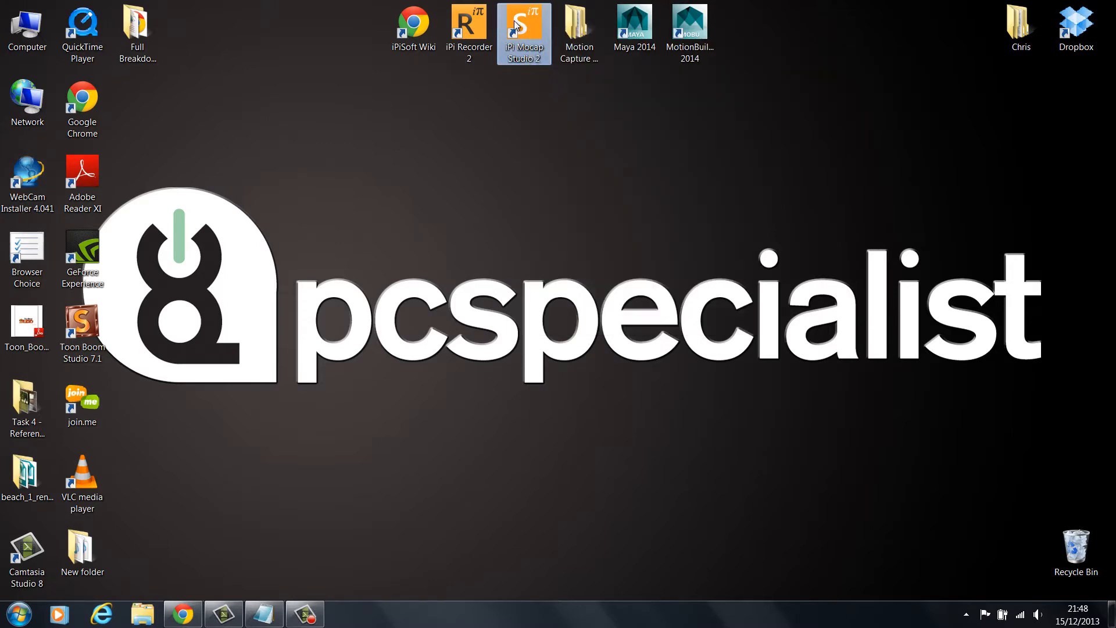
right_click(524, 32)
mouse_move(697, 70)
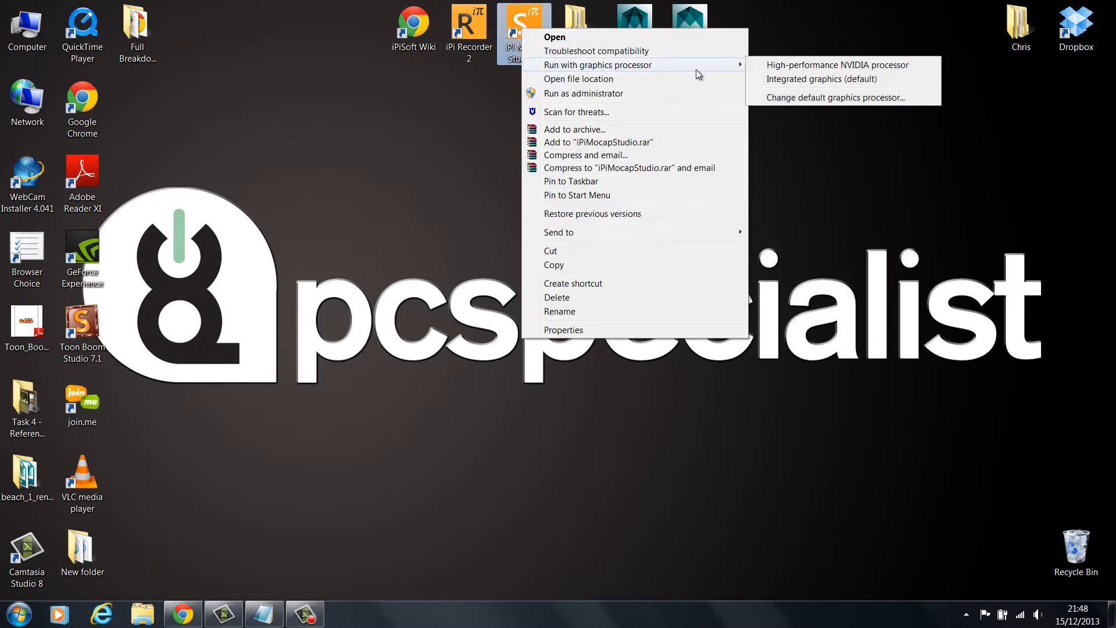
click(888, 67)
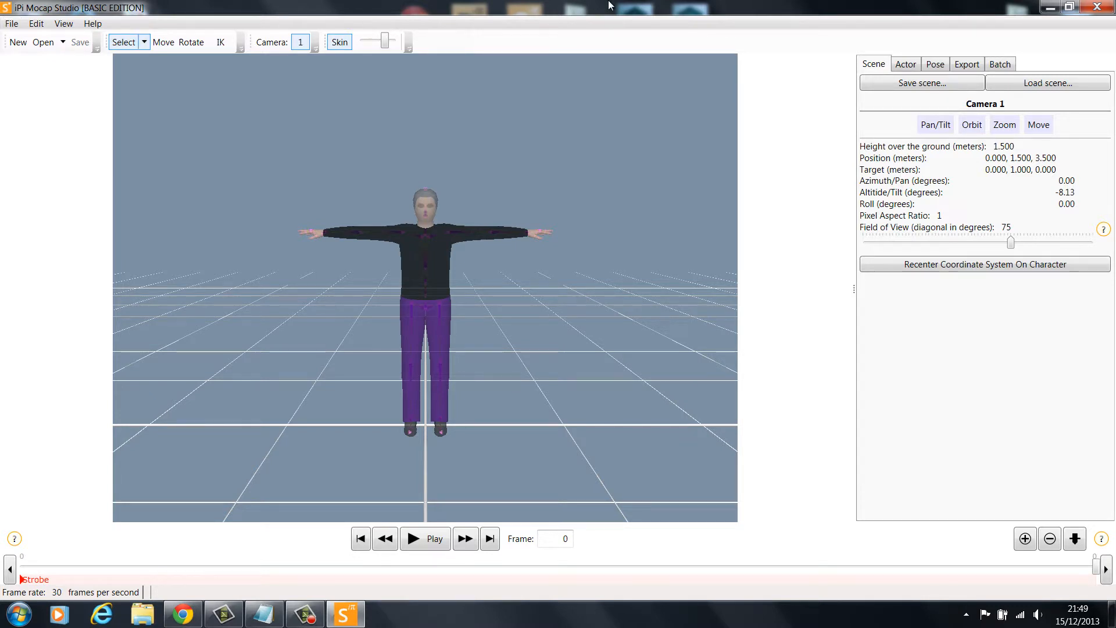
click(1049, 6)
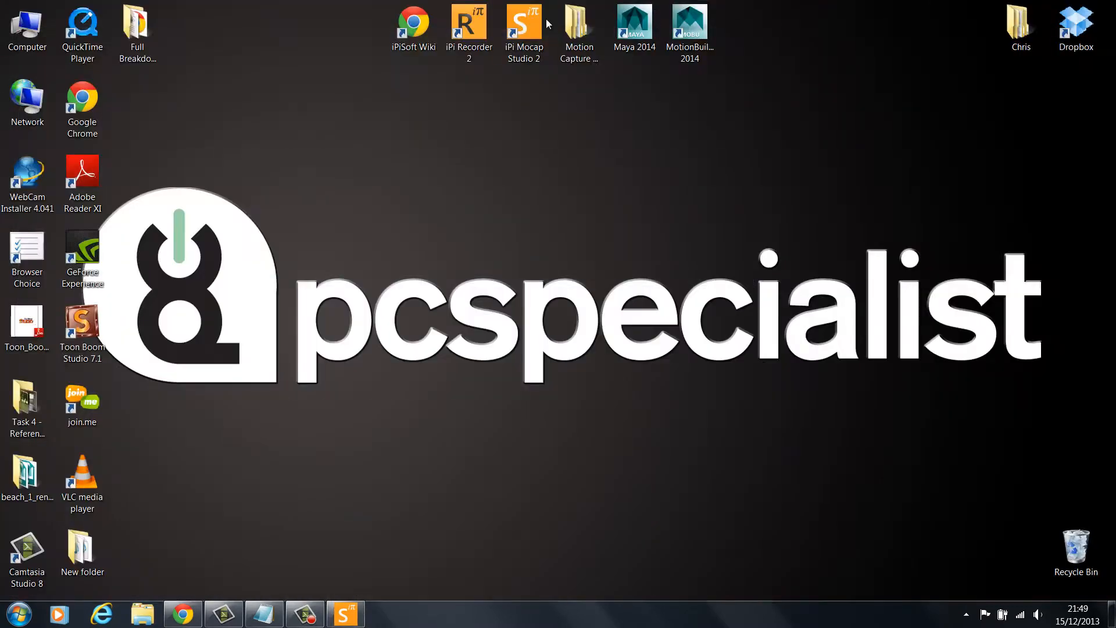
click(453, 32)
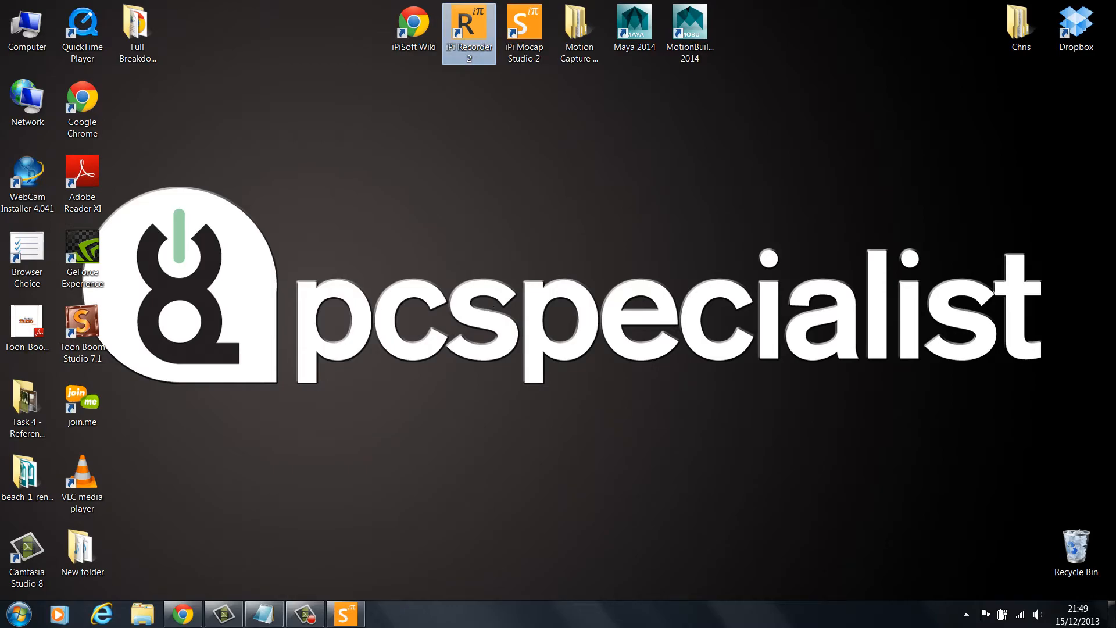
click(345, 614)
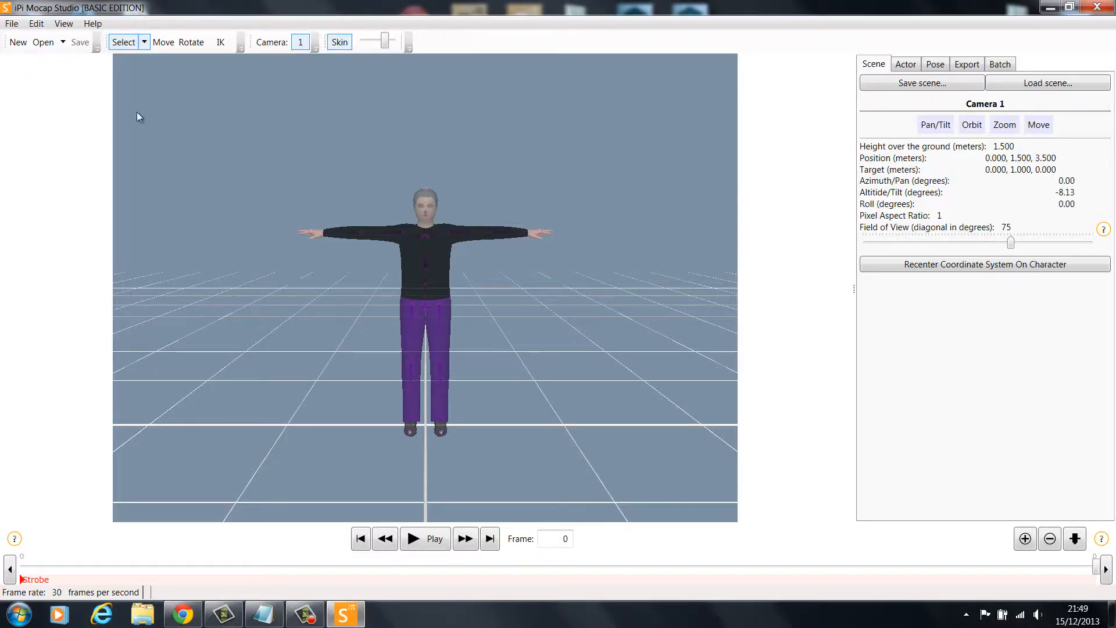
click(12, 24)
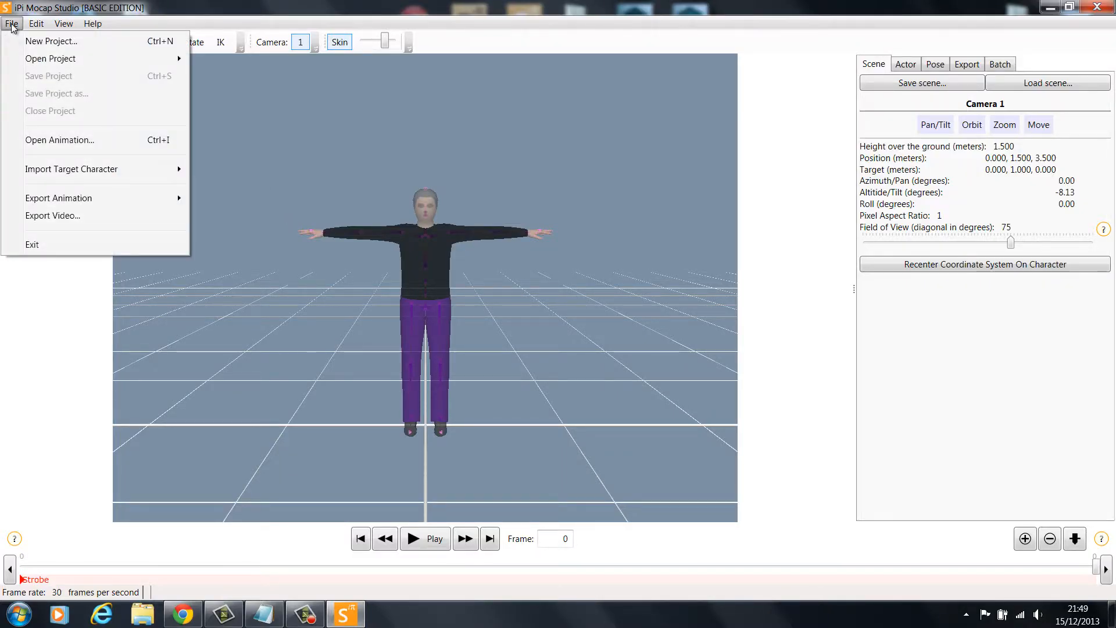
click(52, 41)
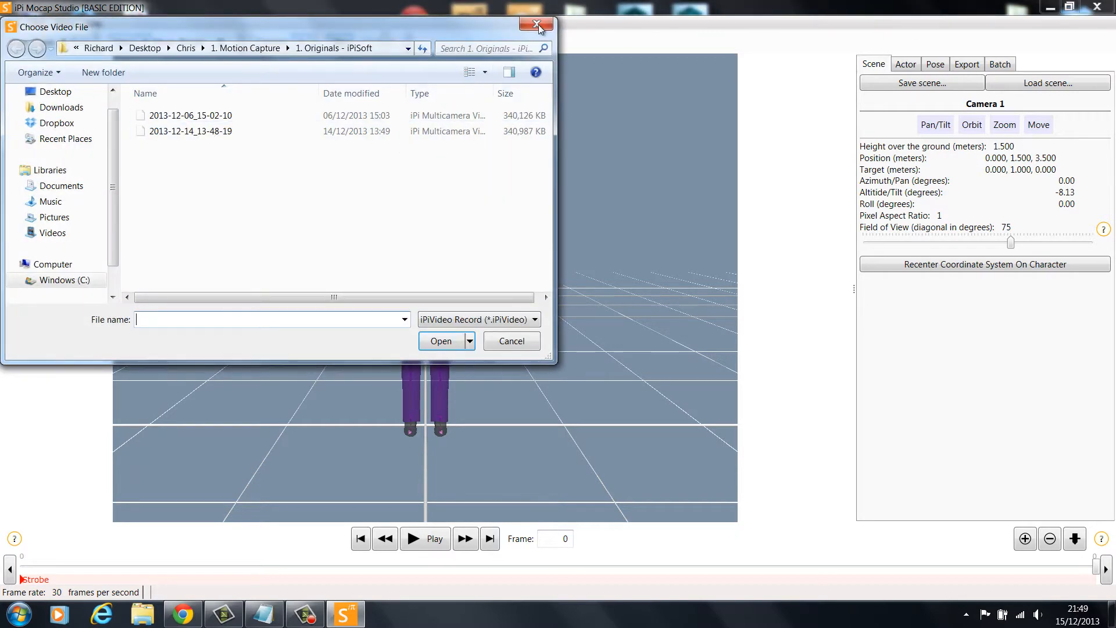
Create a new project from the iPiVideo file 2013-12-06_15-02-10 with a male actor 1.70 meters tall
click(12, 24)
mouse_move(80, 60)
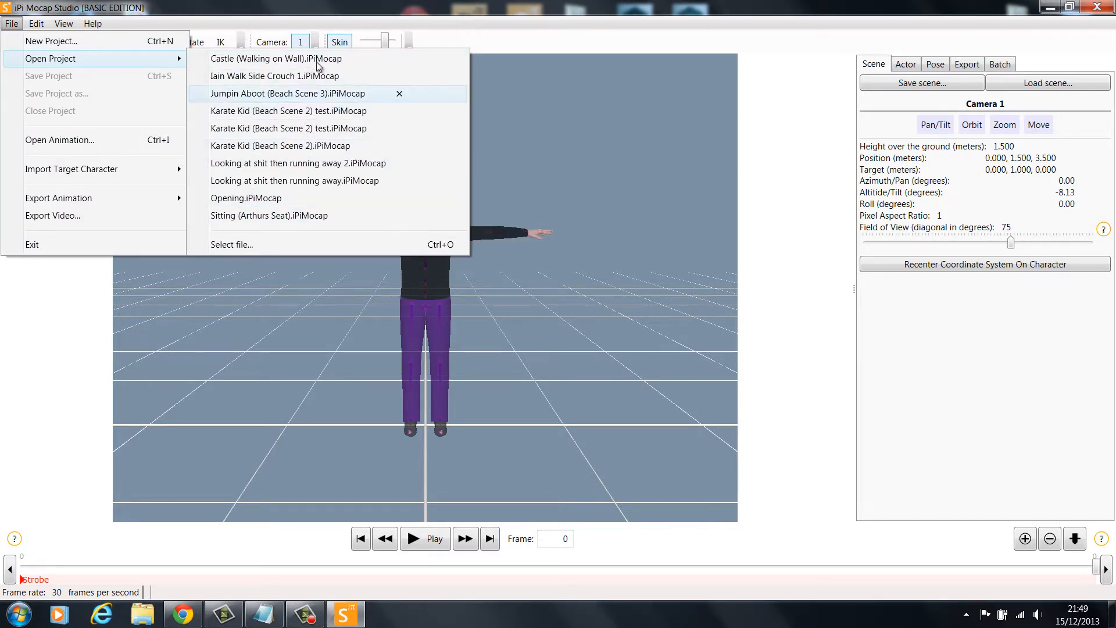
click(104, 42)
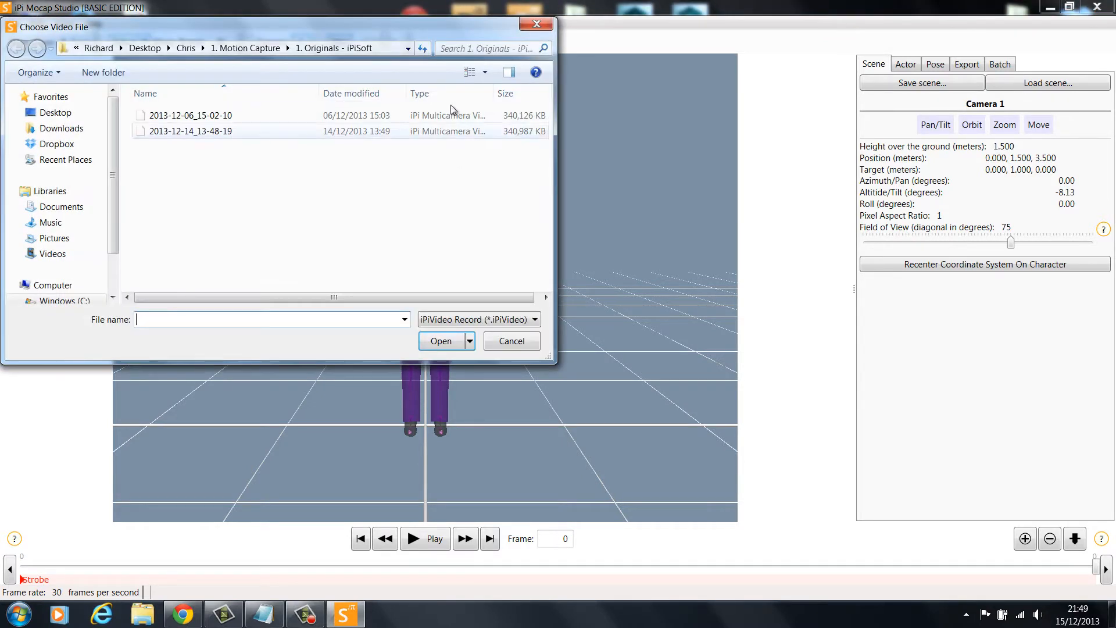
drag(496, 91, 519, 91)
click(203, 119)
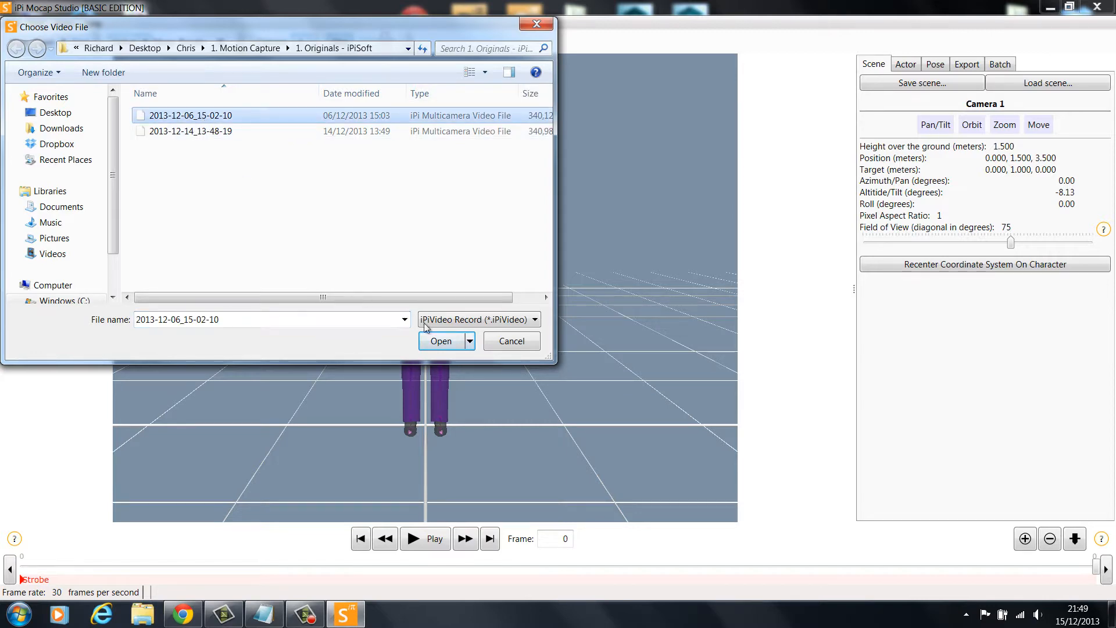
click(442, 341)
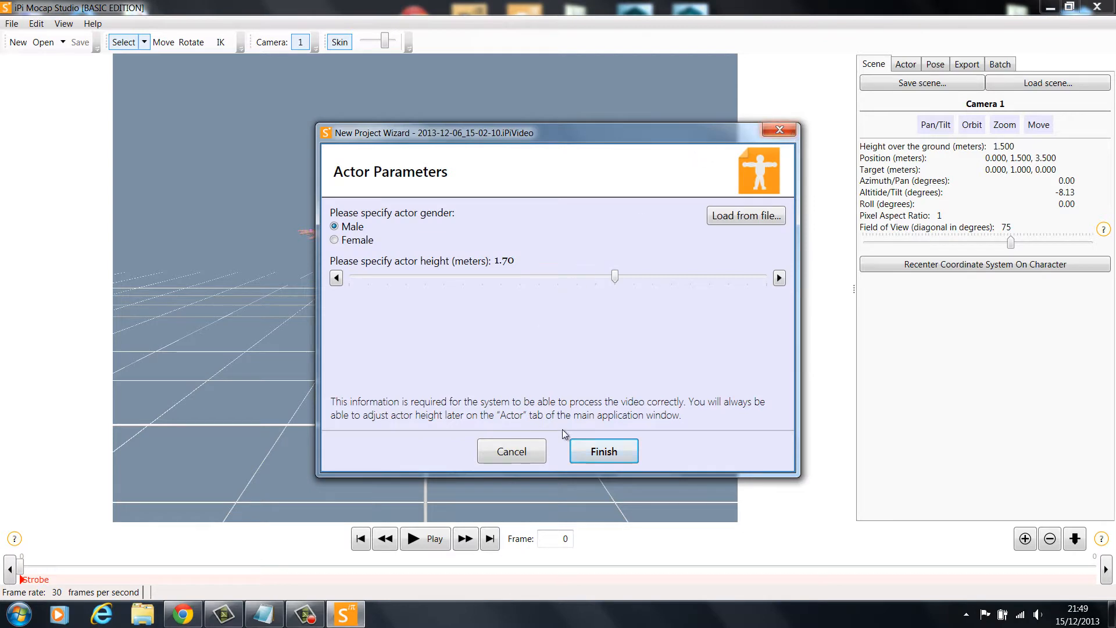
click(604, 451)
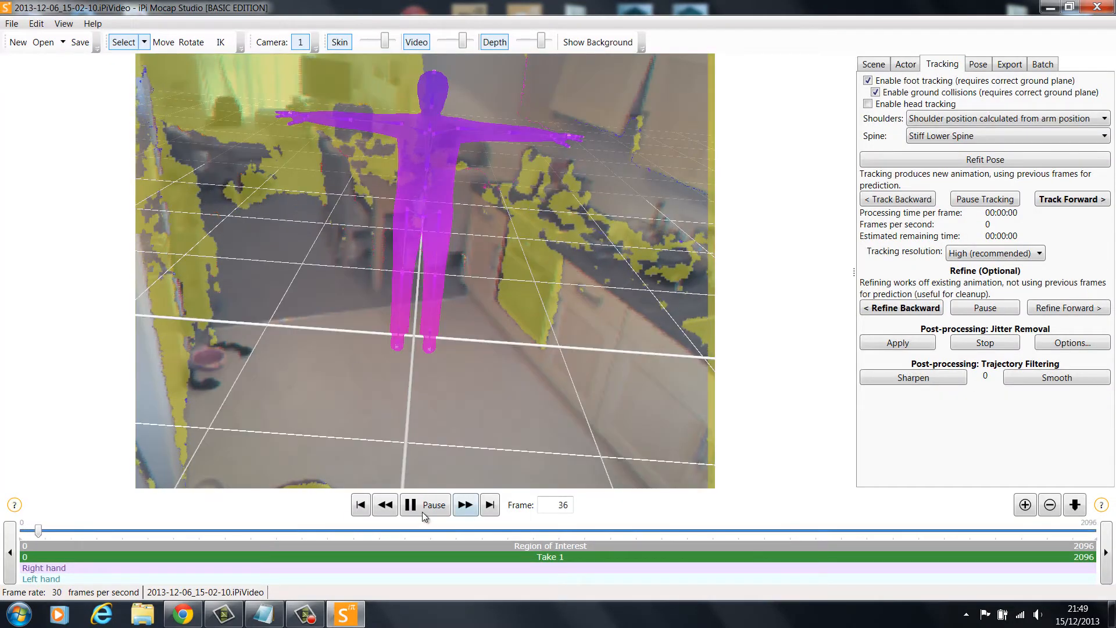
Pause playback and hide the actor model's skin and bones in the viewport
click(424, 514)
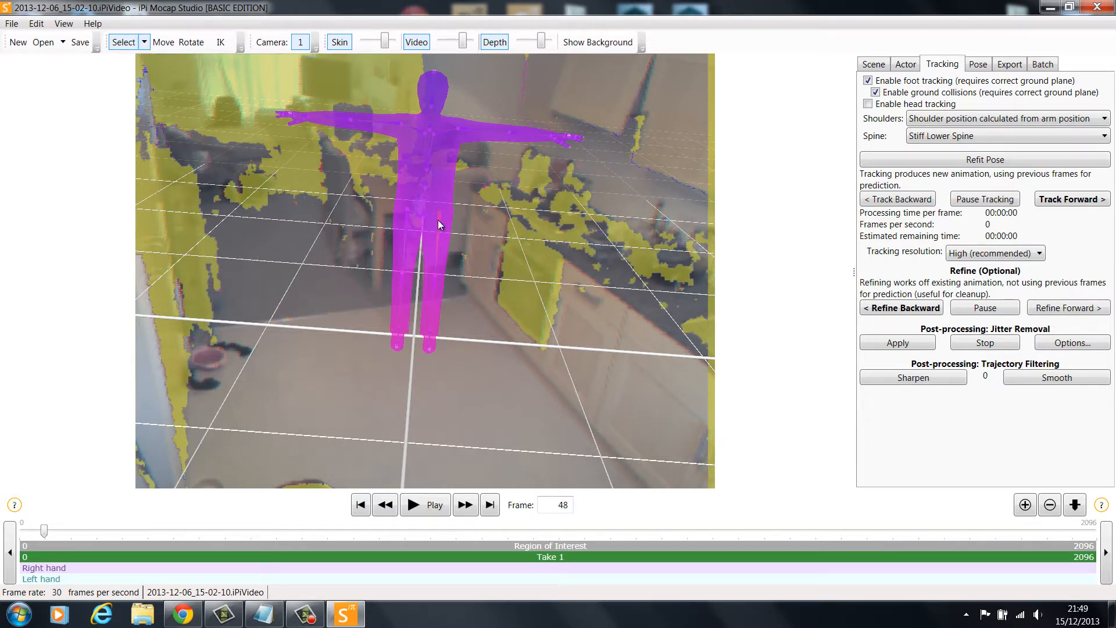
click(338, 43)
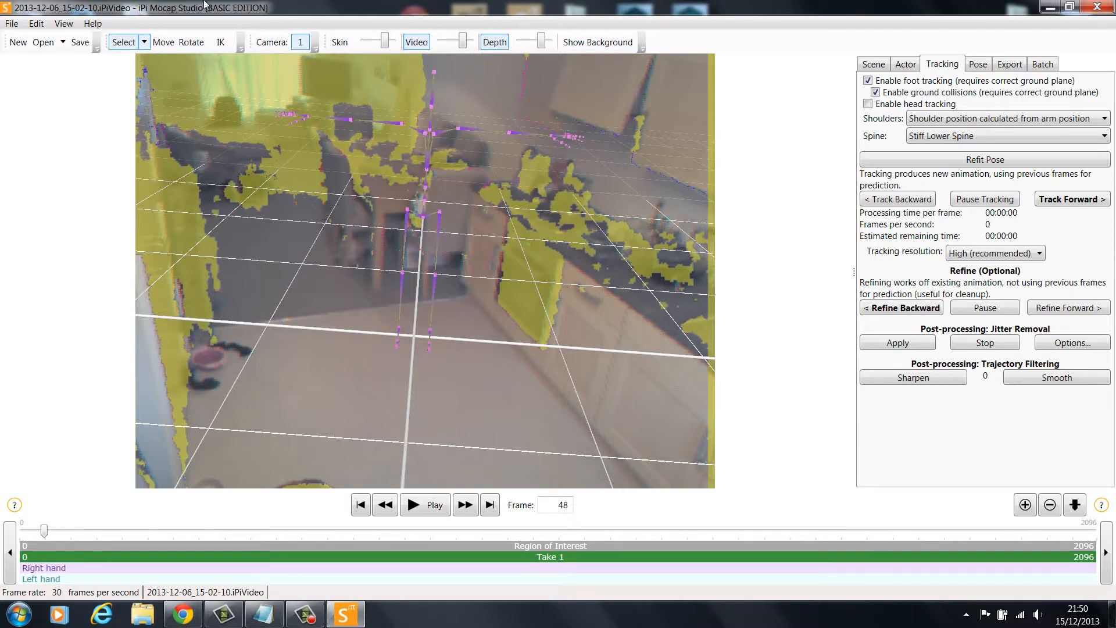
click(65, 24)
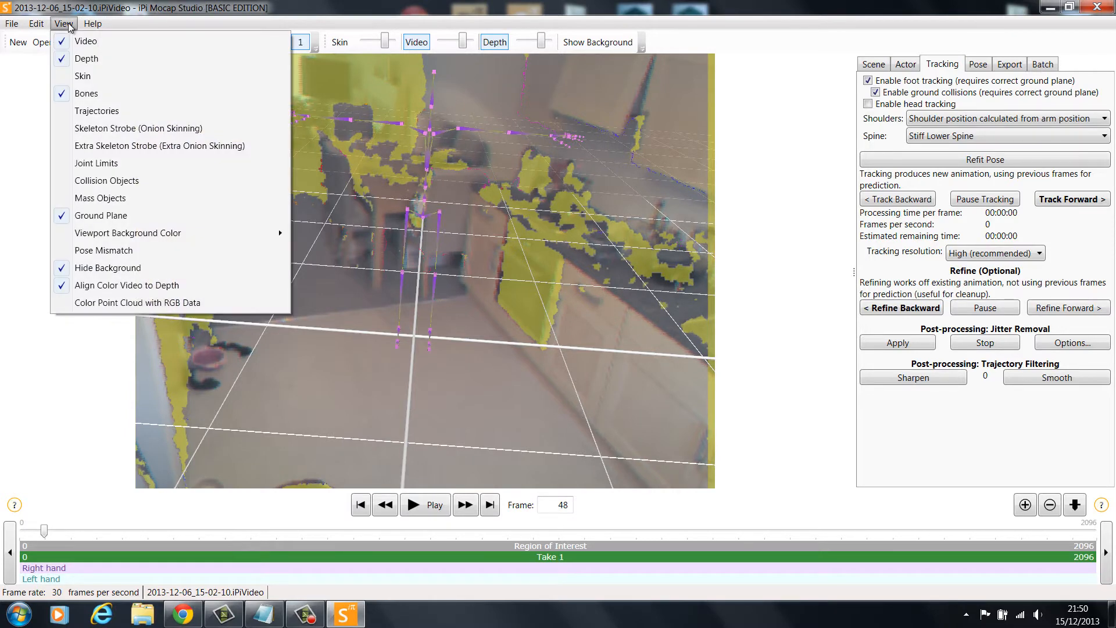
click(85, 94)
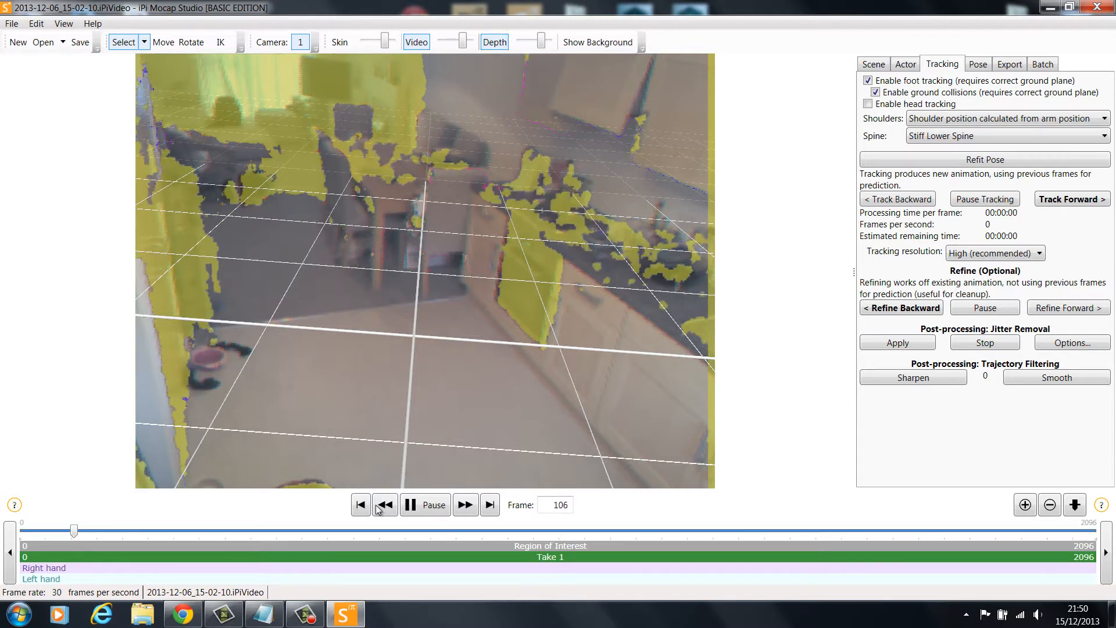
Review the recorded depth point cloud from several viewing angles while playing the T-pose part of the footage
drag(93, 531, 217, 523)
click(407, 502)
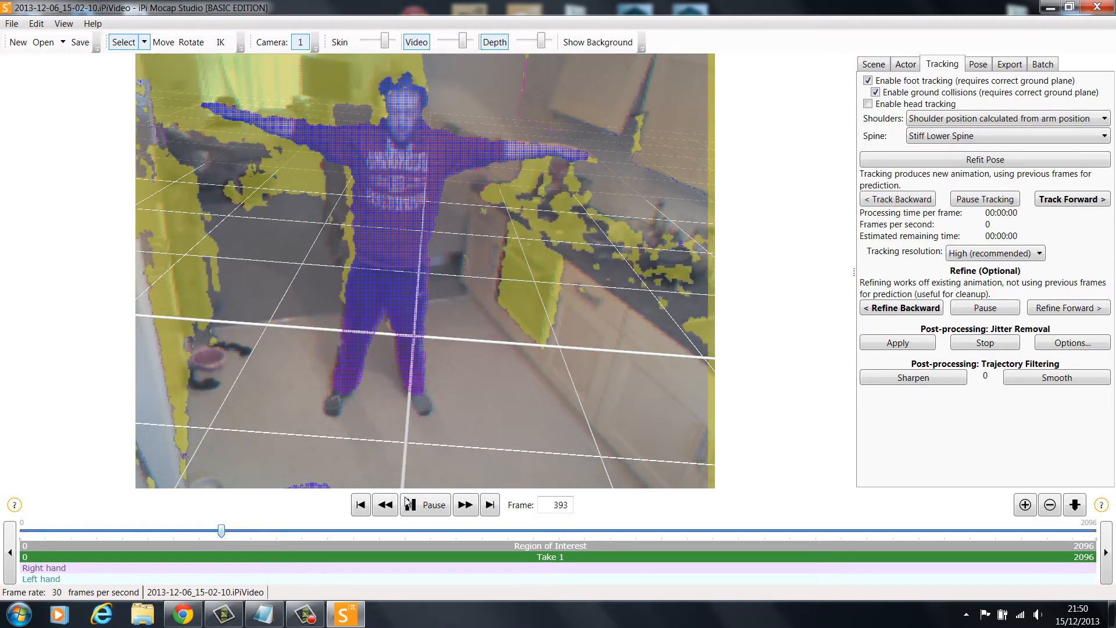
click(408, 503)
right_drag(243, 219, 496, 157)
scroll(493, 166, up, 6)
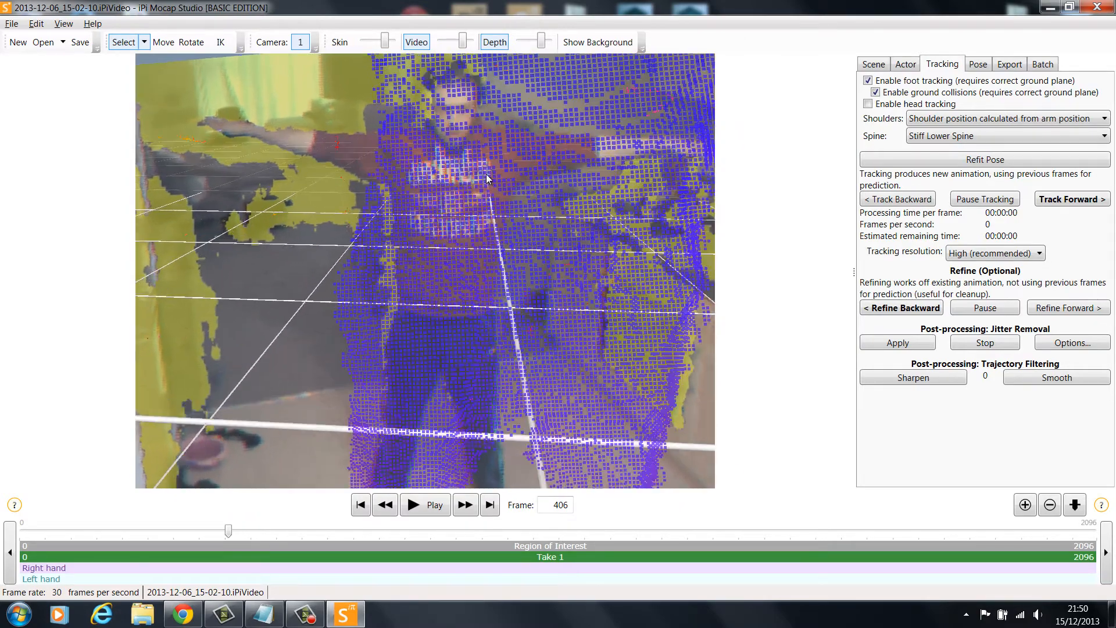
right_drag(262, 158, 452, 436)
click(417, 506)
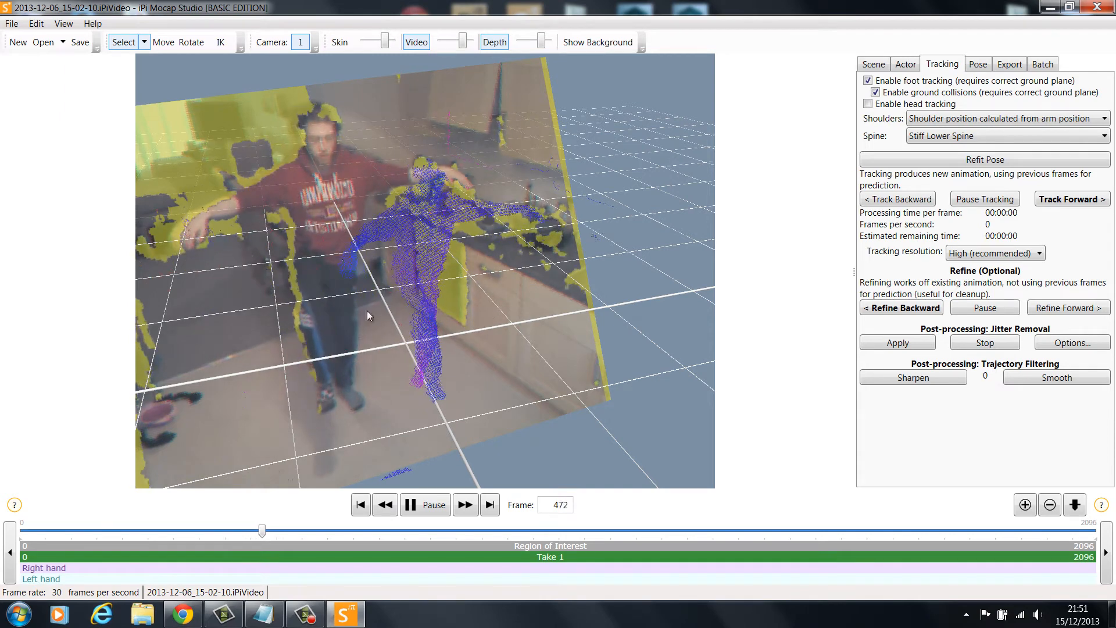
click(430, 504)
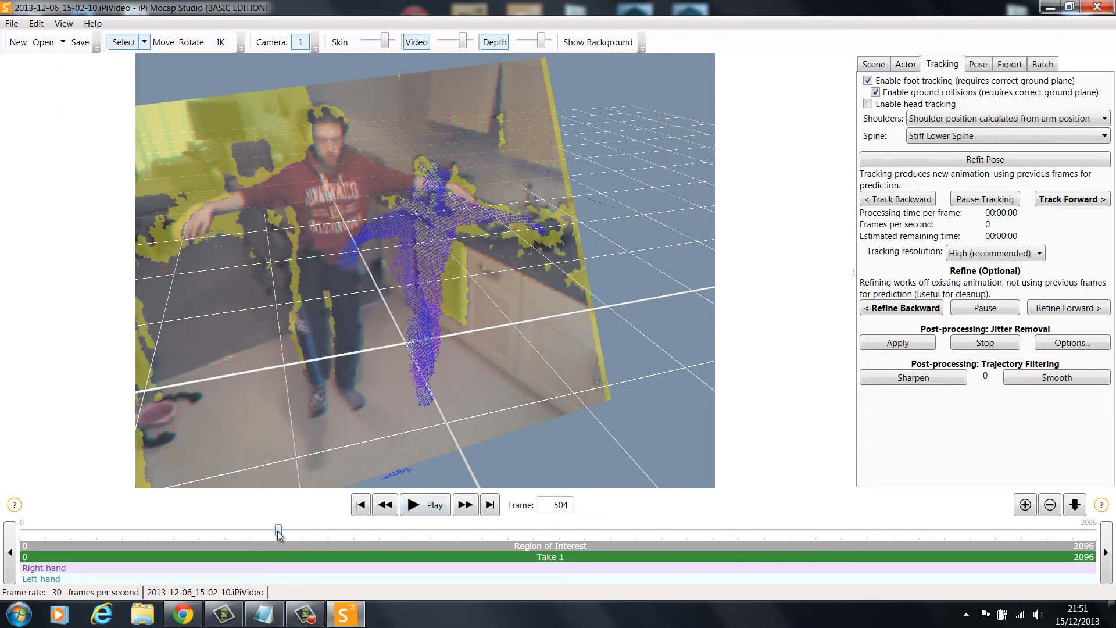
Trim Take 1 on the timeline to start at frame 387 and end at frame 756
drag(278, 531, 218, 532)
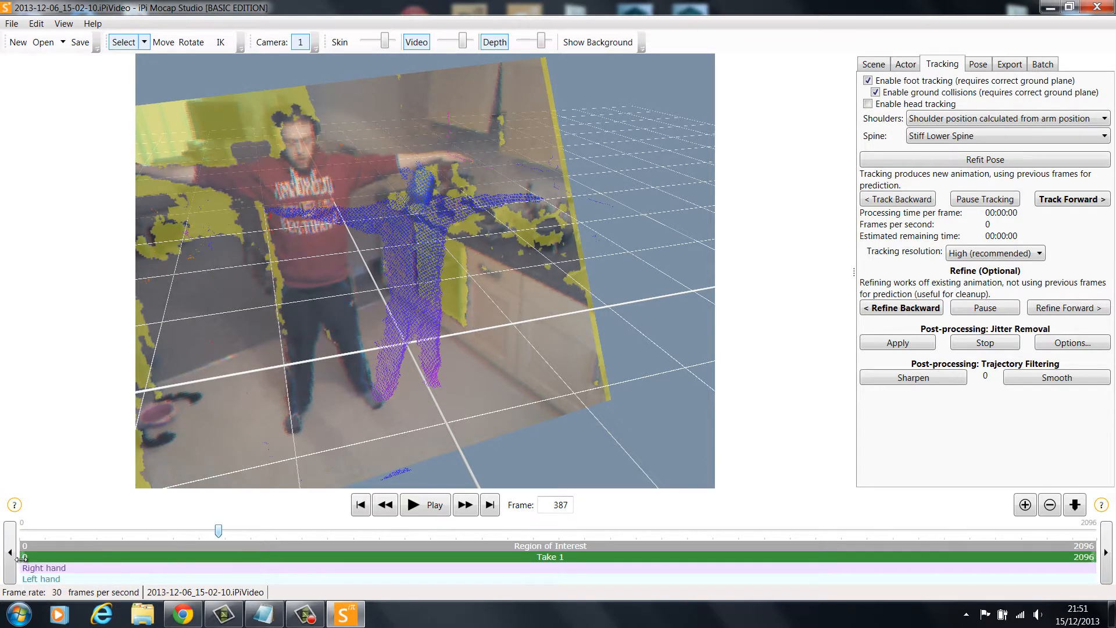
drag(21, 556, 218, 557)
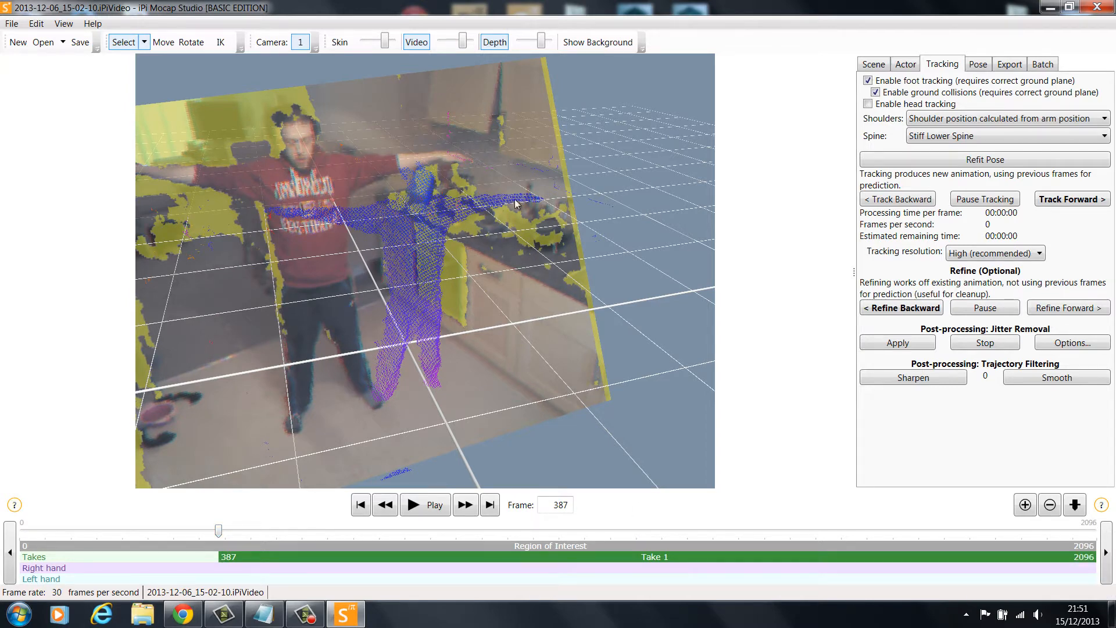
drag(221, 532, 411, 536)
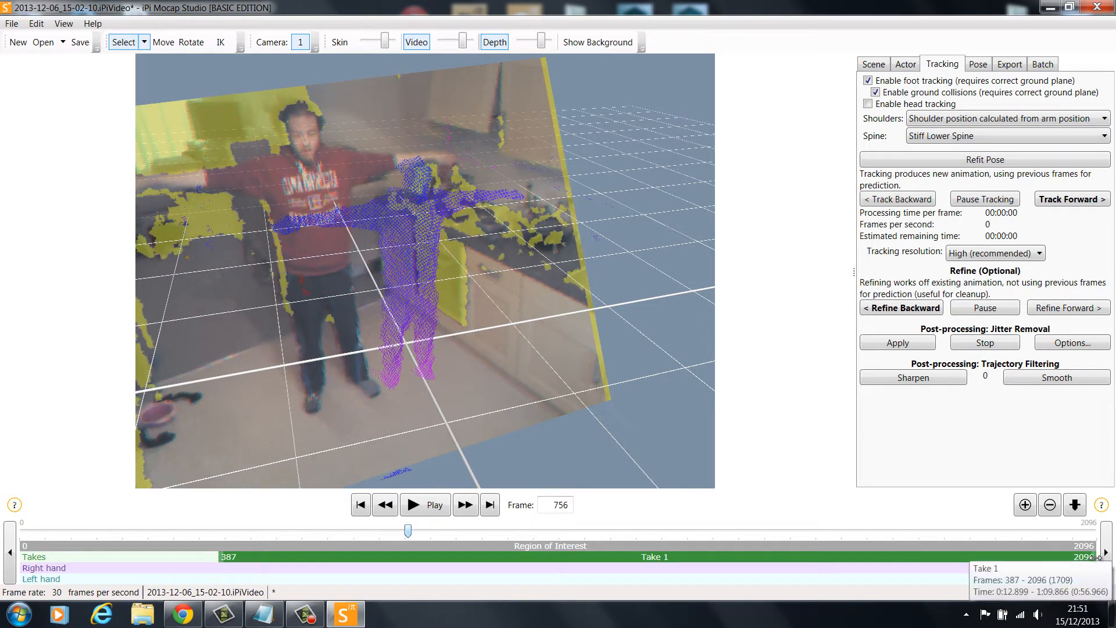
drag(1091, 557, 412, 559)
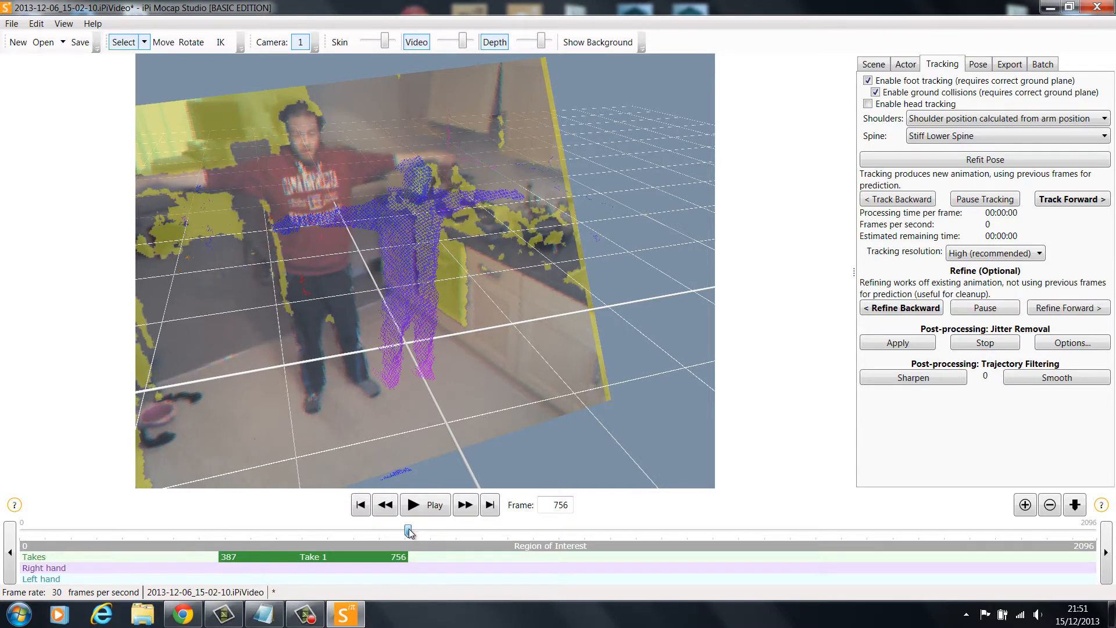
Add a second take to the timeline covering frames 780 to 1128
drag(409, 532, 420, 557)
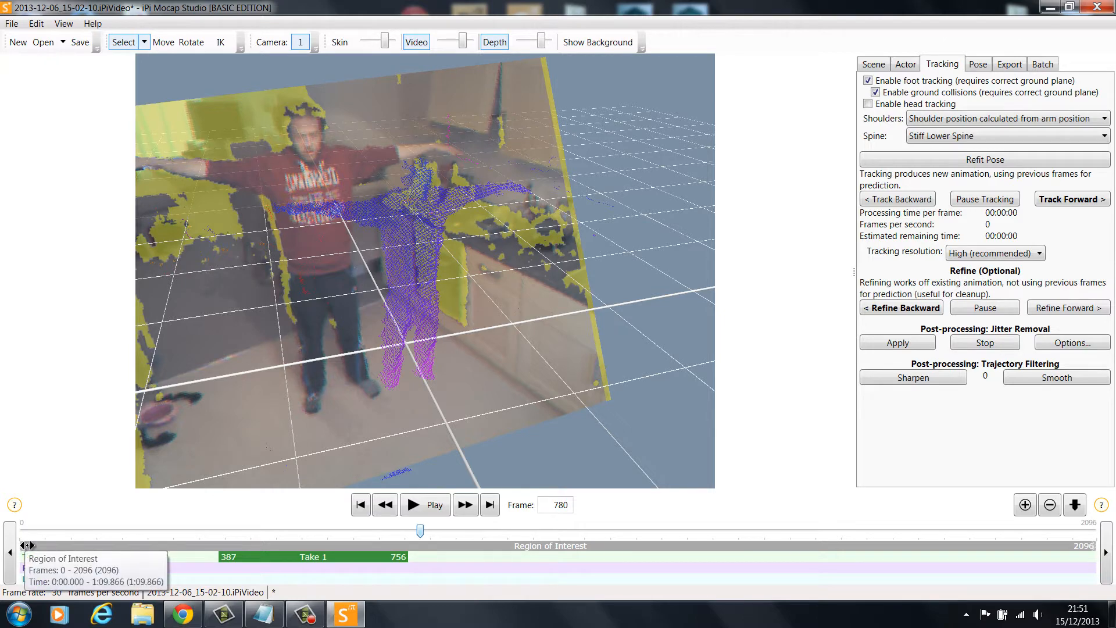
right_click(430, 555)
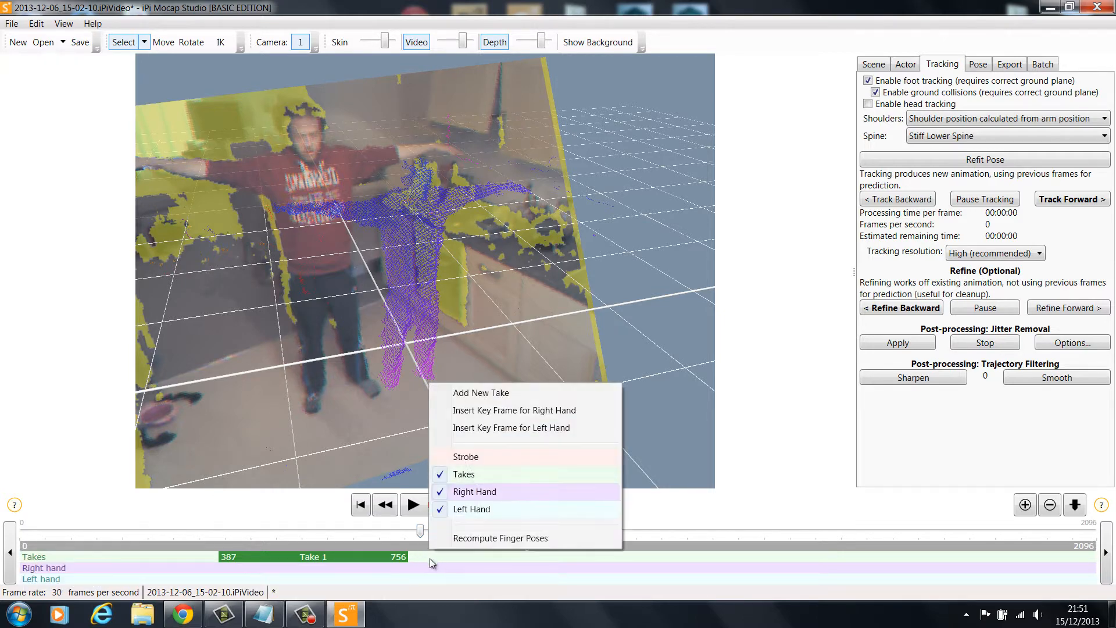
click(493, 401)
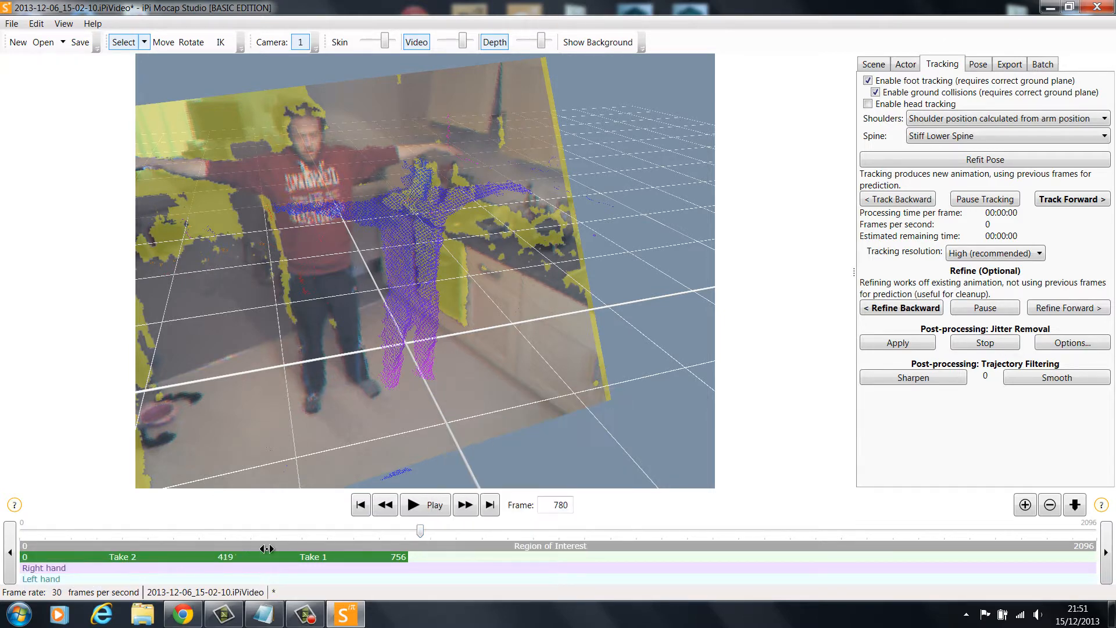
drag(163, 558, 562, 565)
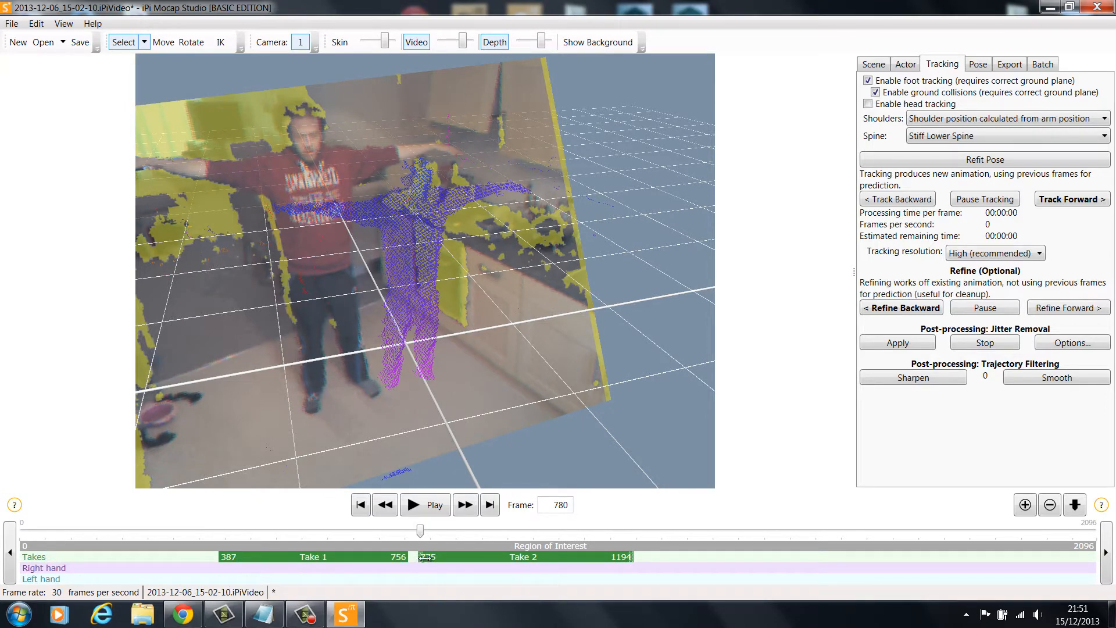
drag(428, 557, 555, 541)
drag(575, 538, 600, 539)
Add a third take to the timeline covering frames 1267 to 1545
right_click(180, 568)
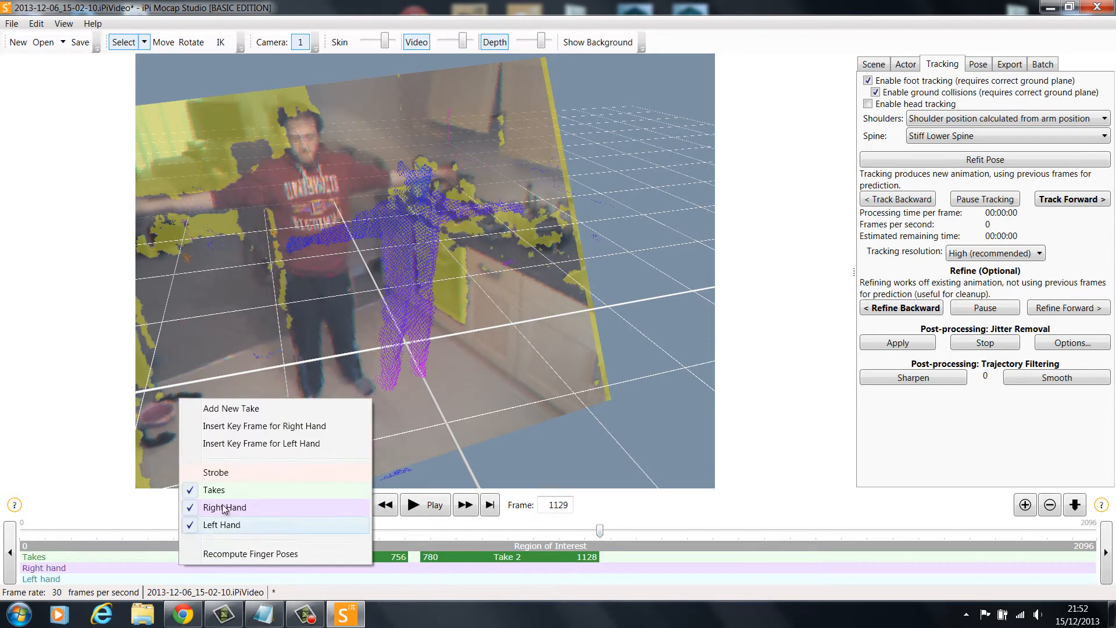
click(231, 408)
drag(166, 560, 651, 585)
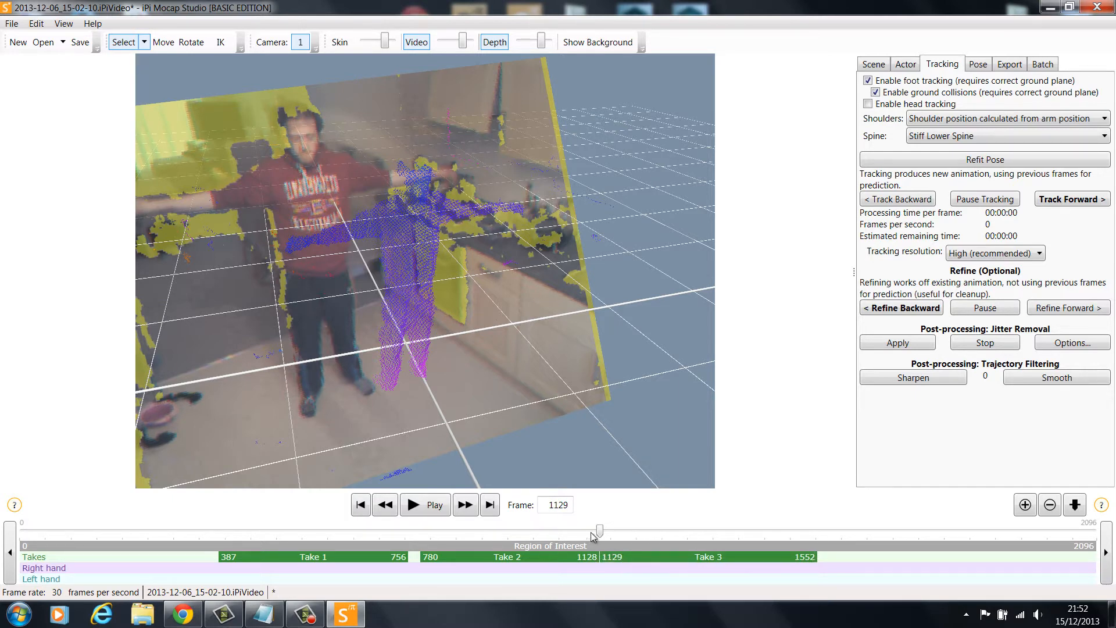
drag(600, 534, 671, 539)
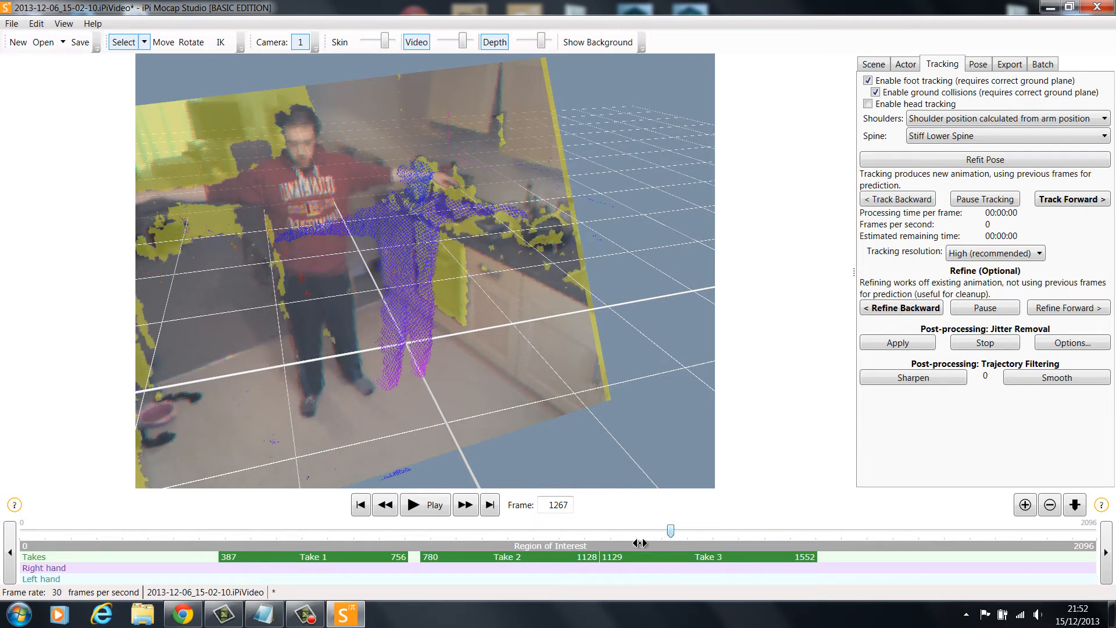
drag(601, 556, 856, 549)
Add a fourth take covering frames 1623 to 1905, limit the region of interest to it, and return to frame 1623
right_click(858, 558)
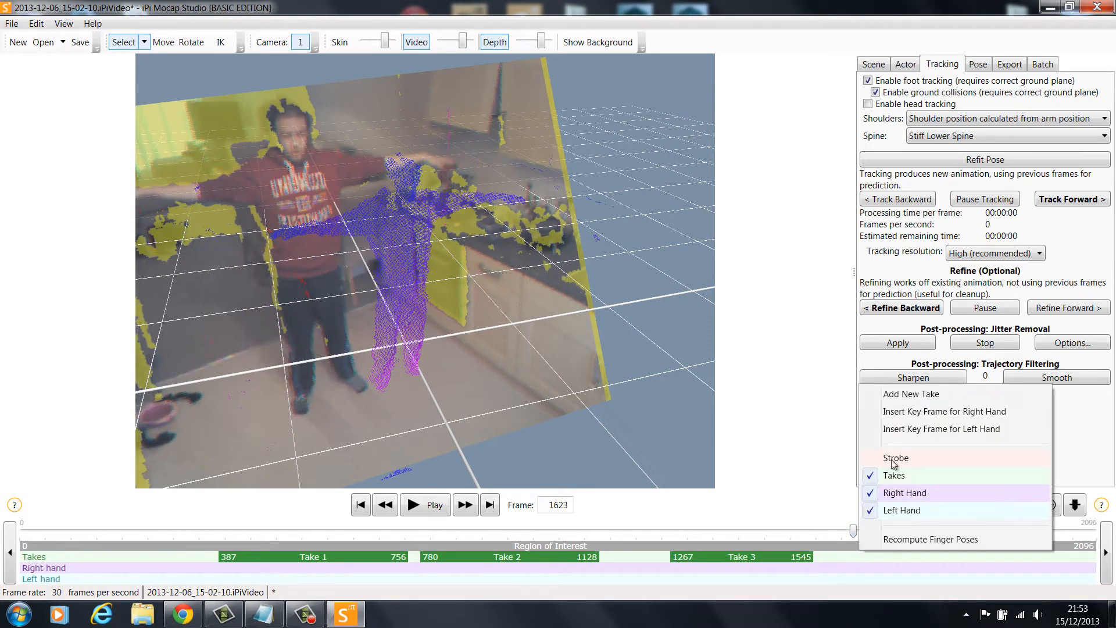
click(895, 396)
drag(149, 560, 963, 589)
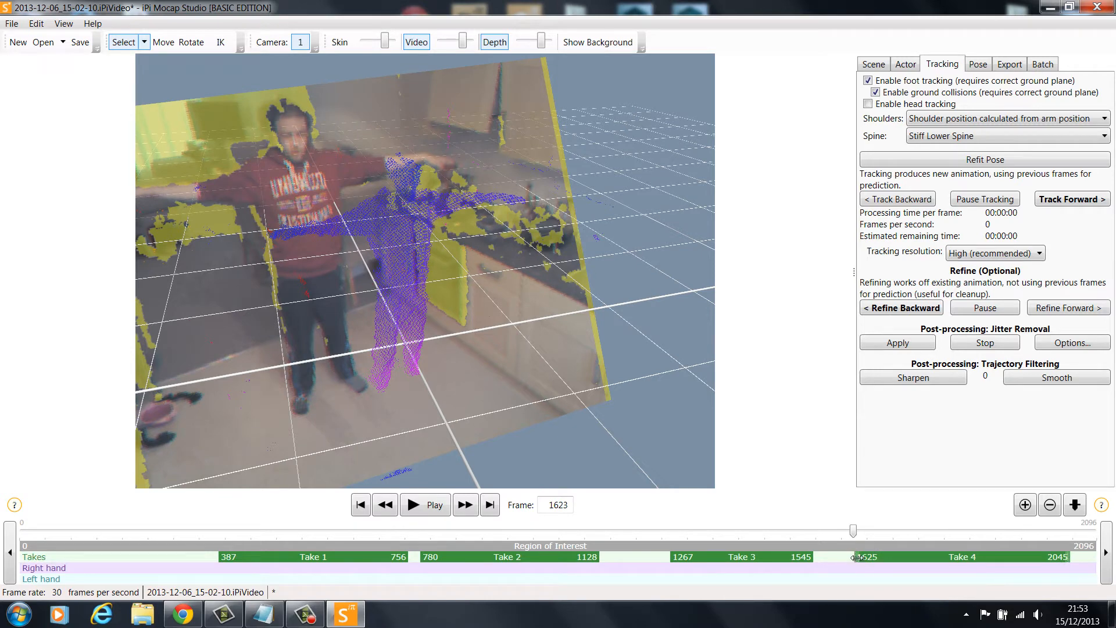
drag(854, 531, 998, 541)
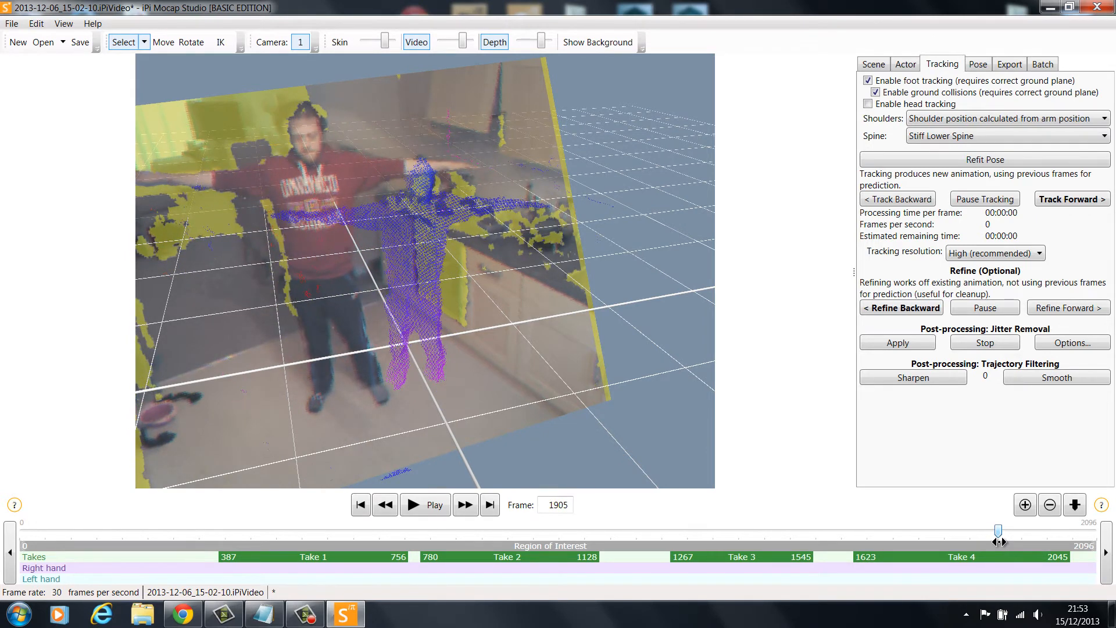
drag(1069, 555, 1008, 555)
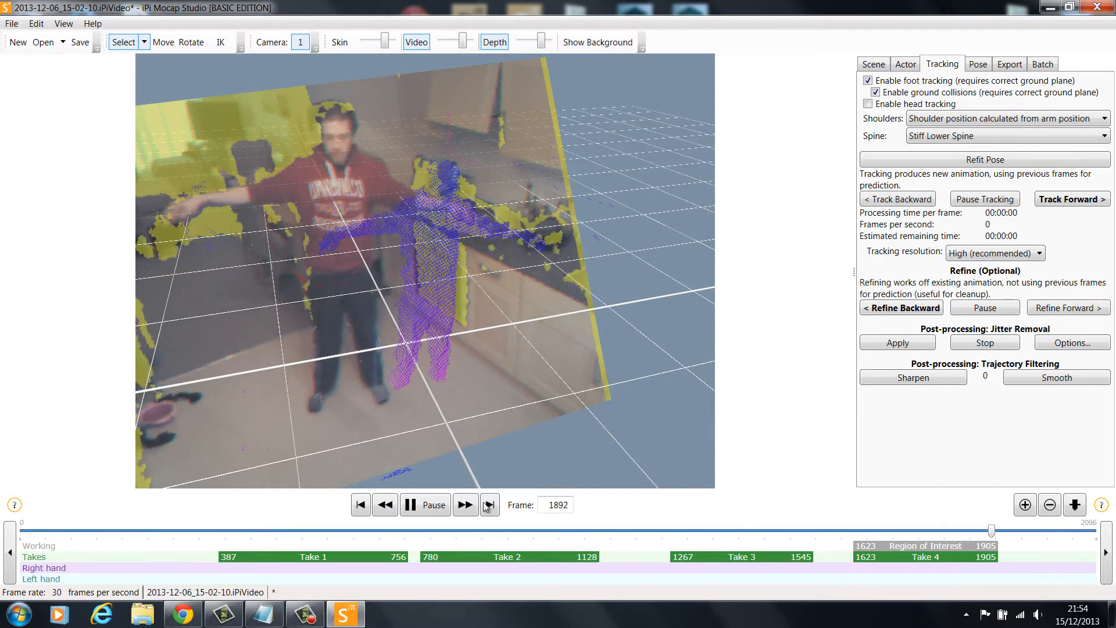
drag(999, 531, 870, 547)
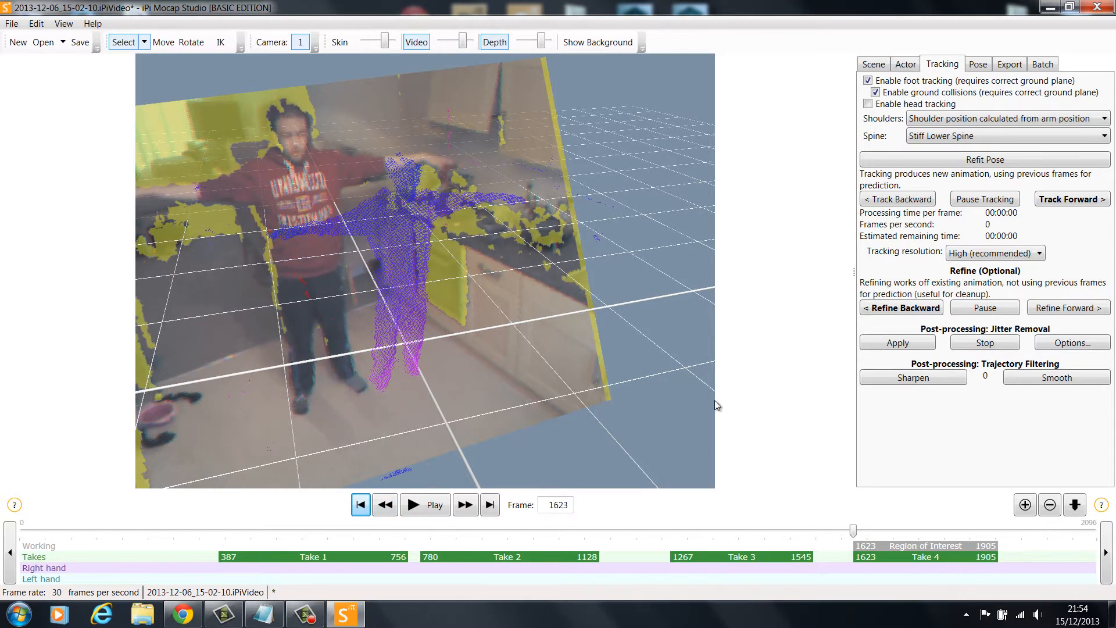
Open the actor settings and show the actor's bones and skin in the viewport again
click(911, 65)
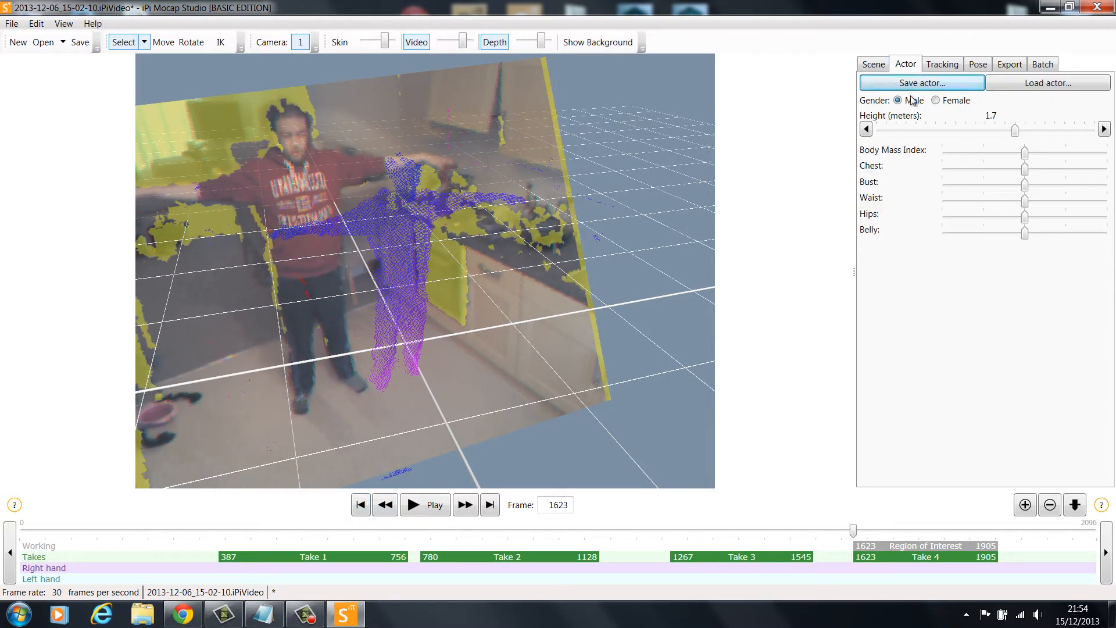
click(63, 24)
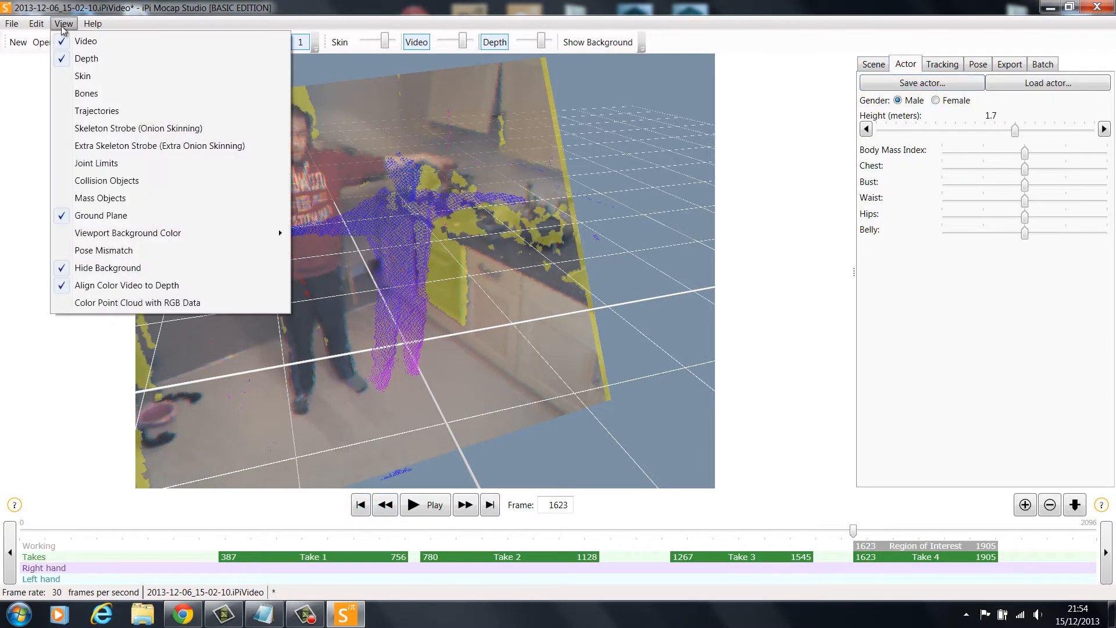
click(76, 95)
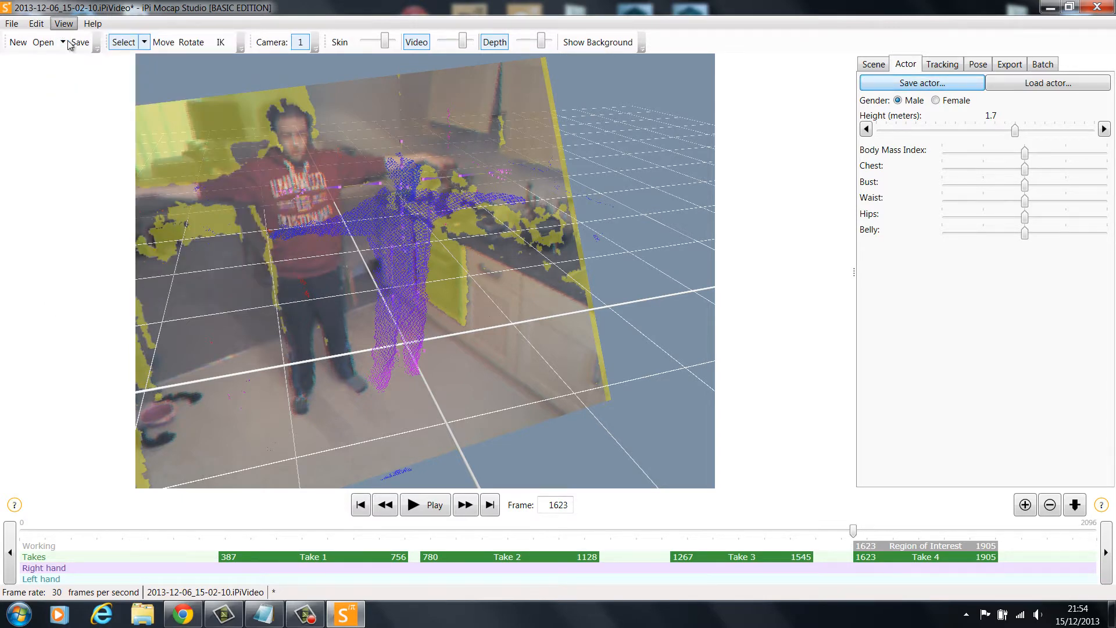
click(63, 24)
click(76, 77)
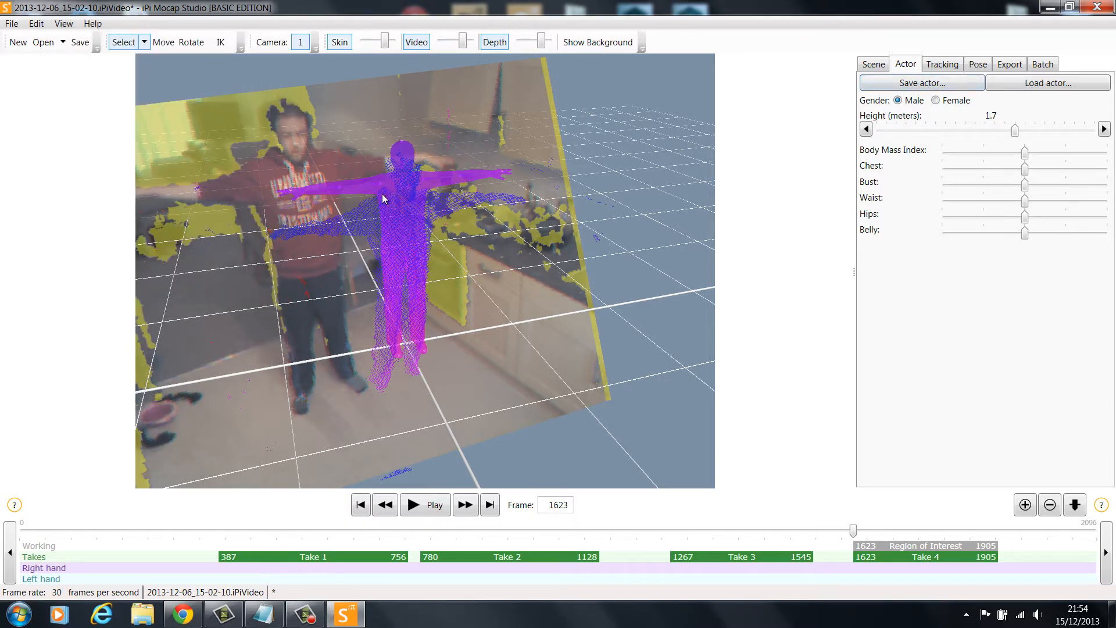
Move the actor model forward and sideways onto the recorded depth point cloud at frame 1623
right_drag(326, 248, 686, 205)
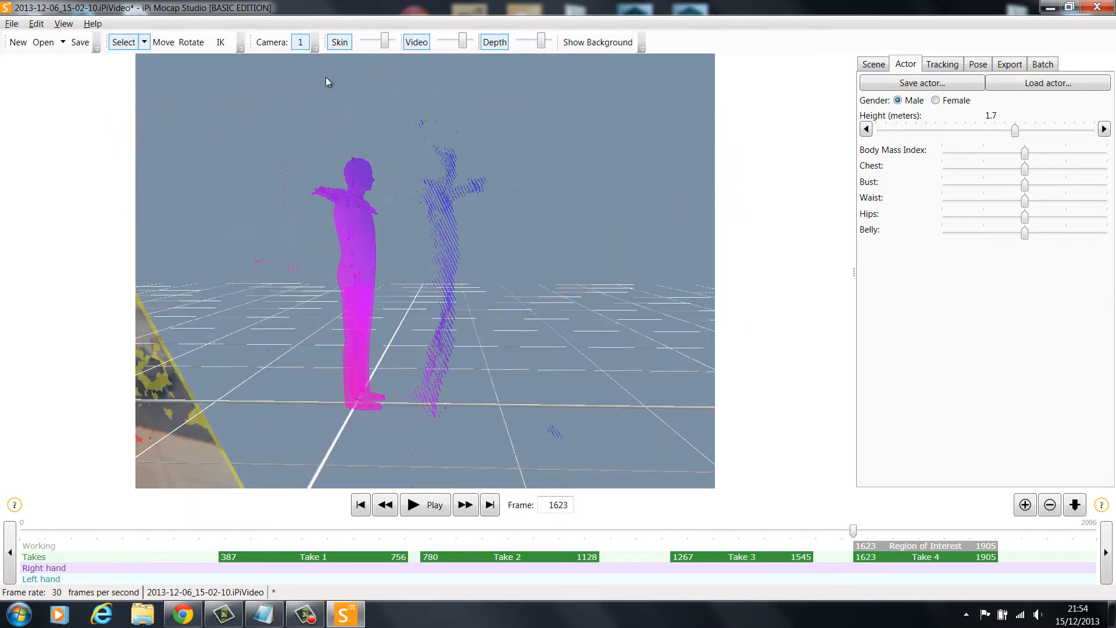
drag(423, 413, 505, 412)
right_drag(504, 325, 256, 337)
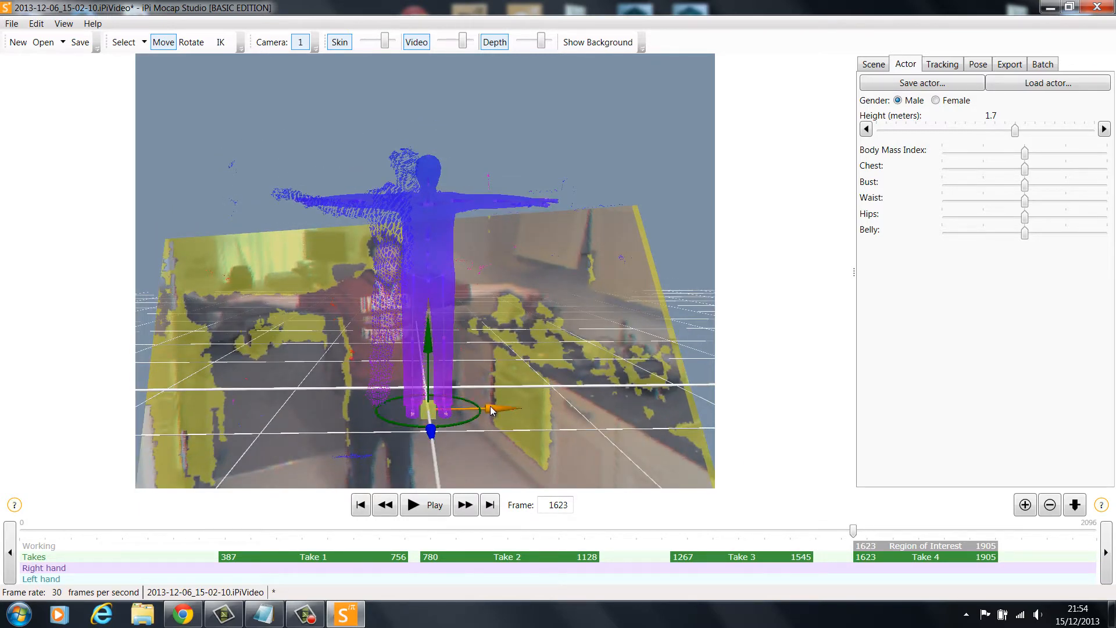
drag(489, 406, 470, 409)
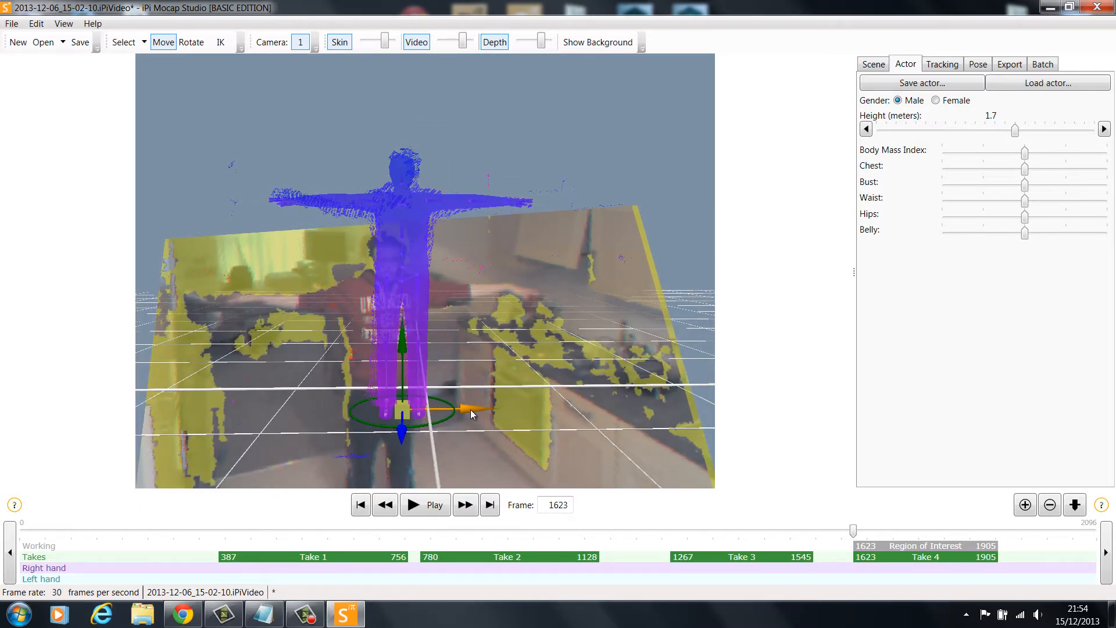
Align the actor's right arm with the point cloud using IK and set the actor's height to 1.746933 meters
right_drag(298, 388, 286, 429)
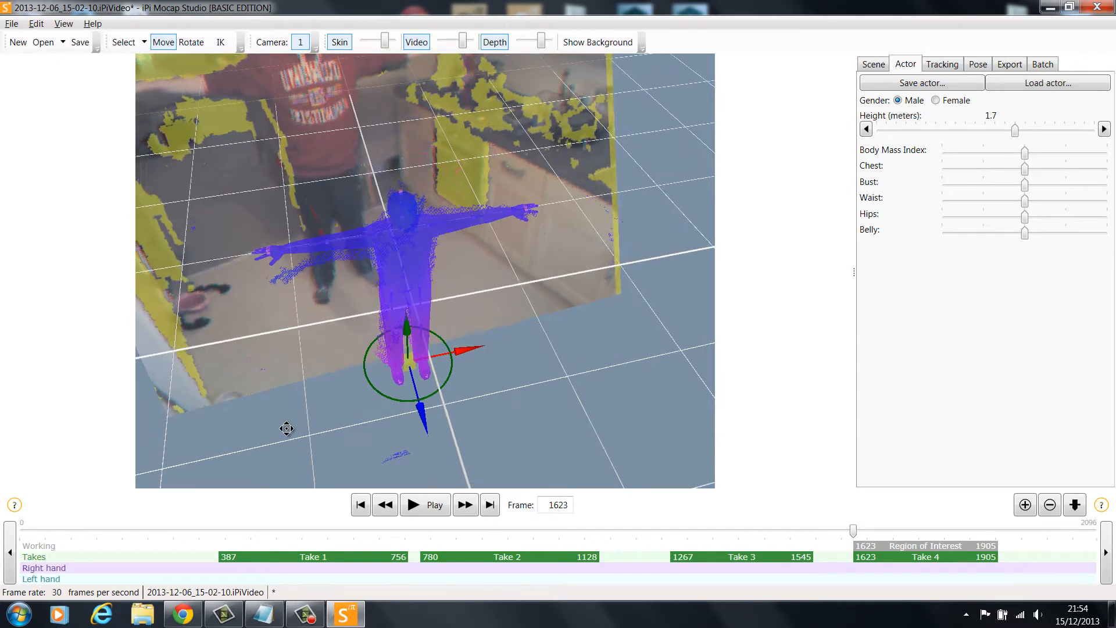
alt+drag(287, 428, 287, 432)
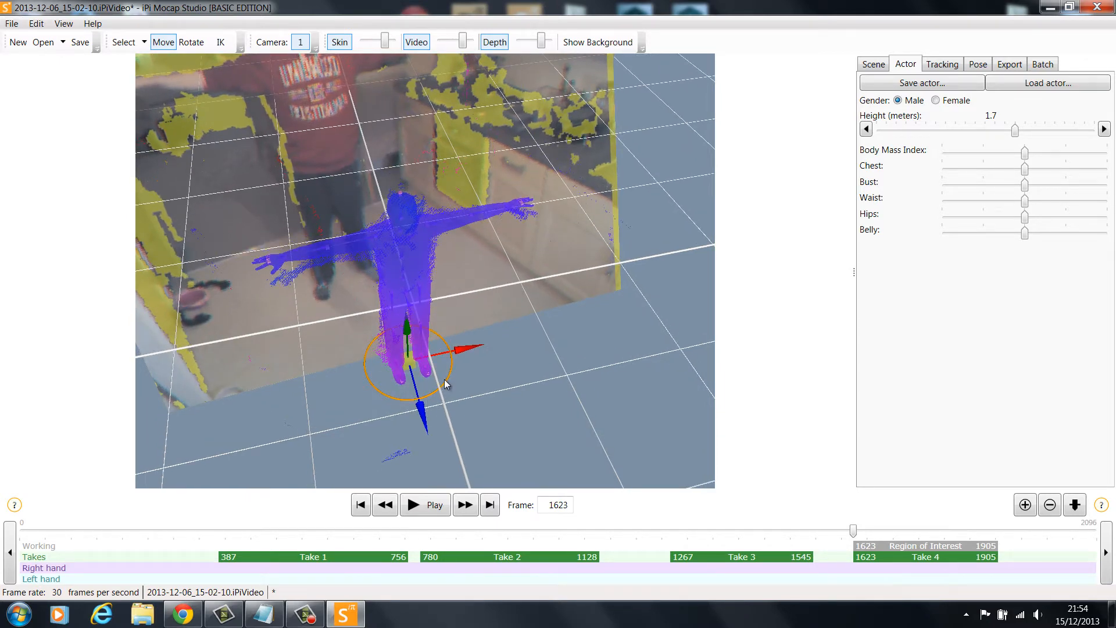
click(220, 42)
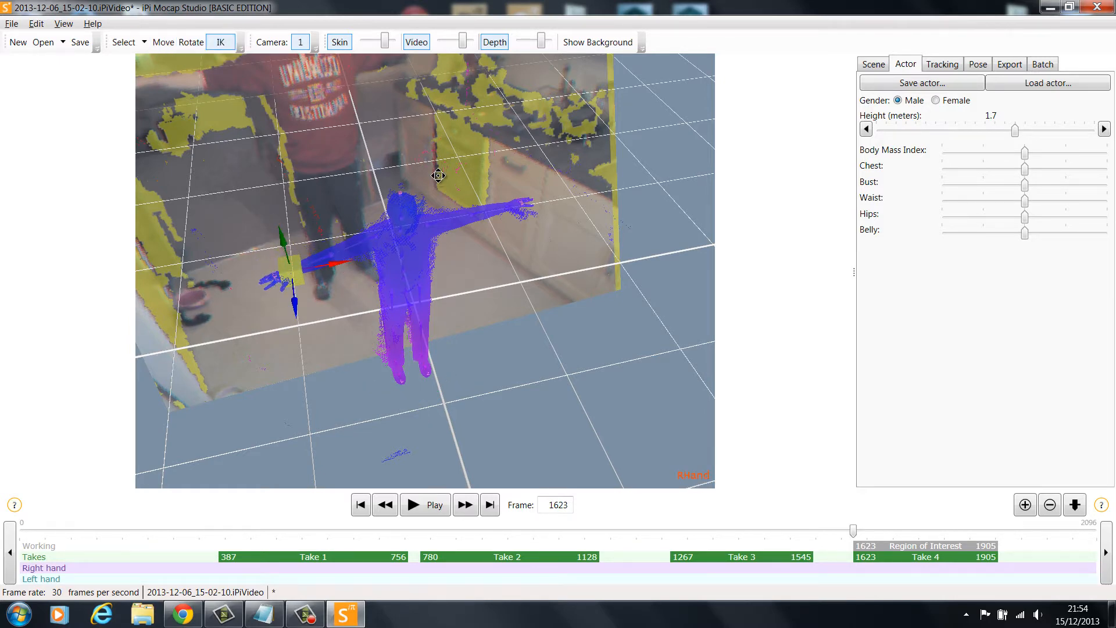
right_drag(438, 175, 418, 103)
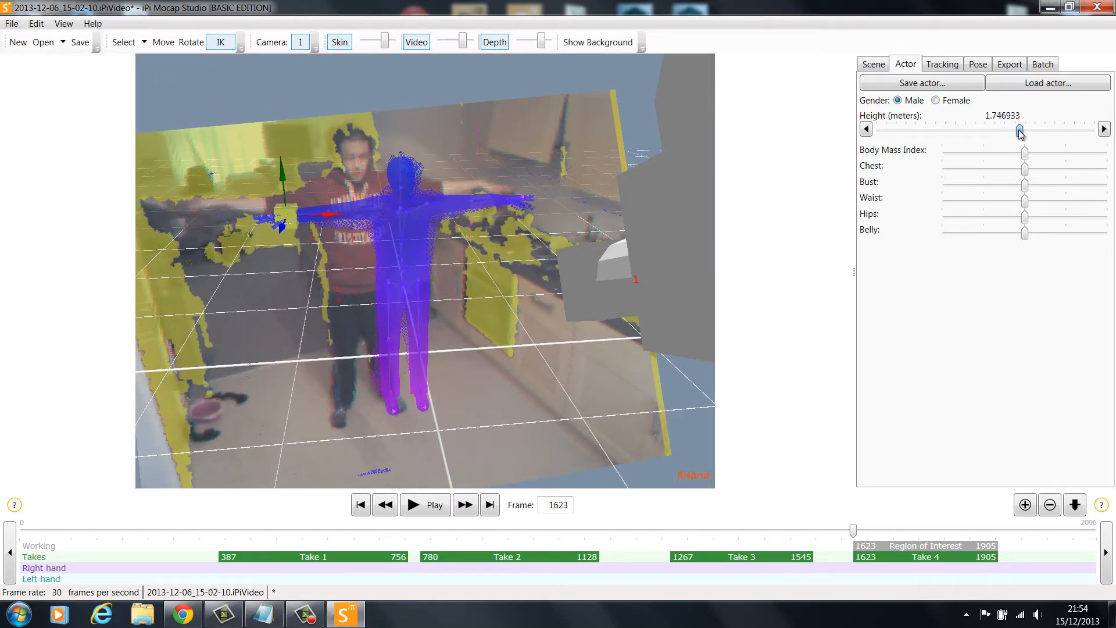
Refit the actor's pose at frame 1623 and track the motion forward through the region of interest
click(942, 65)
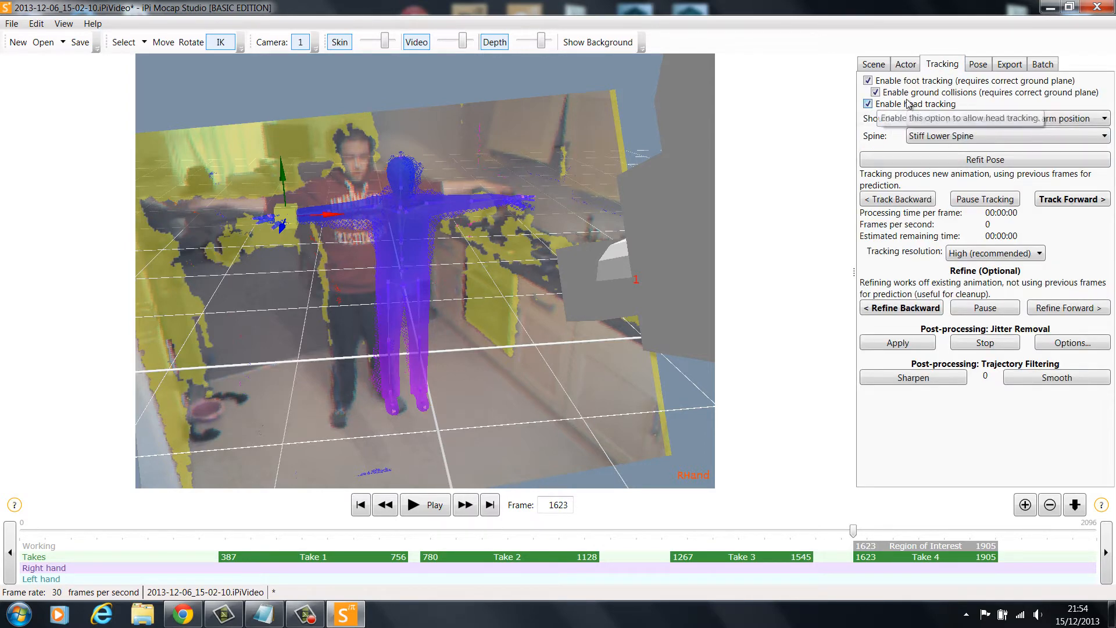
click(969, 162)
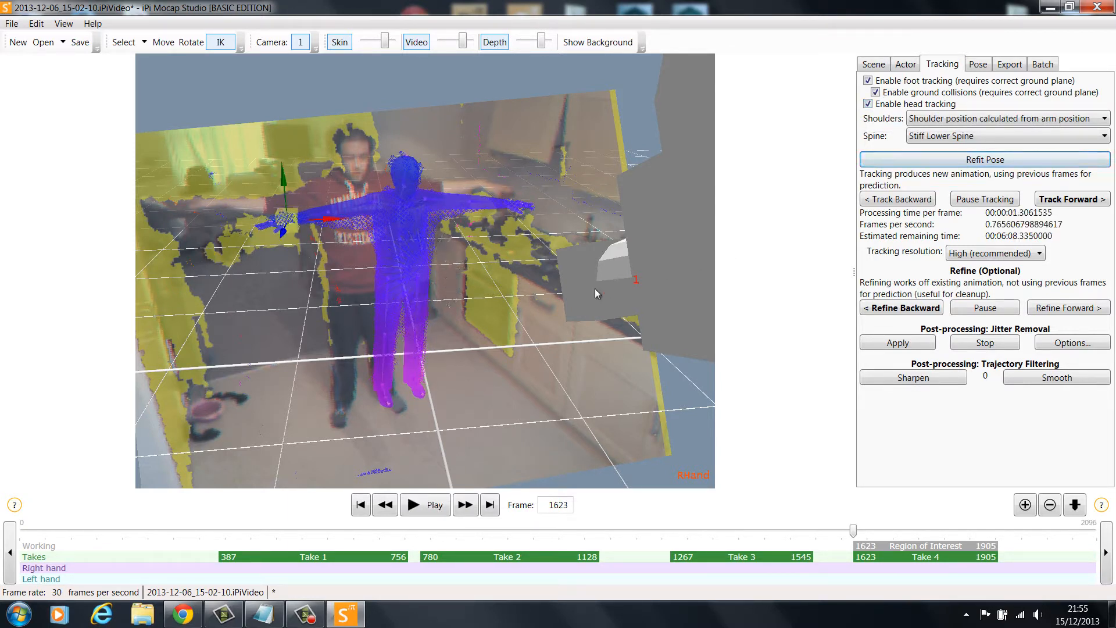
right_drag(595, 288, 494, 258)
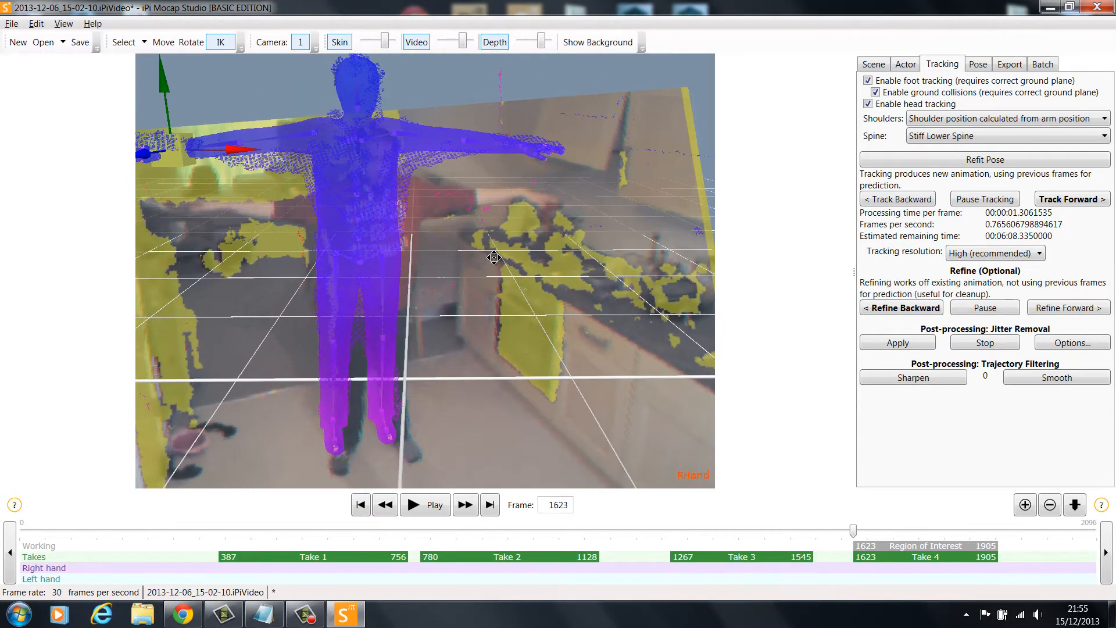
click(1059, 201)
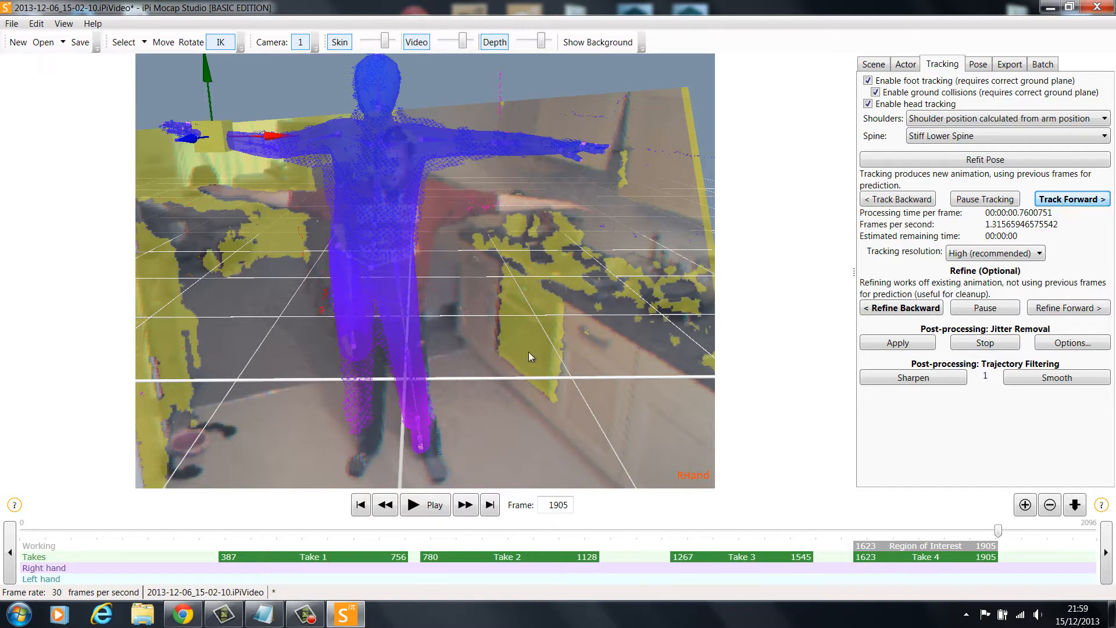
Hide the colour video so only the tracked actor and depth point cloud remain in the viewport
middle_drag(500, 232, 681, 200)
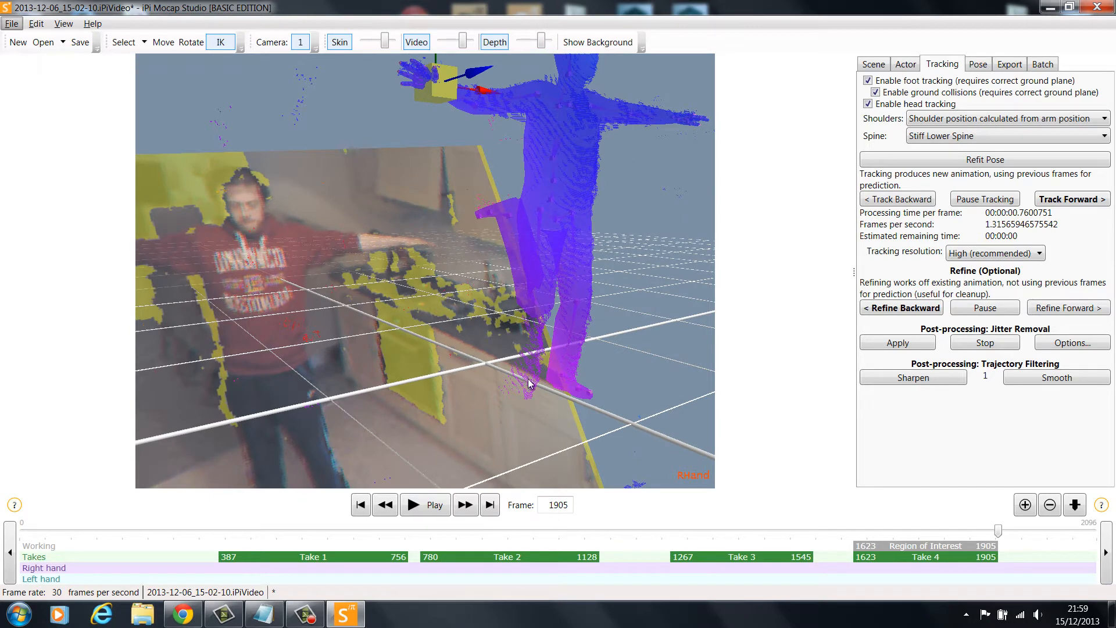
middle_drag(529, 383, 562, 358)
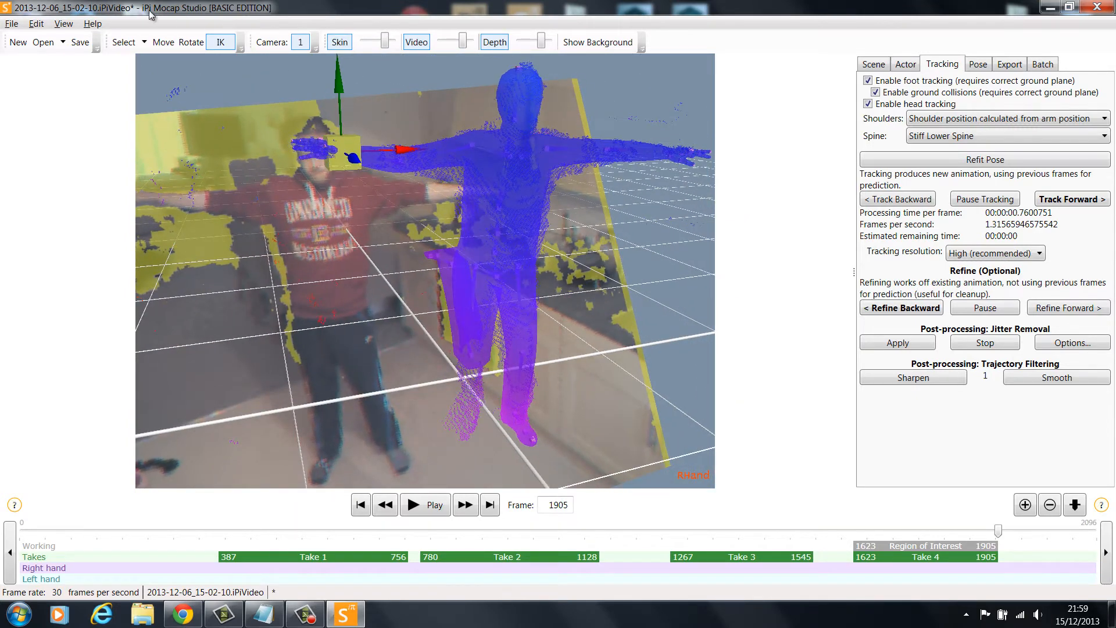
click(64, 24)
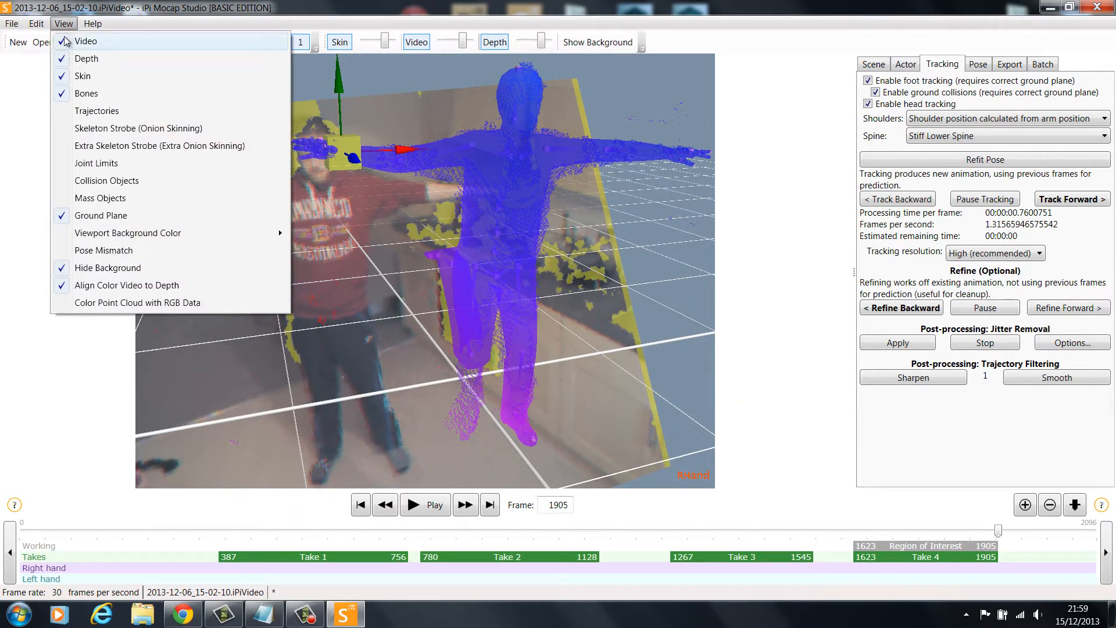
click(72, 41)
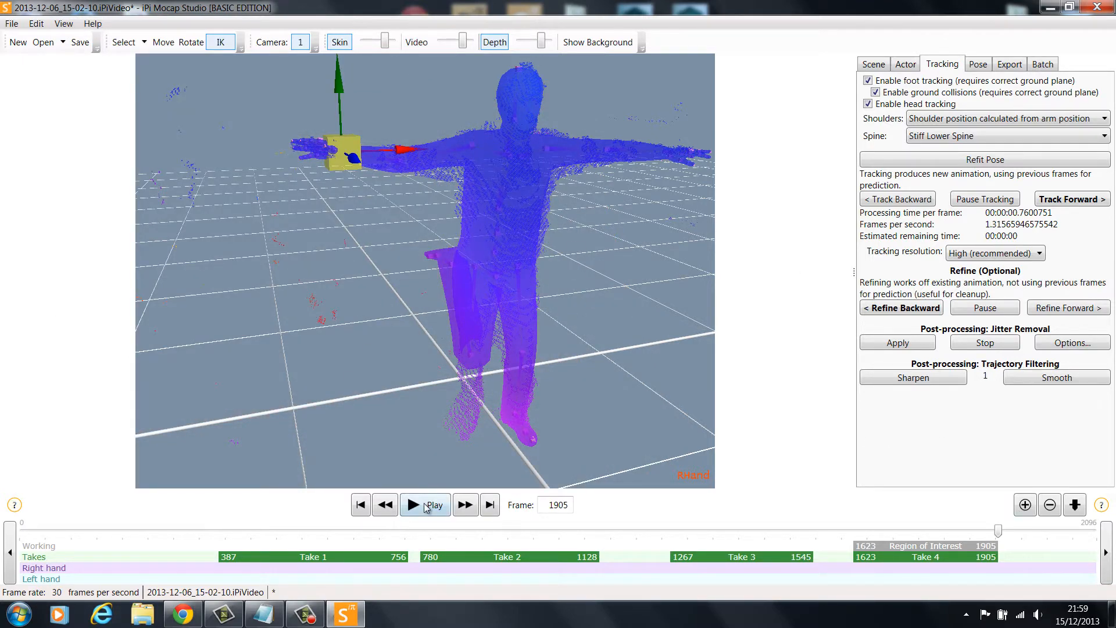
Play back the tracked take and examine how the arms and legs follow the point cloud from several angles
click(426, 505)
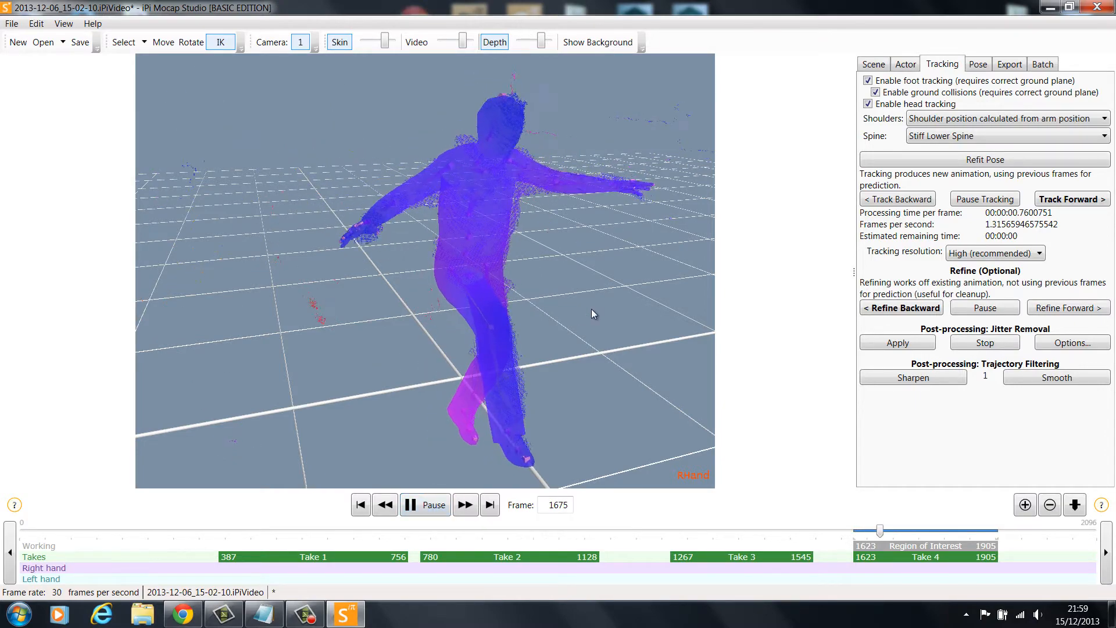
right_drag(593, 314, 541, 249)
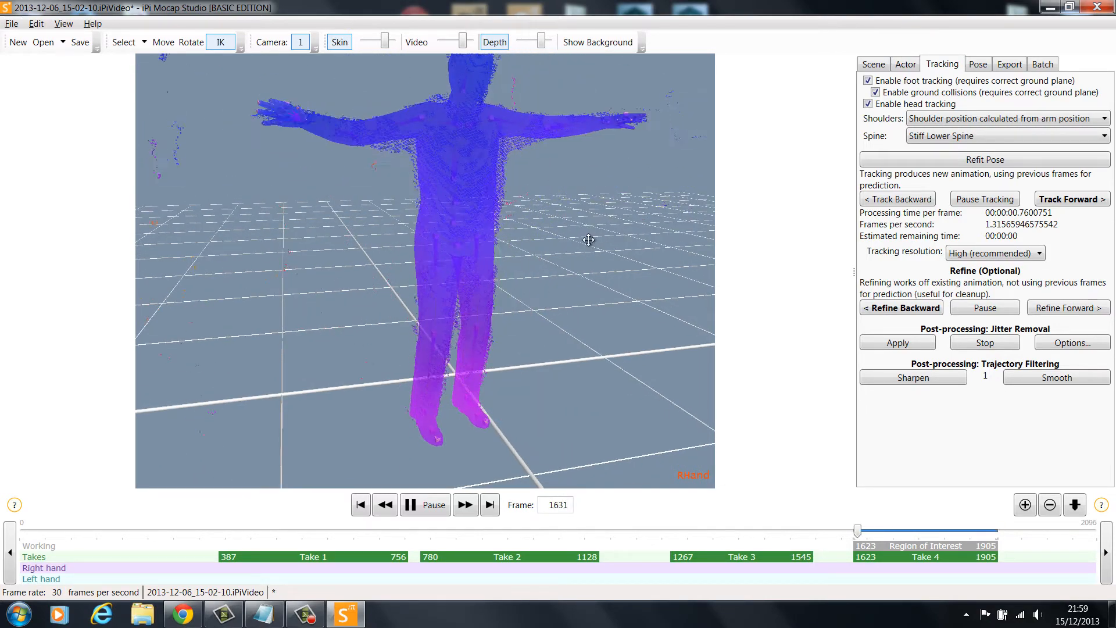
mouse_move(589, 240)
middle_down()
mouse_move(578, 273)
mouse_move(577, 251)
middle_up()
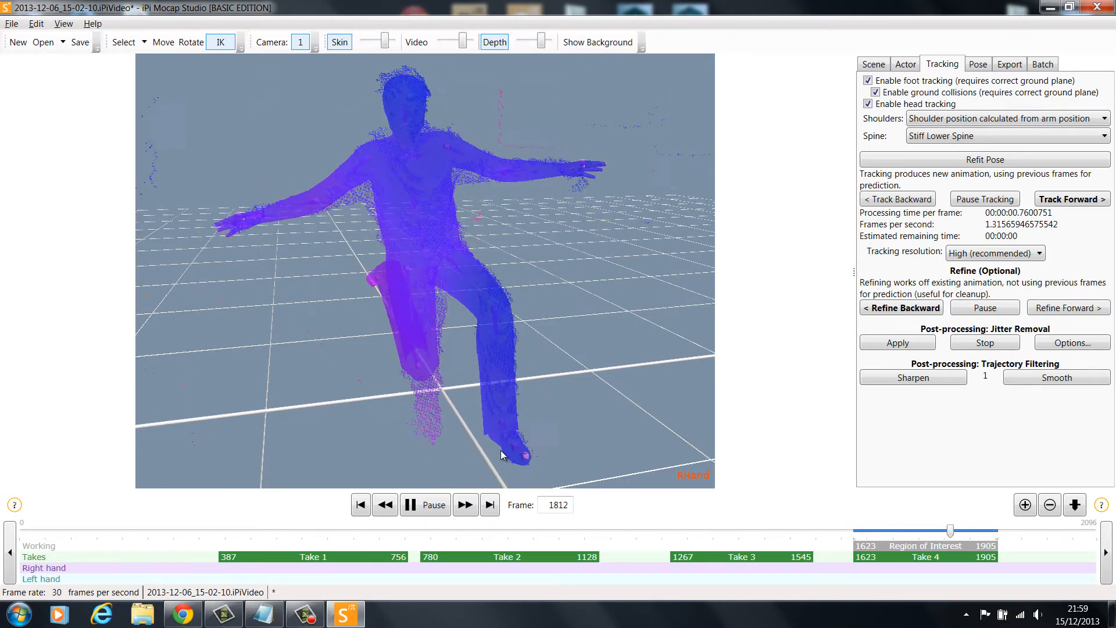
middle_drag(563, 409, 545, 345)
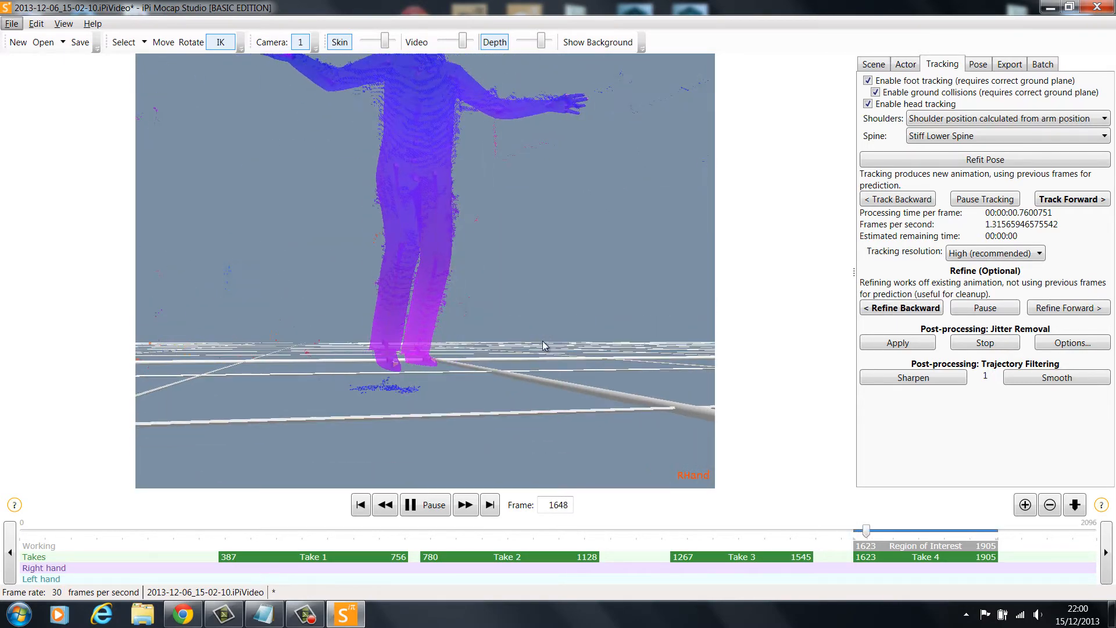
middle_drag(521, 281, 453, 448)
click(428, 504)
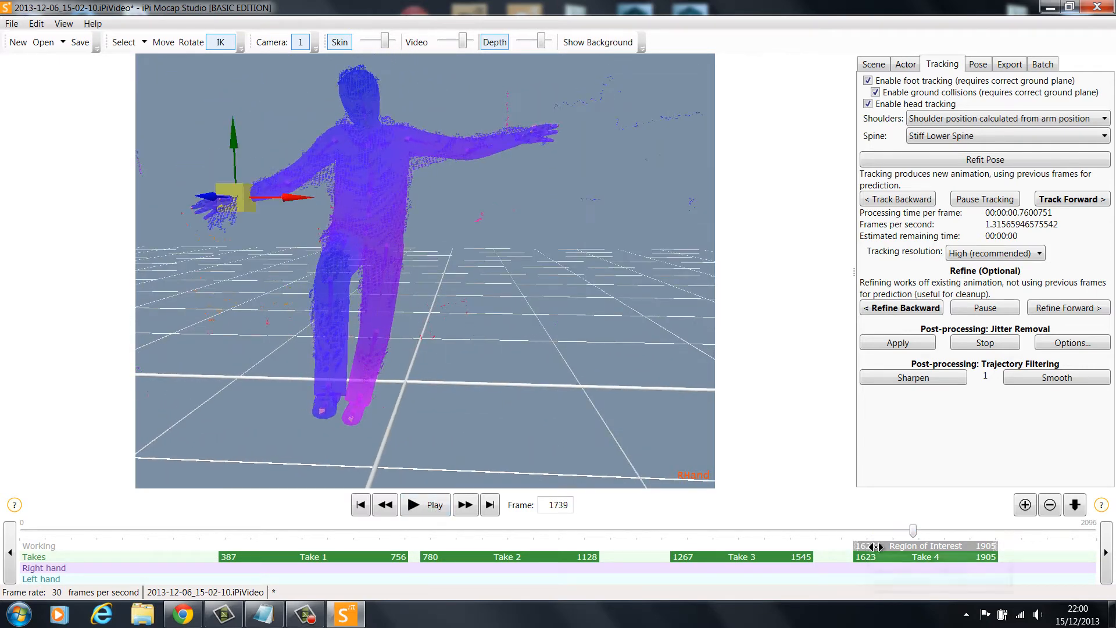
Go to the take's last frame, 1905, and limit the region of interest to frames 1778 to 1905
drag(913, 530, 993, 530)
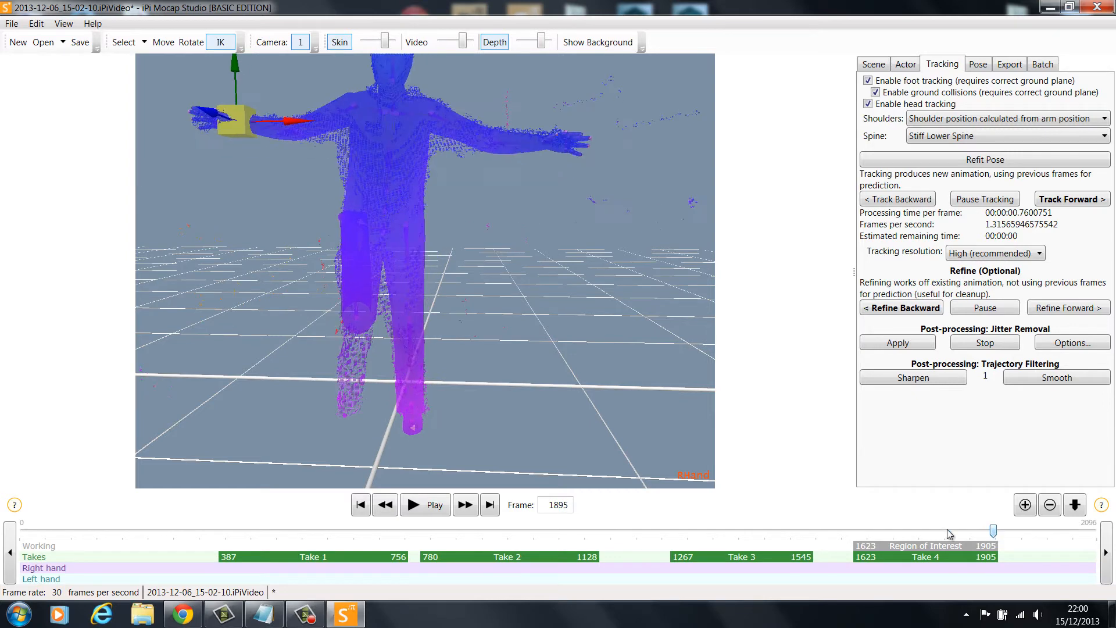
click(490, 504)
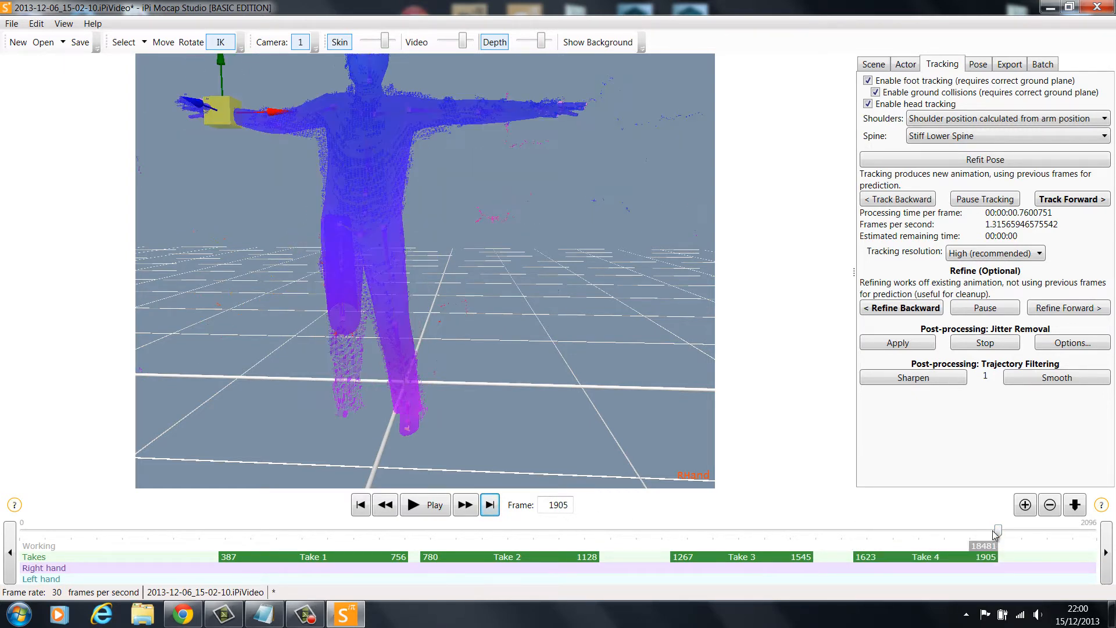
drag(994, 530, 933, 538)
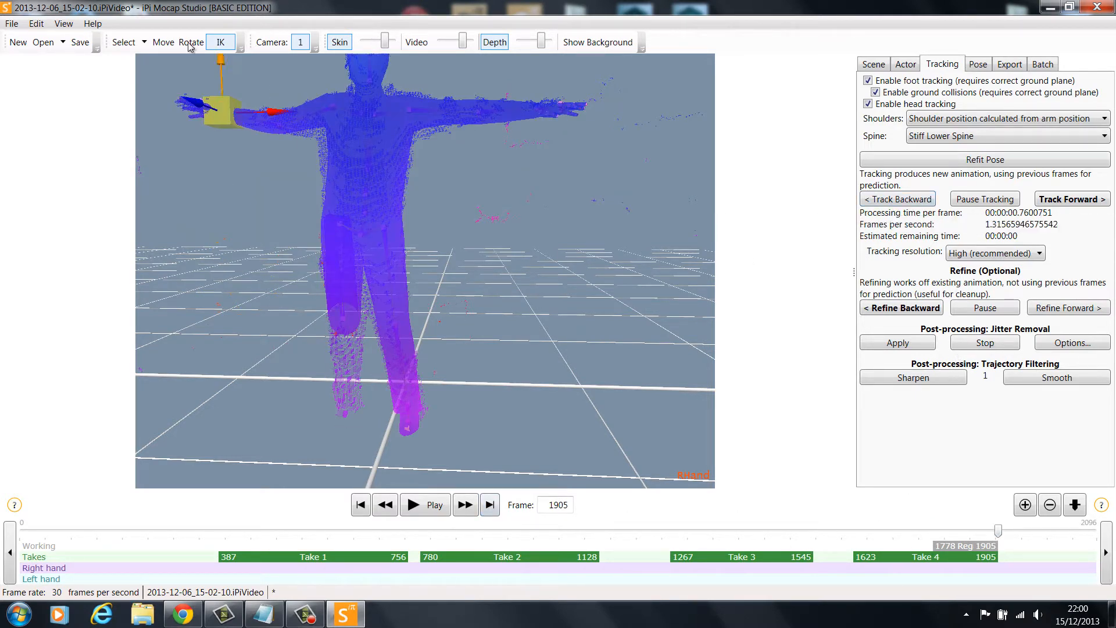
Rotate the actor's raised right shin down onto the point cloud at frame 1905 and refit the pose
middle_drag(217, 237, 486, 258)
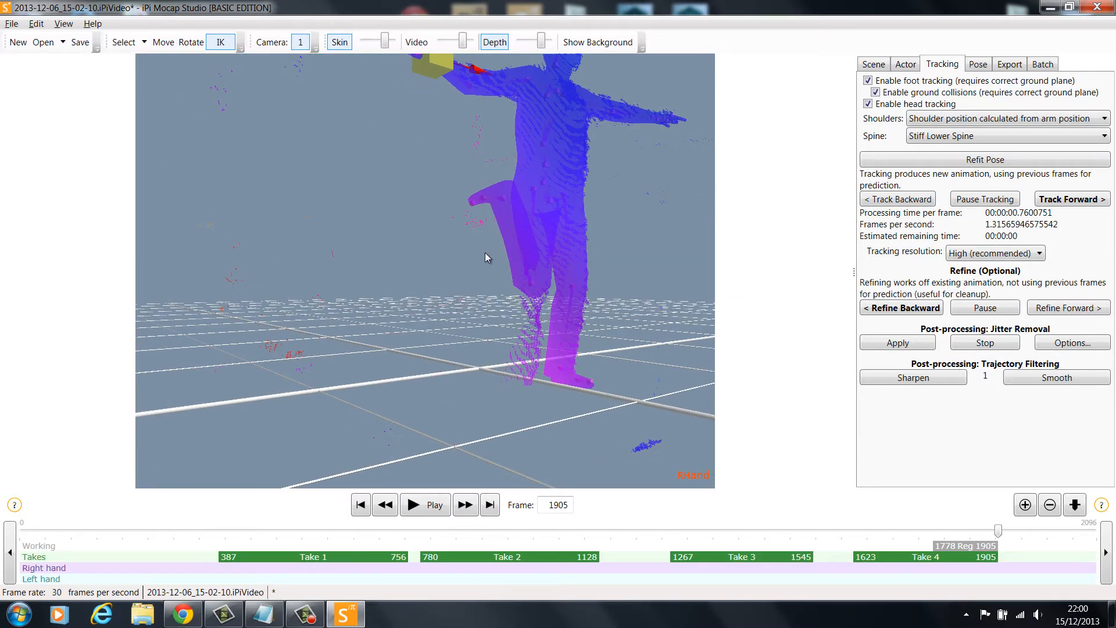
click(201, 43)
click(517, 273)
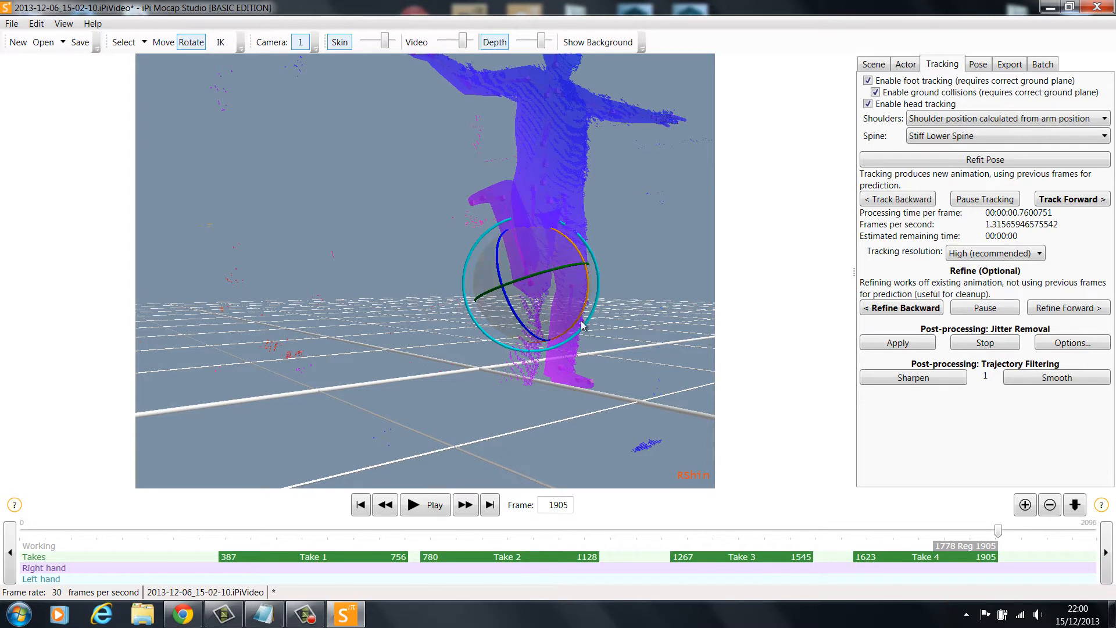
drag(583, 326, 405, 98)
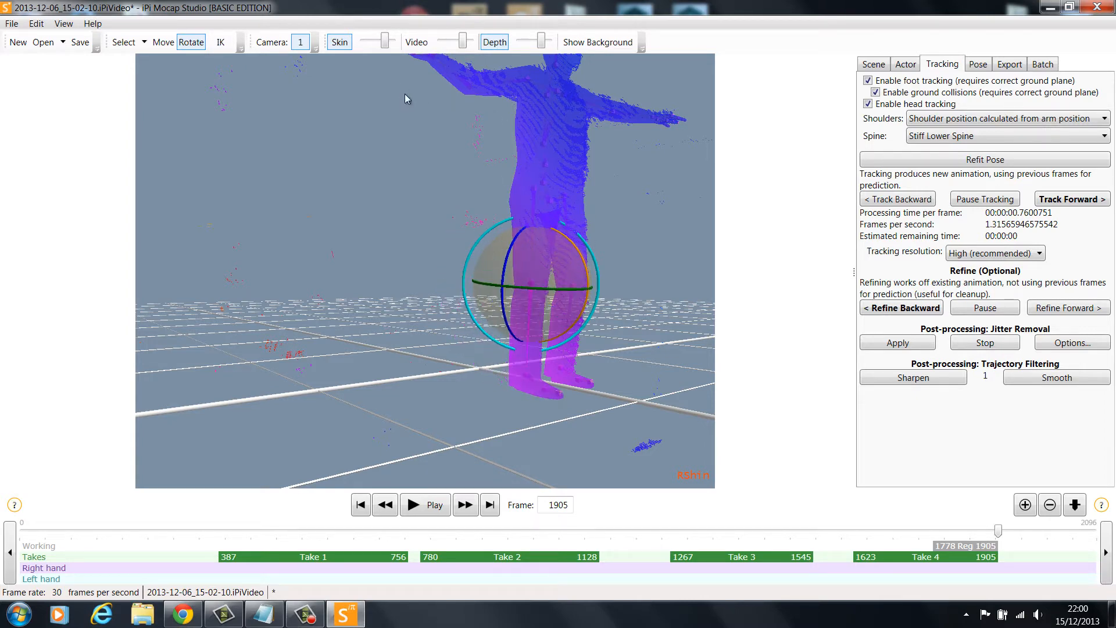
middle_drag(436, 235, 197, 245)
click(1017, 165)
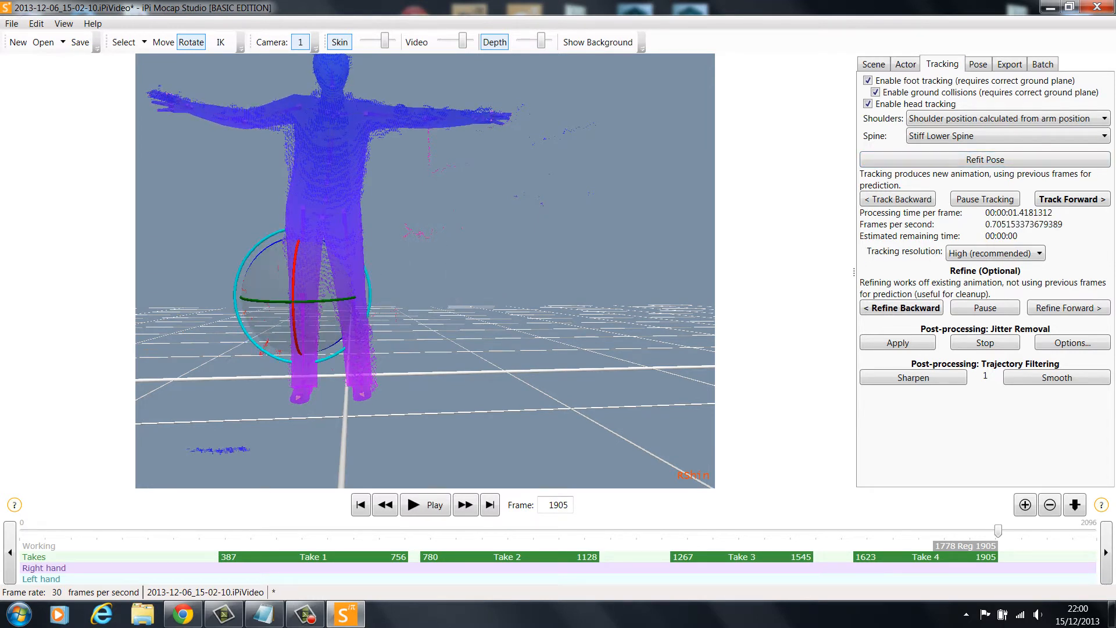
Track backward from frame 1905 through the shortened region, and extend the region of interest back to frame 1623
click(911, 201)
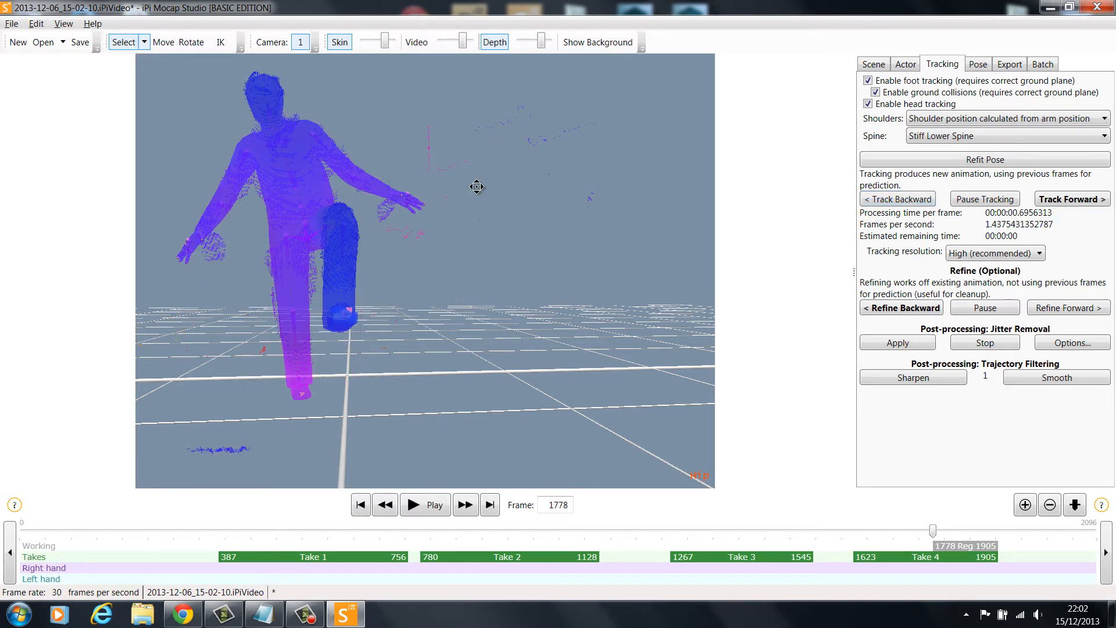
right_drag(476, 186, 941, 514)
drag(933, 531, 853, 546)
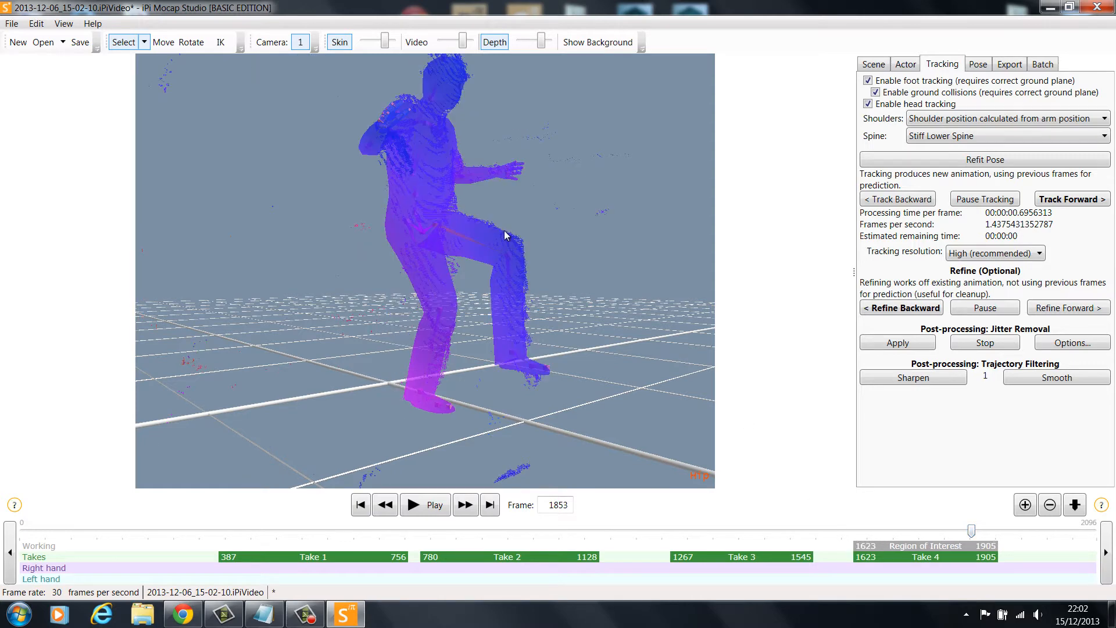
Hide the depth point cloud so that only the actor model is shown
right_drag(504, 234, 398, 61)
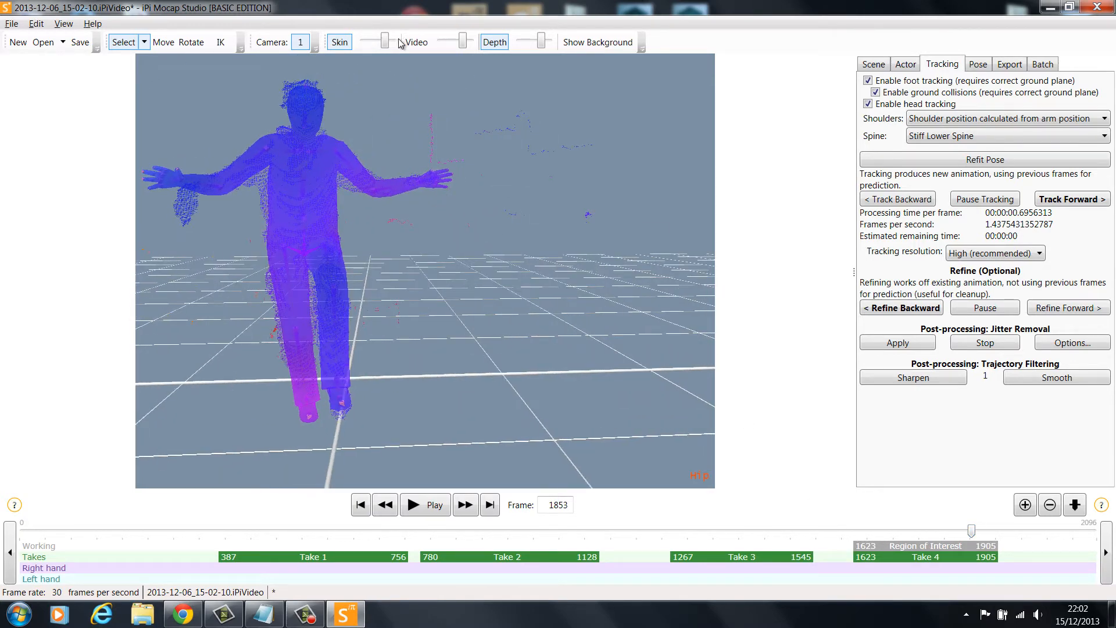
click(494, 43)
right_drag(450, 291, 554, 303)
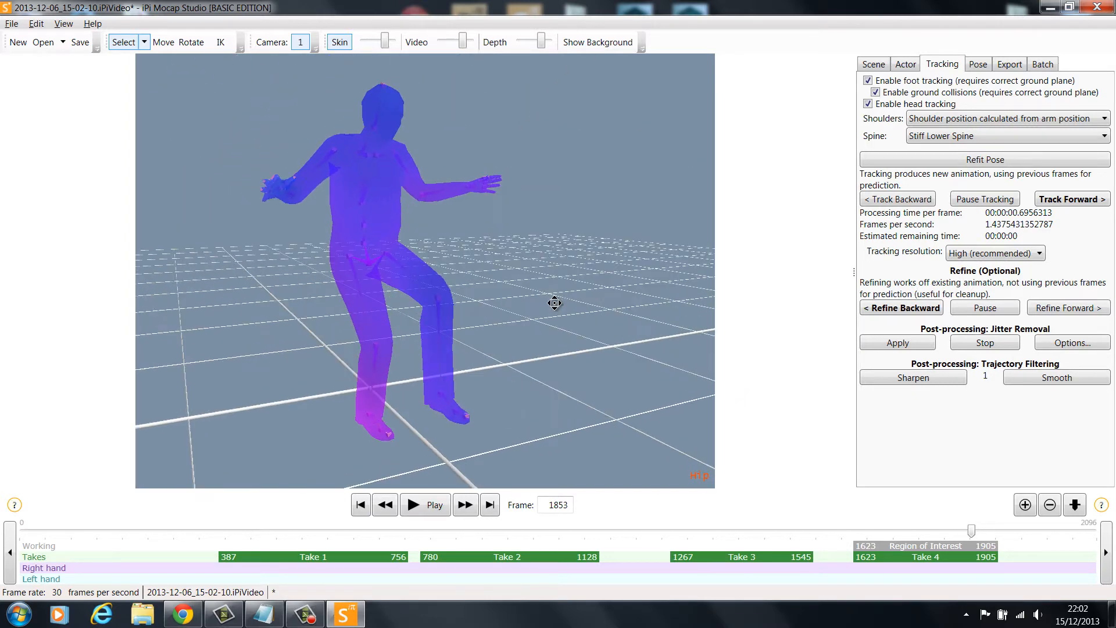
Play back the corrected animation and examine the actor's movement from different angles
click(447, 505)
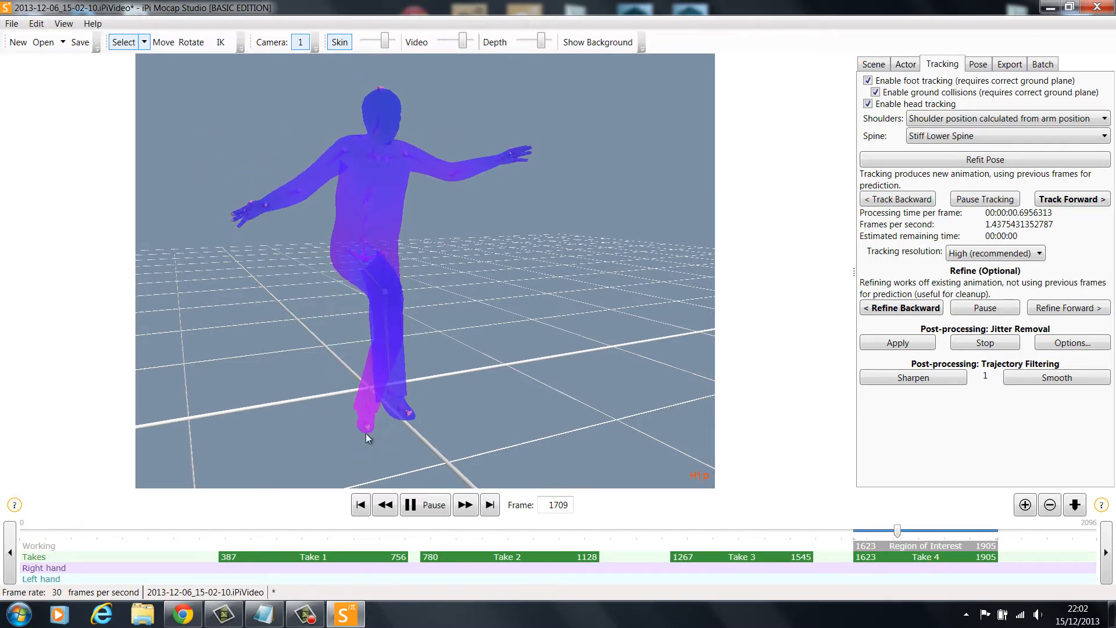
right_drag(339, 209, 266, 195)
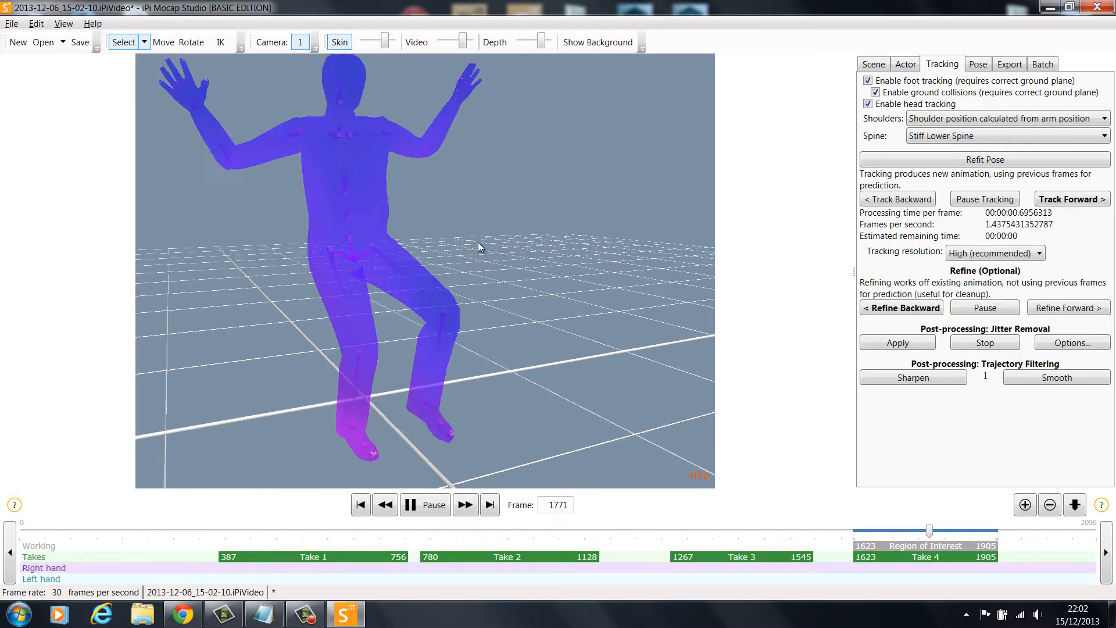
right_drag(480, 246, 451, 234)
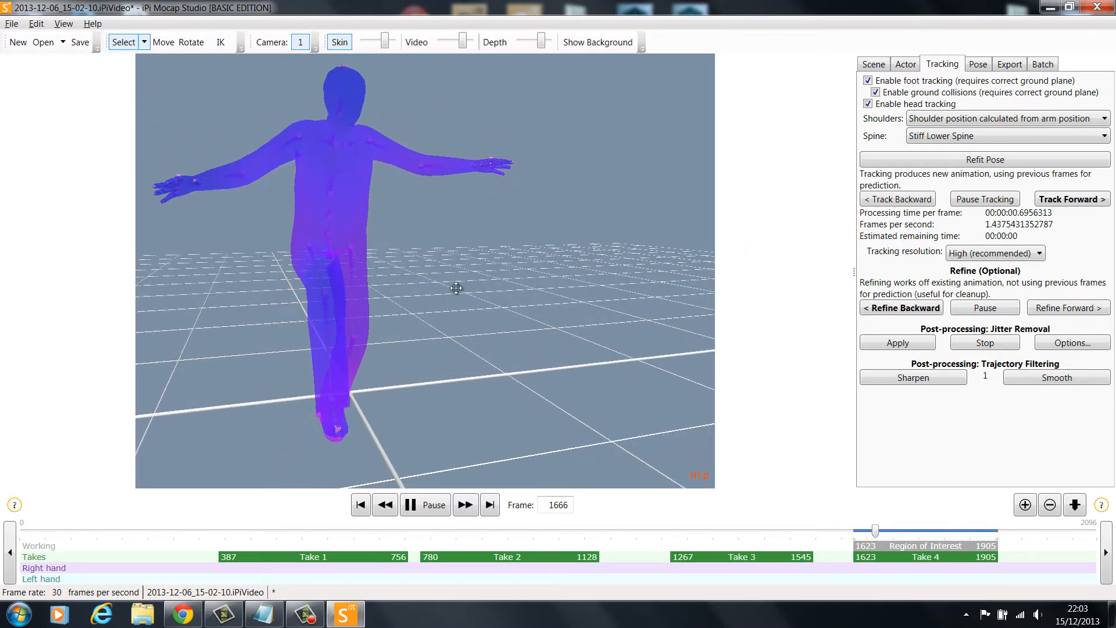
middle_drag(455, 286, 419, 289)
right_drag(419, 289, 416, 283)
alt+drag(416, 283, 468, 282)
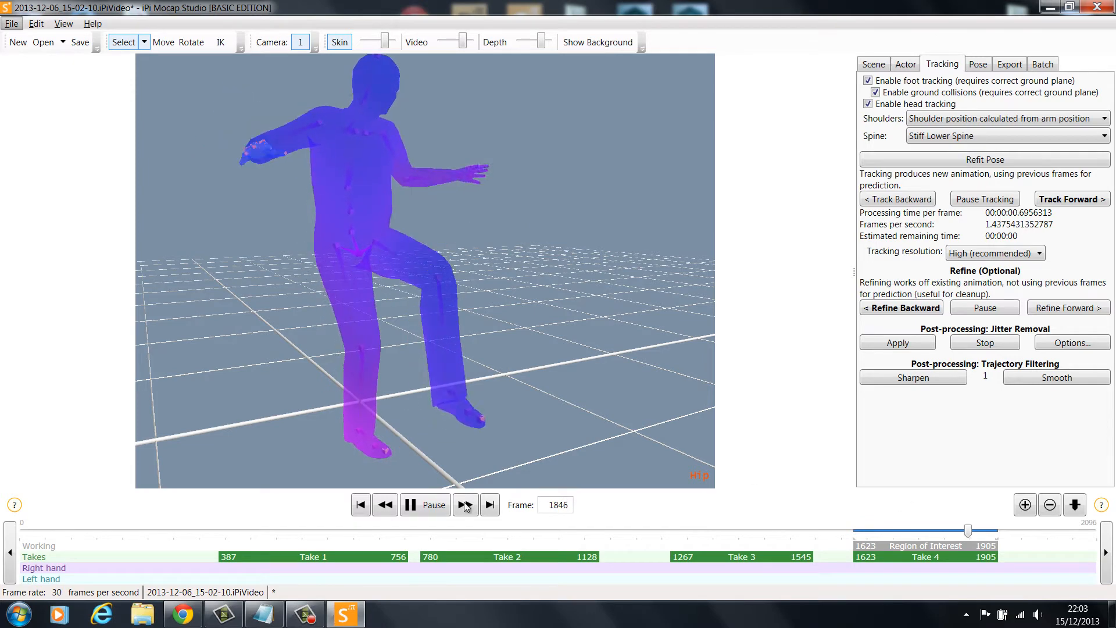
click(433, 504)
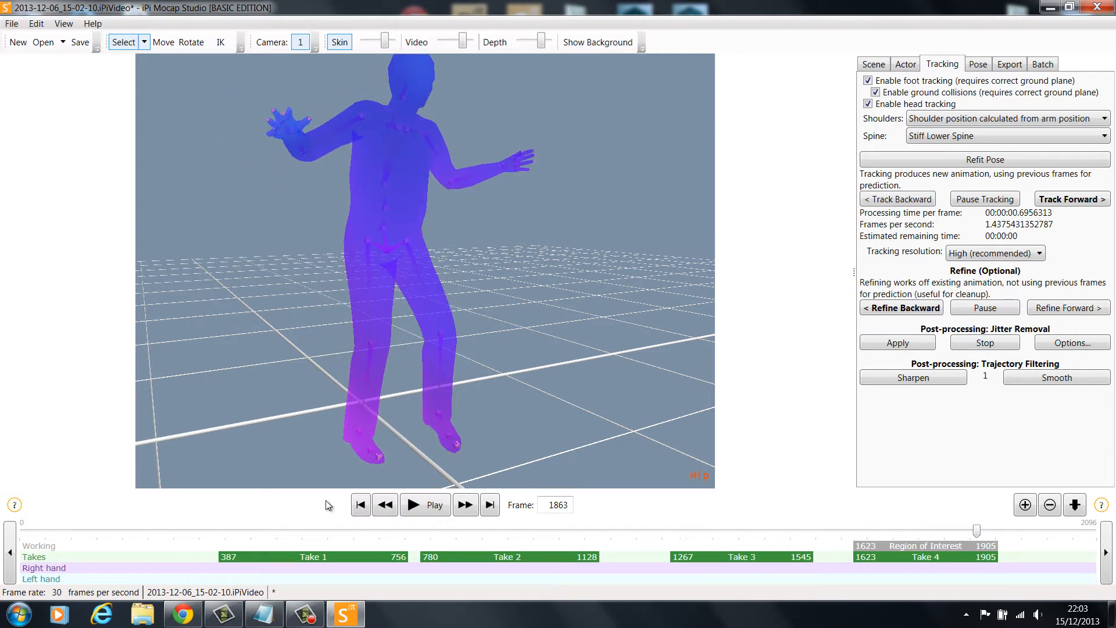
Return to frame 1905 and refine the tracking backward through the whole region of interest
click(490, 504)
scroll(561, 306, down, 1)
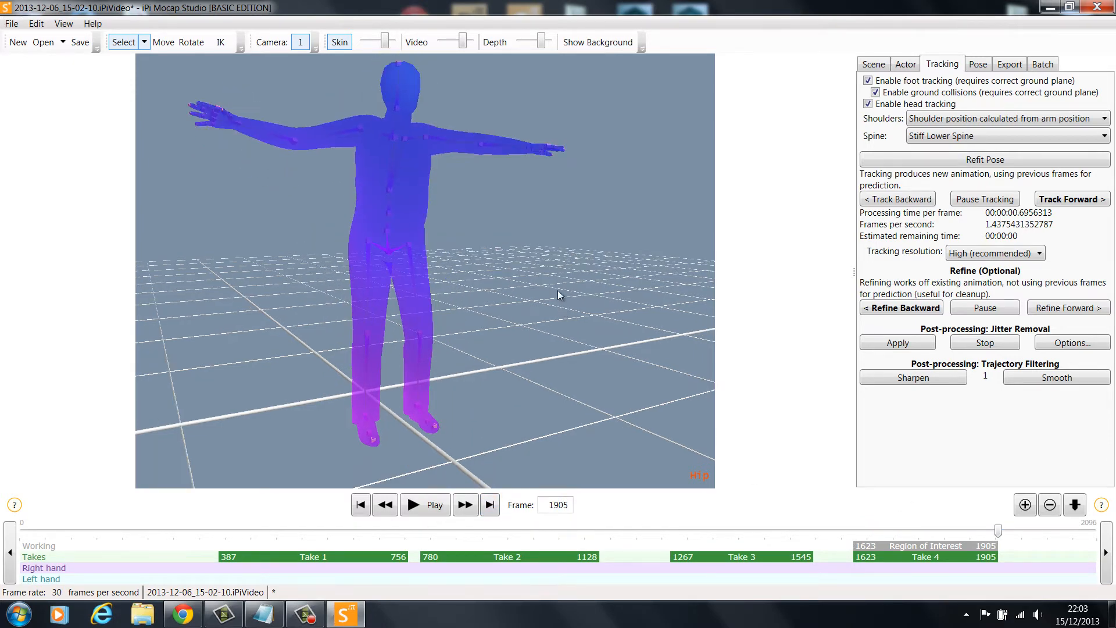
right_drag(573, 255, 540, 255)
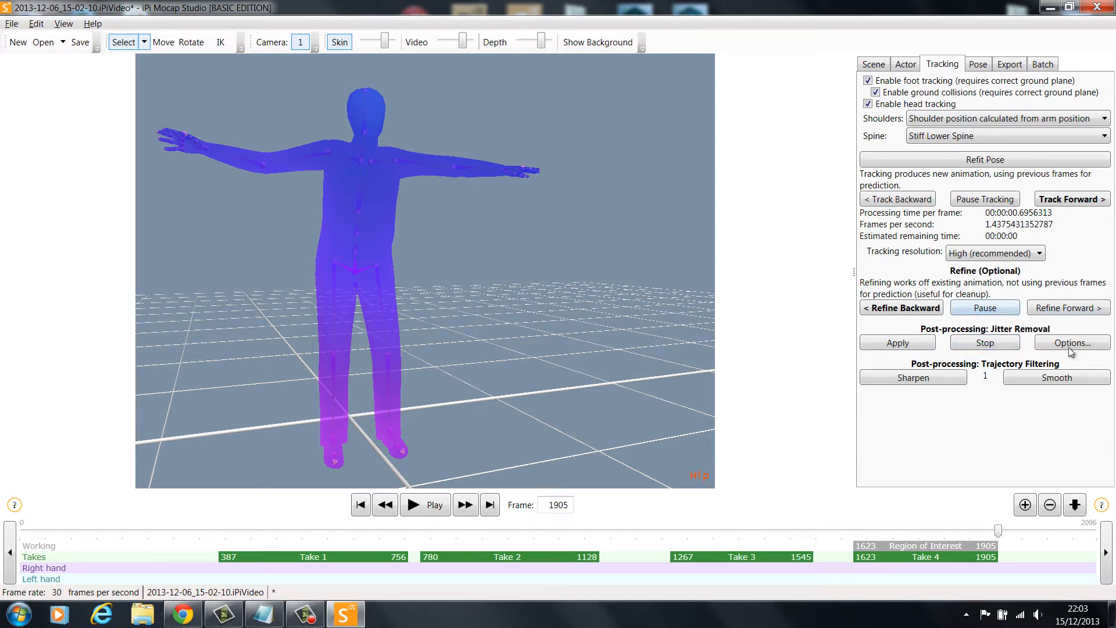
click(918, 311)
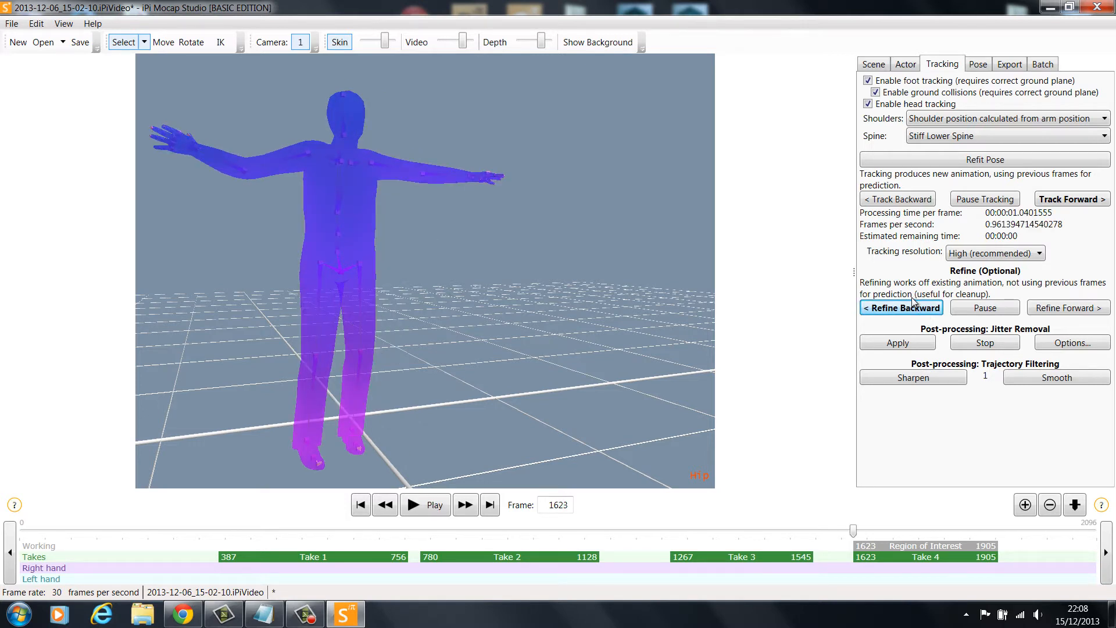
Play back the refined animation, and apply jitter removal over frames 1623 to 1905 with all body parts at 2
click(433, 507)
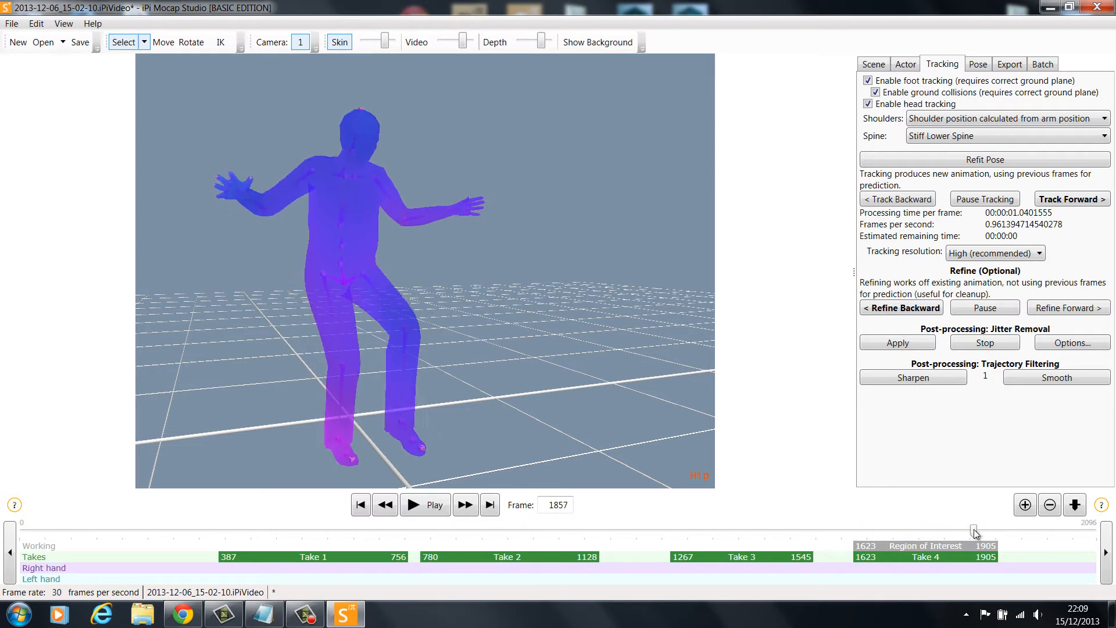
click(360, 503)
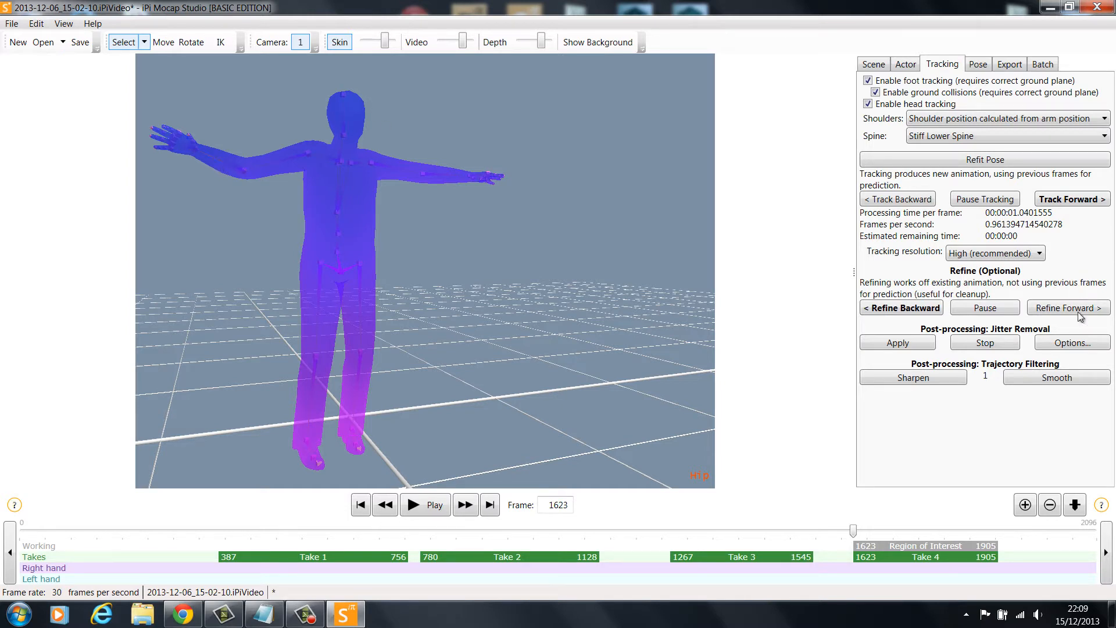
click(1074, 344)
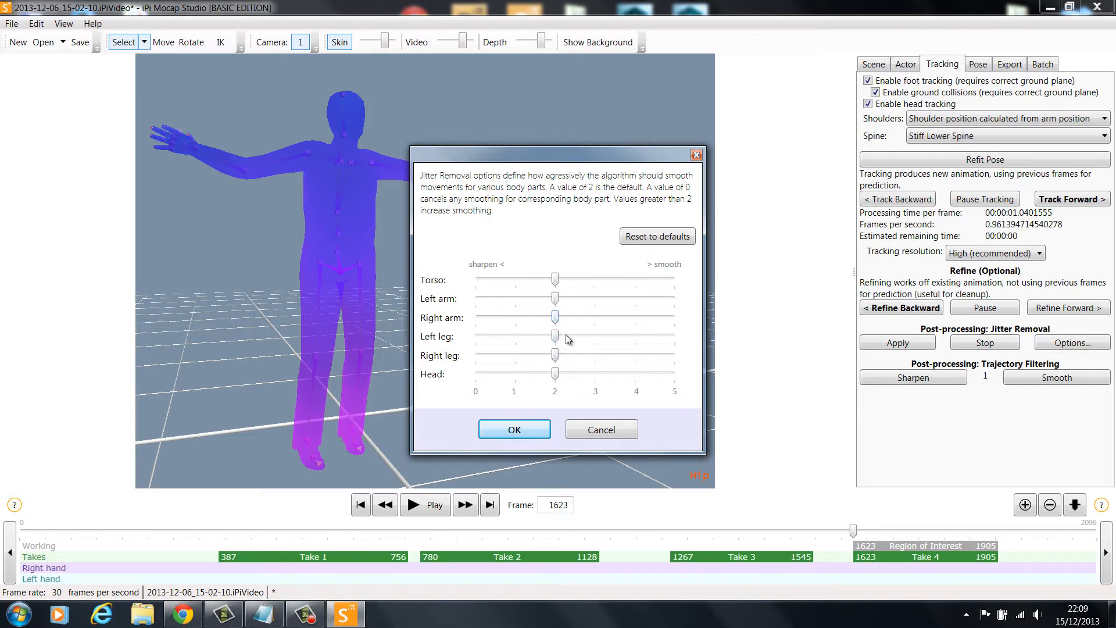
click(526, 432)
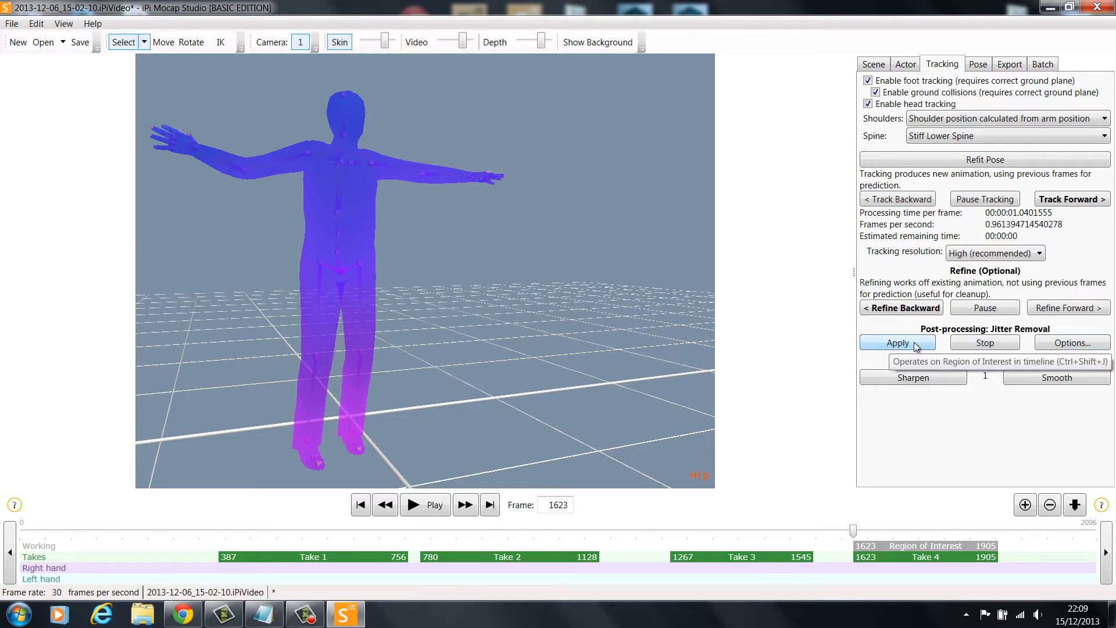
click(914, 344)
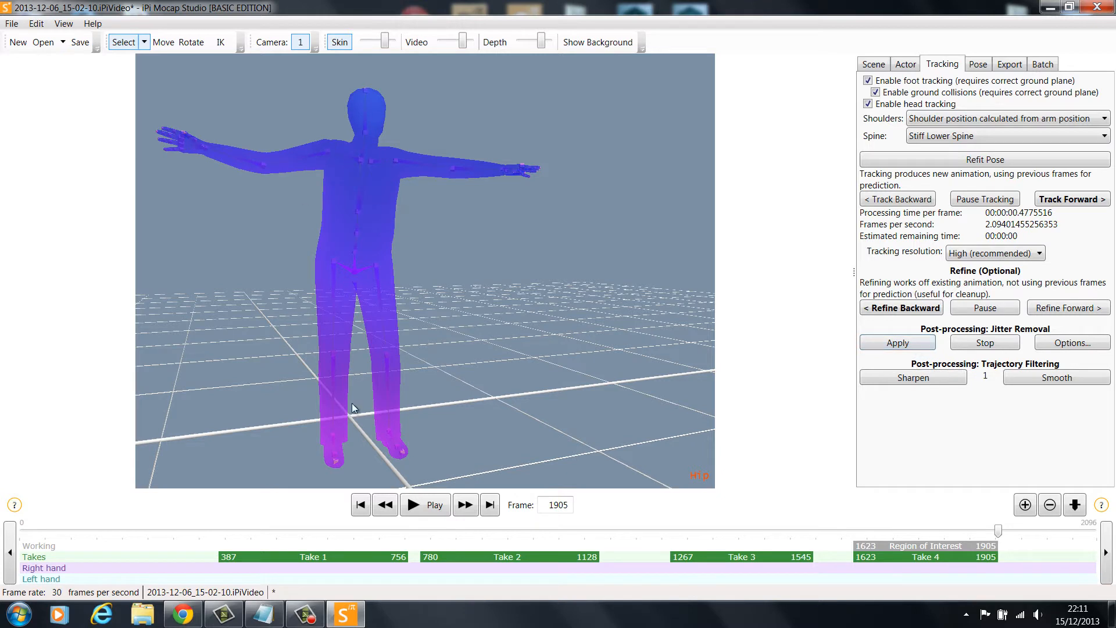
Play back the jitter-cleaned animation and examine the actor's movement from different angles
click(428, 508)
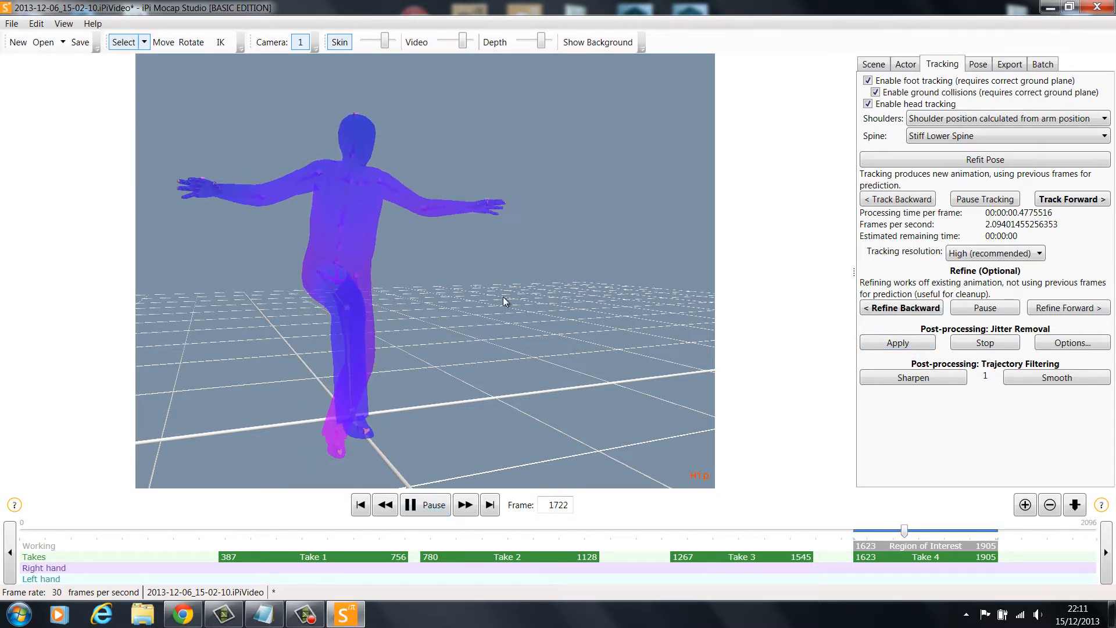
middle_drag(503, 297, 336, 344)
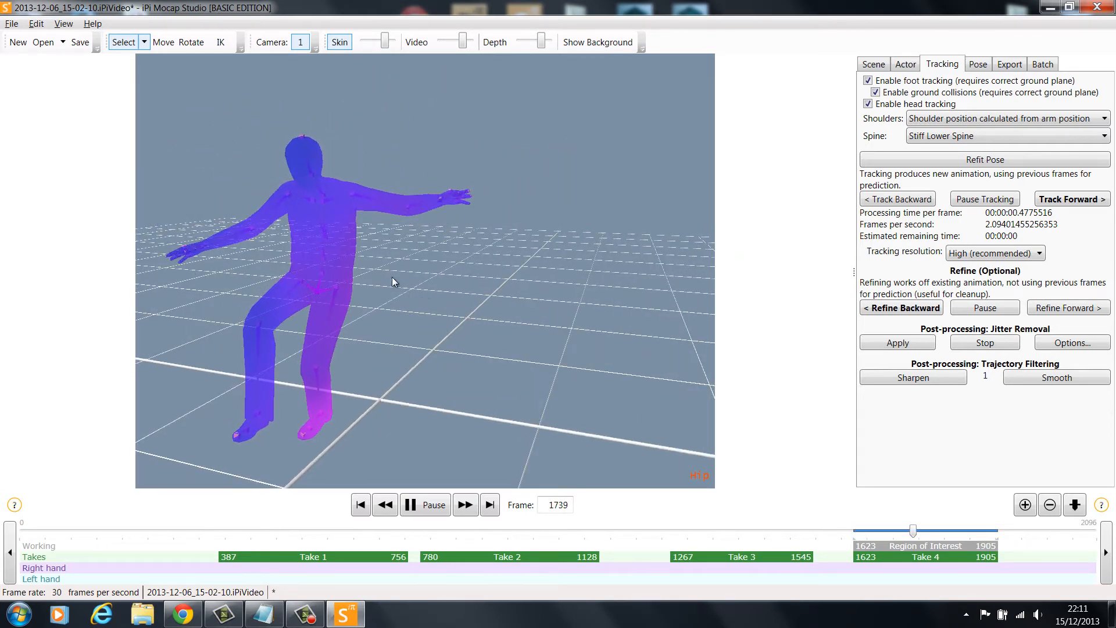
middle_drag(350, 345, 351, 438)
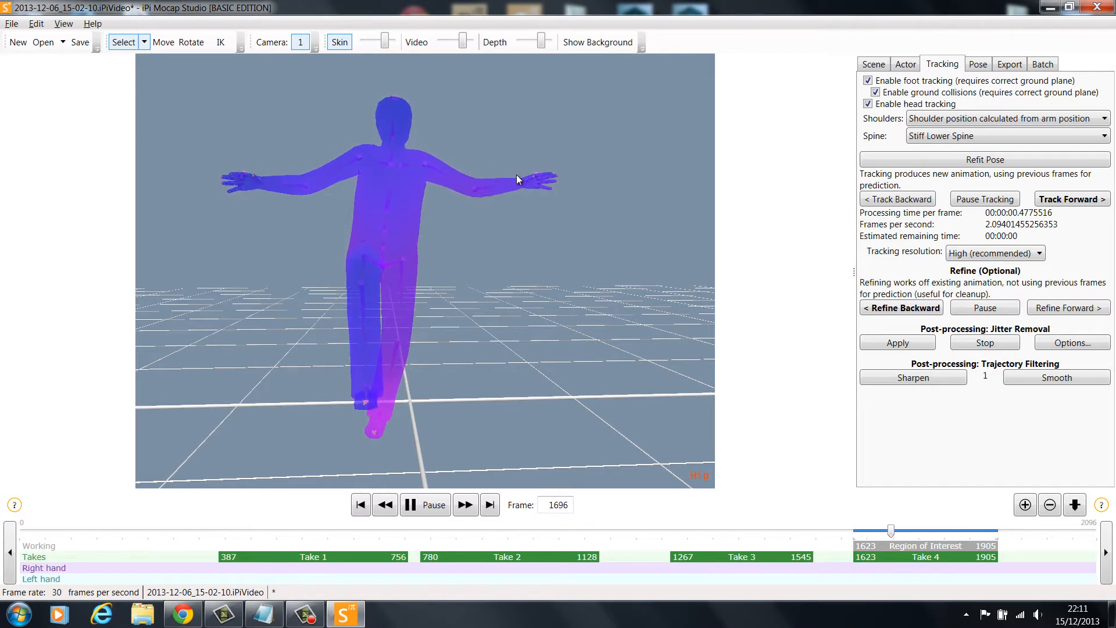
click(431, 514)
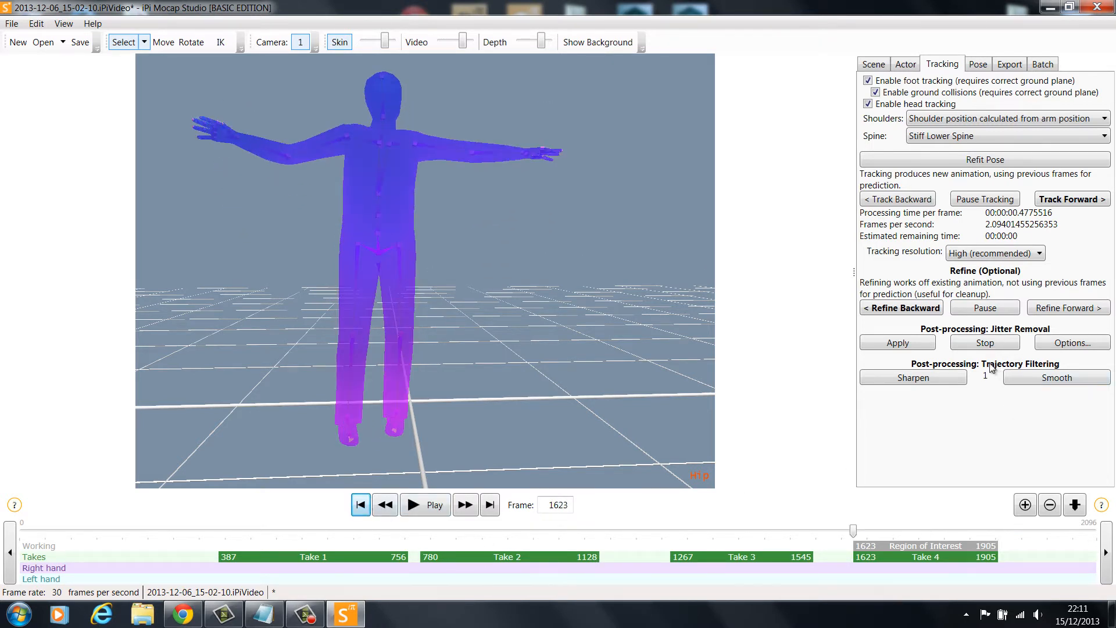
Refine the tracking backward again from frame 1905 through the region of interest, and play back the result from another angle
click(489, 505)
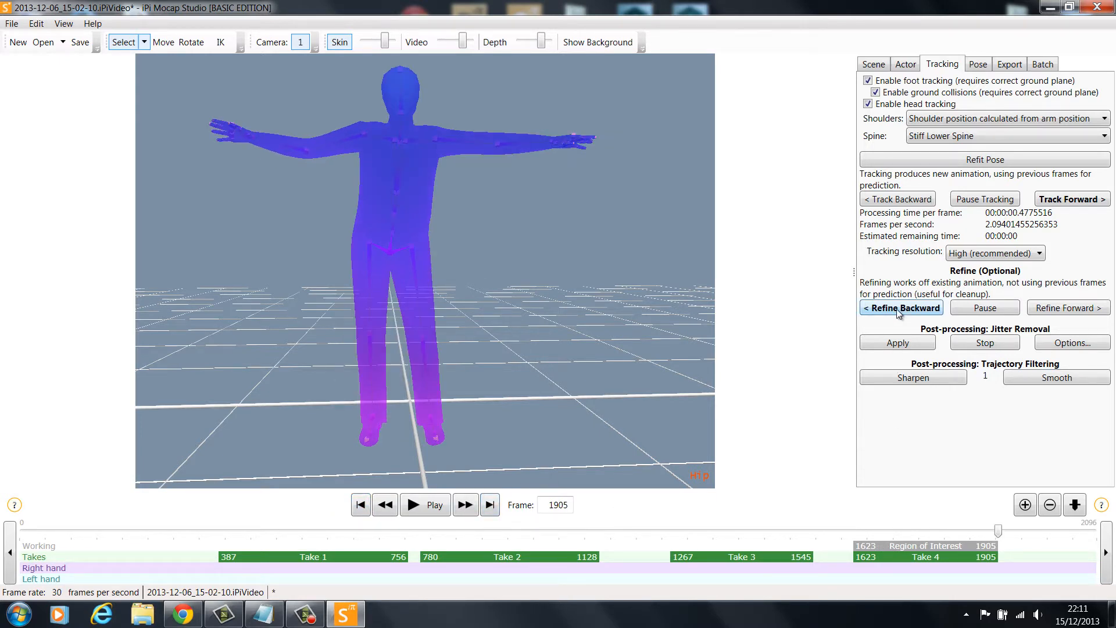
click(899, 310)
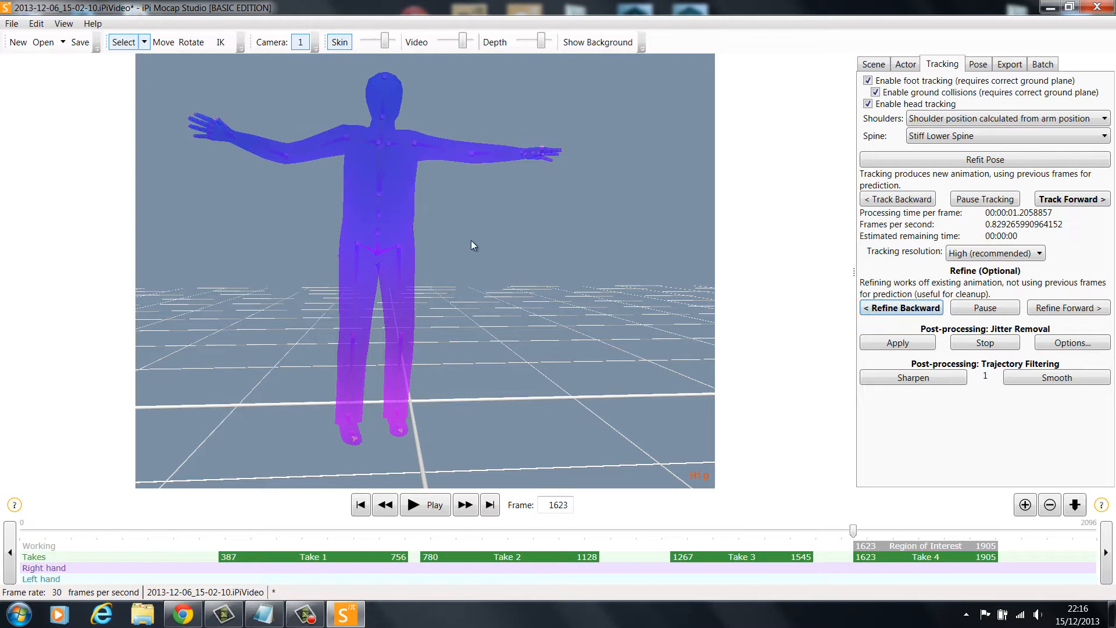
right_drag(472, 244, 639, 270)
click(427, 510)
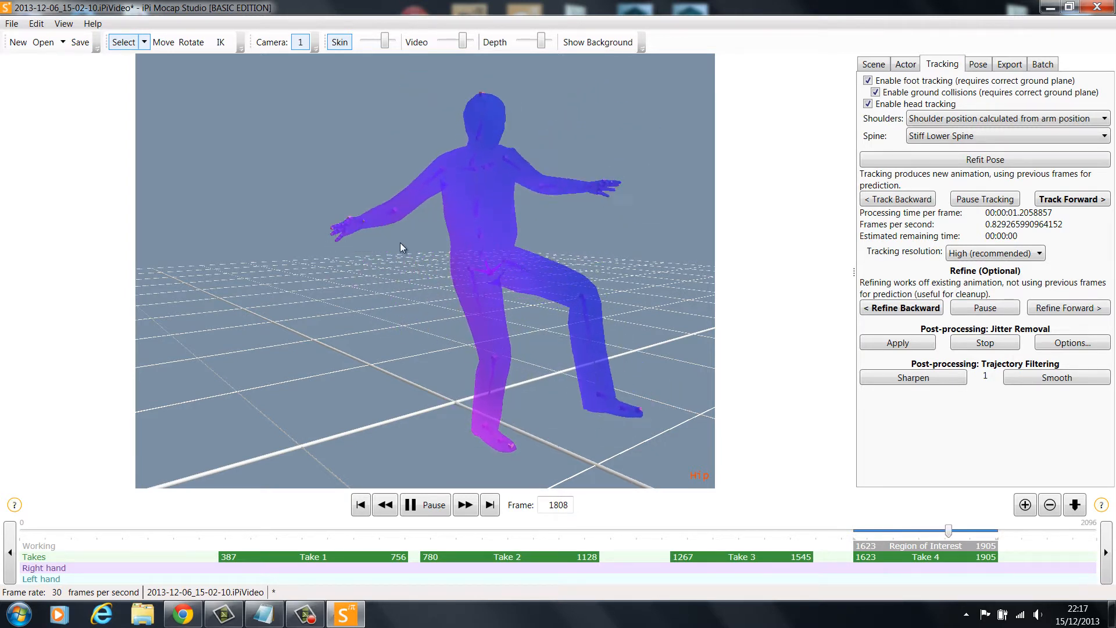
Set jitter removal to 1 for the torso, both arms and both legs, and apply it to the region of interest from frame 1623
click(1072, 343)
drag(555, 280, 515, 280)
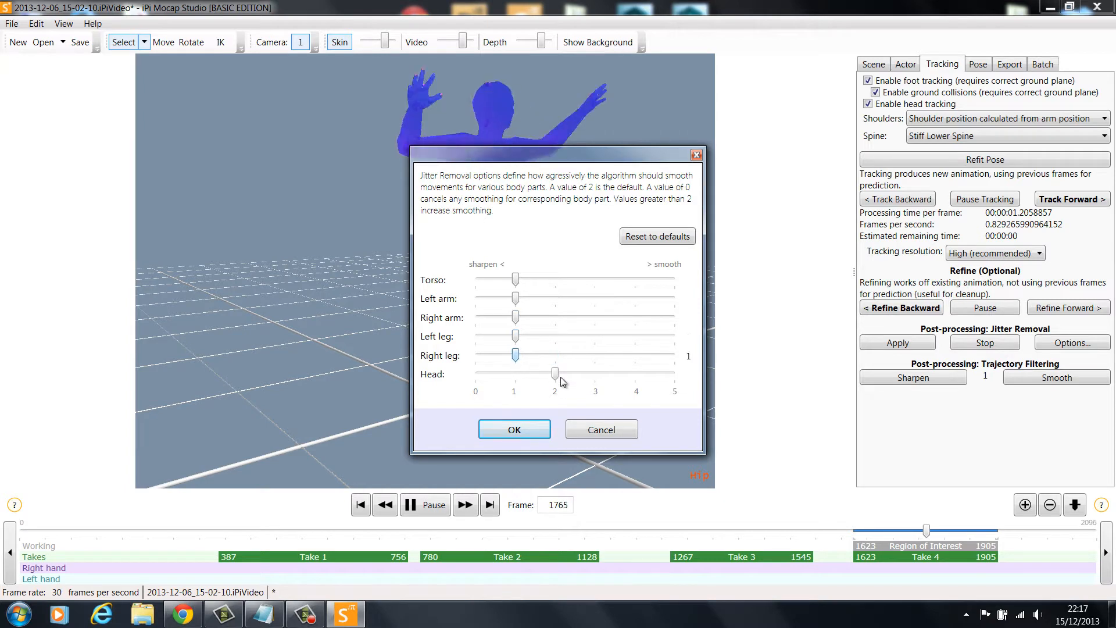
click(515, 428)
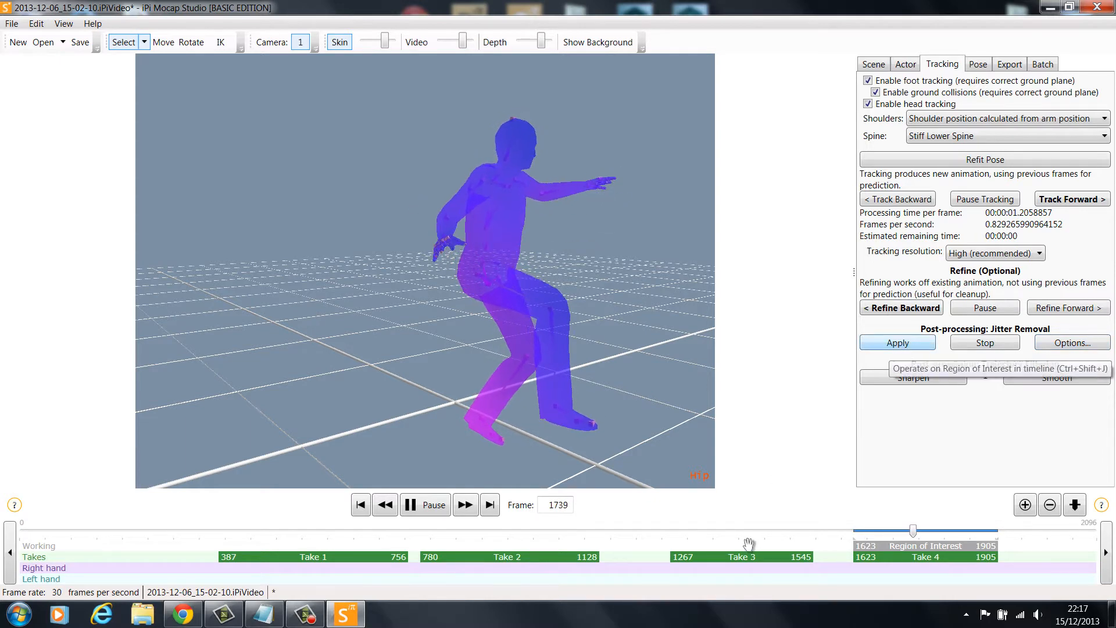
click(432, 506)
click(366, 510)
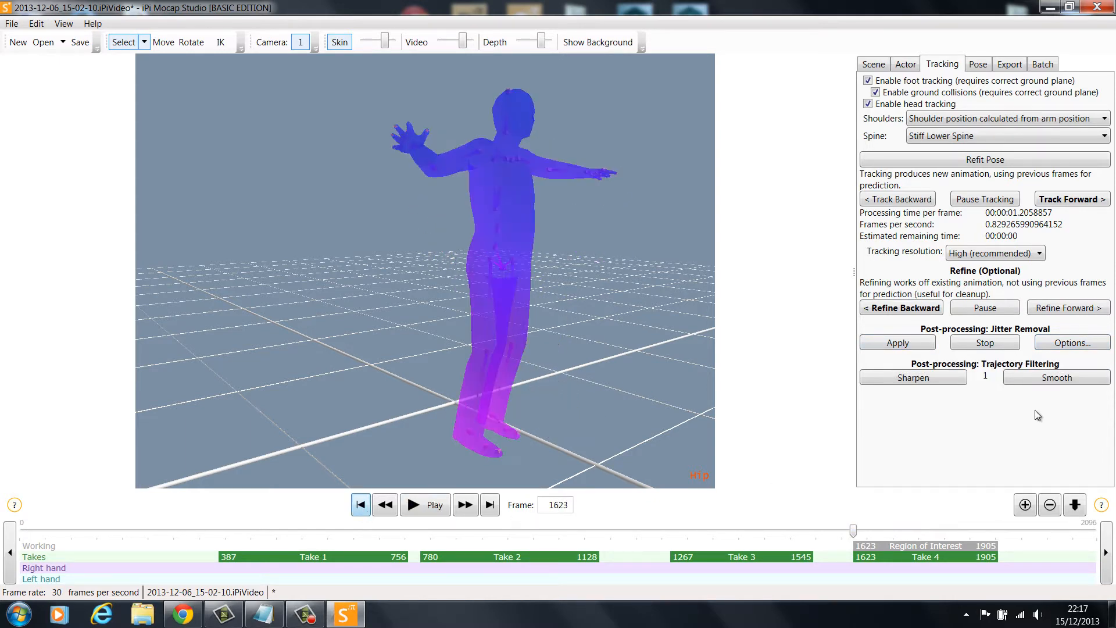
click(898, 343)
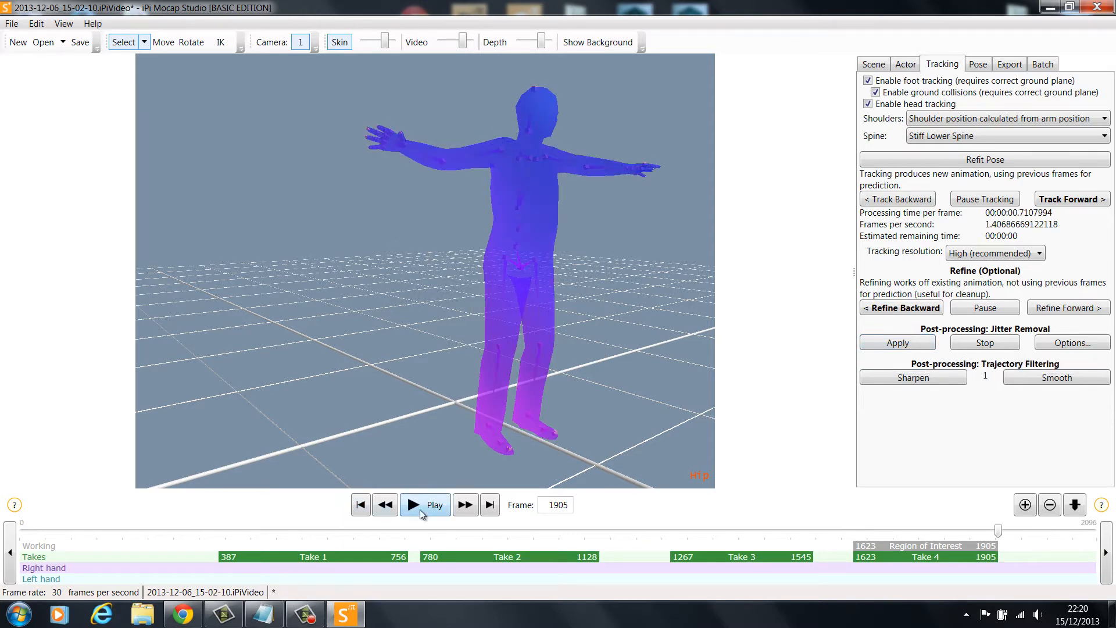
Review the smoothed animation from another angle, return to frame 1623, and view the batch processing list
click(419, 509)
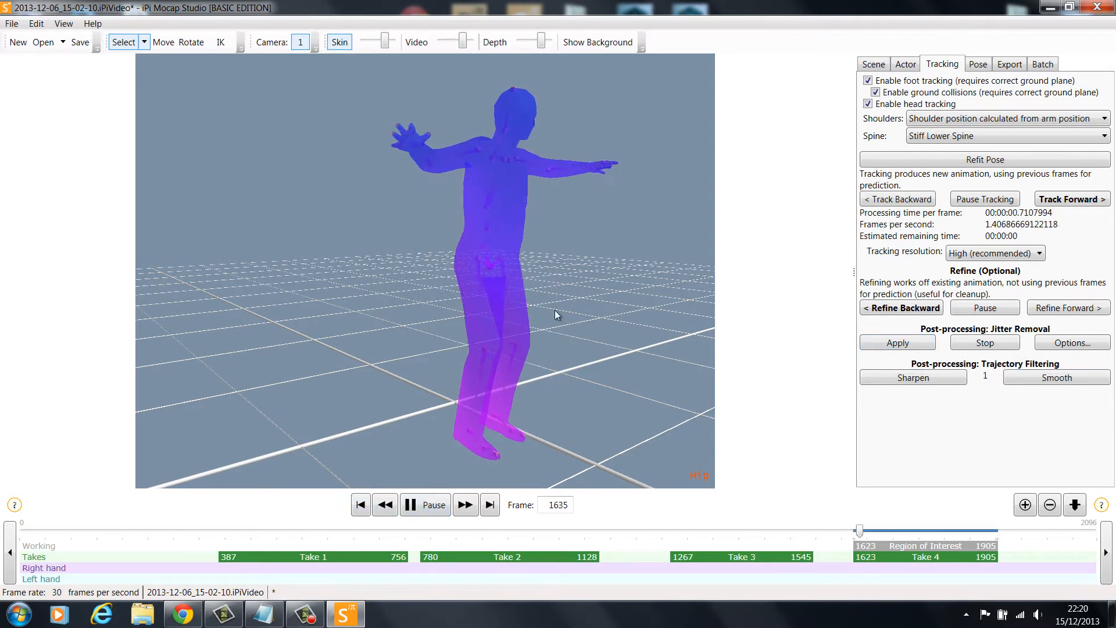
middle_drag(618, 269, 530, 267)
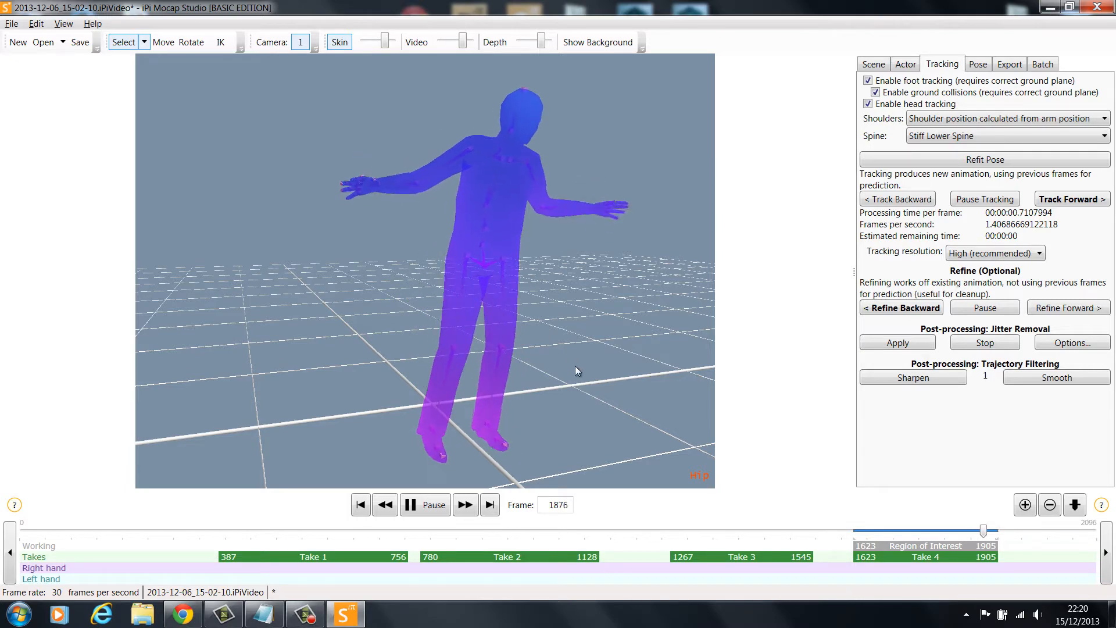
click(416, 505)
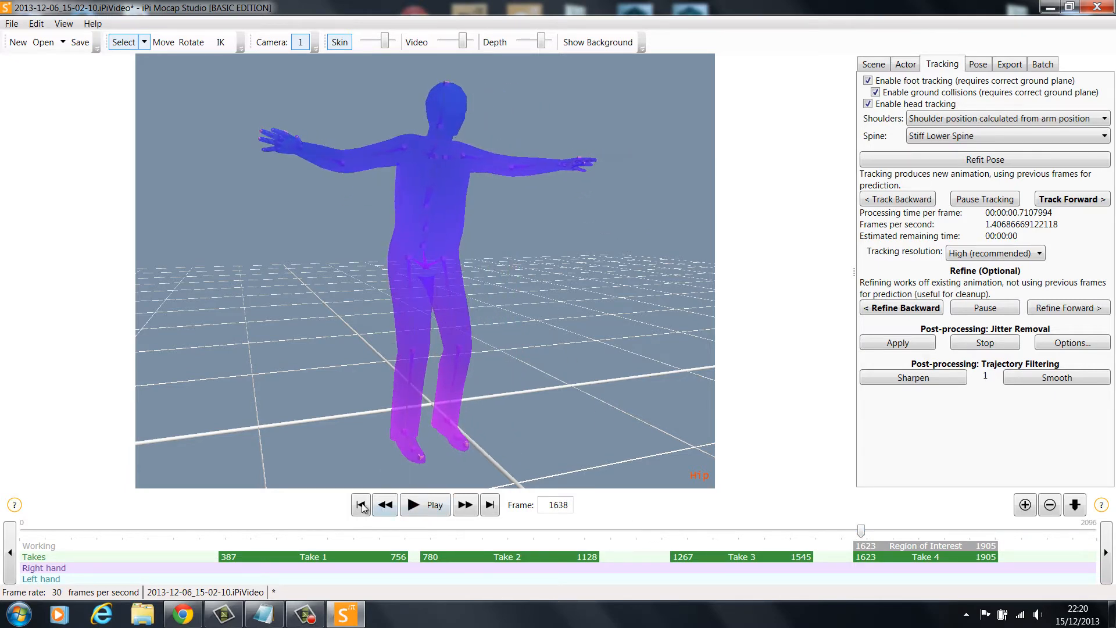
click(360, 505)
click(1042, 65)
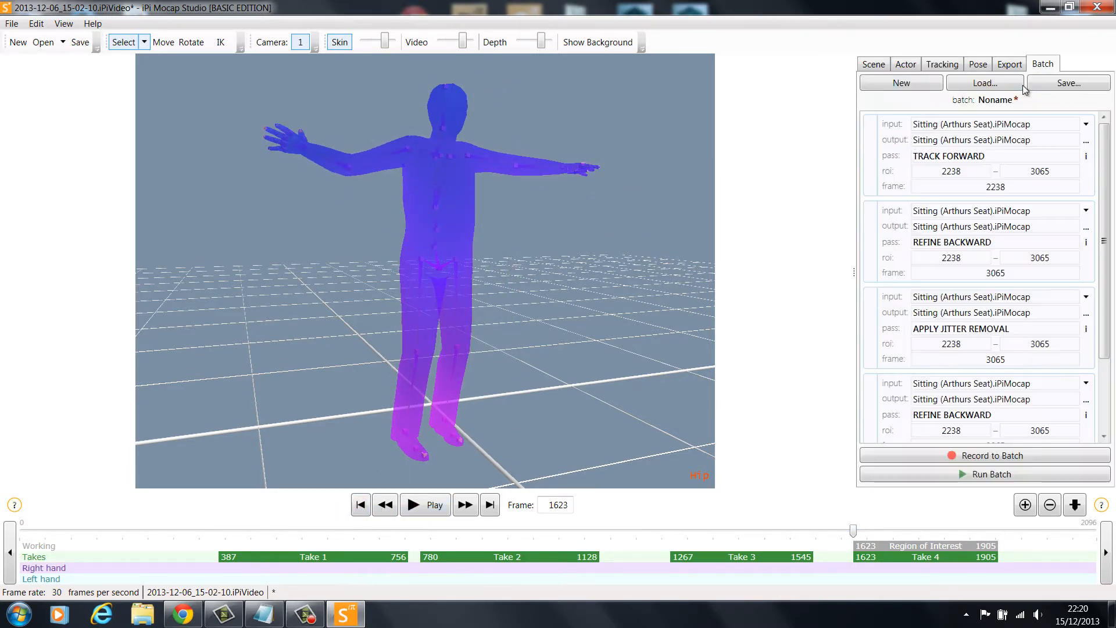
Export the animation for MotionBuilder as a BVH file named Beach Scene 1 in the 3. Final Saved Motion folder
click(1010, 64)
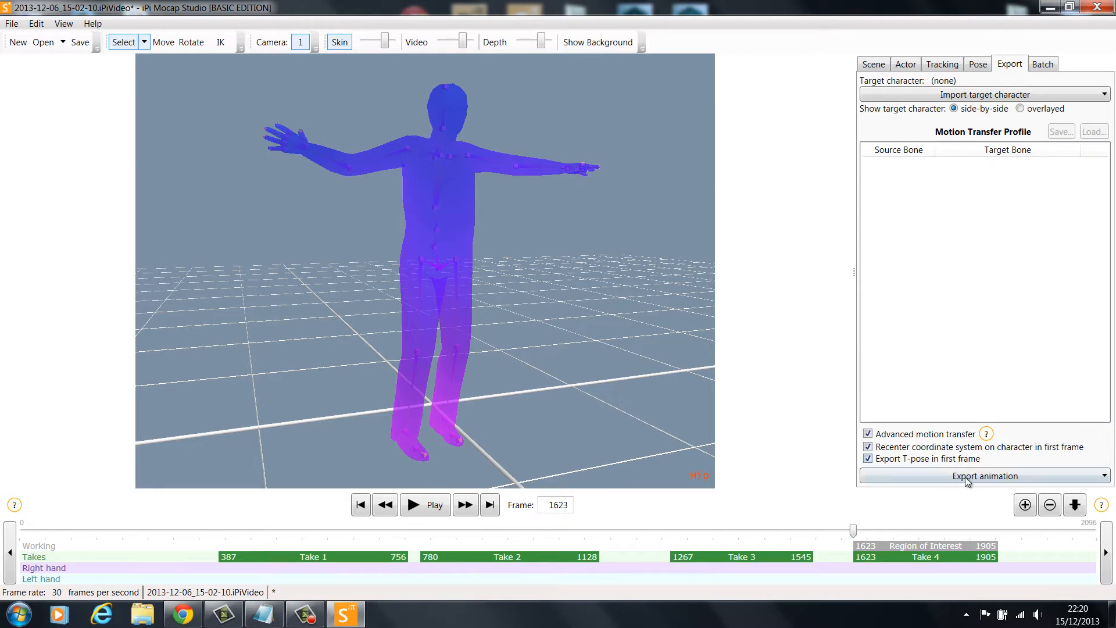
click(1018, 475)
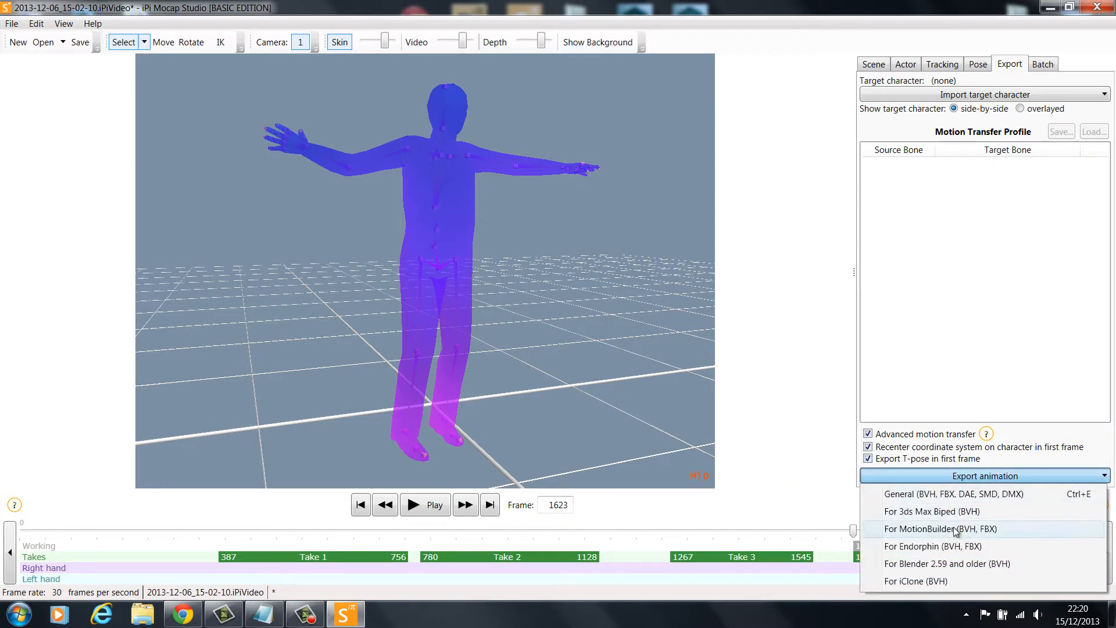
click(1049, 530)
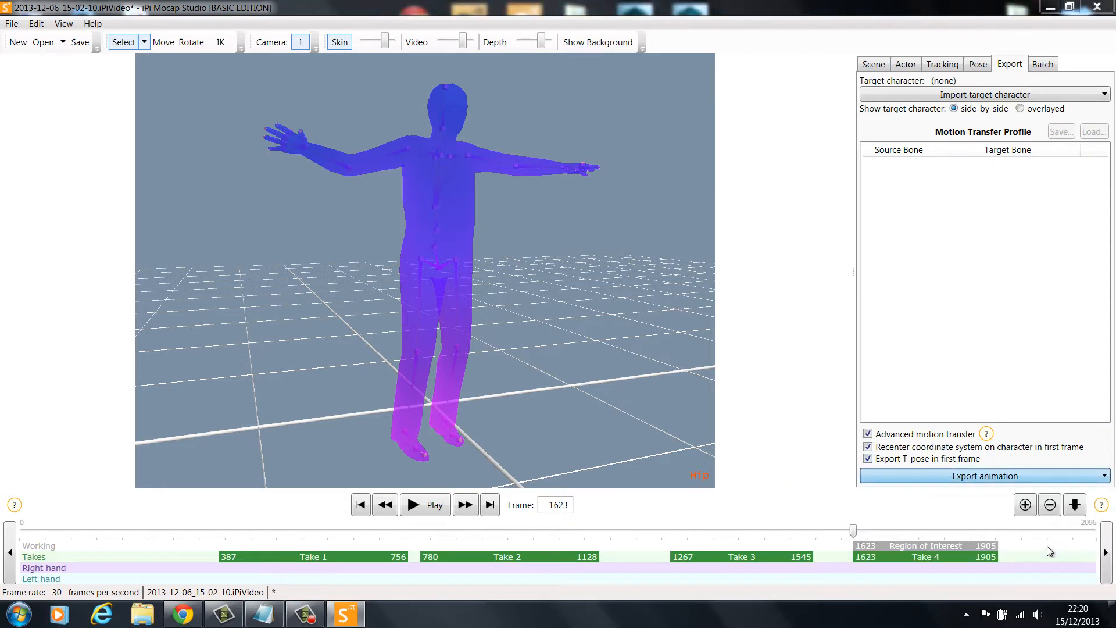
click(265, 50)
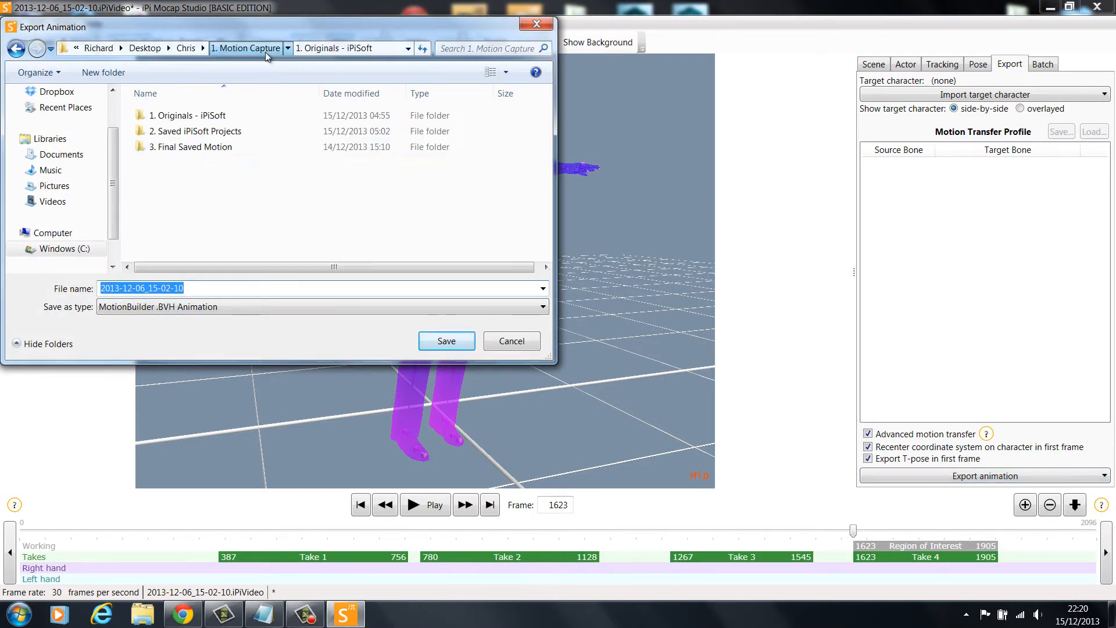
double_click(229, 148)
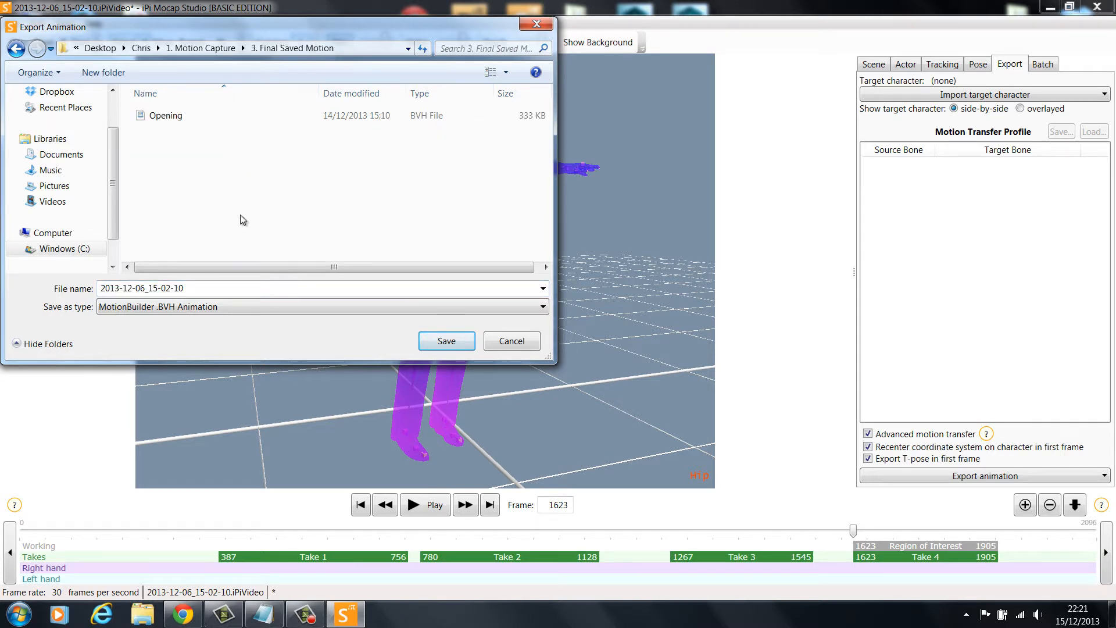
double_click(207, 294)
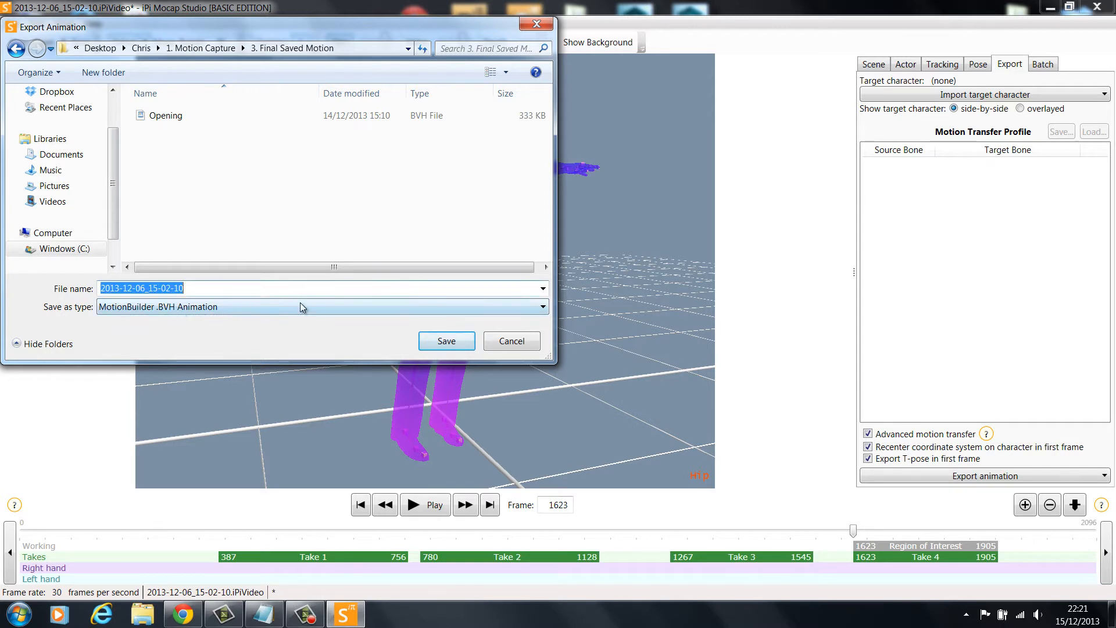
text(Beach Sce)
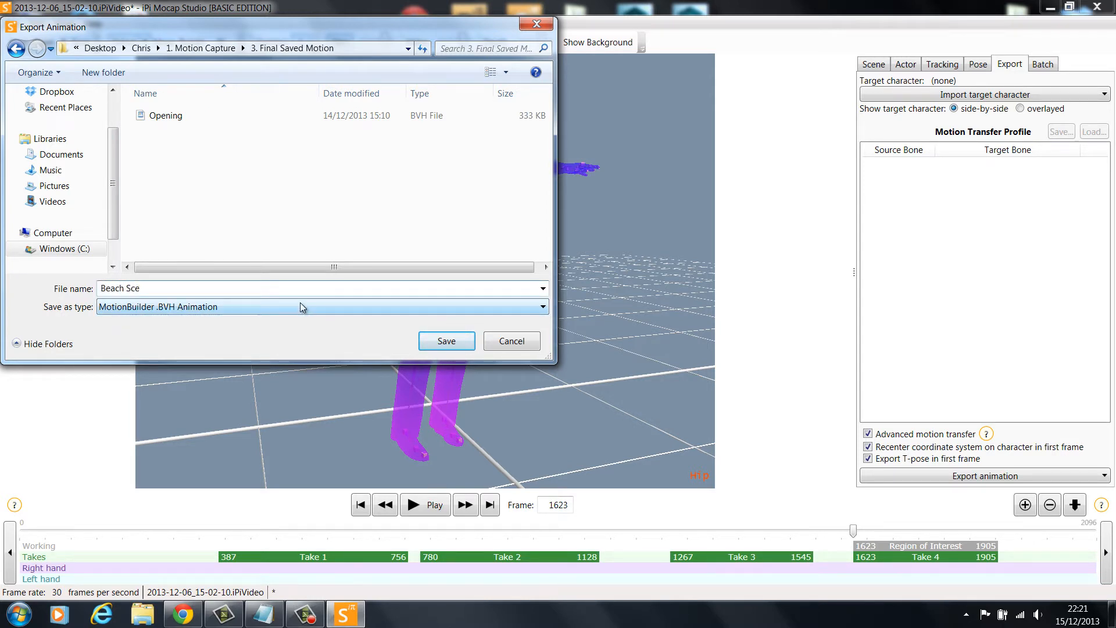
text(ne 1)
key(Return)
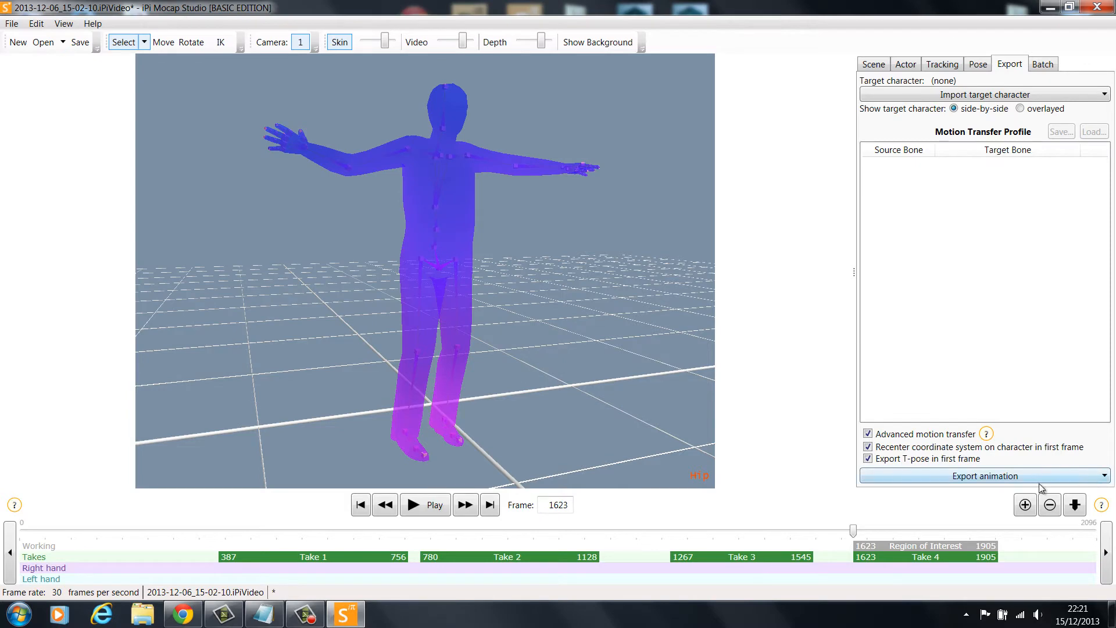
Export the animation again as a MotionBuilder FBX file named Beach Scene in the same folder
click(991, 476)
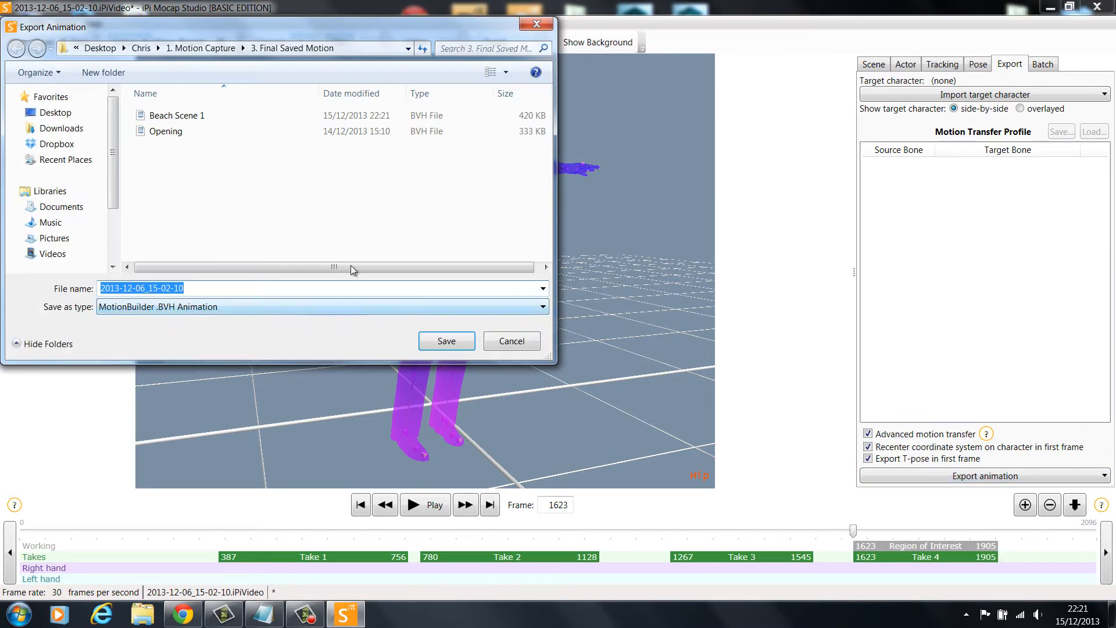
click(224, 306)
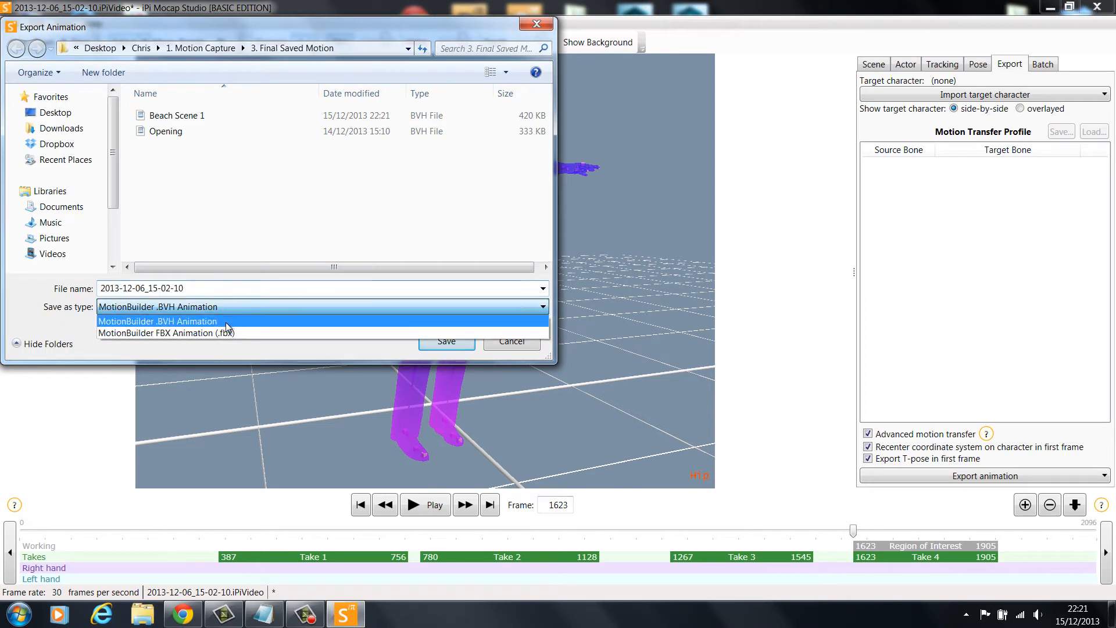
click(226, 329)
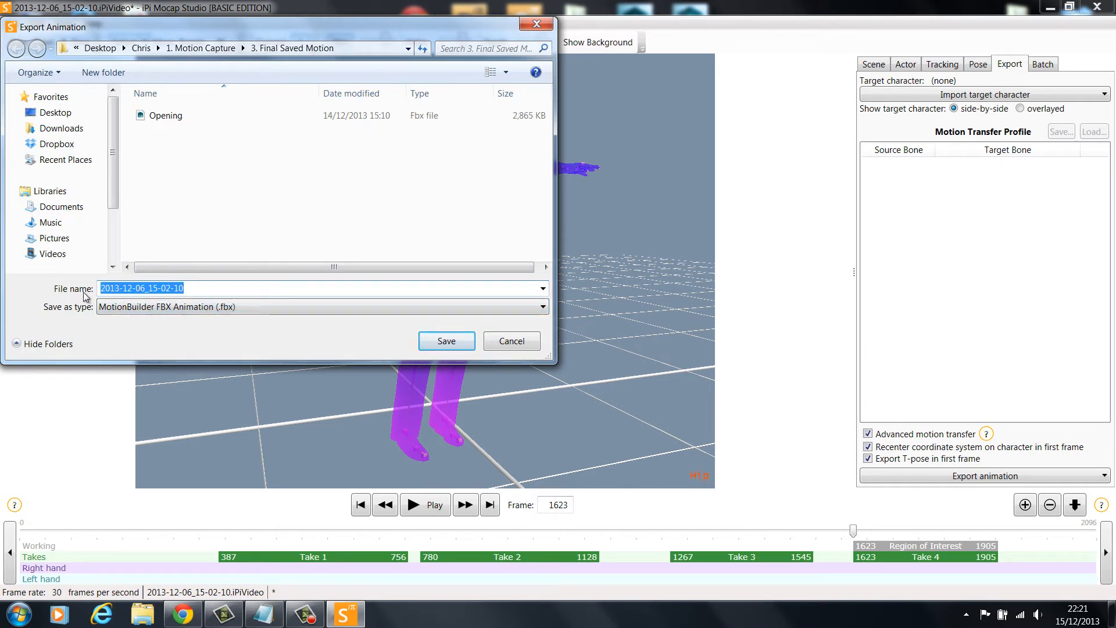
text(Beach Scene 1)
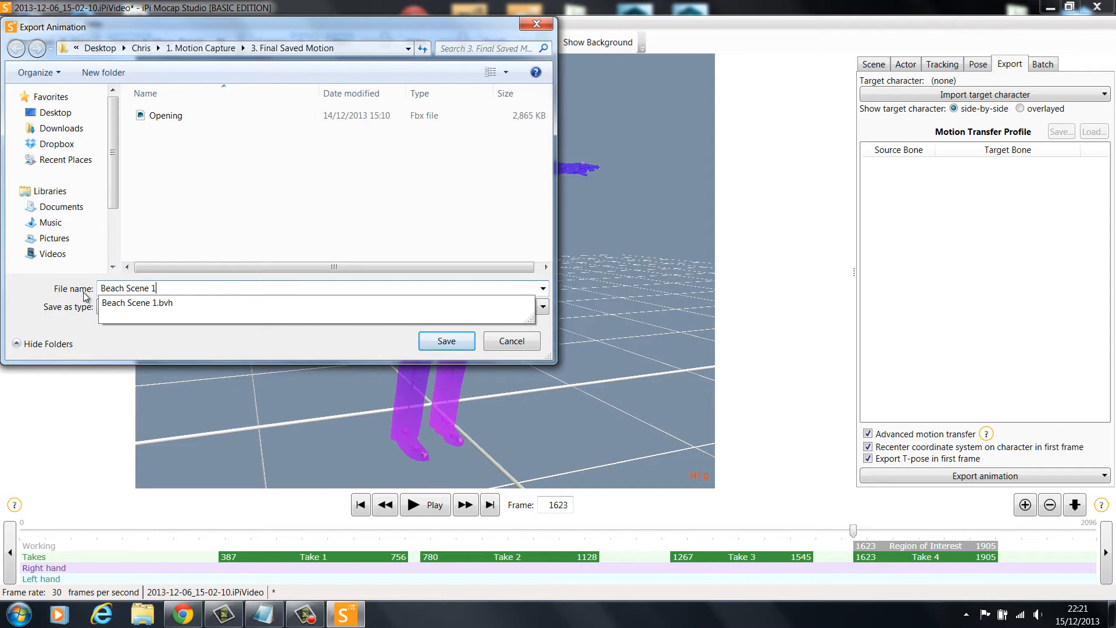
key(Return)
Start saving the motion capture project and browse the Desktop for its destination folder
click(79, 42)
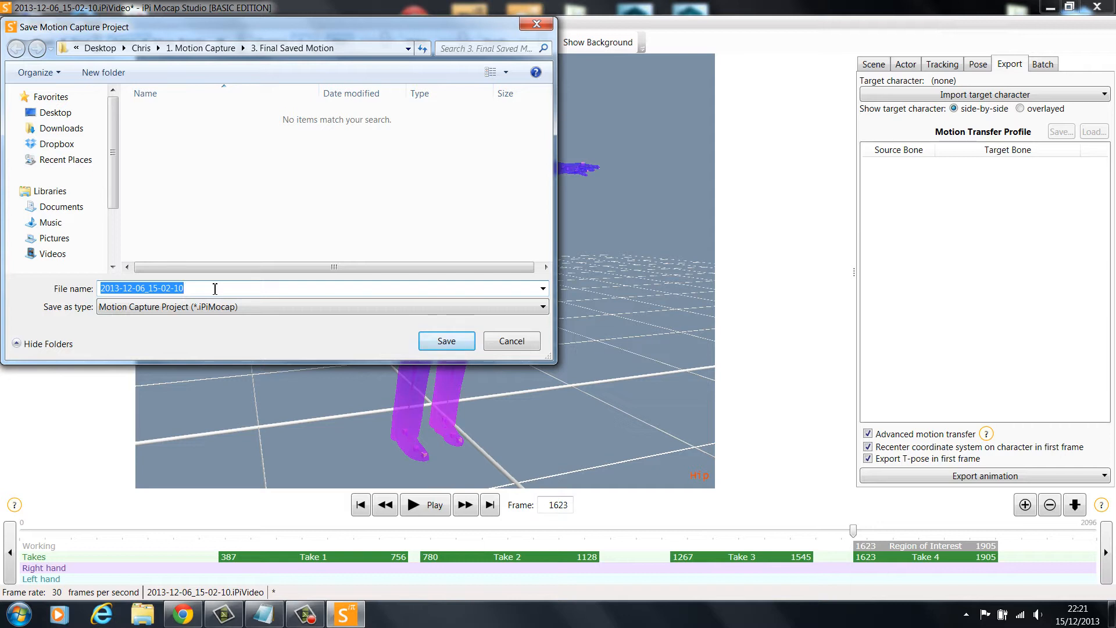
click(56, 112)
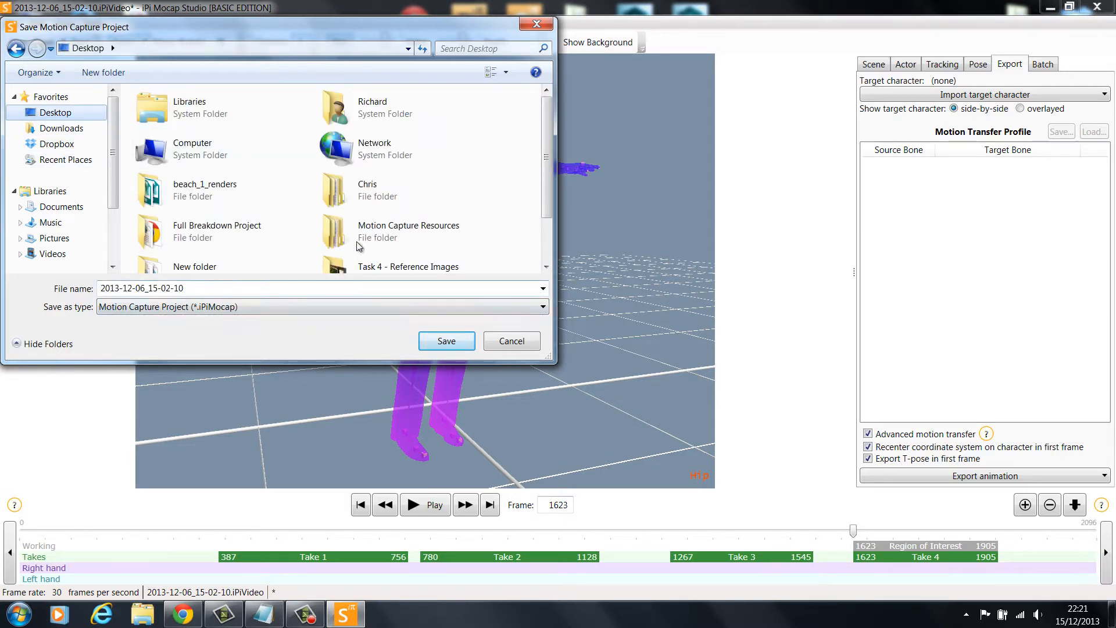
drag(546, 140, 547, 180)
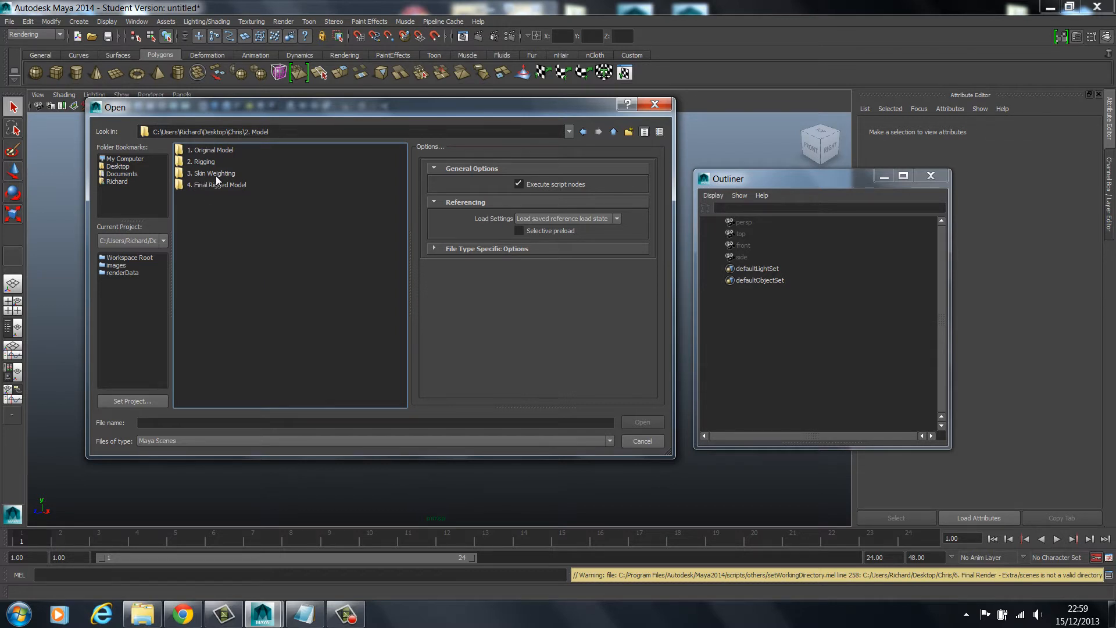
Switch to Maya and open the Eric Final scene from the 1. Original Model folder, showing the whole character
double_click(205, 151)
double_click(196, 162)
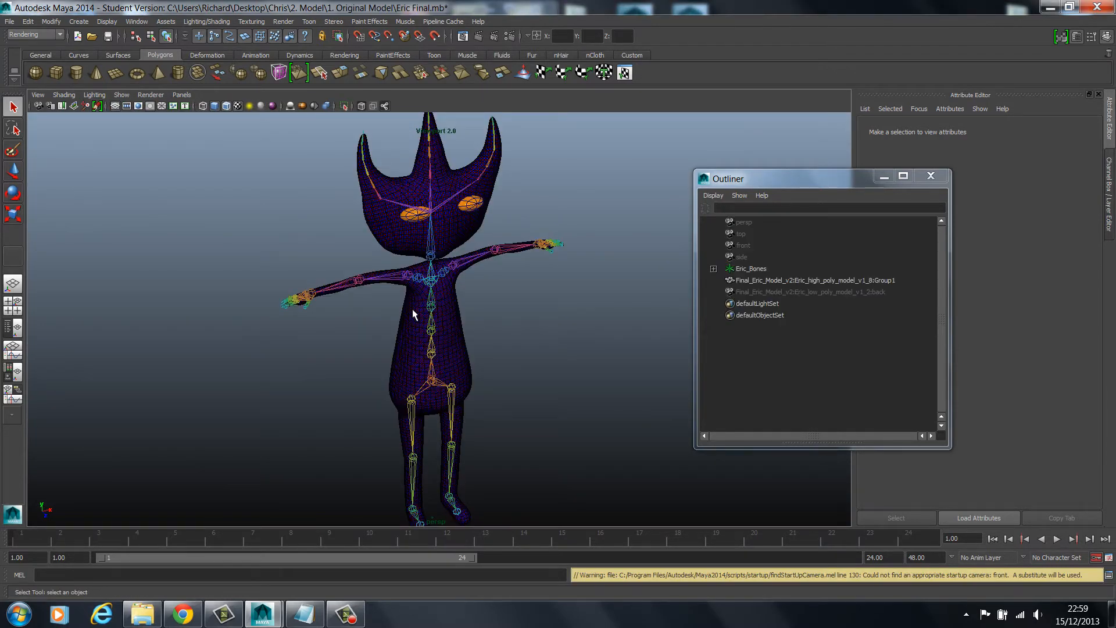
scroll(408, 235, down, 1)
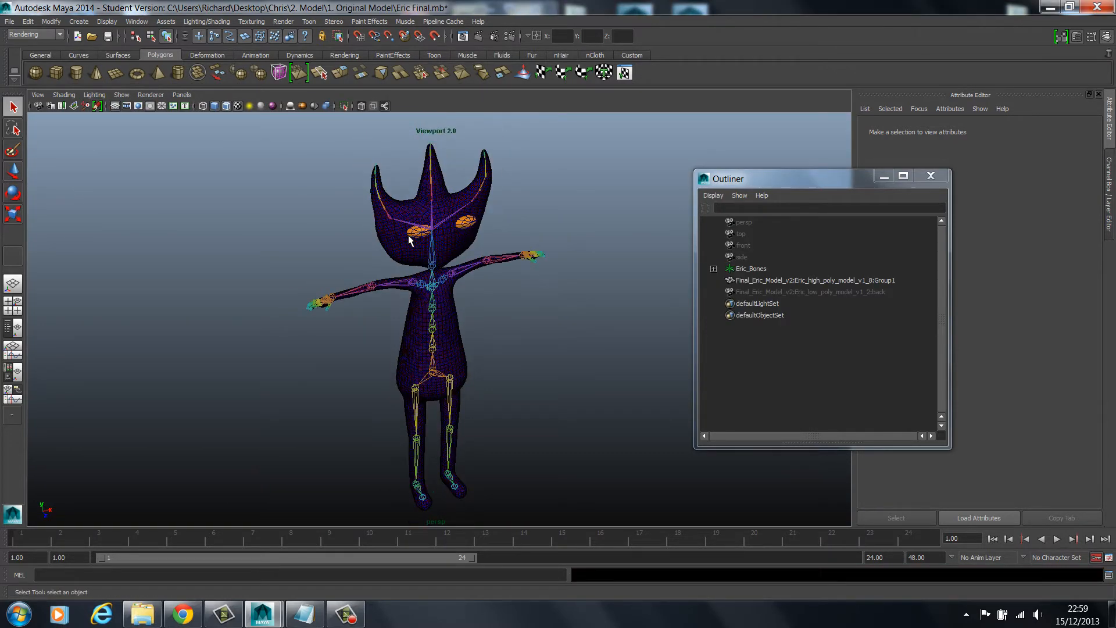
Select the whole character and detach the skin from its skeleton
drag(281, 155, 597, 526)
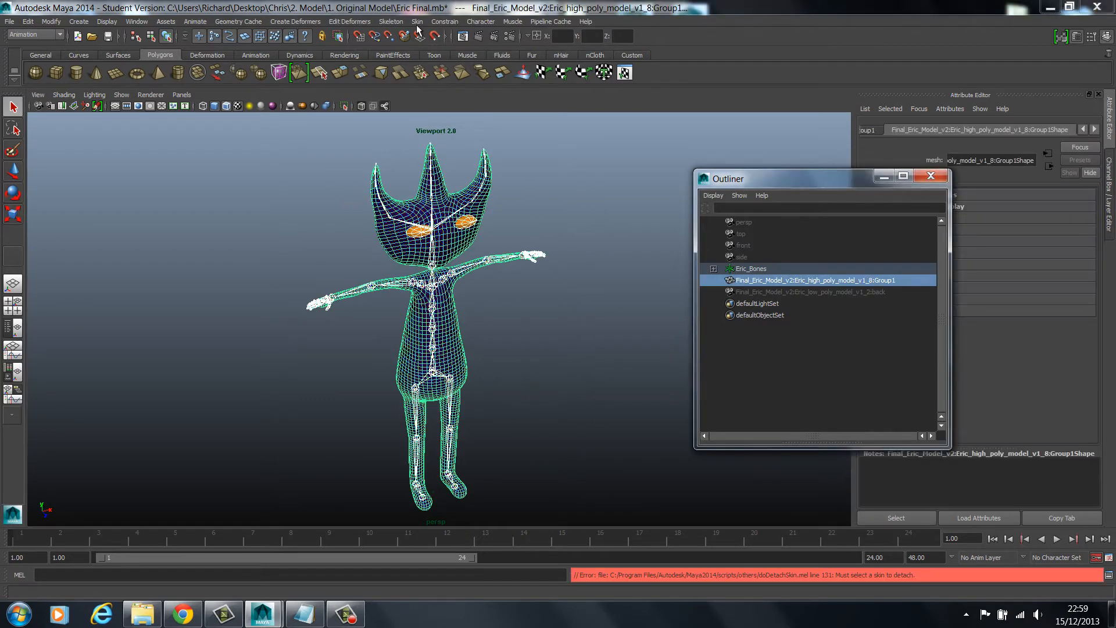
click(416, 22)
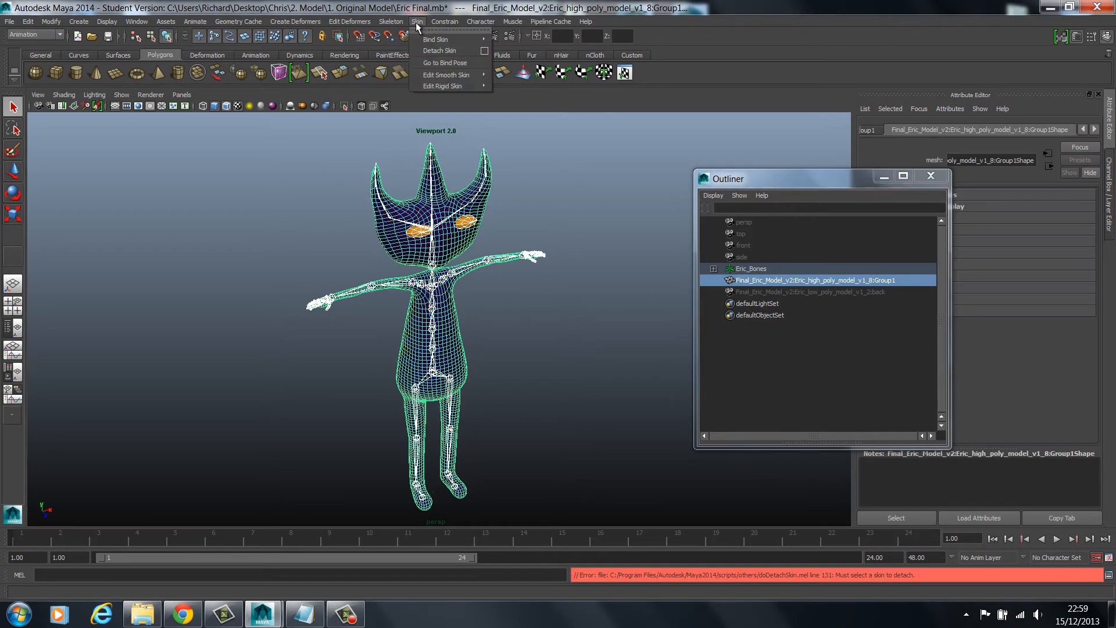
click(424, 51)
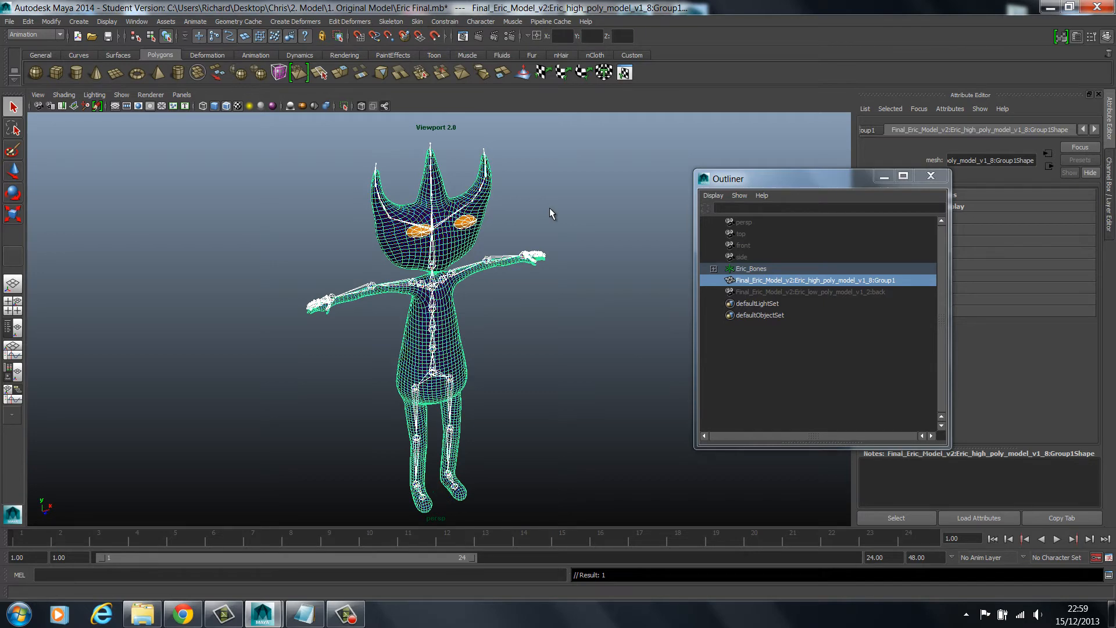
Move the skeleton sideways out of the mesh by its hips joint so it stands beside the character
click(550, 207)
key(w)
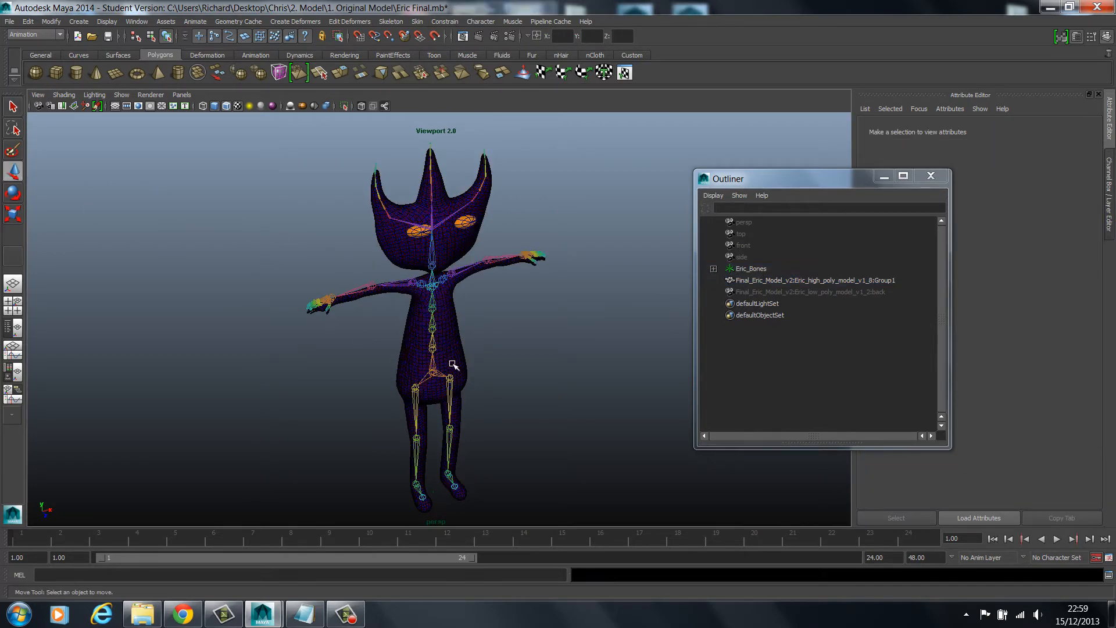
click(429, 373)
drag(469, 365, 523, 215)
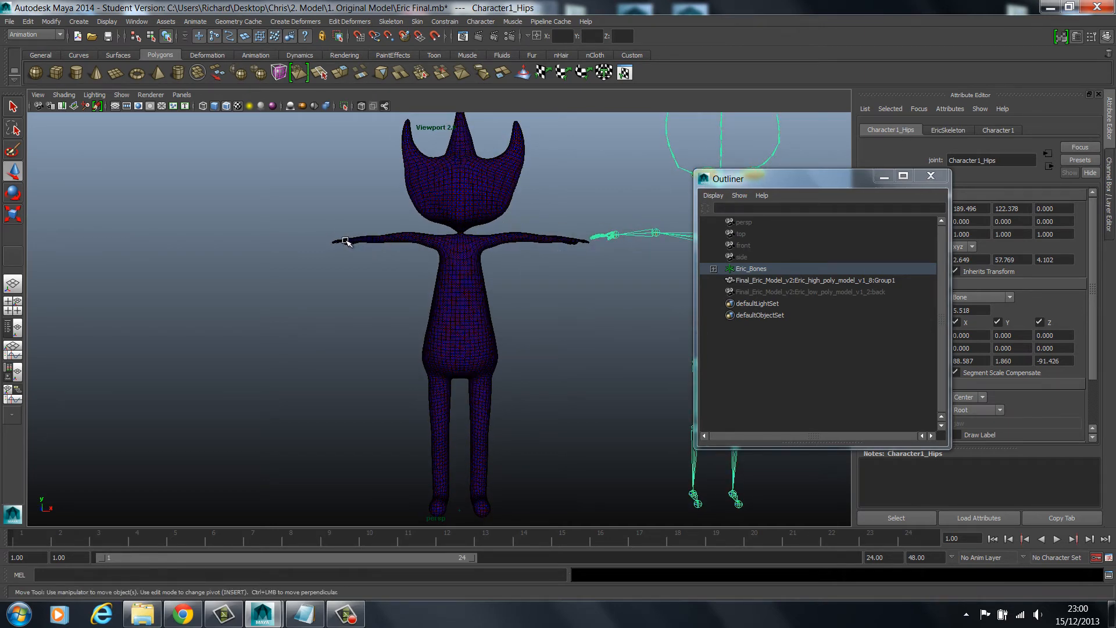
alt+drag(356, 416, 549, 237)
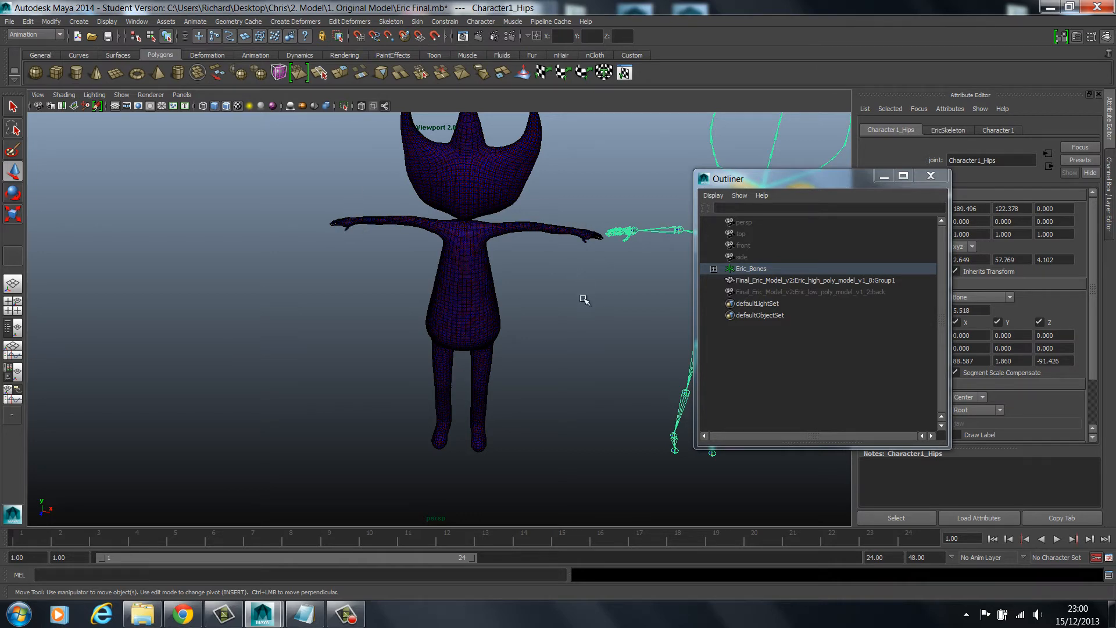
alt+middle_drag(605, 286, 389, 250)
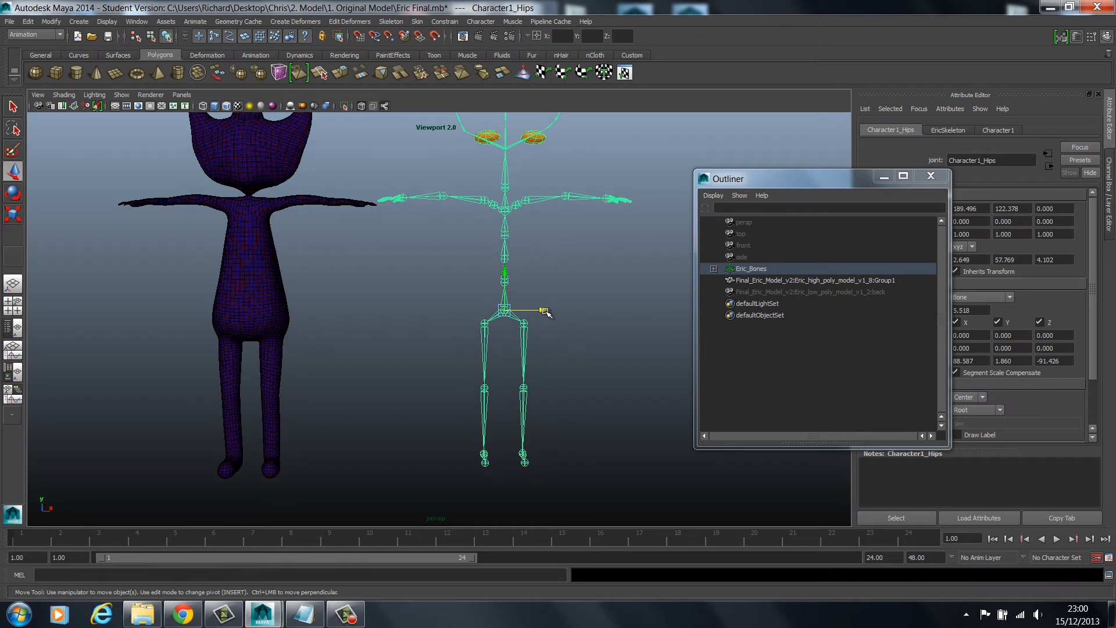
drag(544, 313, 529, 312)
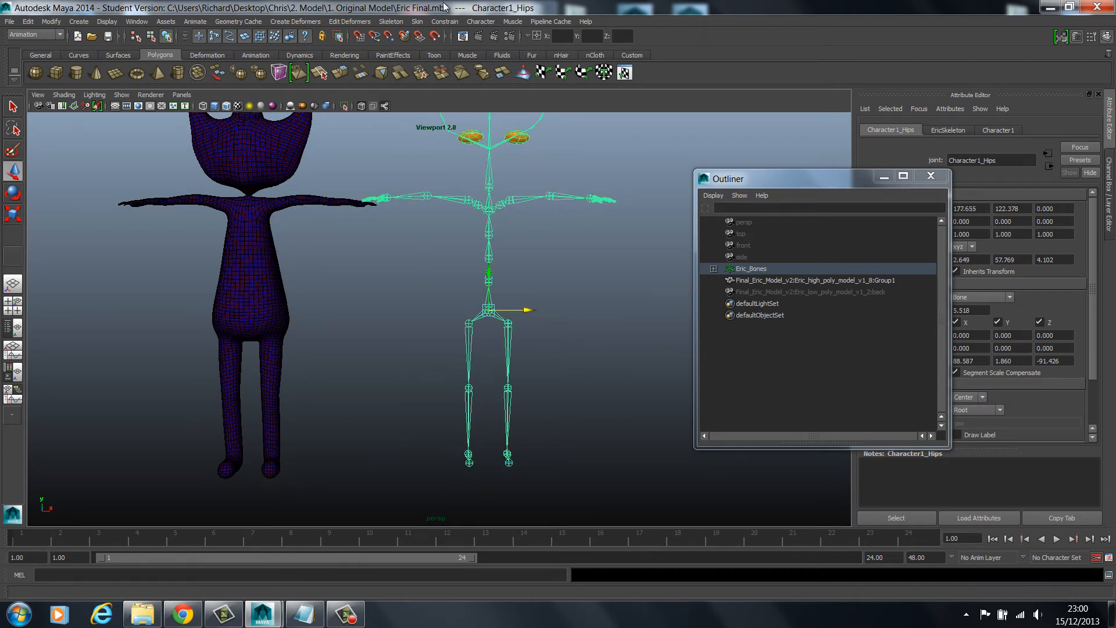
Open the HumanIK character controls and bring up their options for creating a skeleton or control rig
click(391, 22)
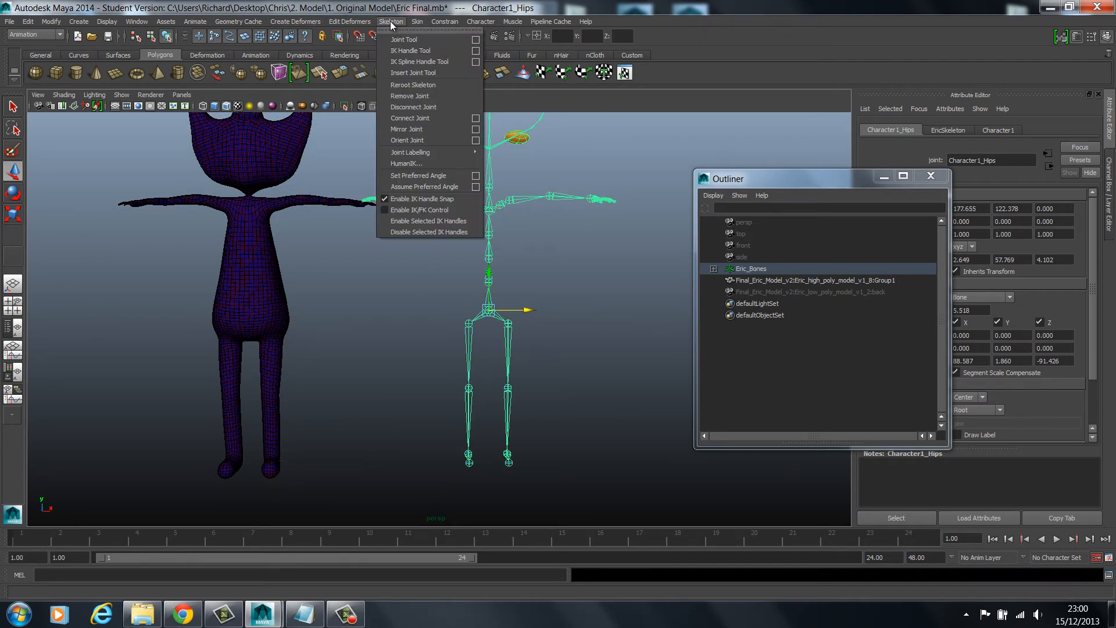
mouse_move(137, 21)
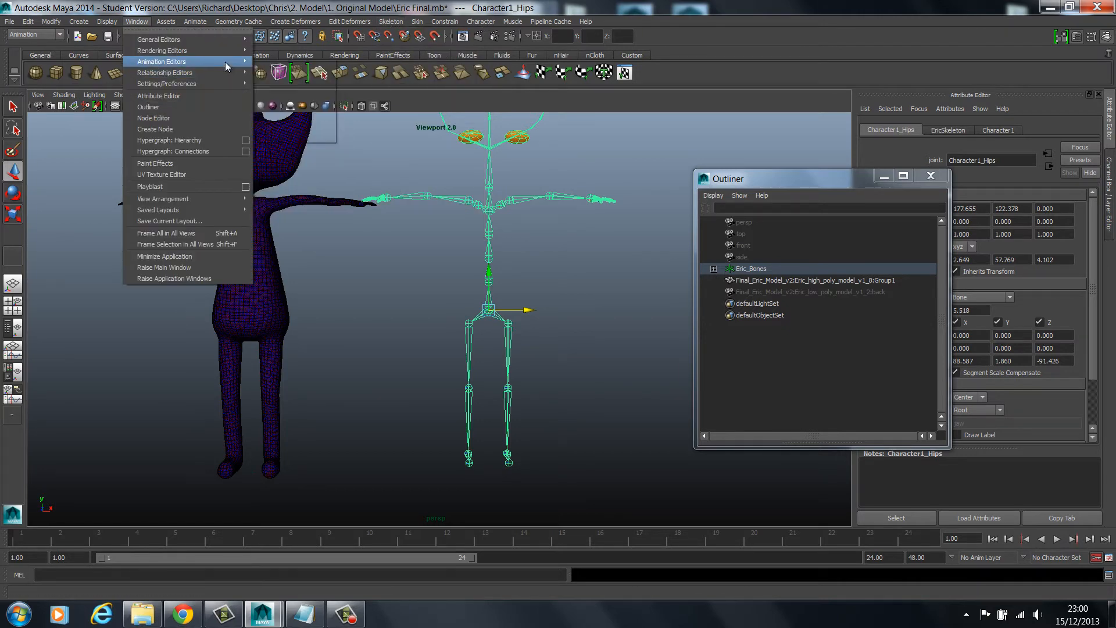
mouse_move(163, 62)
click(305, 114)
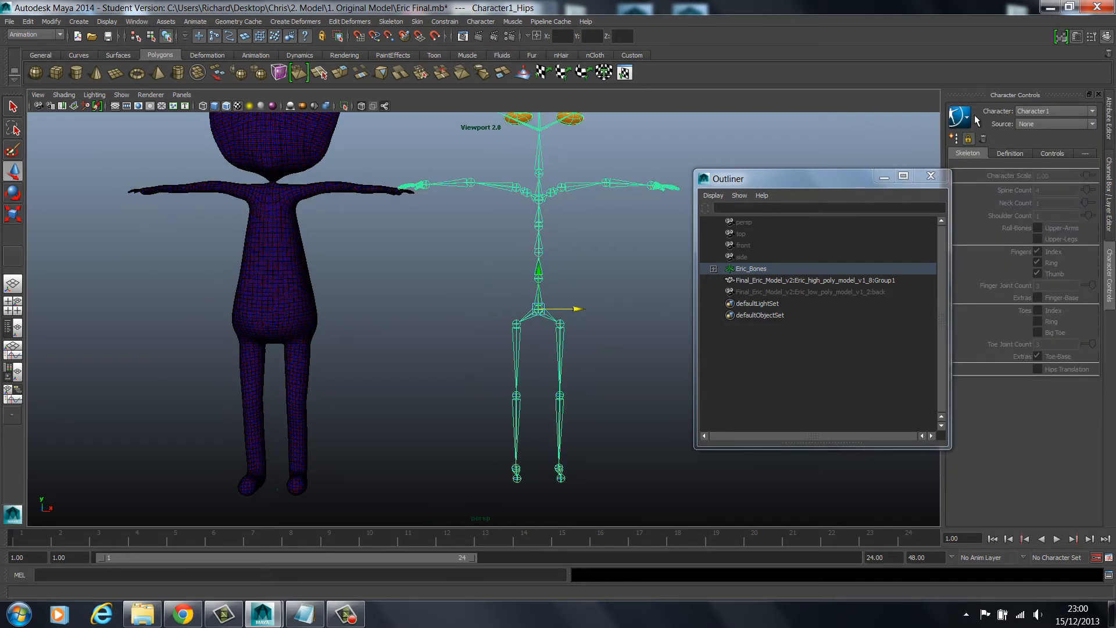
click(967, 117)
mouse_move(1000, 121)
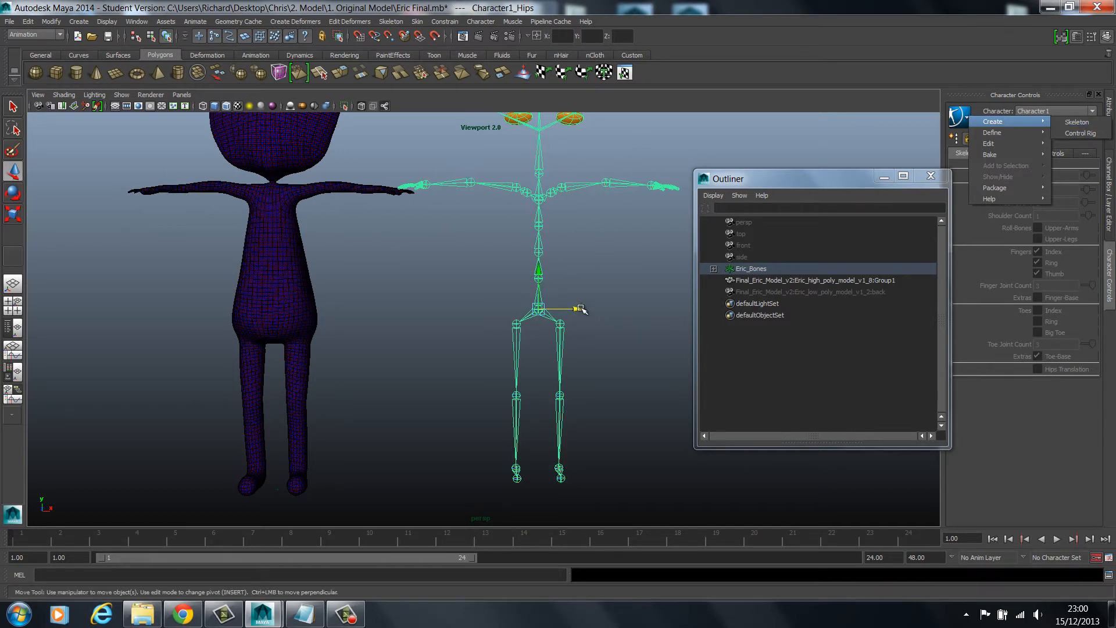
Move the skeleton sideways by its hips joint back inside the character mesh
drag(579, 309, 313, 312)
alt+drag(354, 340, 305, 376)
scroll(443, 301, up, 3)
scroll(443, 301, up, 3)
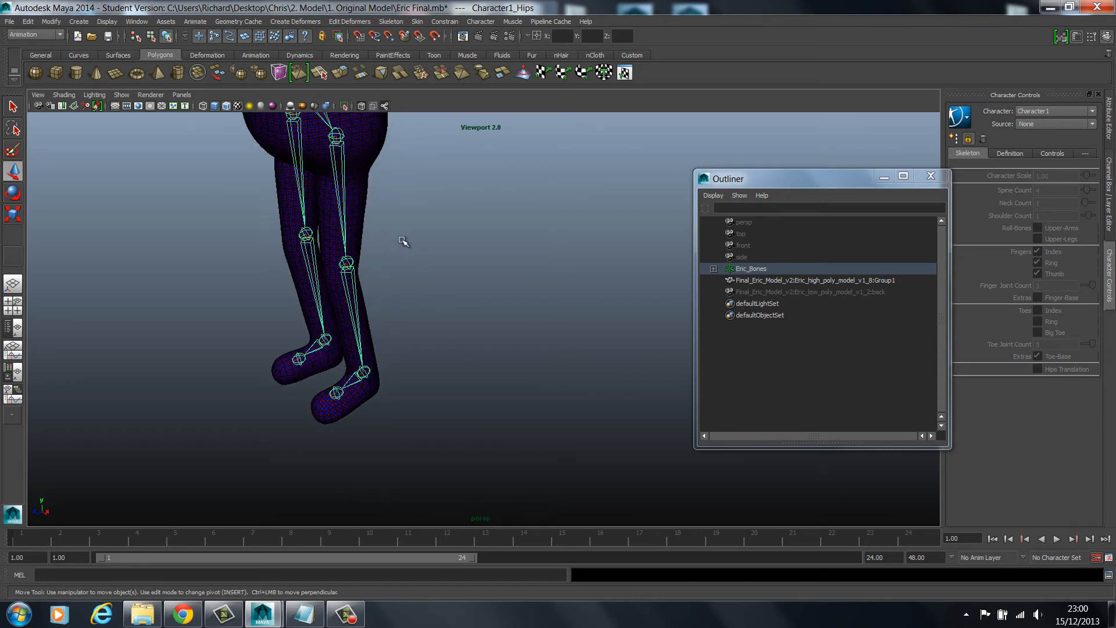
Shift the hips joint in depth from a side view so the leg and spine bones sit centrally inside the mesh
alt+drag(404, 243, 377, 226)
alt+middle_drag(377, 226, 299, 194)
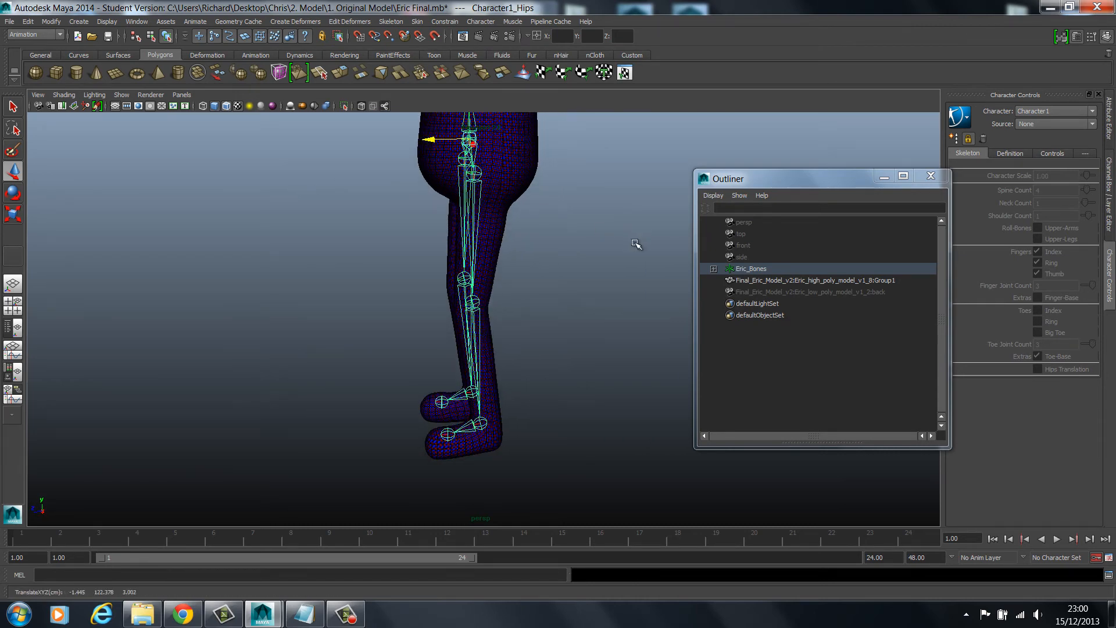
alt+drag(638, 242, 600, 201)
alt+middle_drag(581, 363, 578, 324)
alt+middle_drag(585, 171, 586, 164)
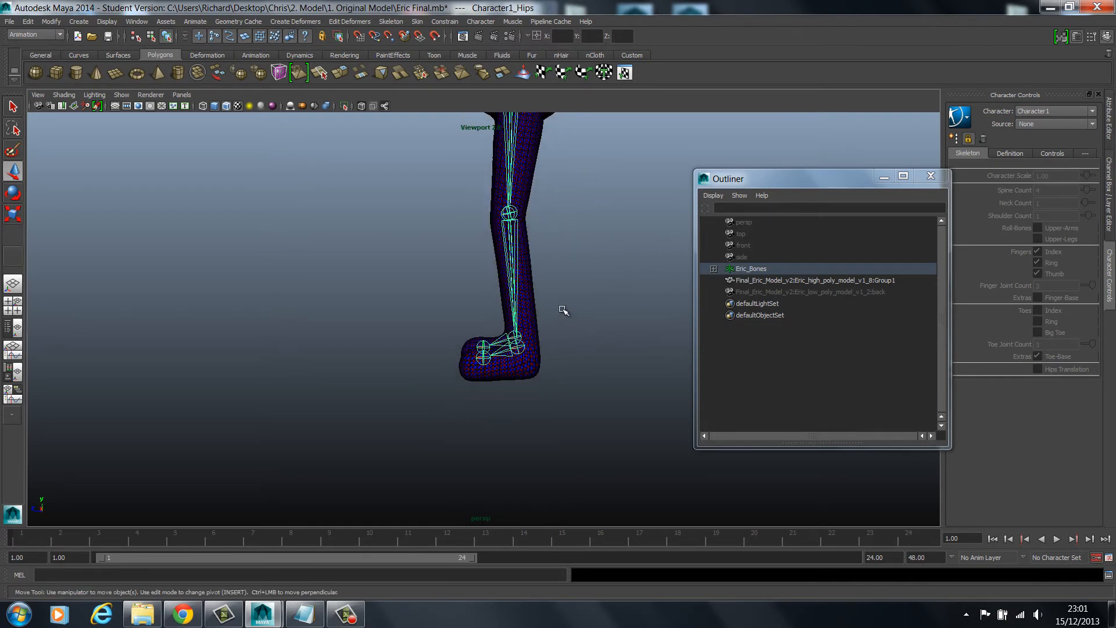
alt+middle_drag(575, 251, 608, 398)
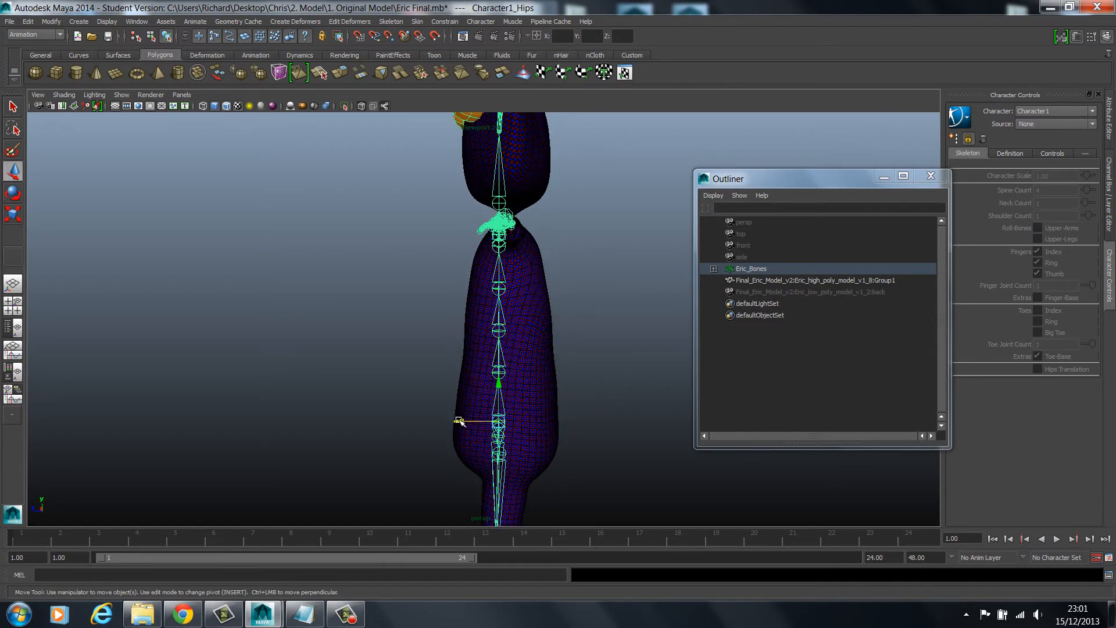
drag(460, 421, 467, 422)
Lower the left hand joint so the finger bones fit inside the mesh hand, and clear the selection
alt+drag(418, 291, 523, 296)
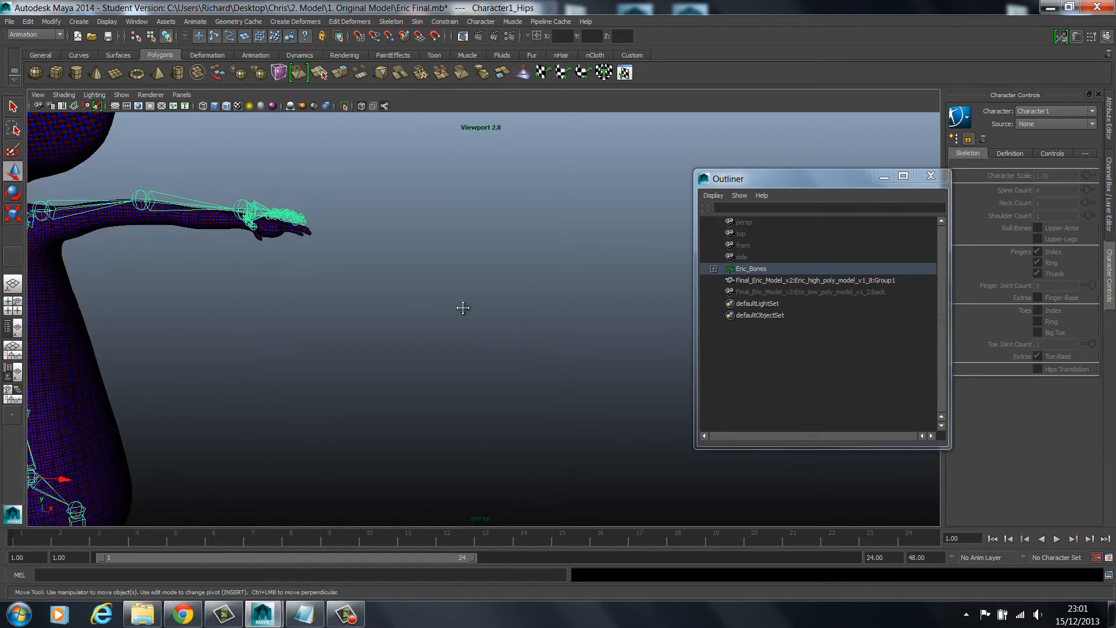
alt+middle_drag(463, 308, 485, 328)
click(361, 310)
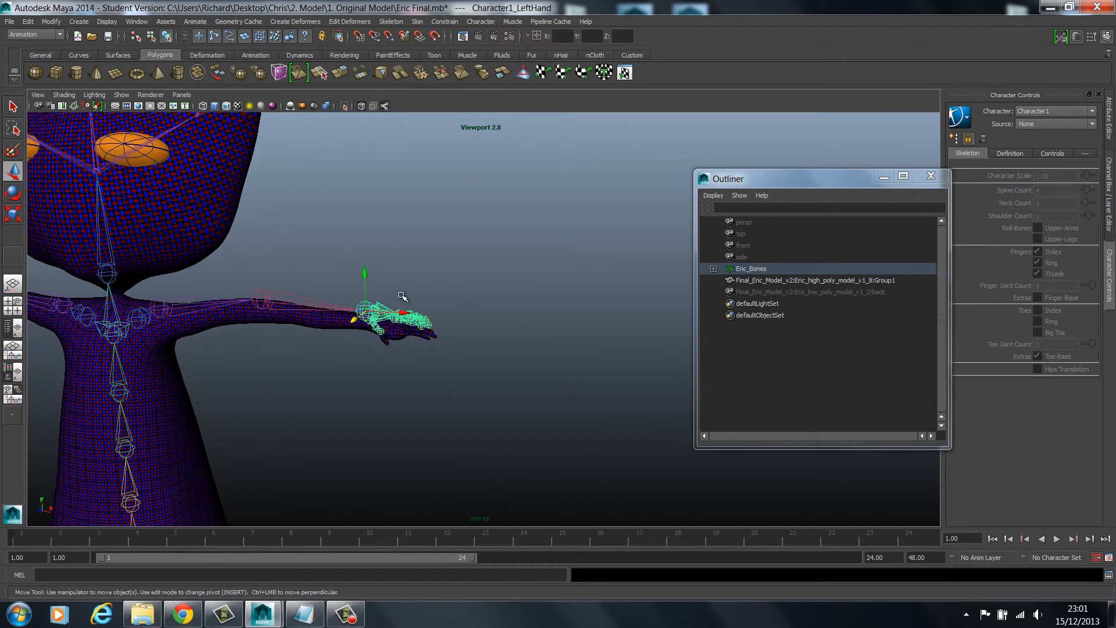
drag(366, 274, 366, 283)
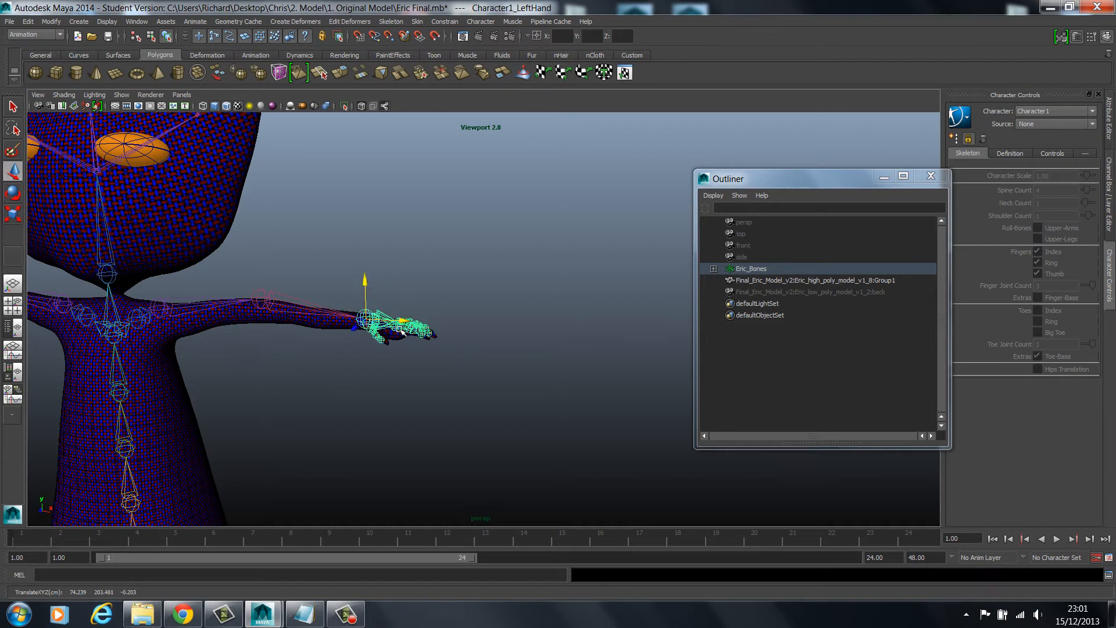
click(431, 356)
key(a)
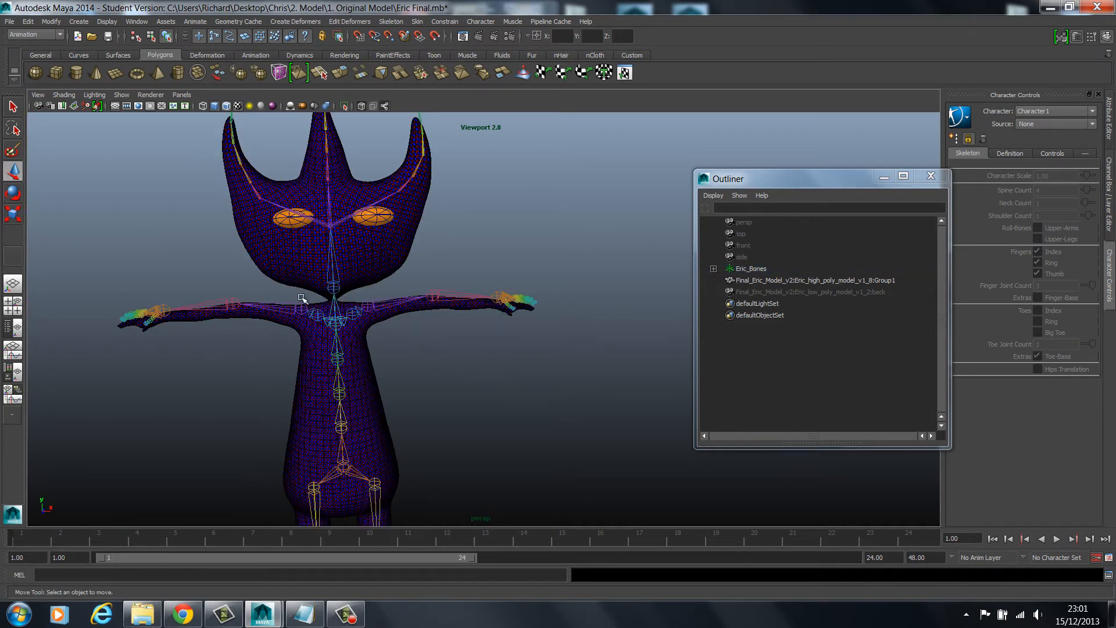
Select Eric_Bones and the high-poly mesh, and review the Smooth Bind options, including the dropoff rate, without binding
click(746, 271)
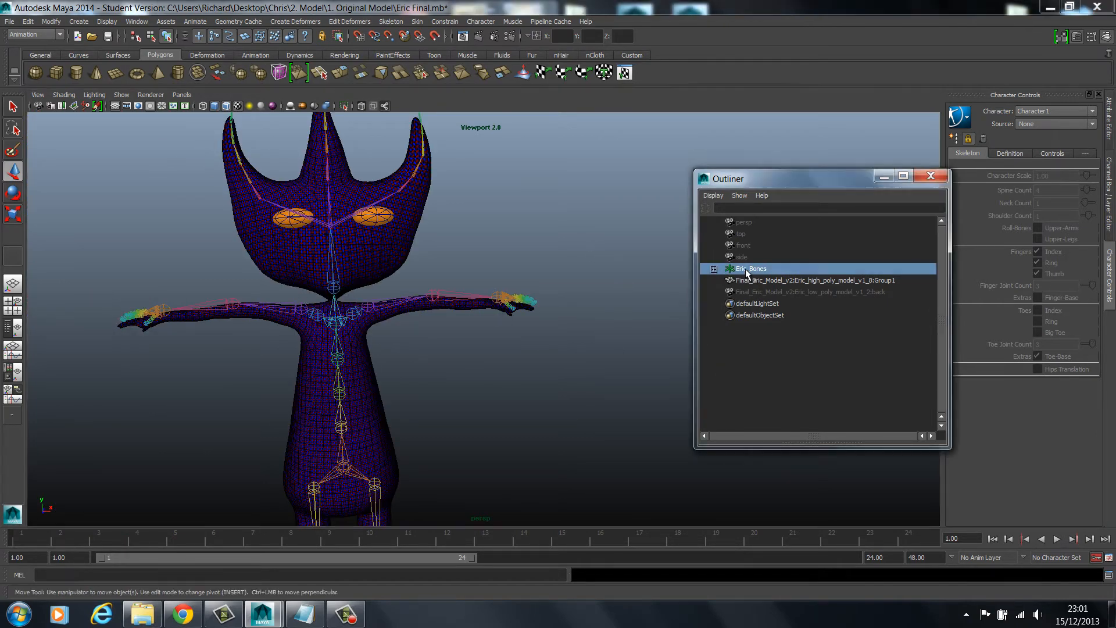
ctrl+click(767, 280)
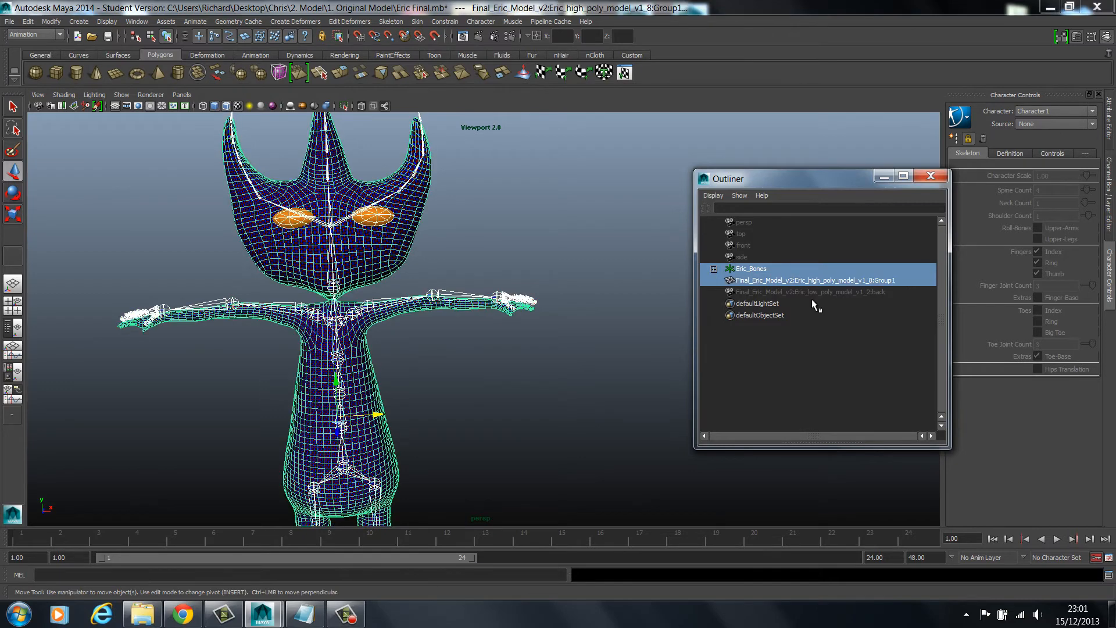
click(418, 22)
mouse_move(424, 42)
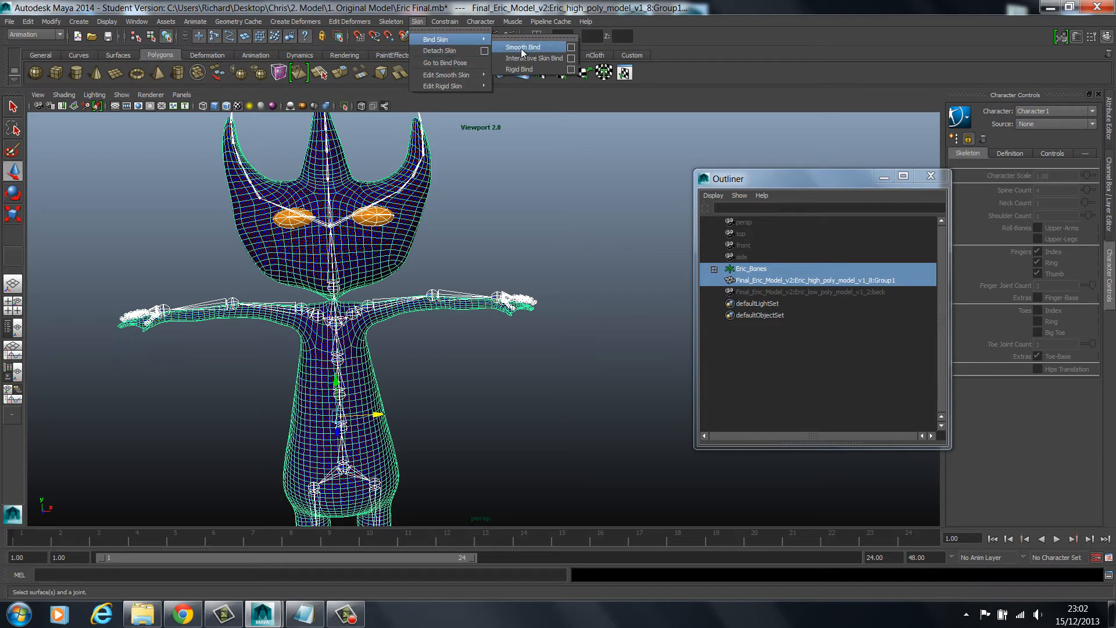
click(570, 47)
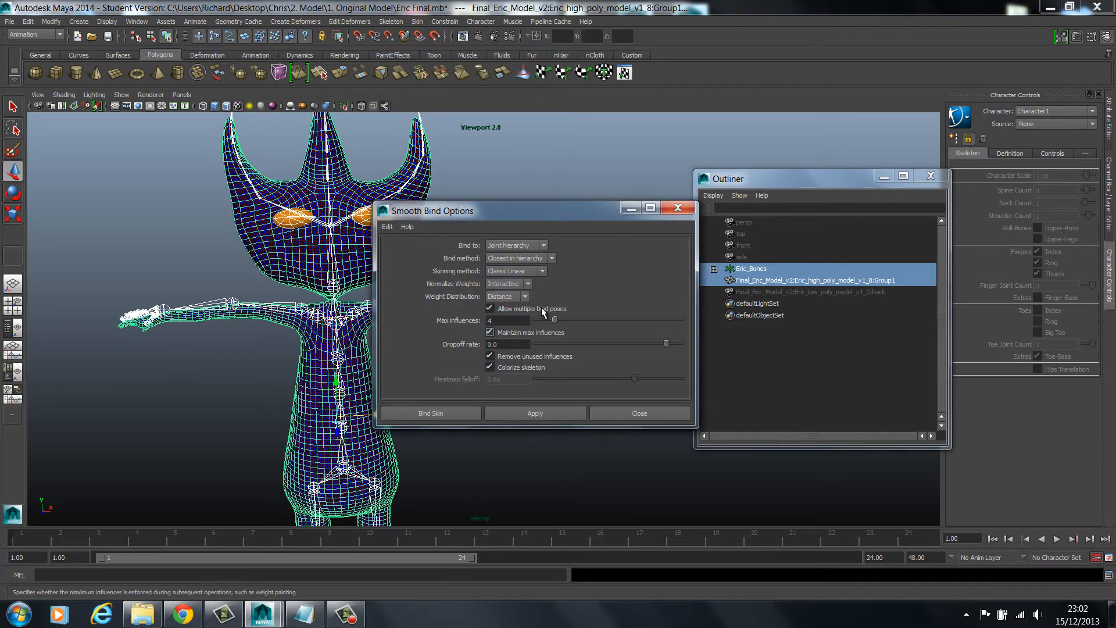
click(517, 344)
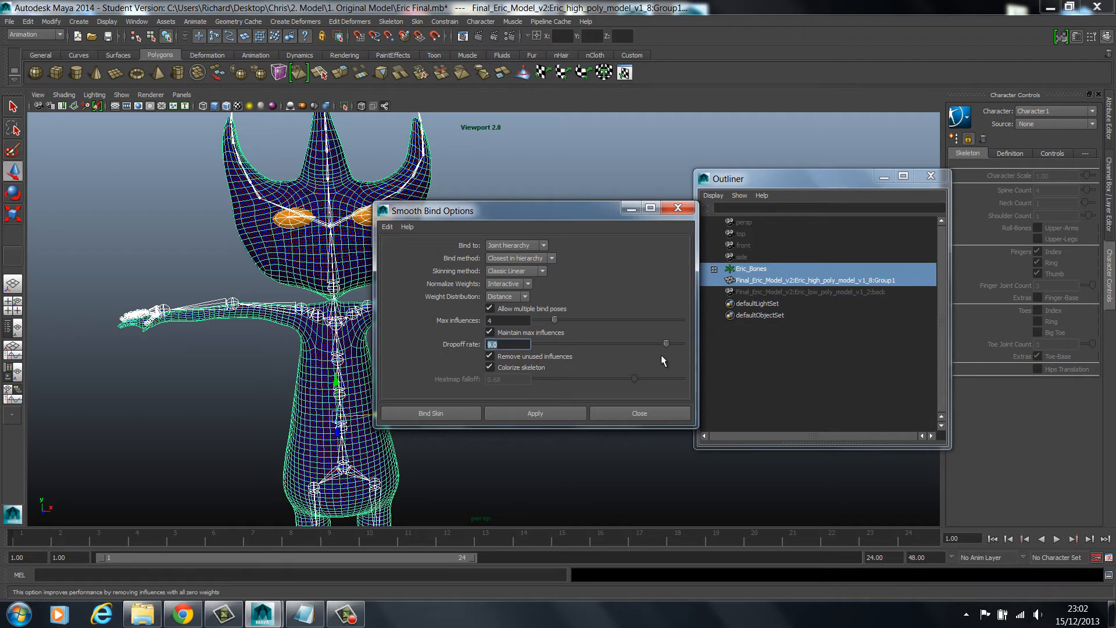
click(506, 345)
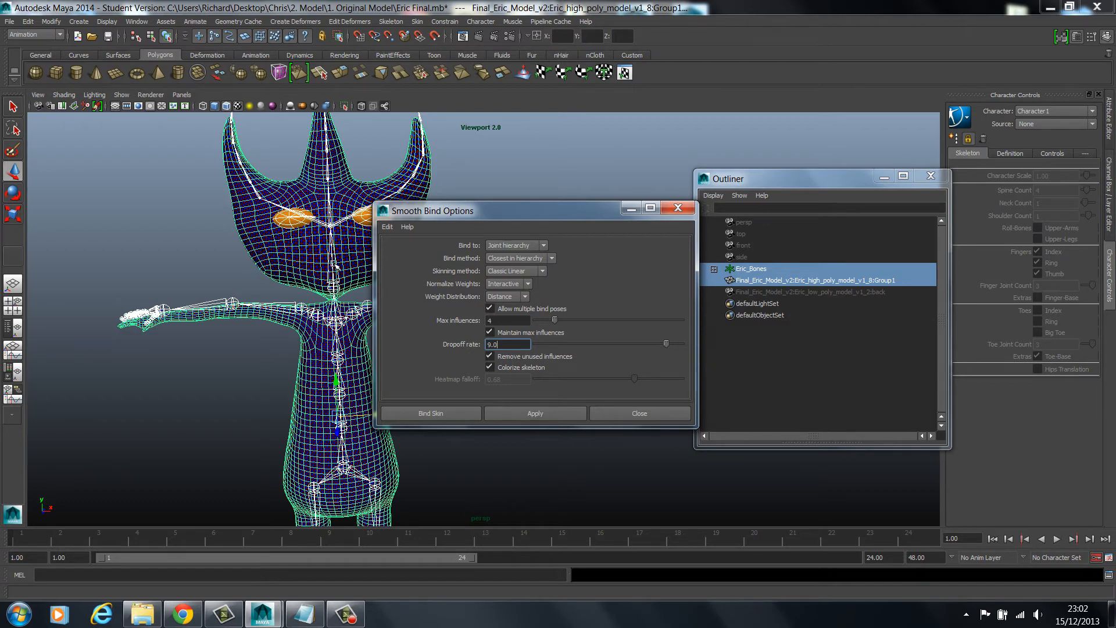
double_click(505, 345)
click(633, 412)
Reopen Eric Final.mb from the 1. Original Model folder, discarding the changes to the current scene
click(13, 29)
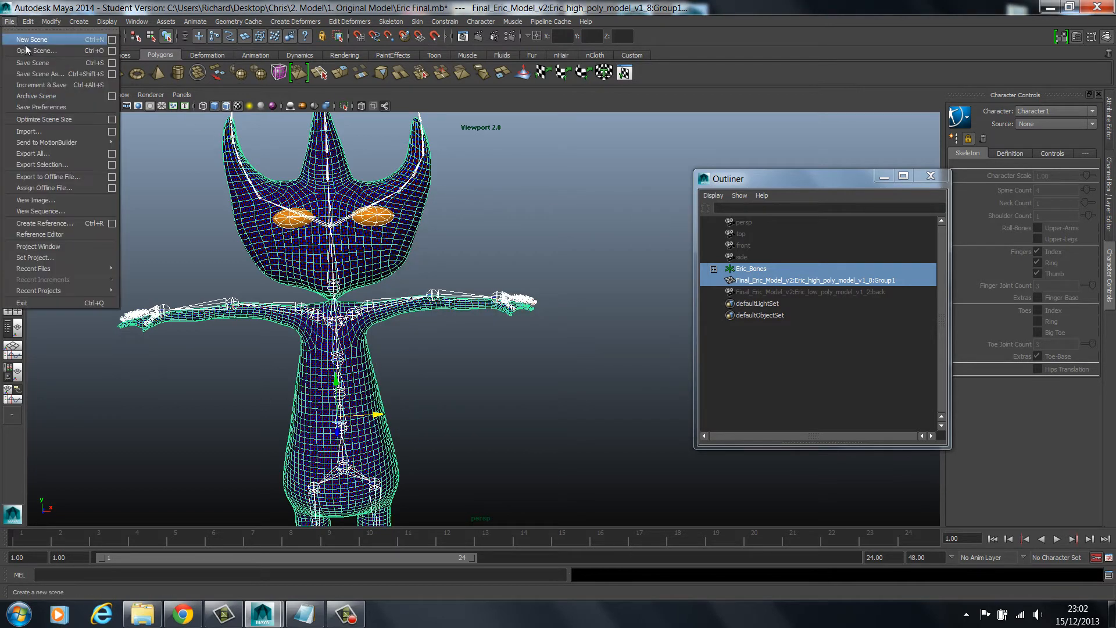
click(245, 102)
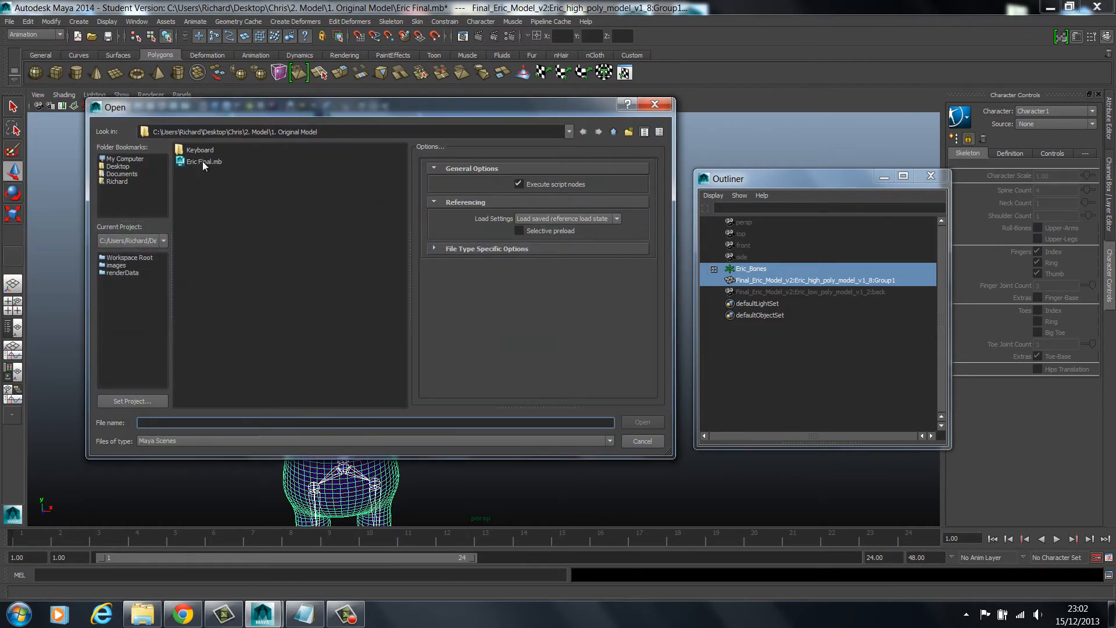
double_click(202, 162)
click(552, 305)
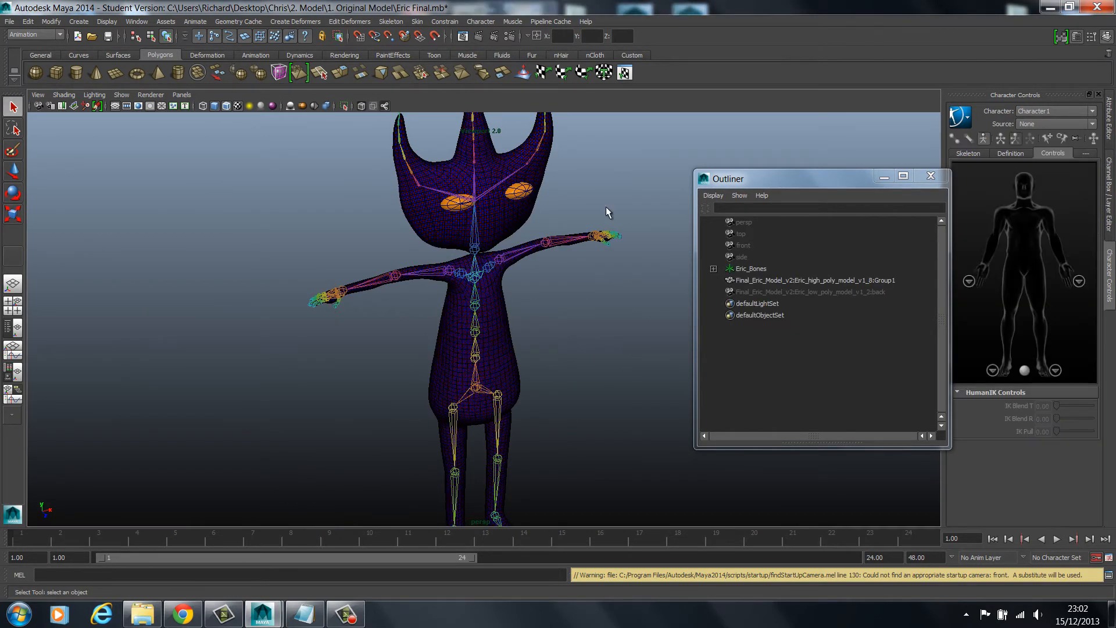
Rotate the right forearm joint to bend the arm at the elbow
click(13, 192)
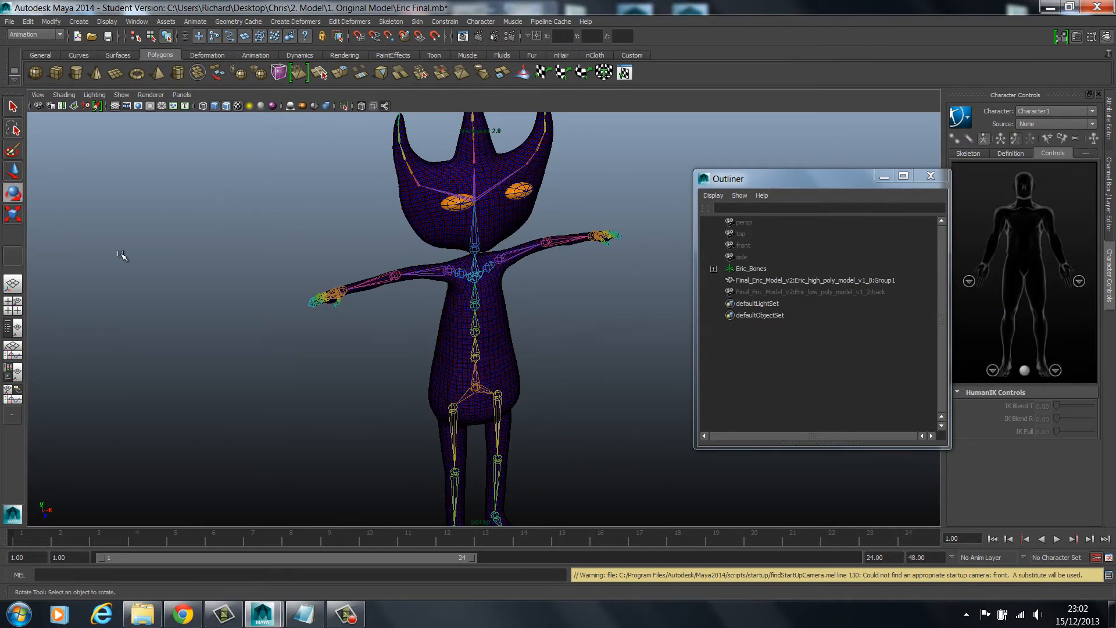
click(395, 275)
drag(409, 300, 341, 279)
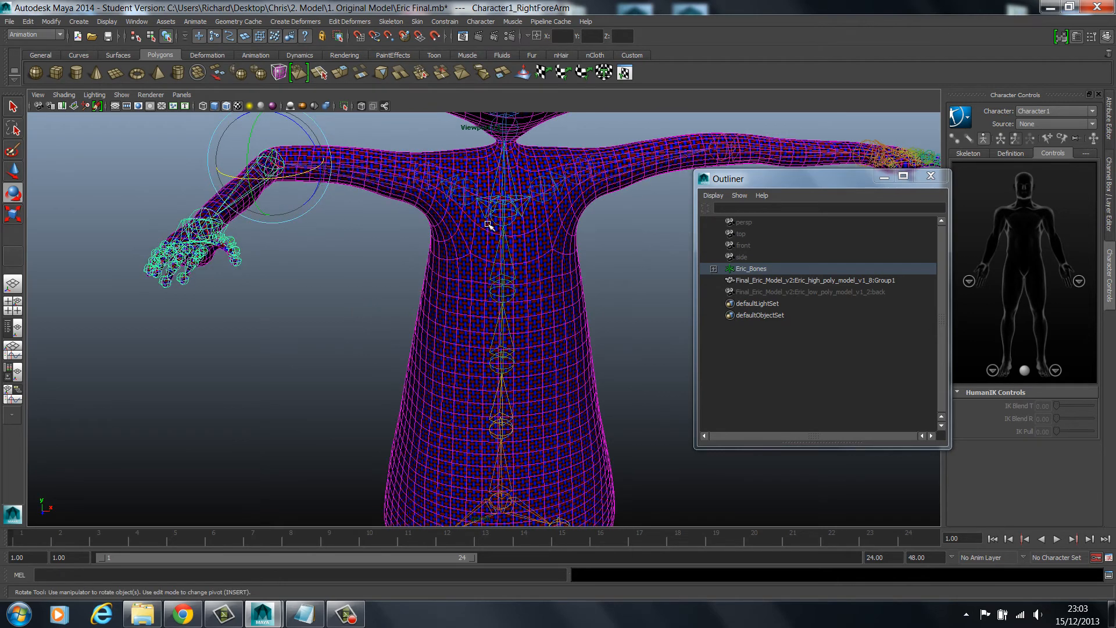
Rotate the right shoulder joint to lower the arm and test how the mesh deforms around the shoulder
click(442, 187)
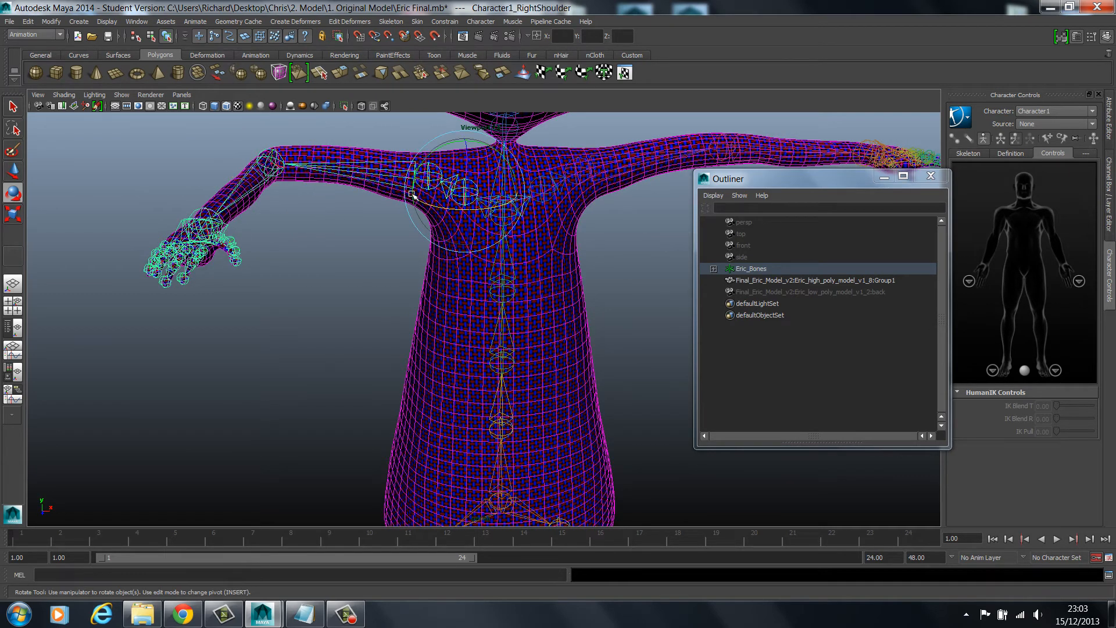
drag(433, 195, 413, 205)
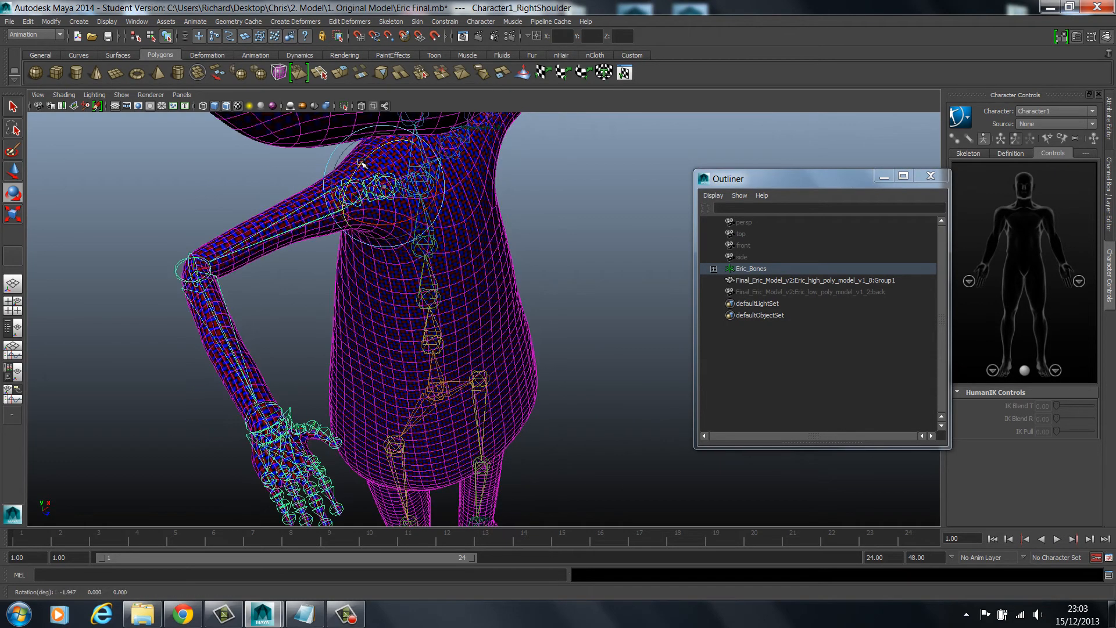
drag(360, 162, 348, 183)
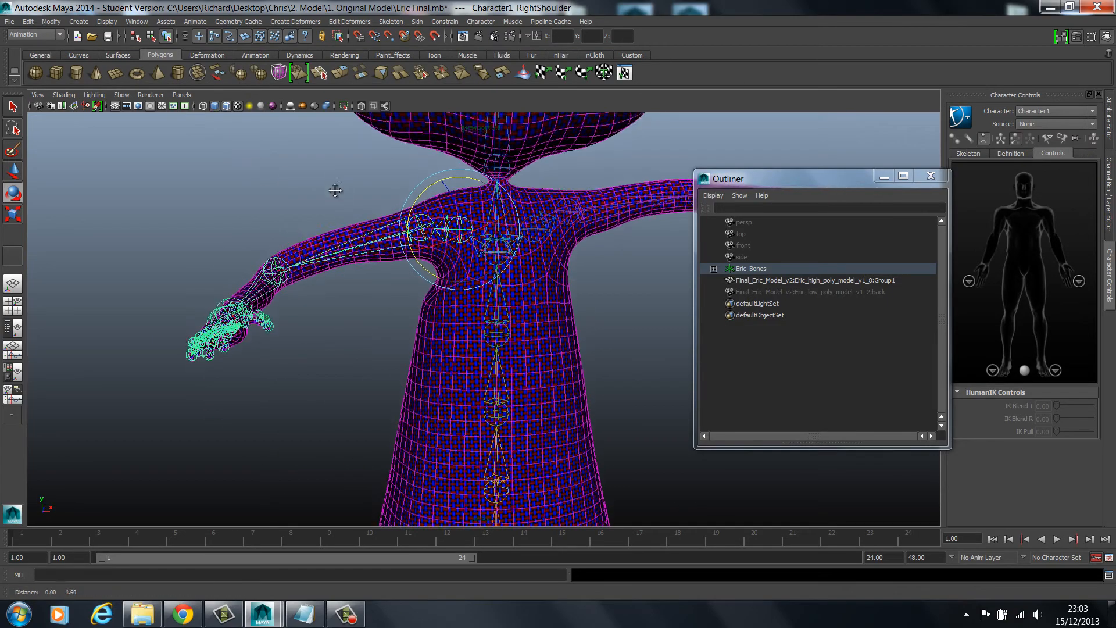
alt+middle_drag(335, 190, 333, 201)
alt+drag(357, 351, 423, 346)
scroll(383, 261, down, 4)
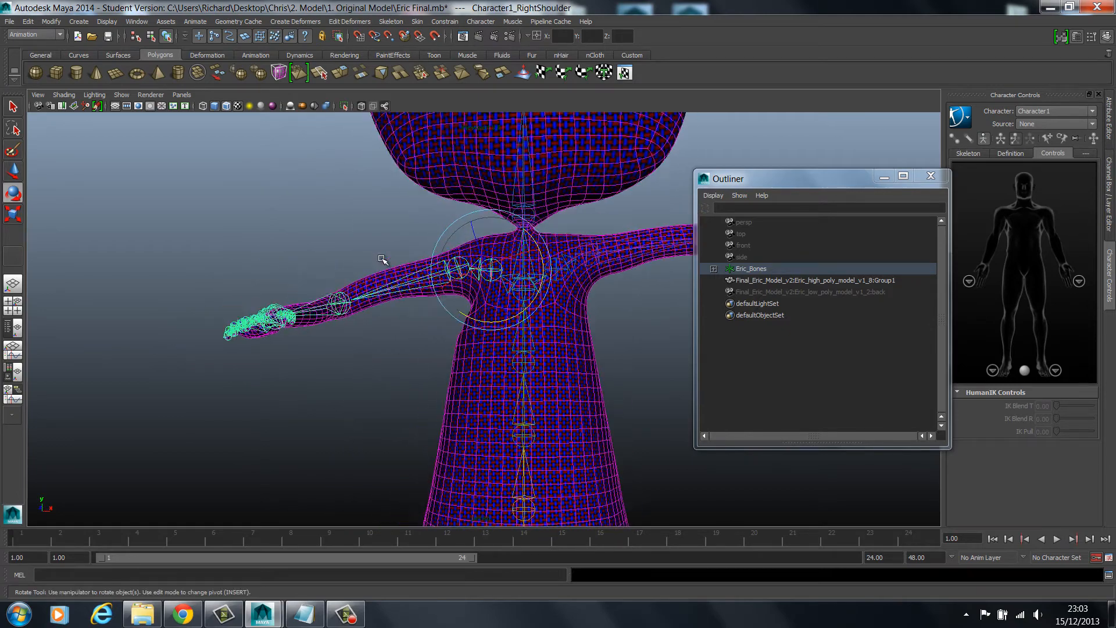
alt+middle_drag(354, 293, 348, 366)
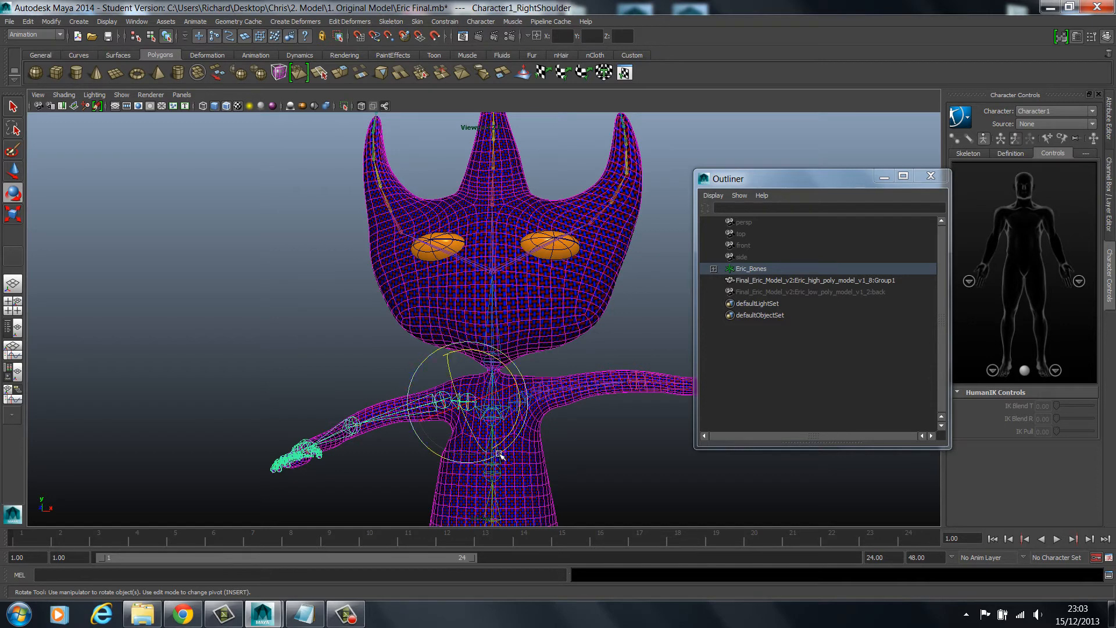
Rotate the neck joint sideways to tilt the head and test how the mesh deforms at the neck
click(364, 324)
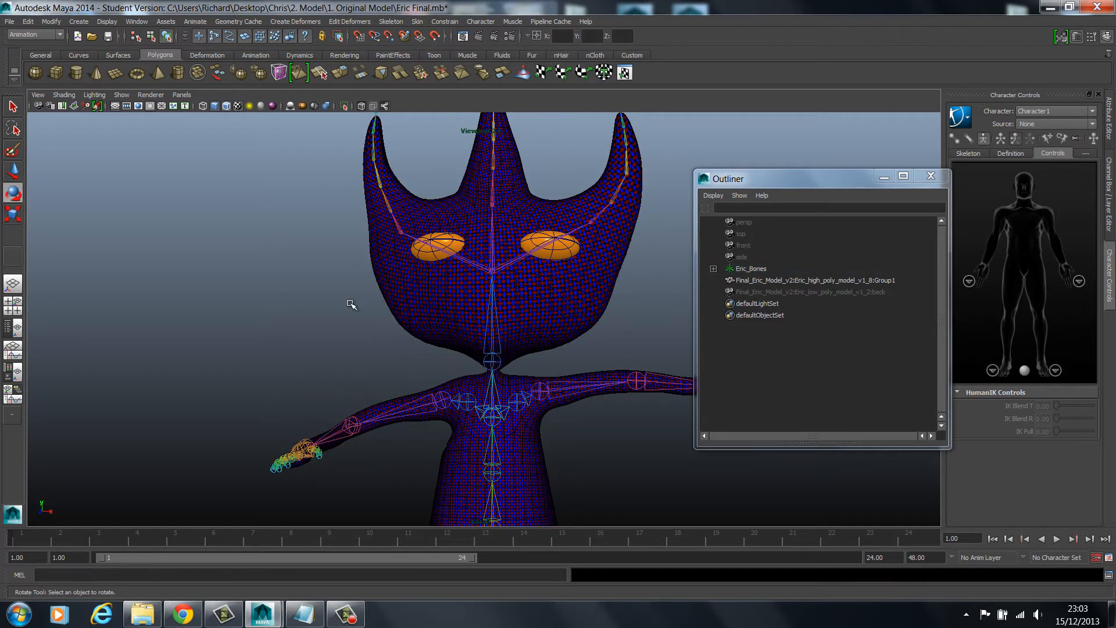
click(496, 353)
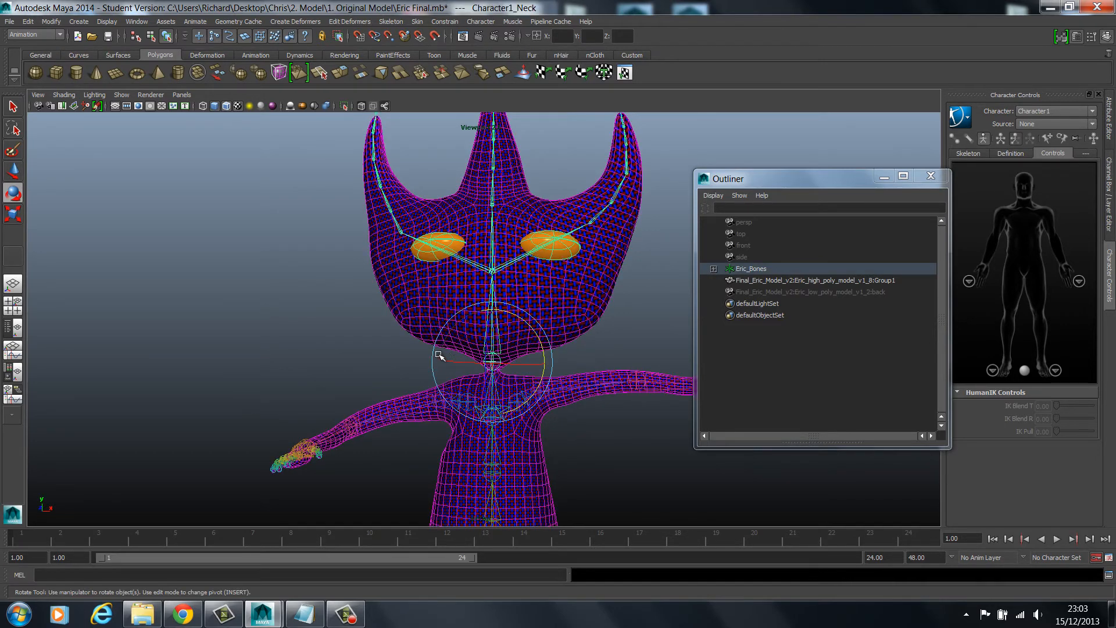
alt+drag(275, 300, 566, 320)
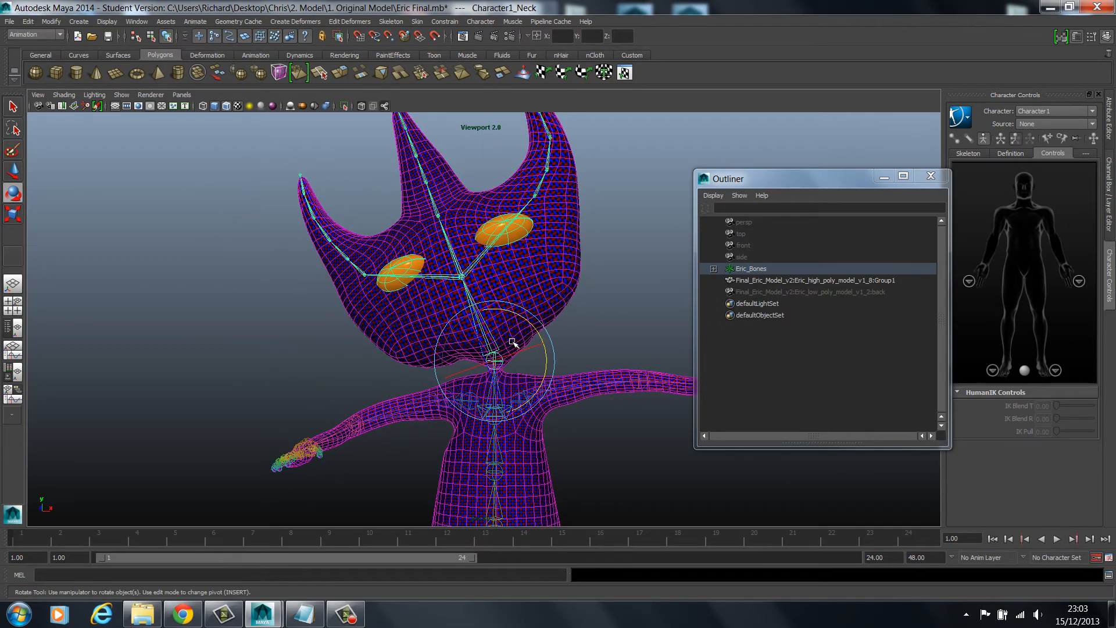
Examine the mesh deformation around the tilted neck and both shoulders, checking the left and right arm joints
click(584, 386)
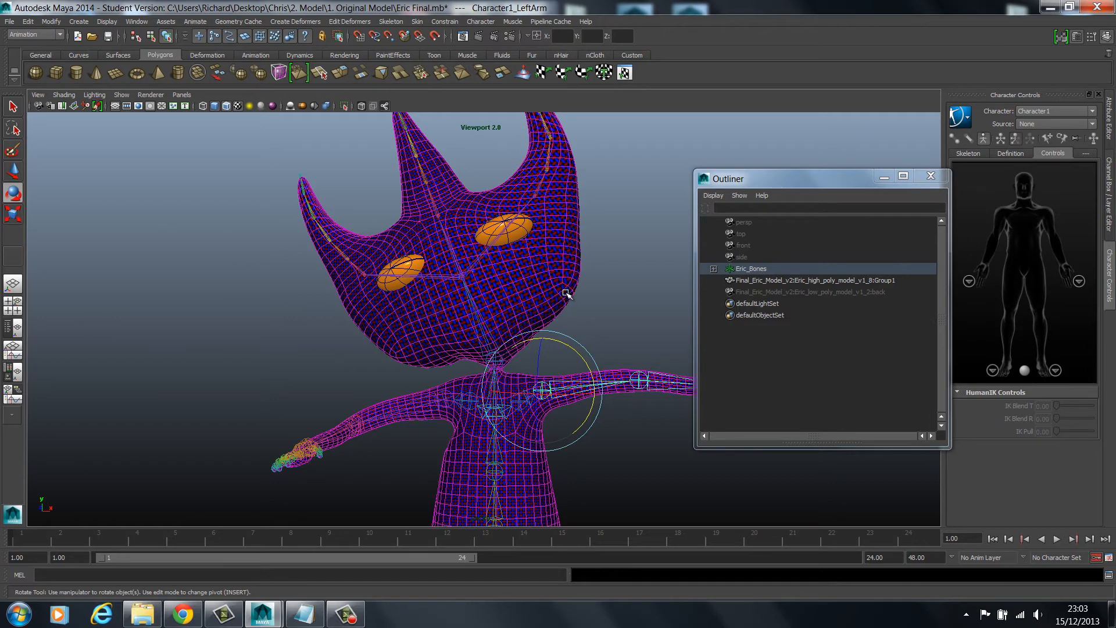
scroll(626, 319, up, 1)
key(q)
click(627, 319)
scroll(626, 319, down, 2)
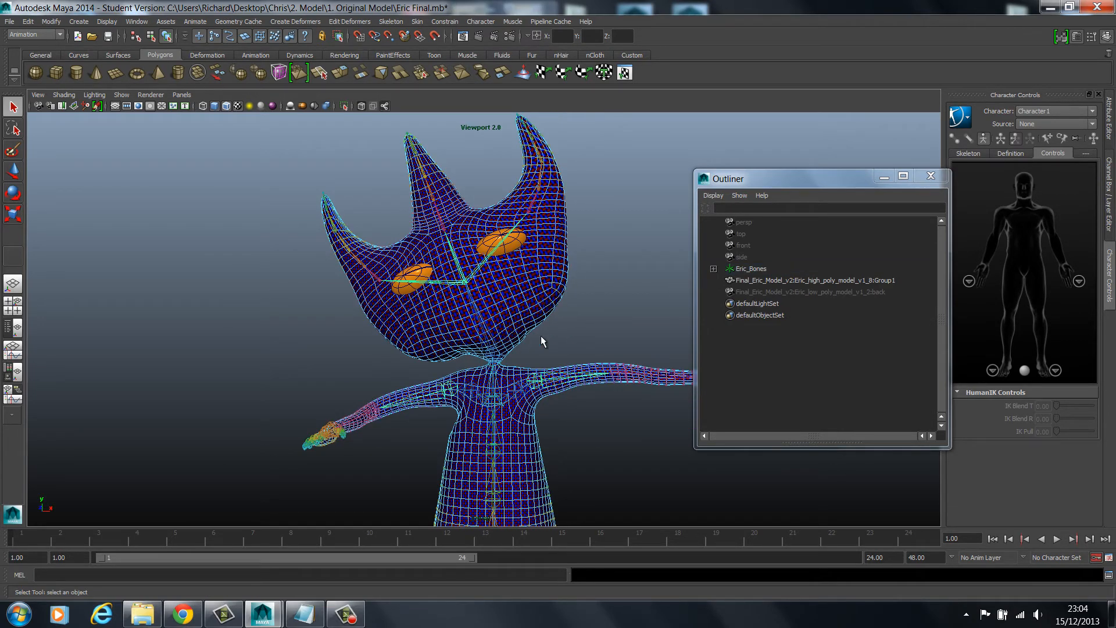
scroll(552, 305, up, 2)
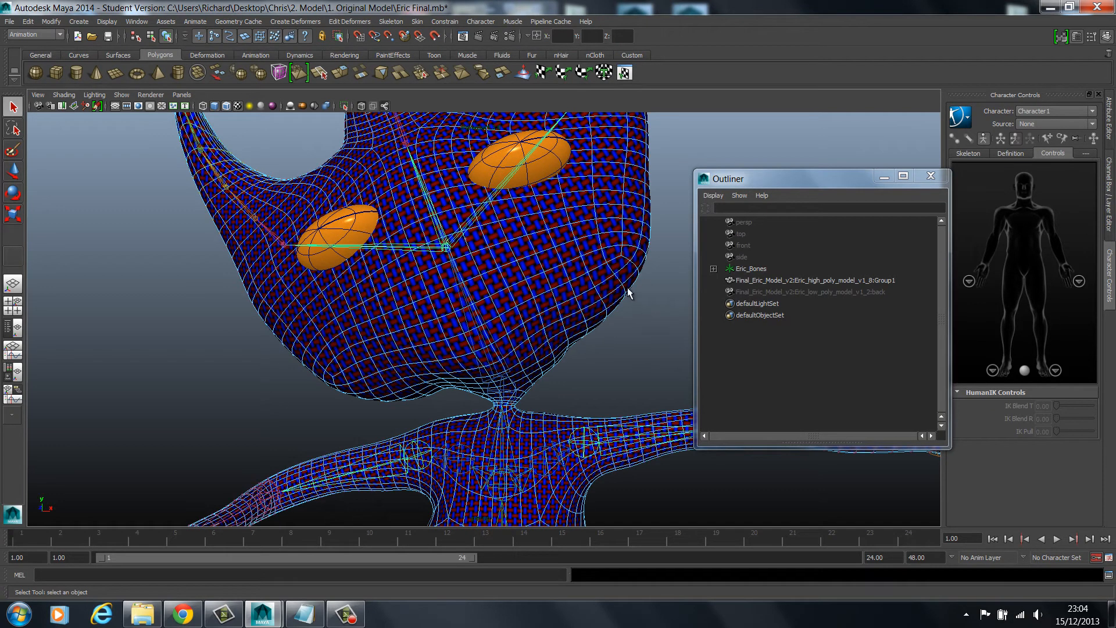
click(473, 333)
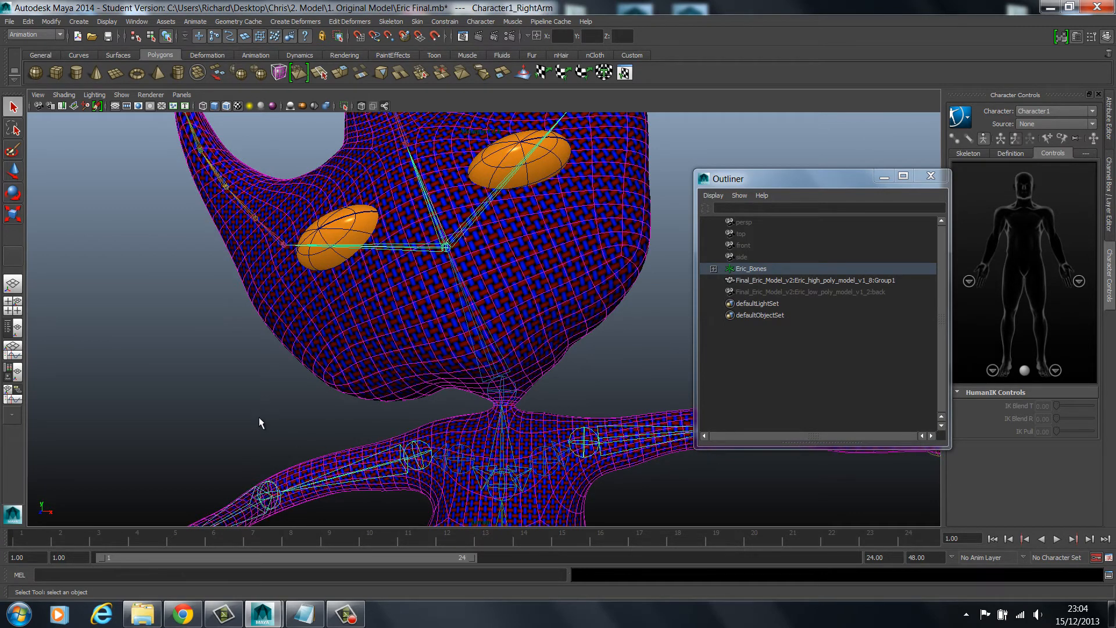
click(215, 405)
key(a)
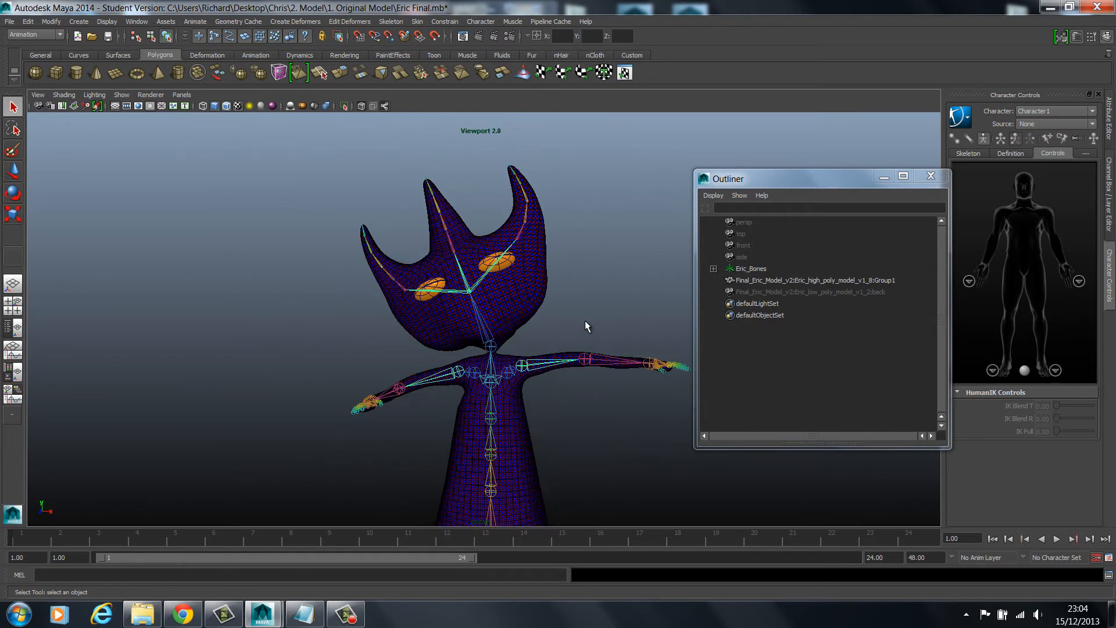
Undo the test joint rotations and send the entire scene to MotionBuilder as a new scene
click(10, 22)
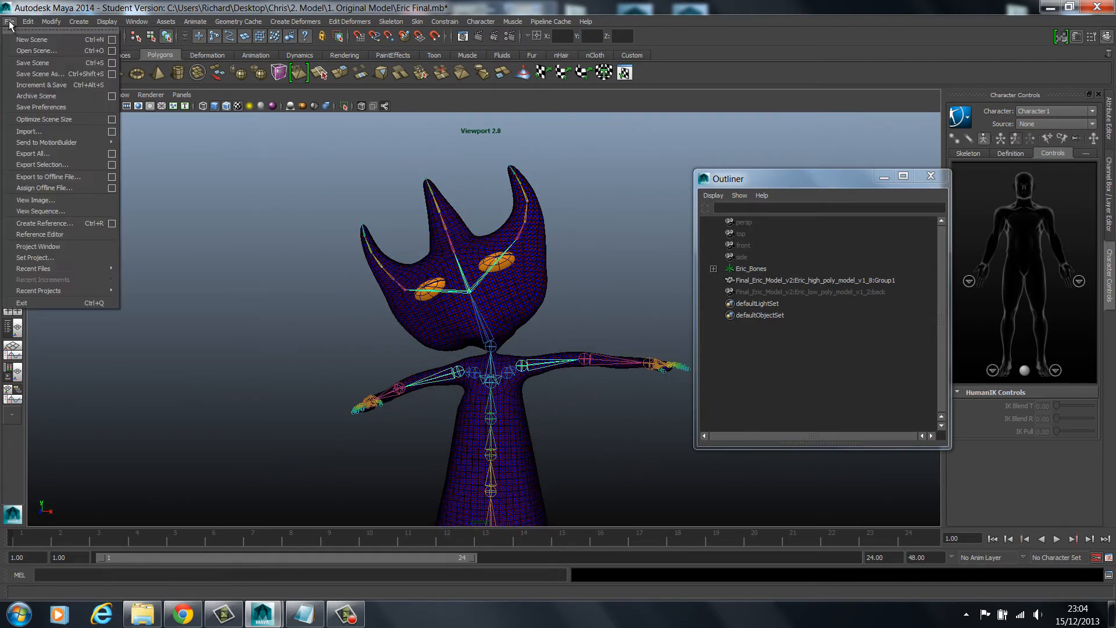
click(20, 51)
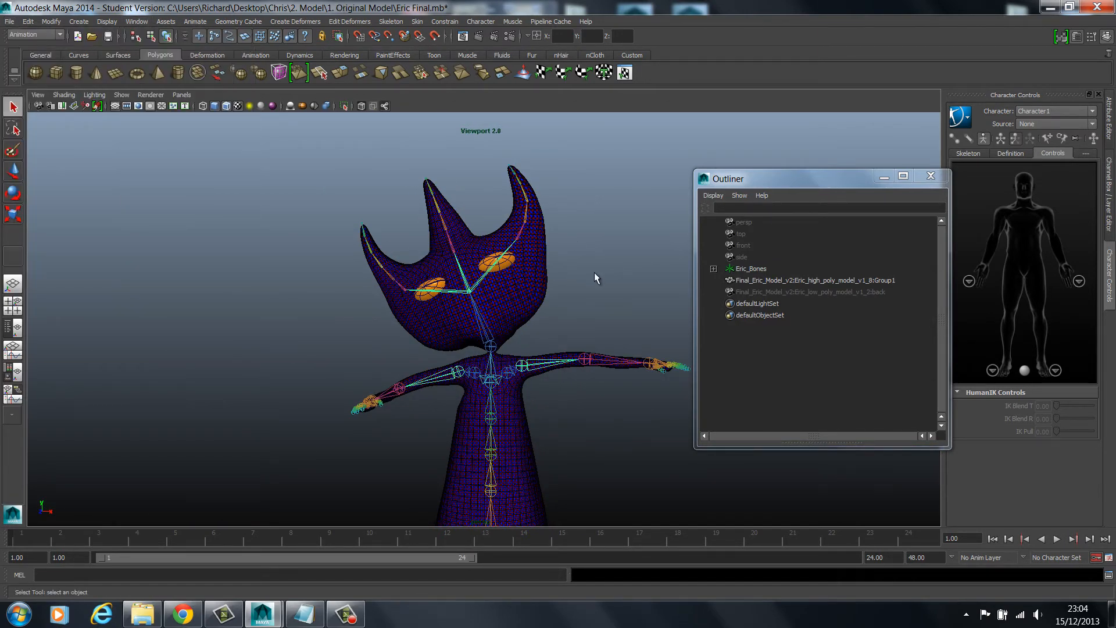
alt+drag(579, 262, 528, 285)
click(9, 22)
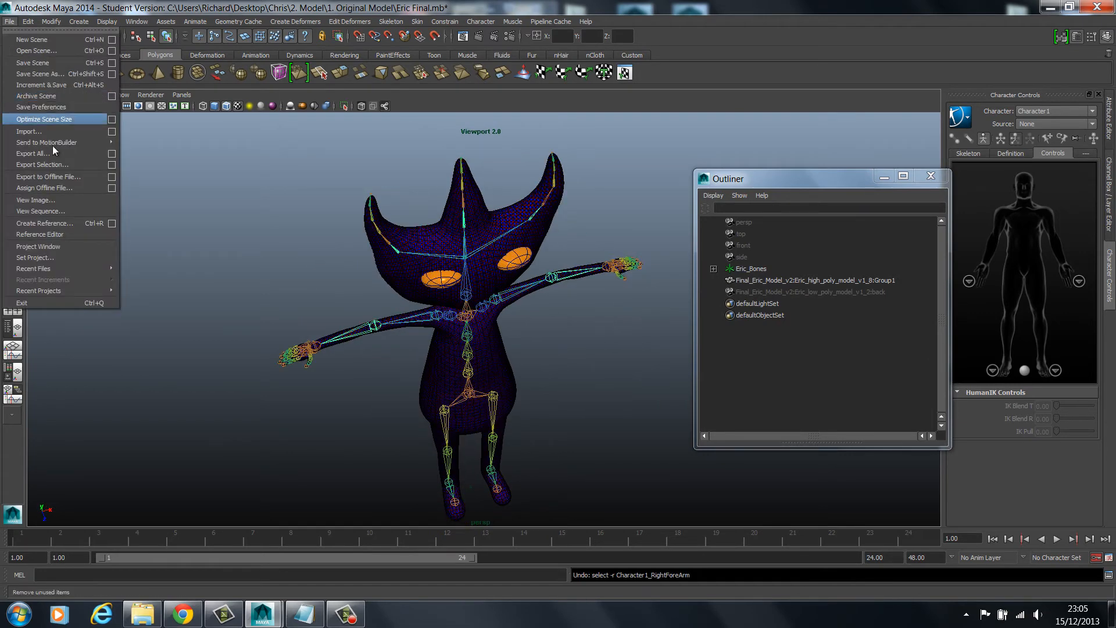
mouse_move(53, 146)
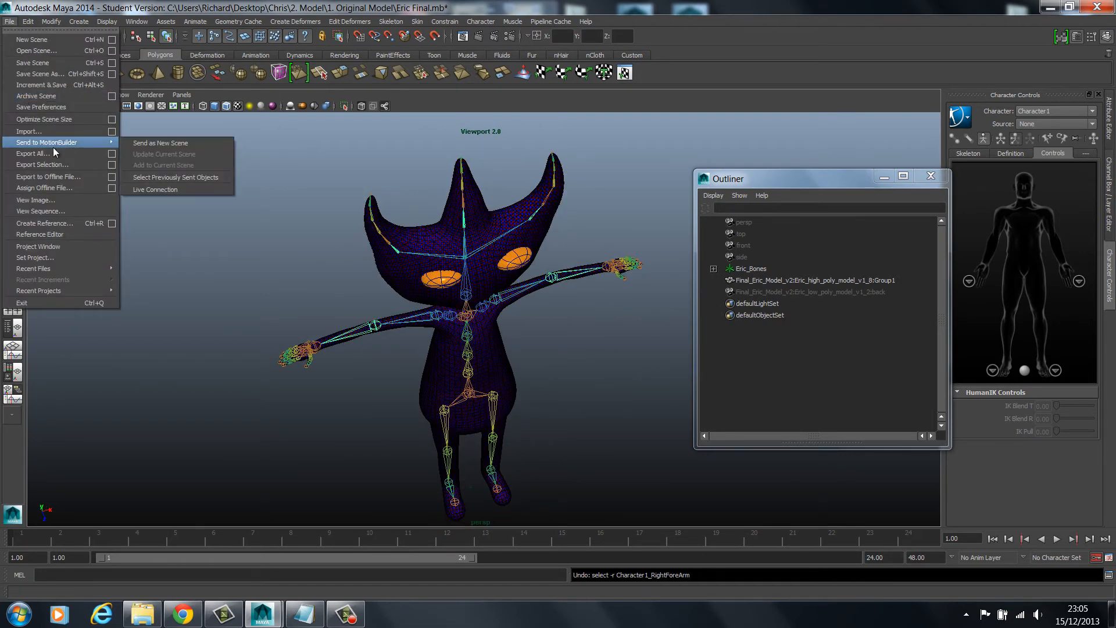
click(169, 145)
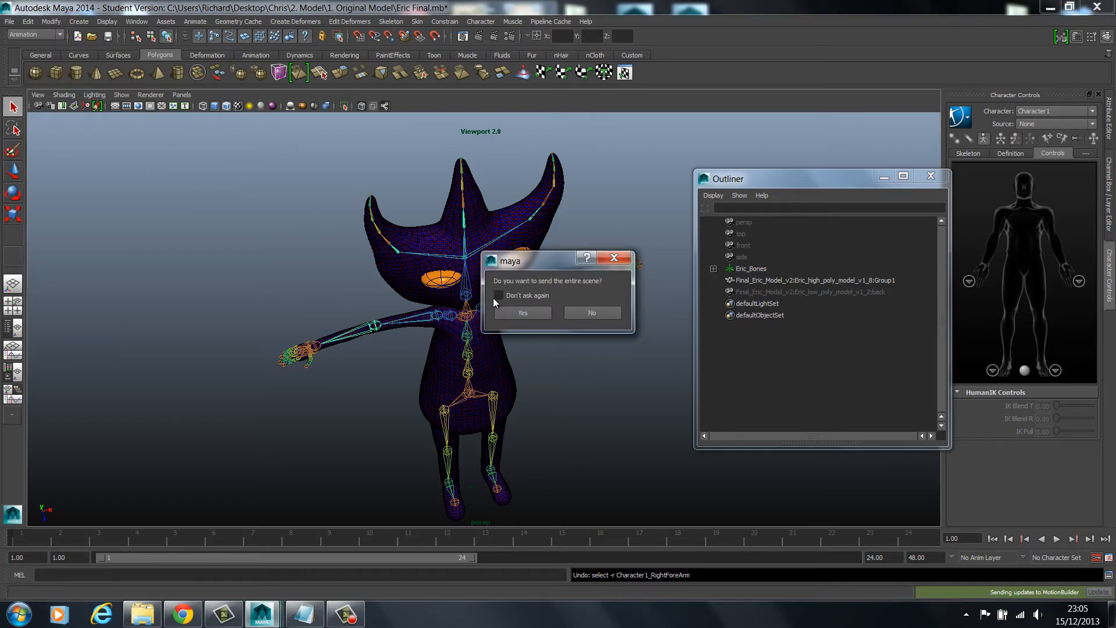
click(523, 313)
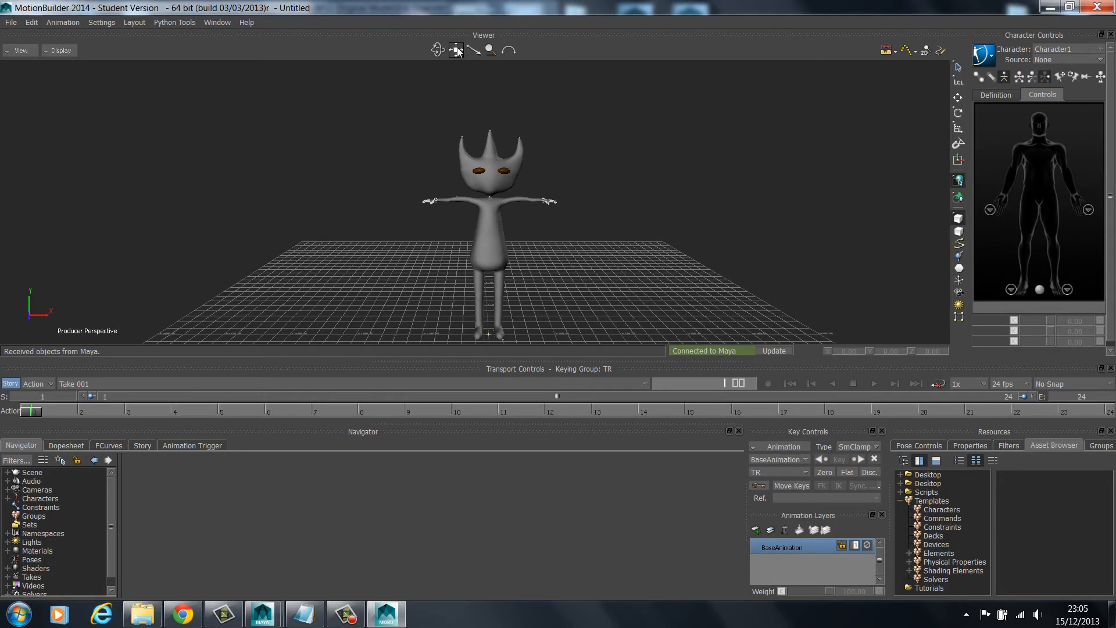
Examine the transferred character in MotionBuilder, including its high-poly mesh, arms and hand joints
scroll(547, 174, up, 5)
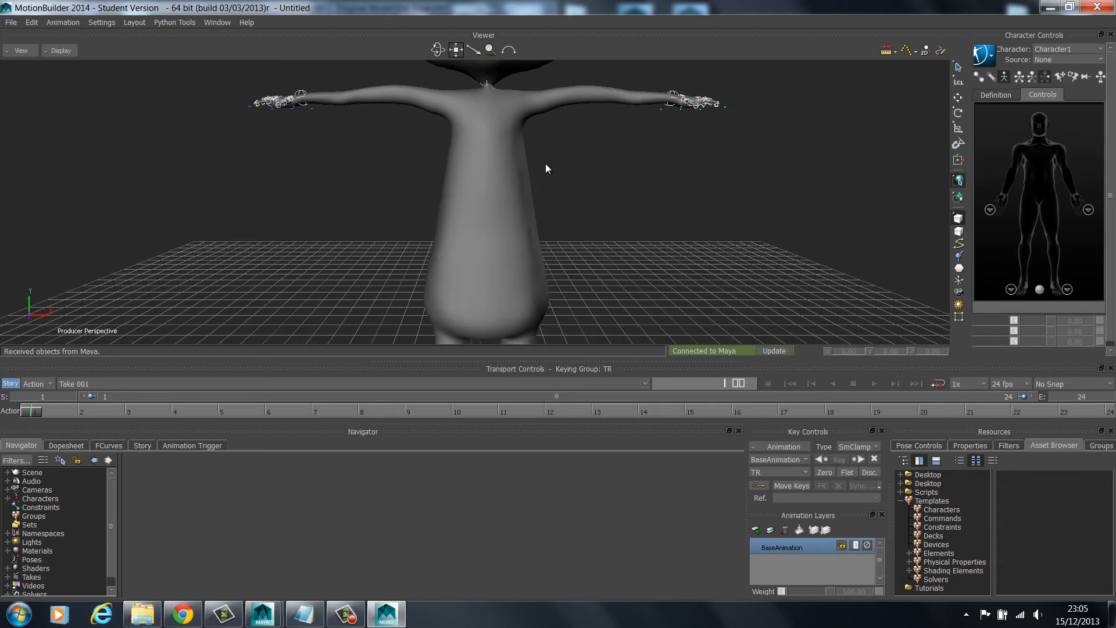
scroll(507, 140, down, 5)
drag(456, 51, 480, 79)
scroll(550, 147, up, 5)
scroll(560, 151, down, 4)
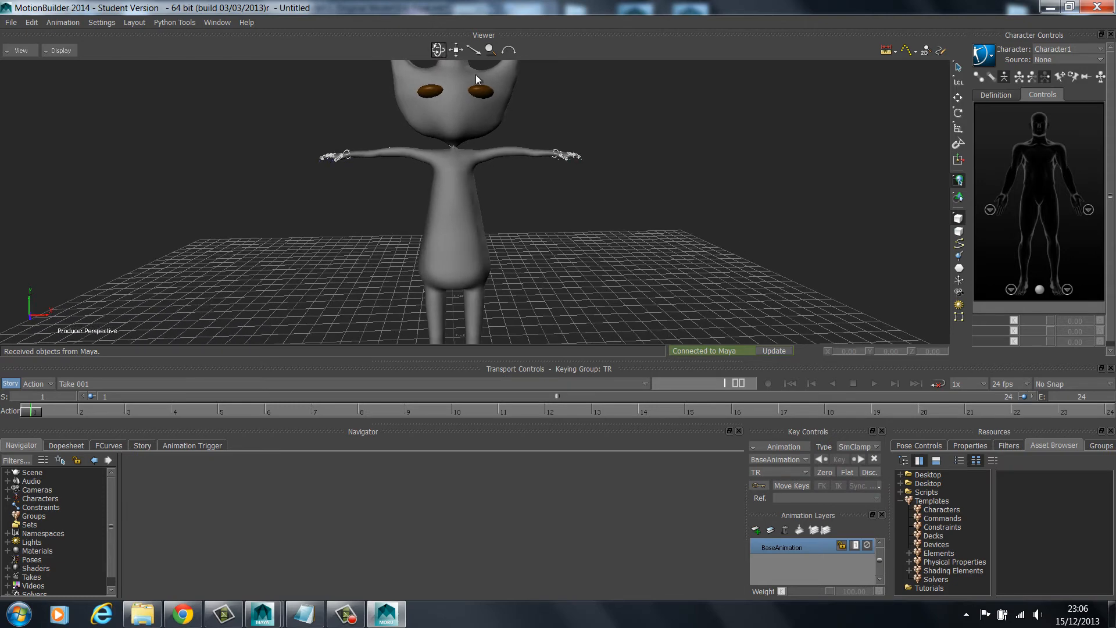
click(566, 161)
click(558, 153)
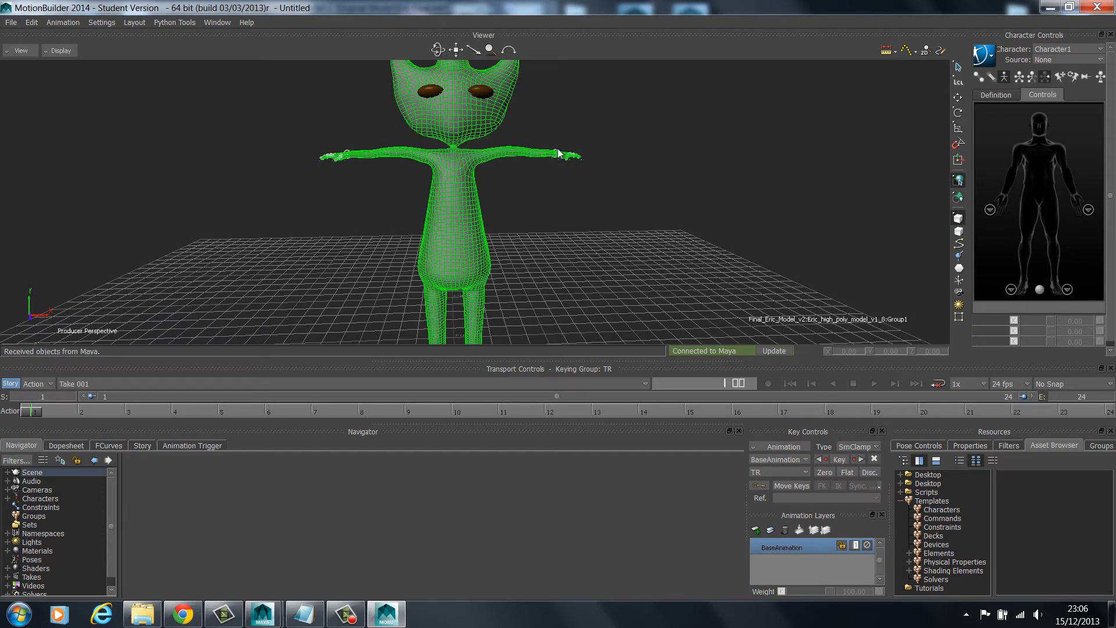
scroll(591, 149, up, 5)
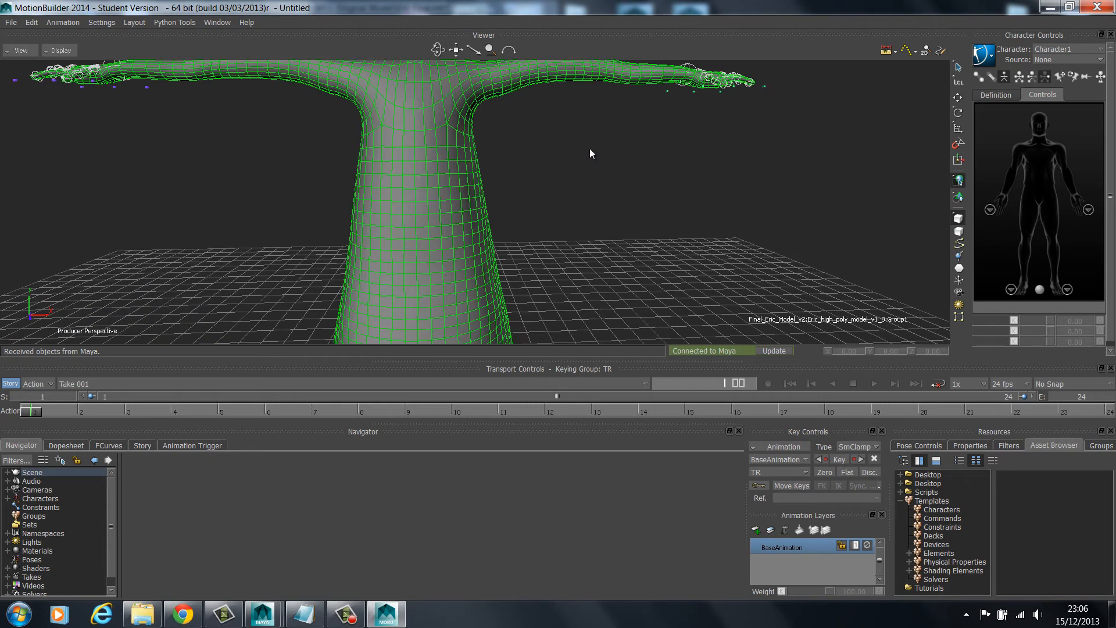
scroll(590, 149, down, 4)
drag(456, 50, 166, 221)
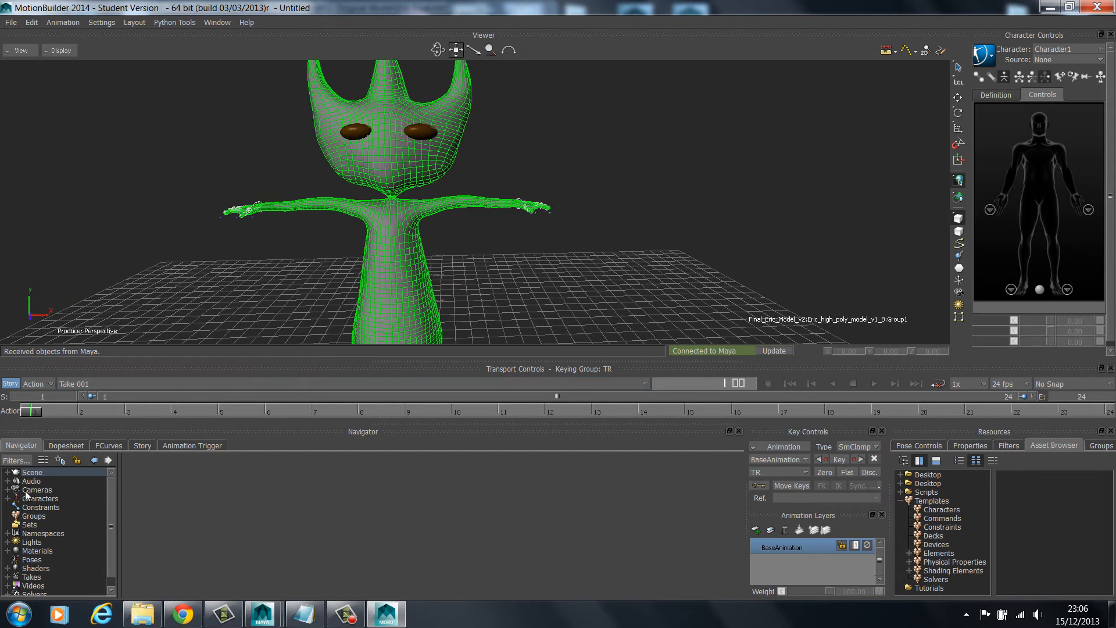
Select Character1 among the scene's characters and switch the viewer display to X-Ray
click(7, 498)
click(50, 507)
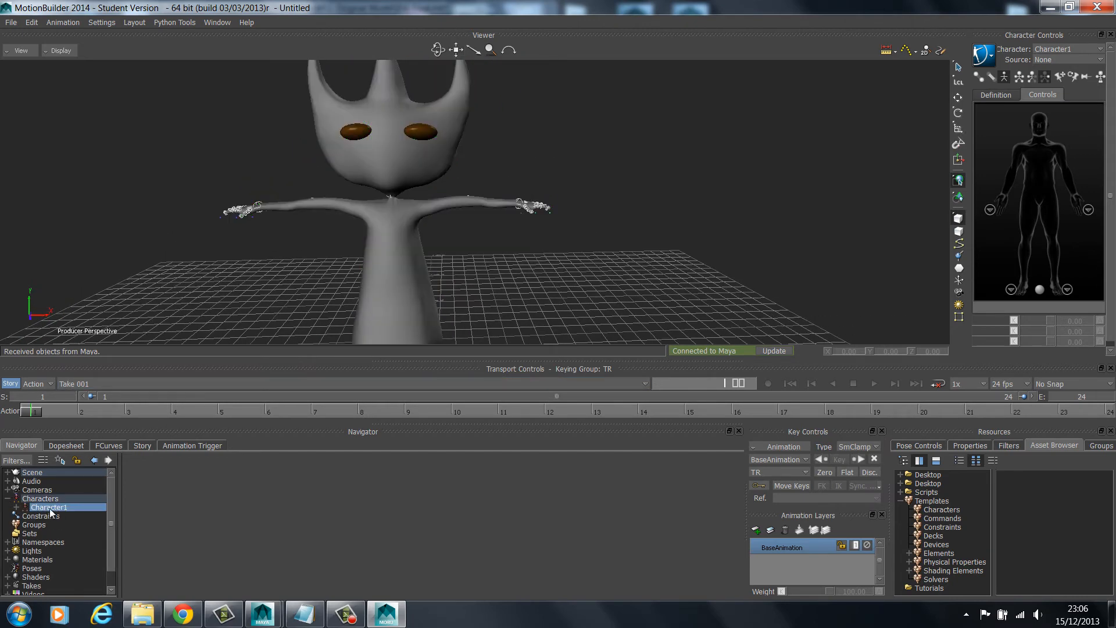
scroll(552, 205, up, 5)
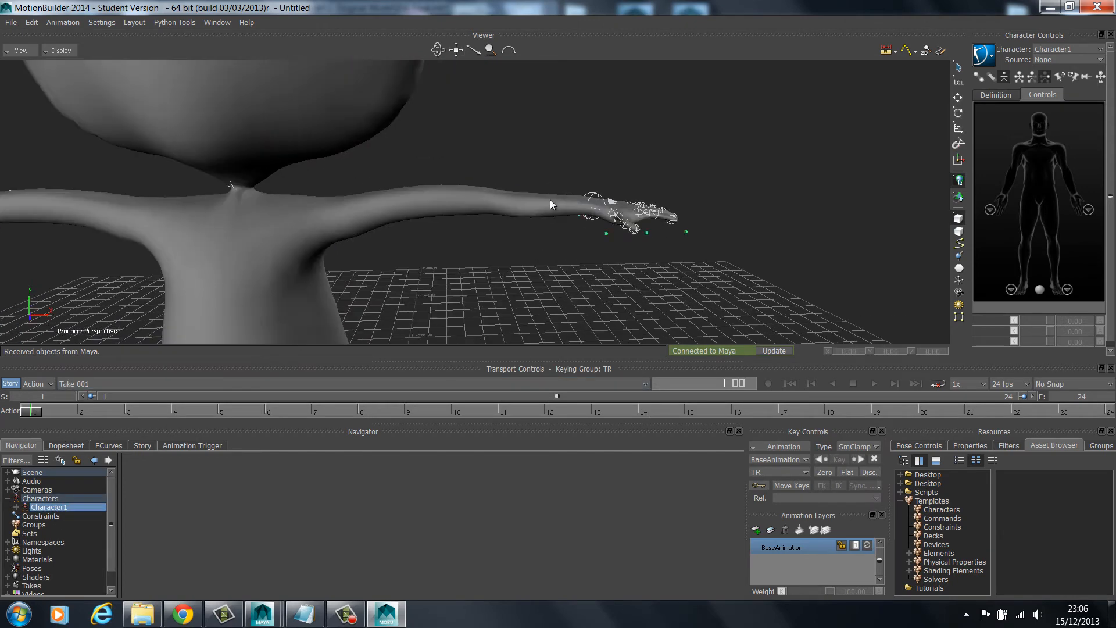
scroll(242, 166, down, 8)
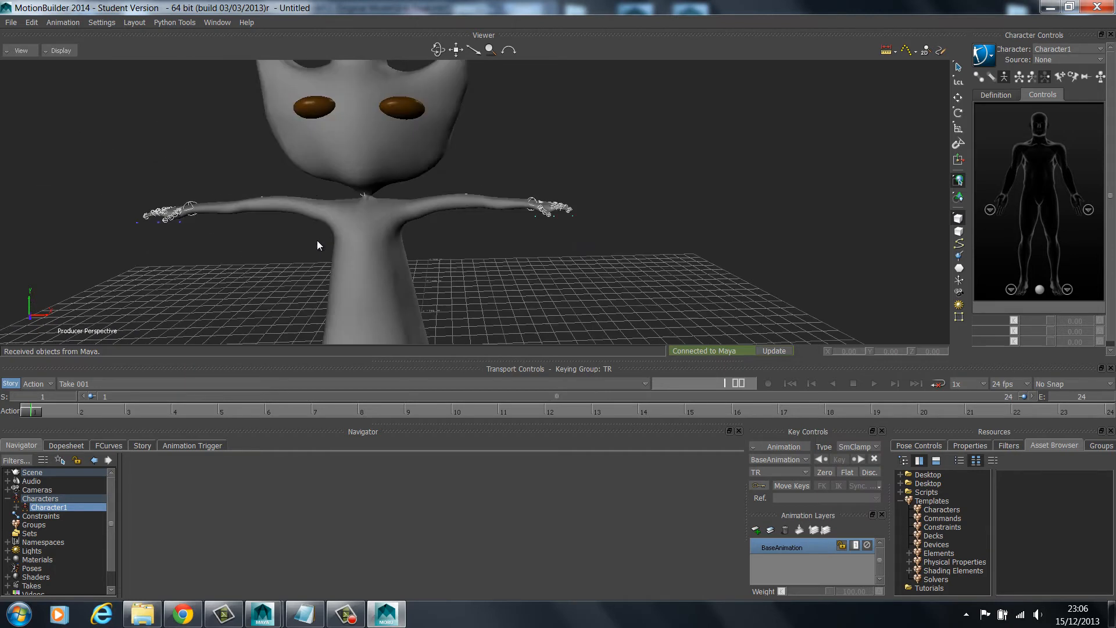
click(60, 50)
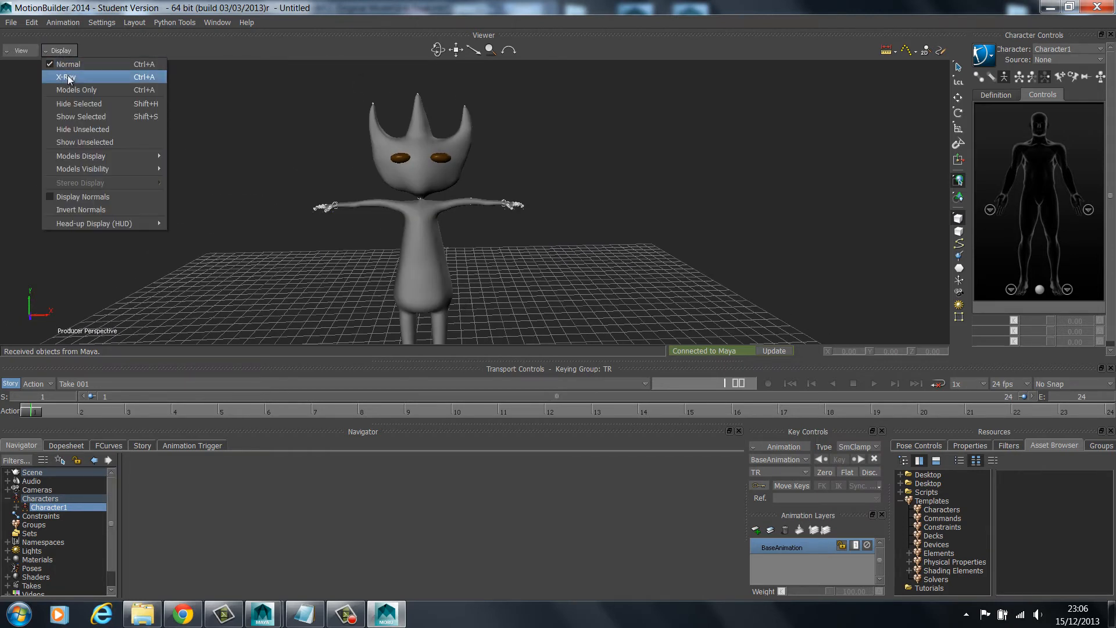
click(67, 71)
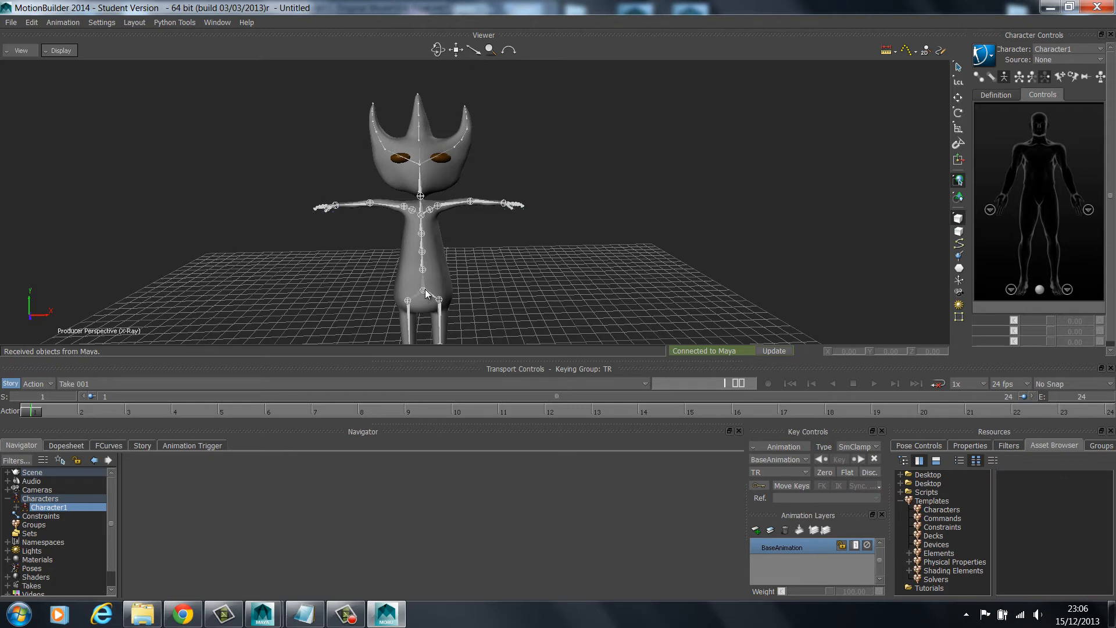
Select the skeleton from the hips and inspect the full joint hierarchy from the hands to the feet
double_click(423, 289)
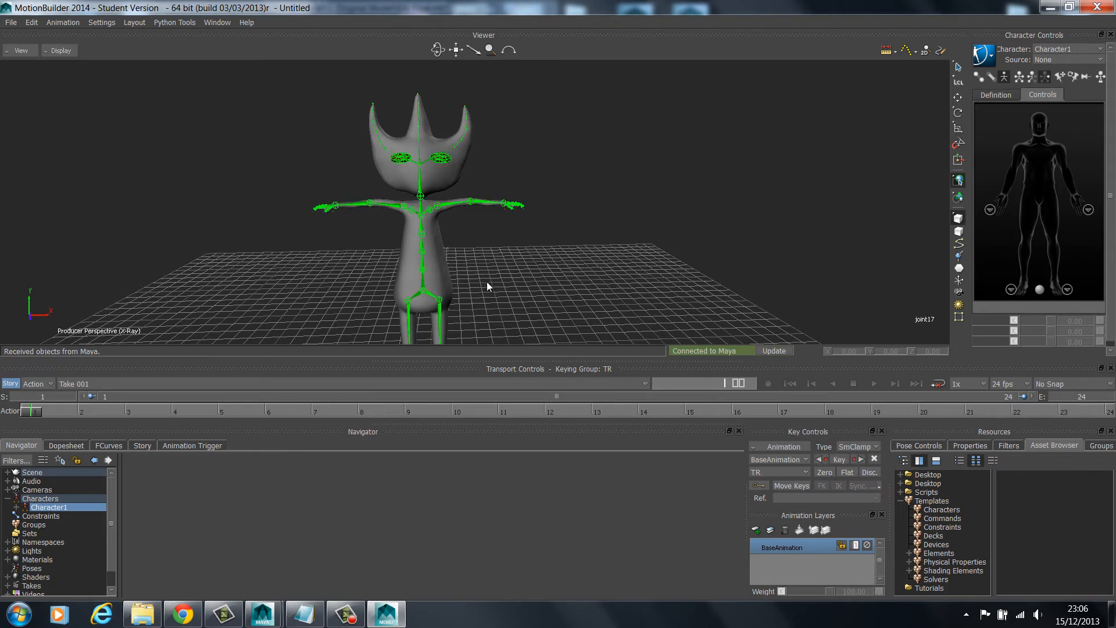
drag(455, 55, 456, 51)
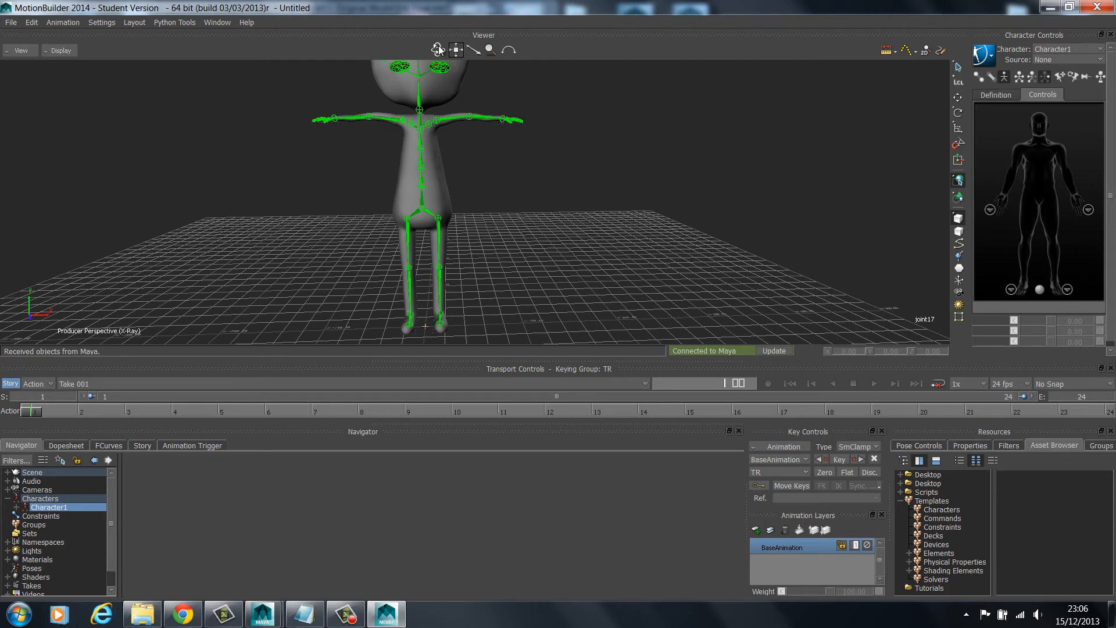
drag(438, 50, 438, 49)
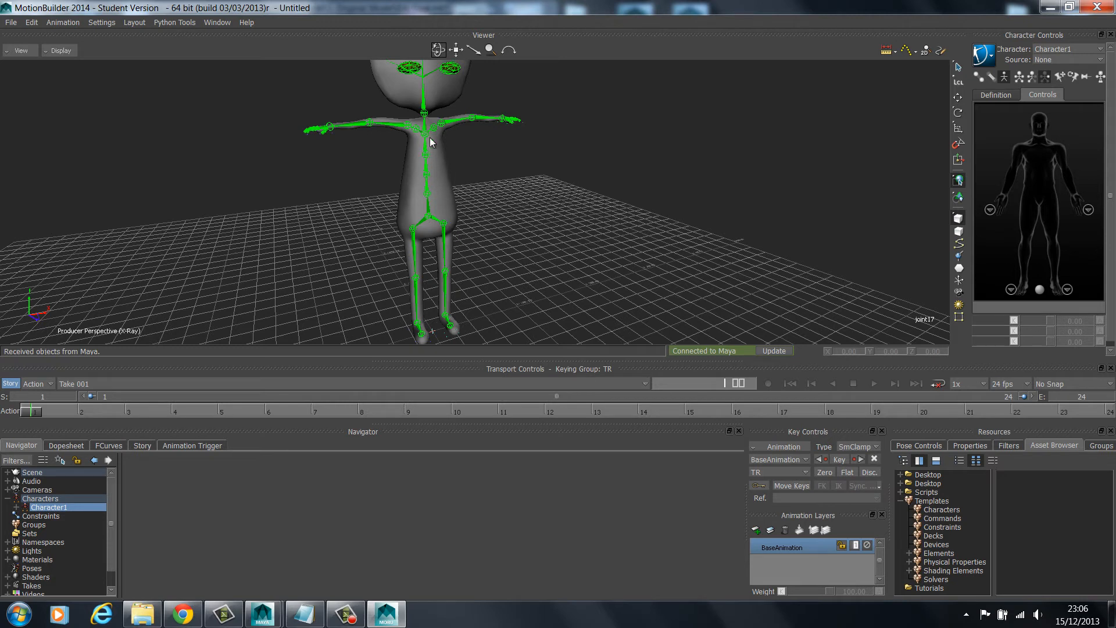
Delete the Character1 definition from the scene, including its constraint that is used by other objects
right_click(56, 511)
click(144, 421)
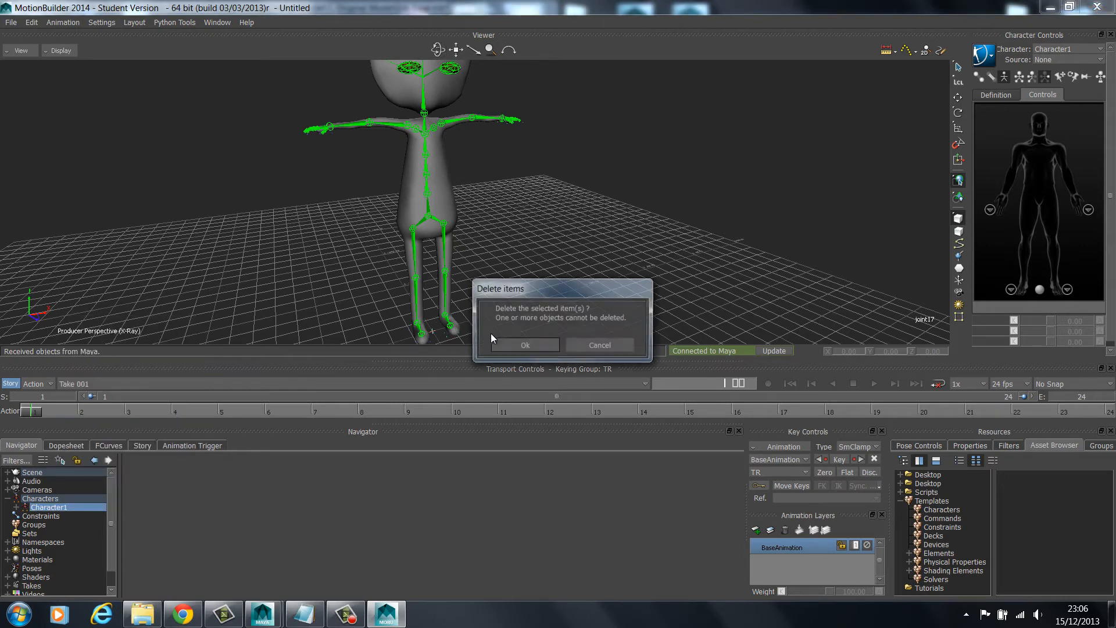
click(523, 345)
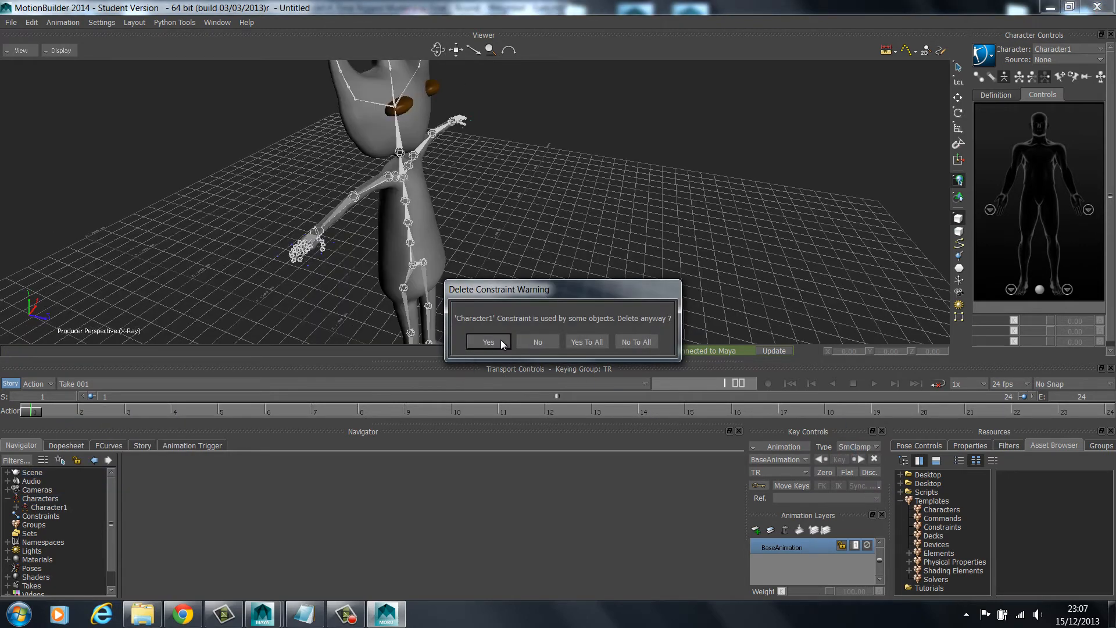
click(500, 341)
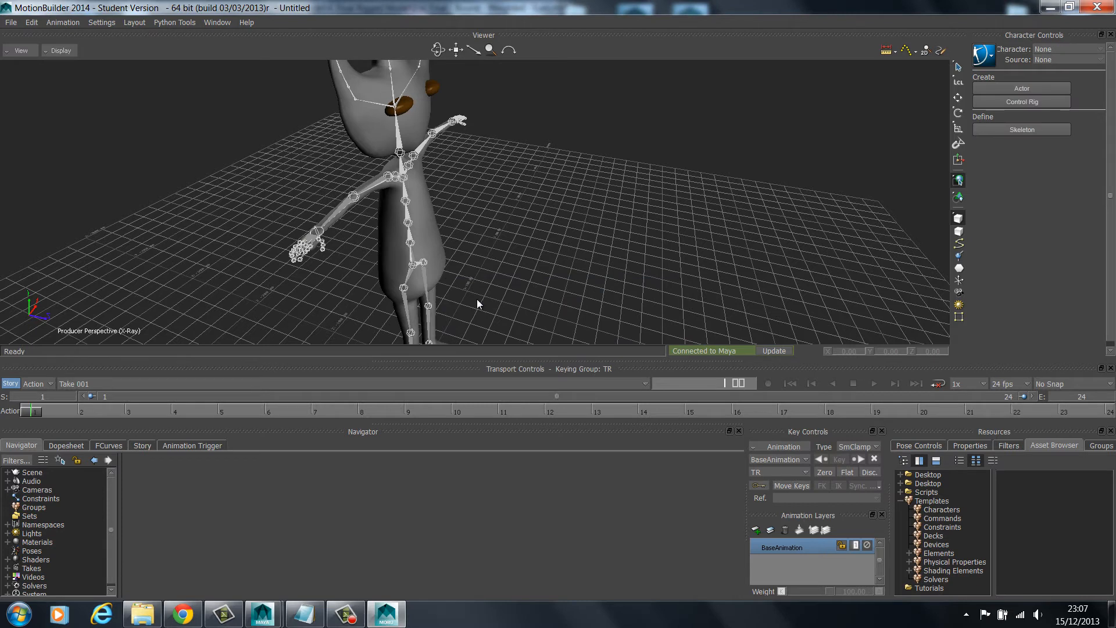
Apply the Character template to the hips joint, characterize it as a Biped and rename the character Eric
click(942, 509)
click(1021, 576)
drag(1024, 577, 415, 269)
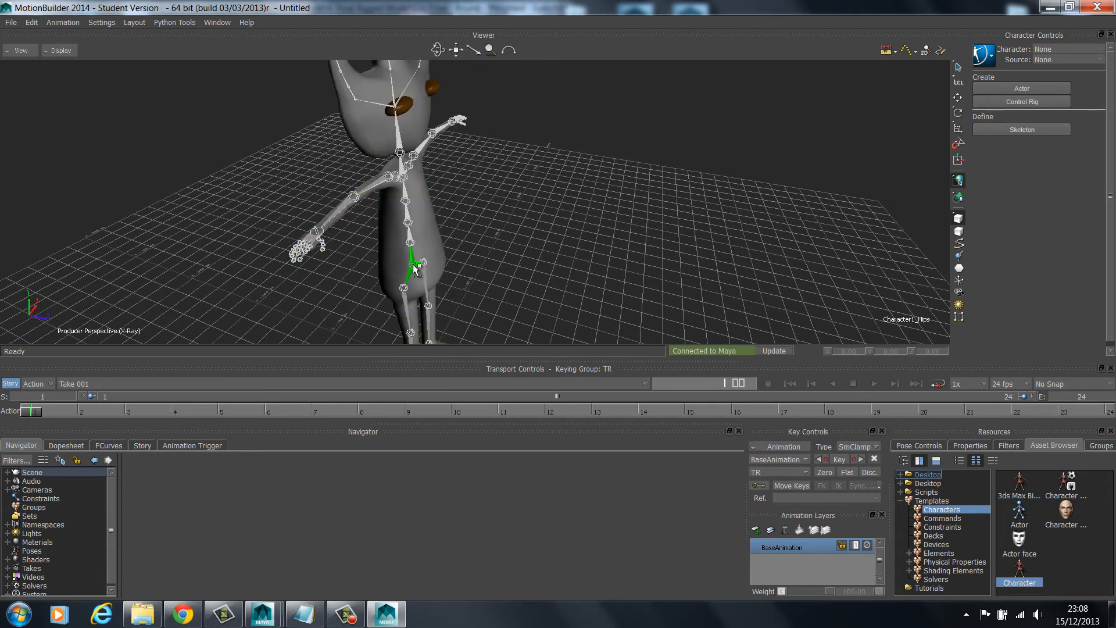
drag(415, 269, 416, 269)
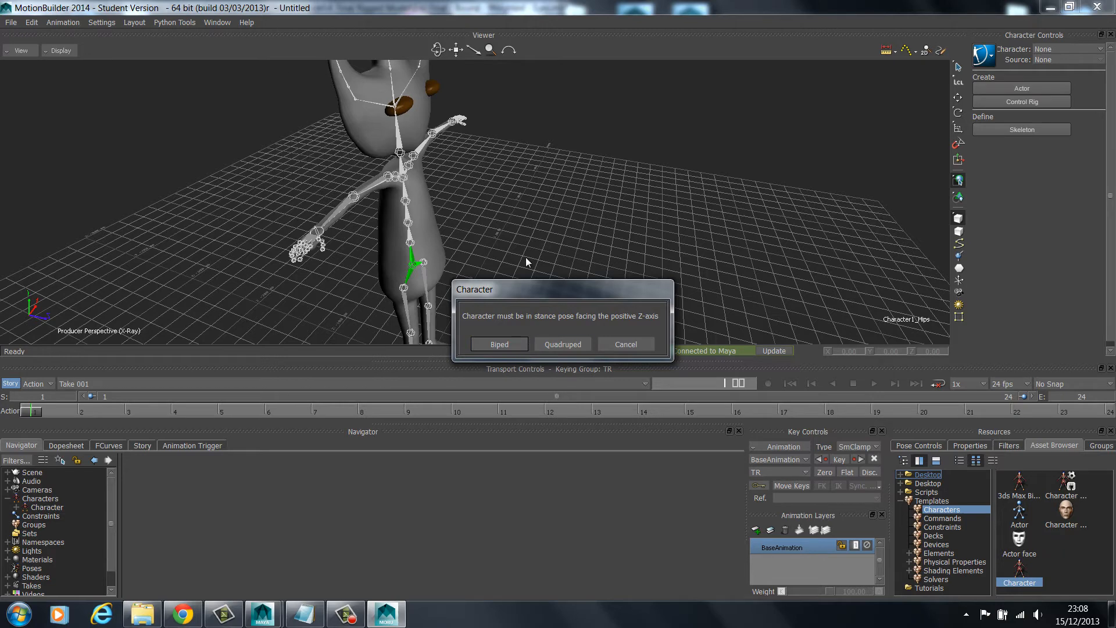
click(507, 347)
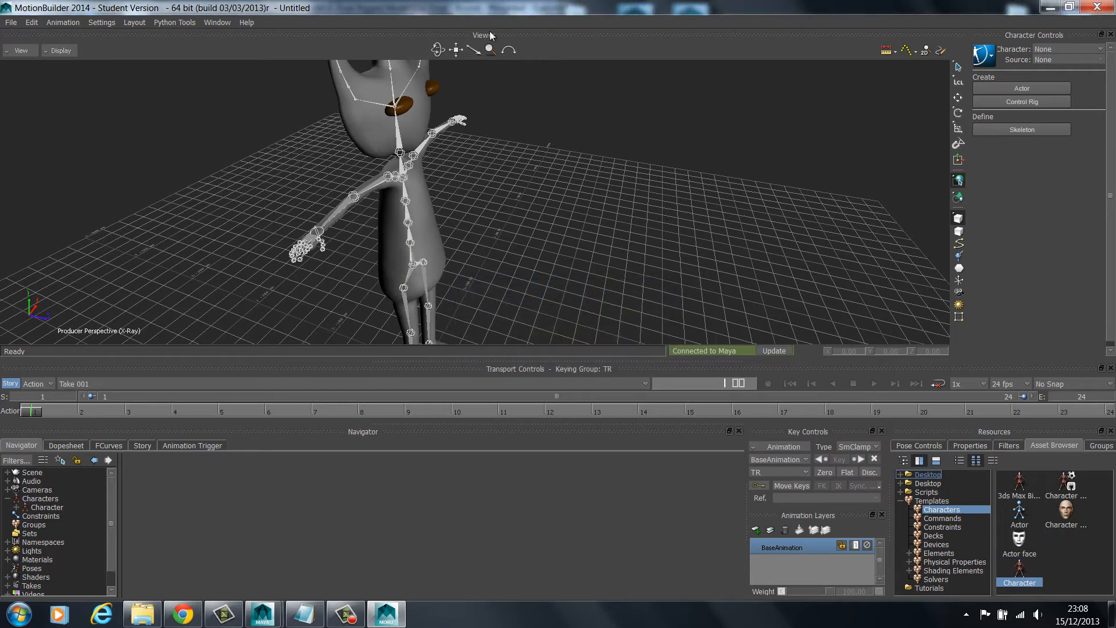
drag(456, 51, 429, 50)
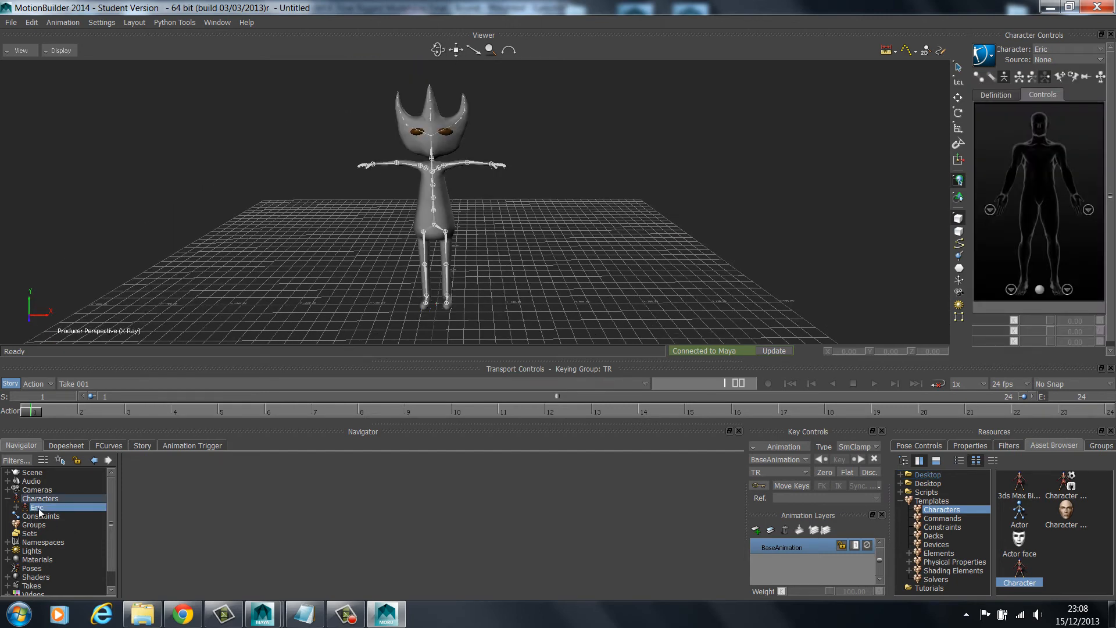
Import the Beach Scene 1.bvh motion file from the 3. Final Saved Motion folder, creating new models with a reference node
click(11, 23)
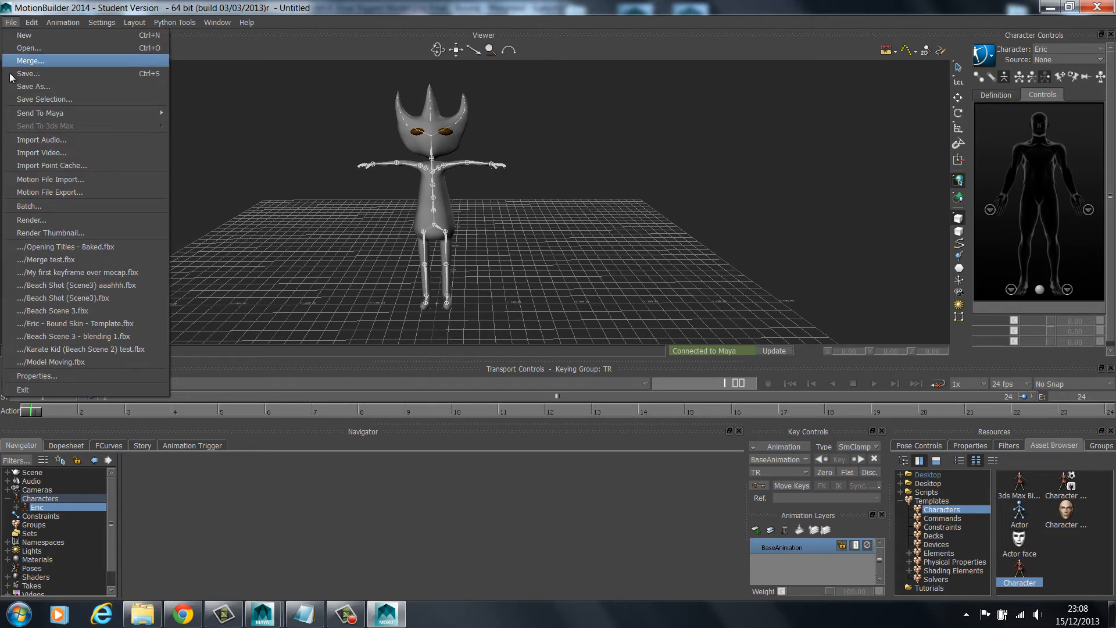
click(44, 180)
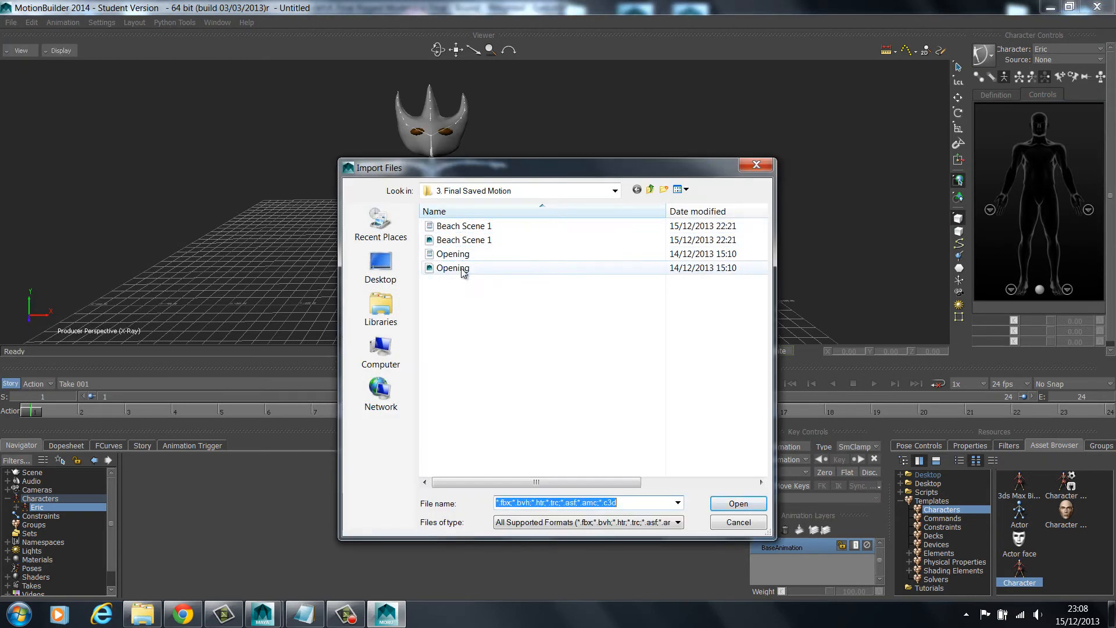
click(457, 230)
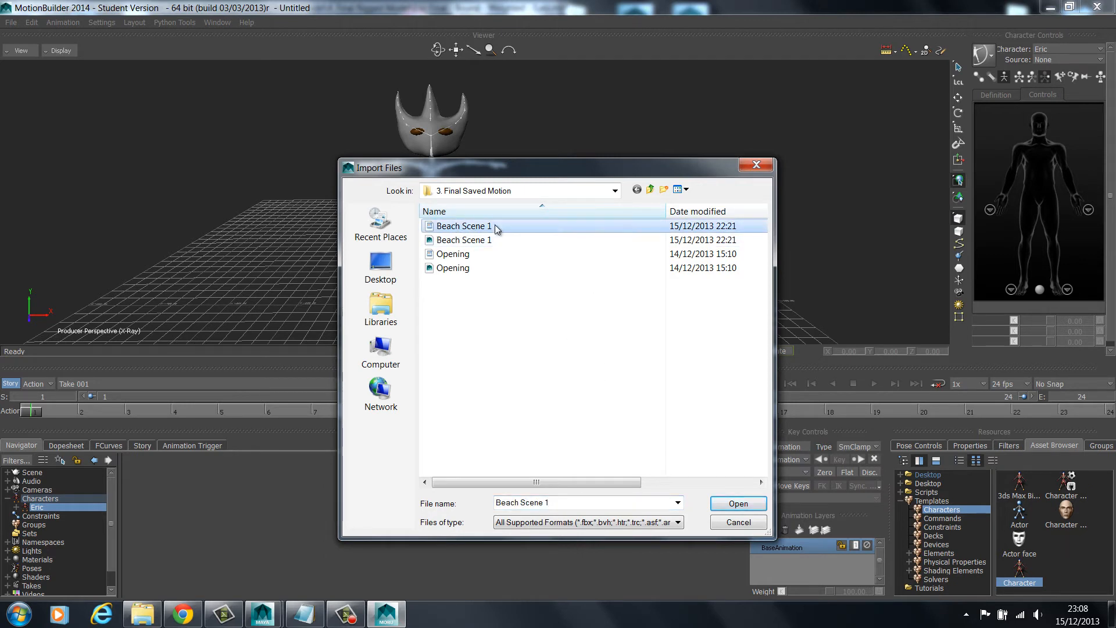
click(745, 505)
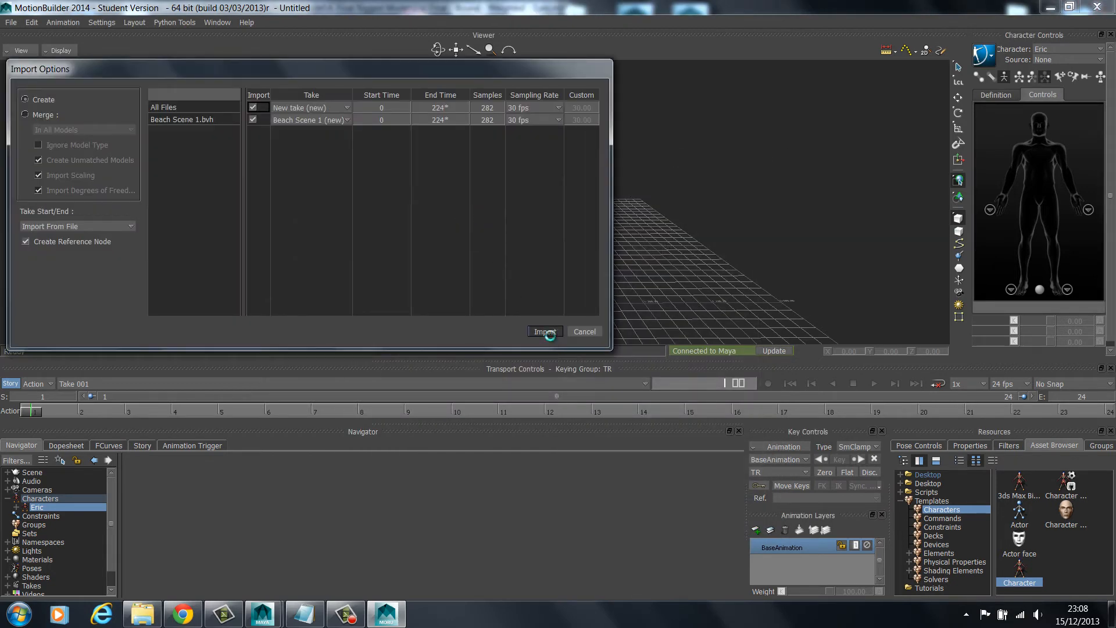
click(544, 331)
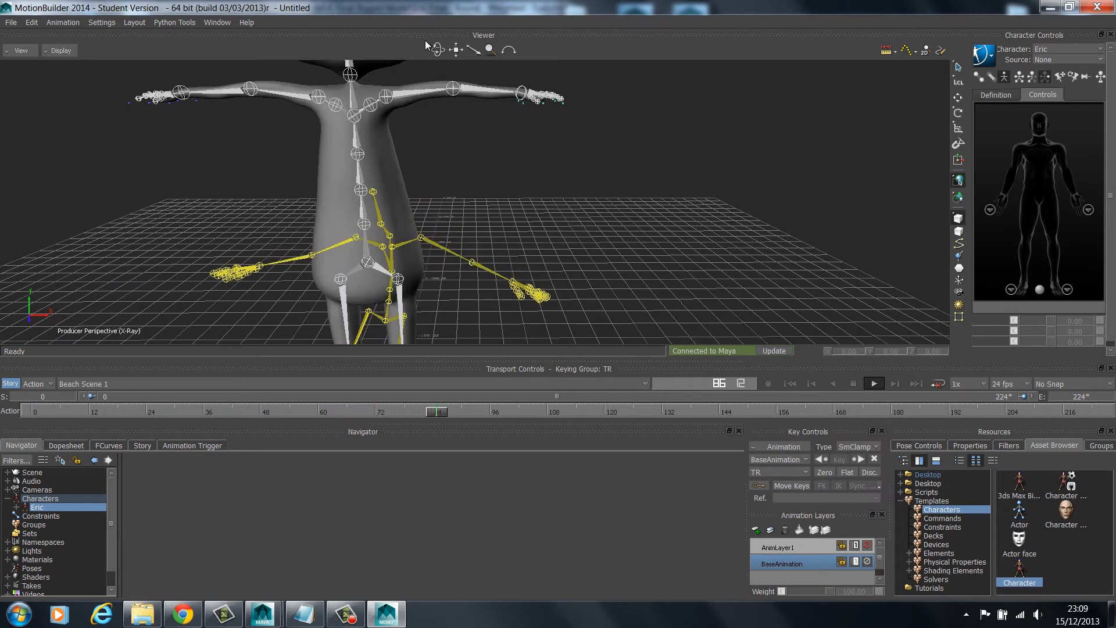
Turn on looped playback, review the imported motion skeleton's movement against Eric from several angles, and stop playback
drag(455, 49, 439, 191)
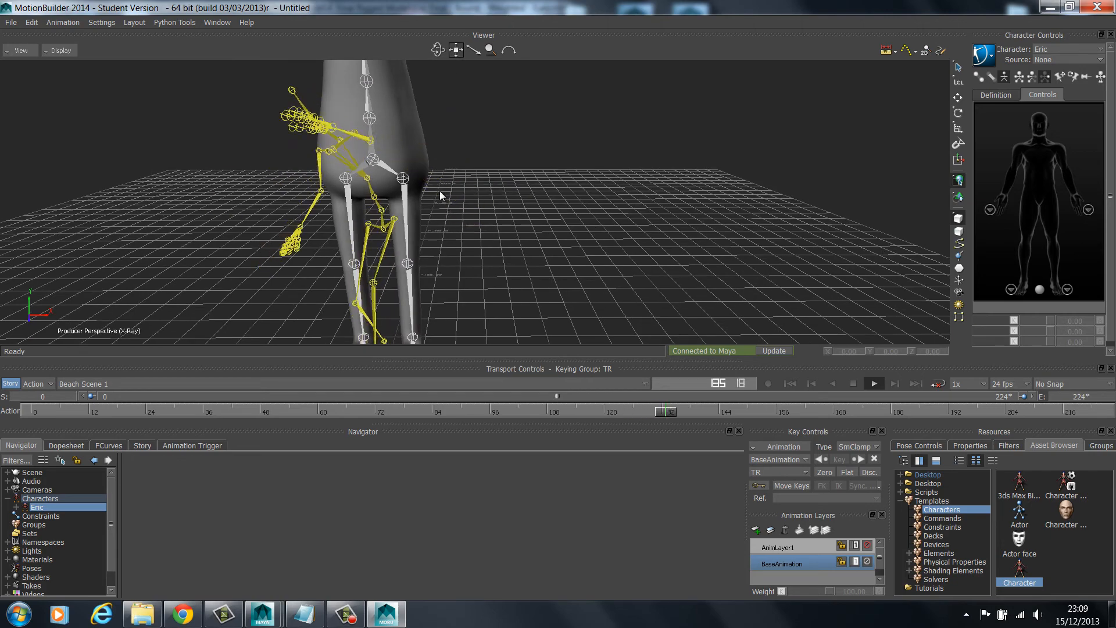
drag(439, 52, 511, 75)
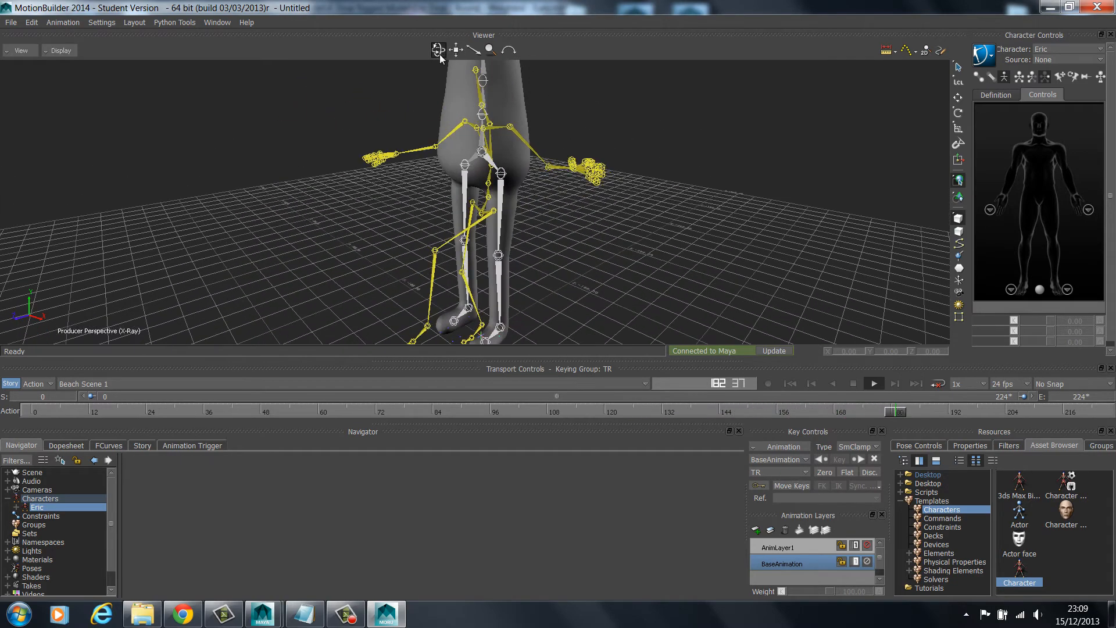
click(937, 384)
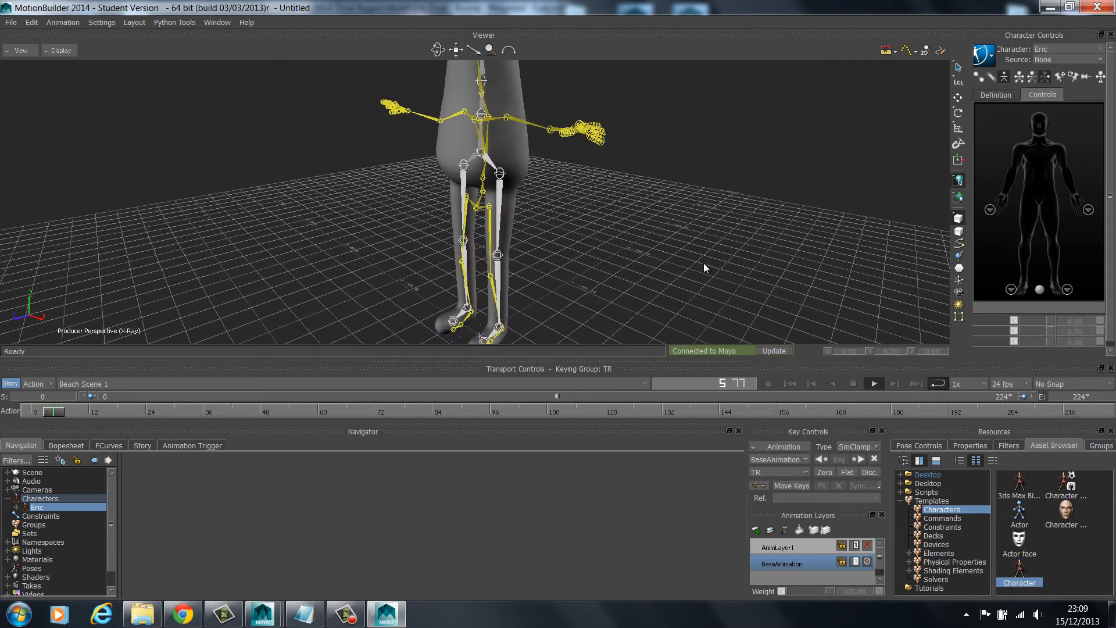
drag(438, 50, 476, 100)
scroll(593, 196, down, 10)
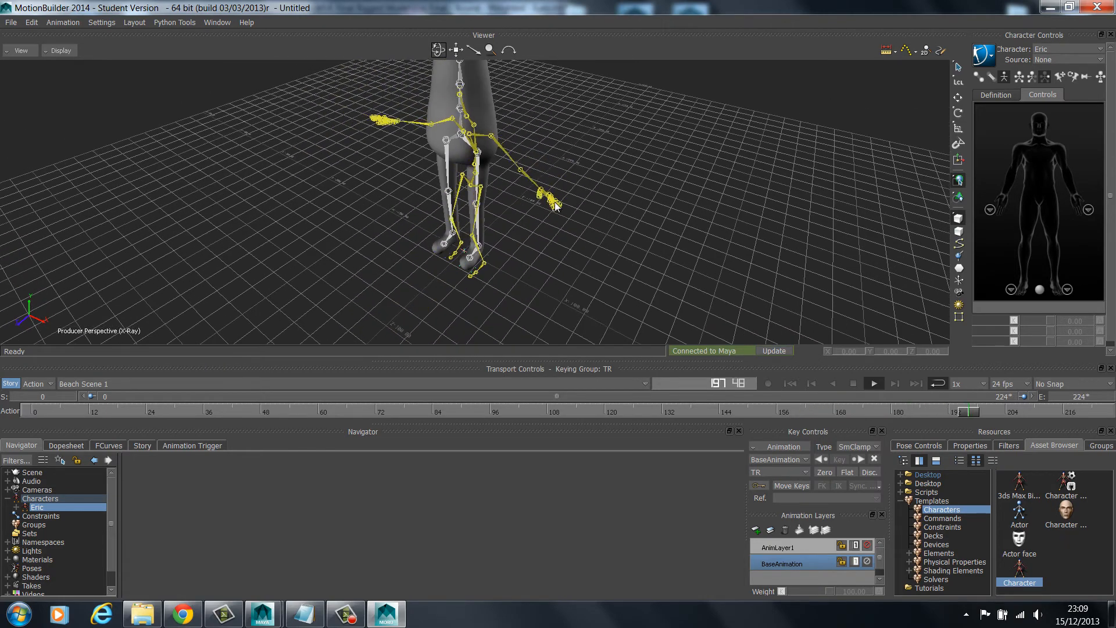
scroll(548, 178, up, 7)
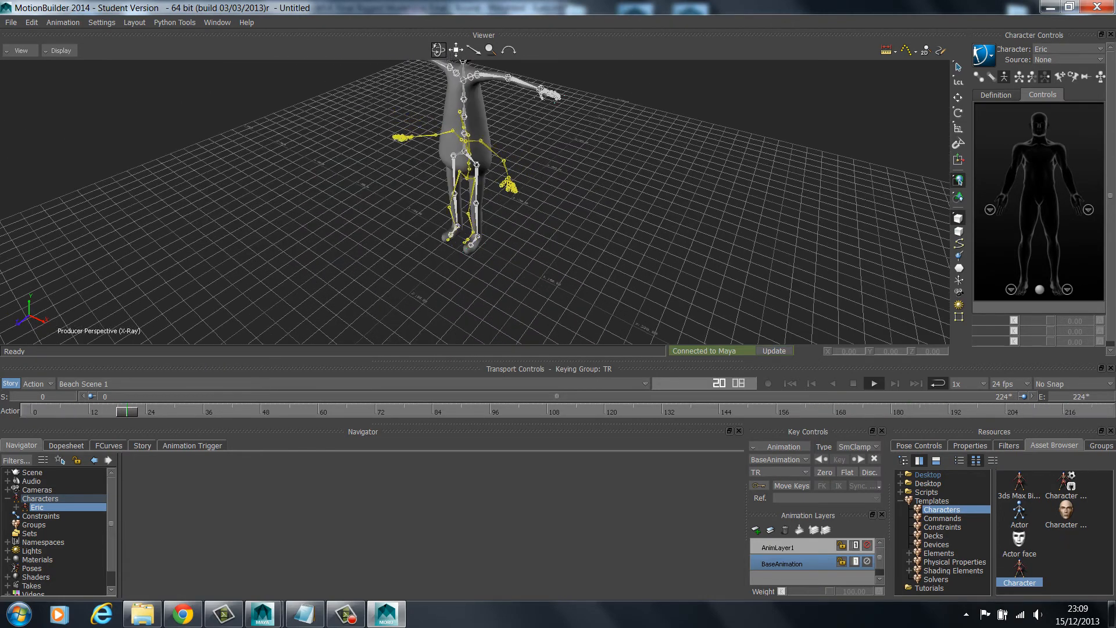
drag(456, 50, 456, 76)
click(852, 383)
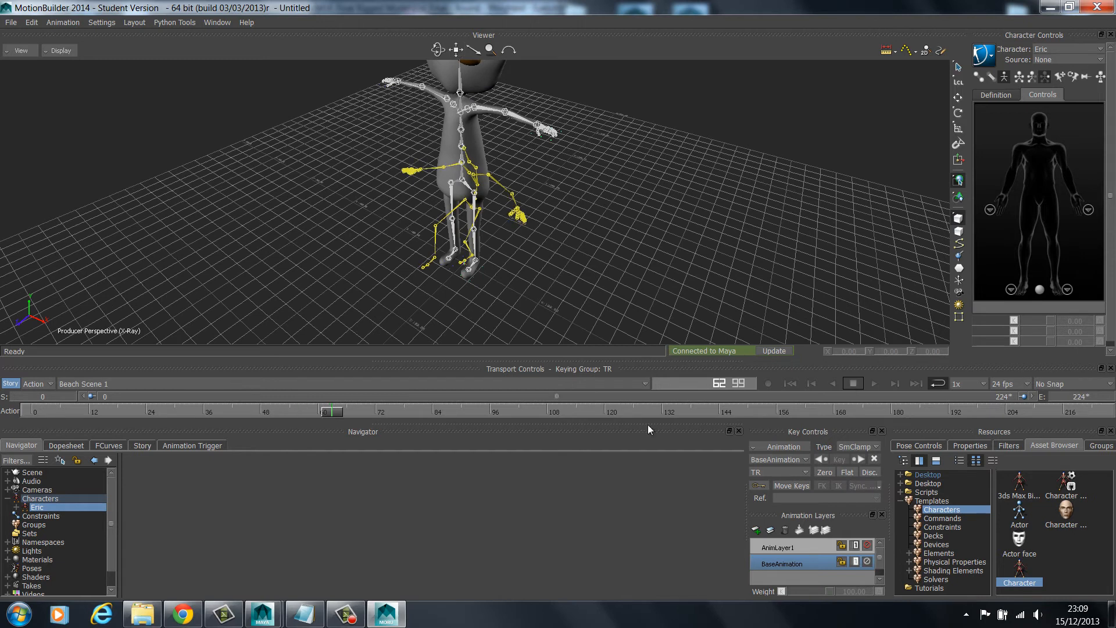
Expand the scene hierarchy, select Eric_Bones and return the Beach Scene 1 take to frame 0
click(8, 472)
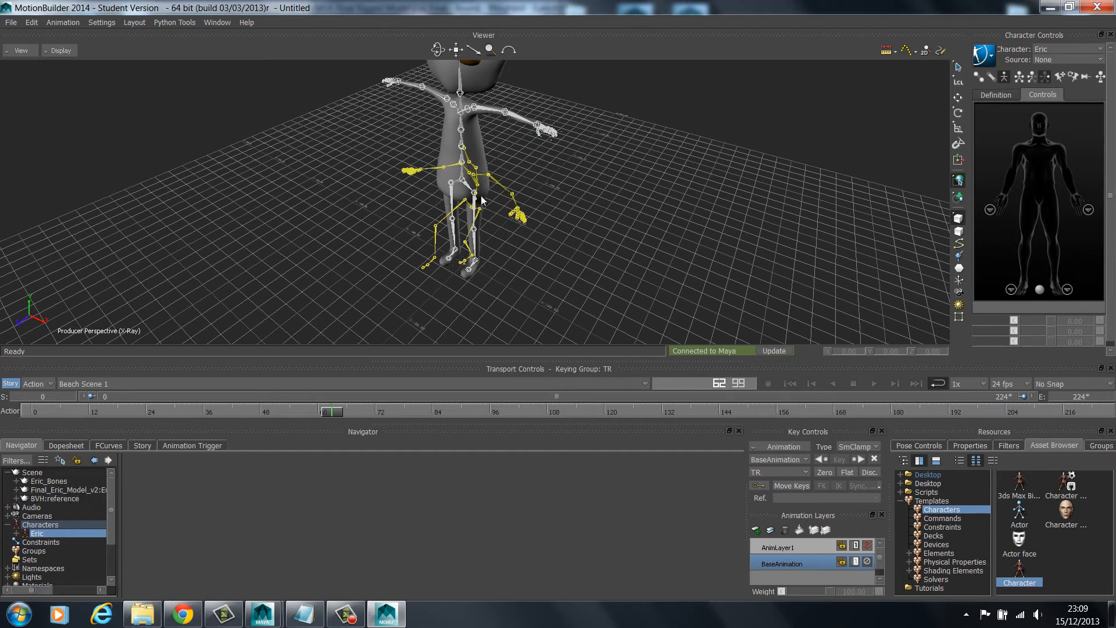
click(47, 481)
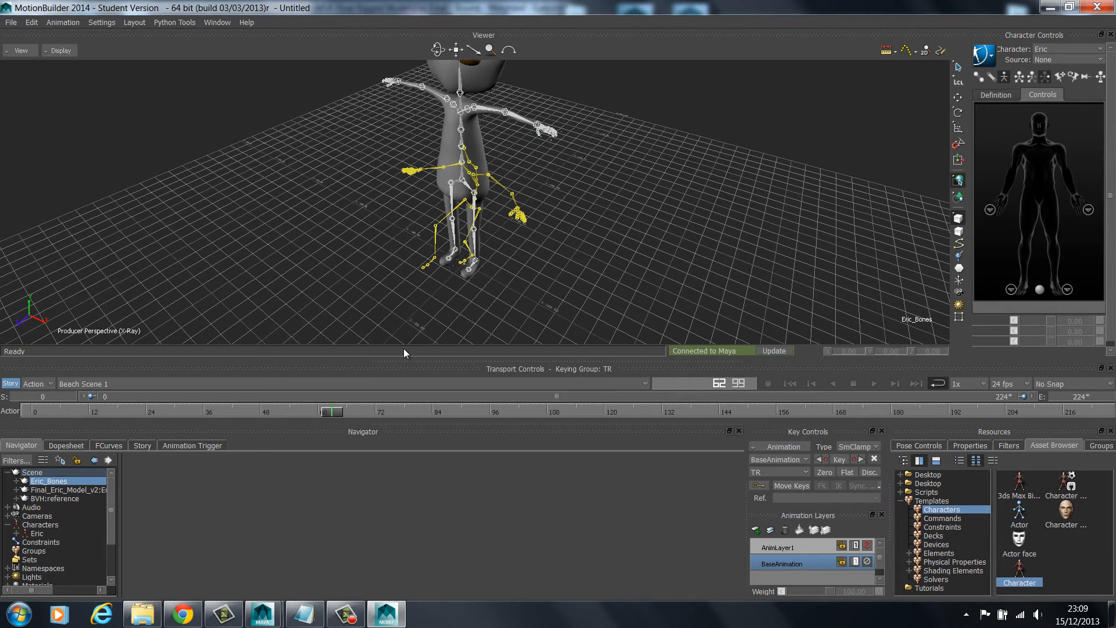
drag(342, 411, 2, 418)
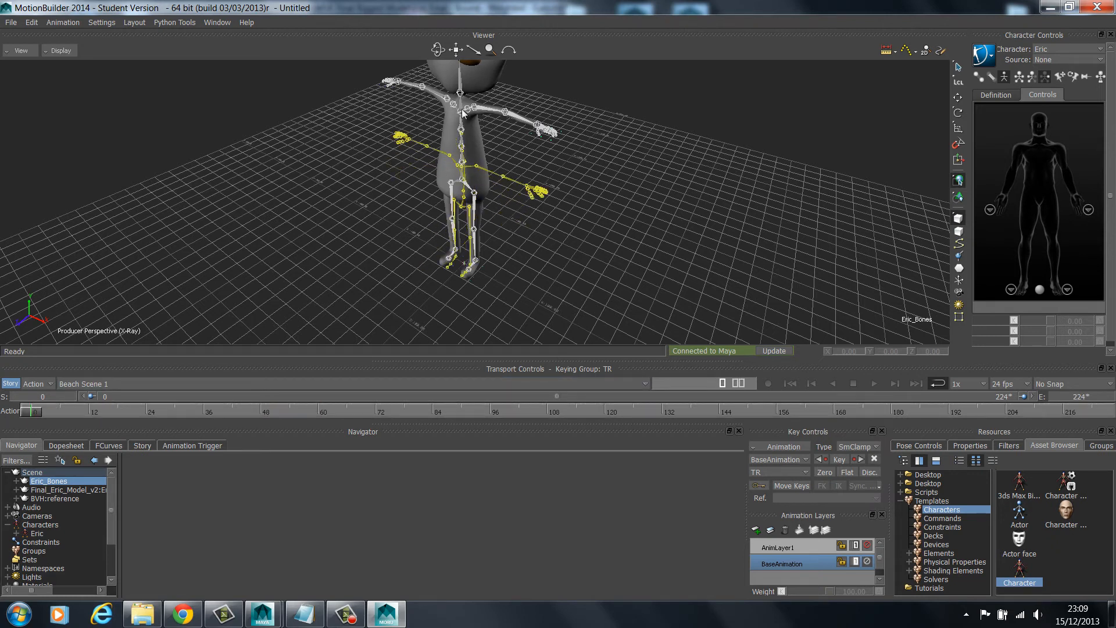
Compare the imported skeleton's stance at frame 0 with its pose around frame 34, ending back at frame 0
drag(438, 50, 488, 23)
ctrl+shift+drag(372, 196, 358, 209)
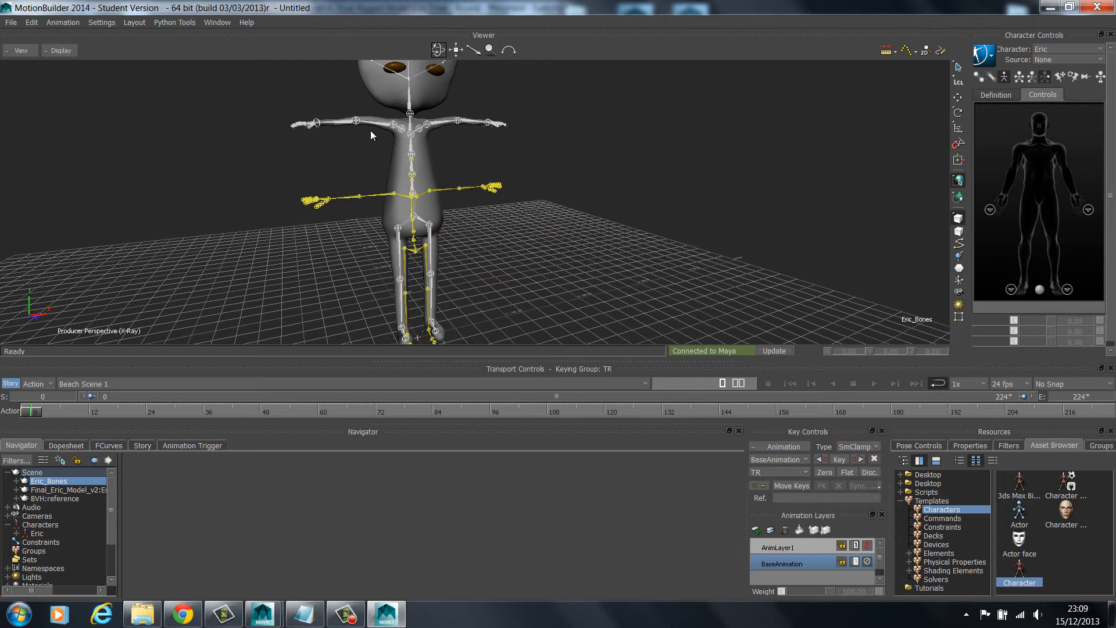
drag(438, 54, 471, 73)
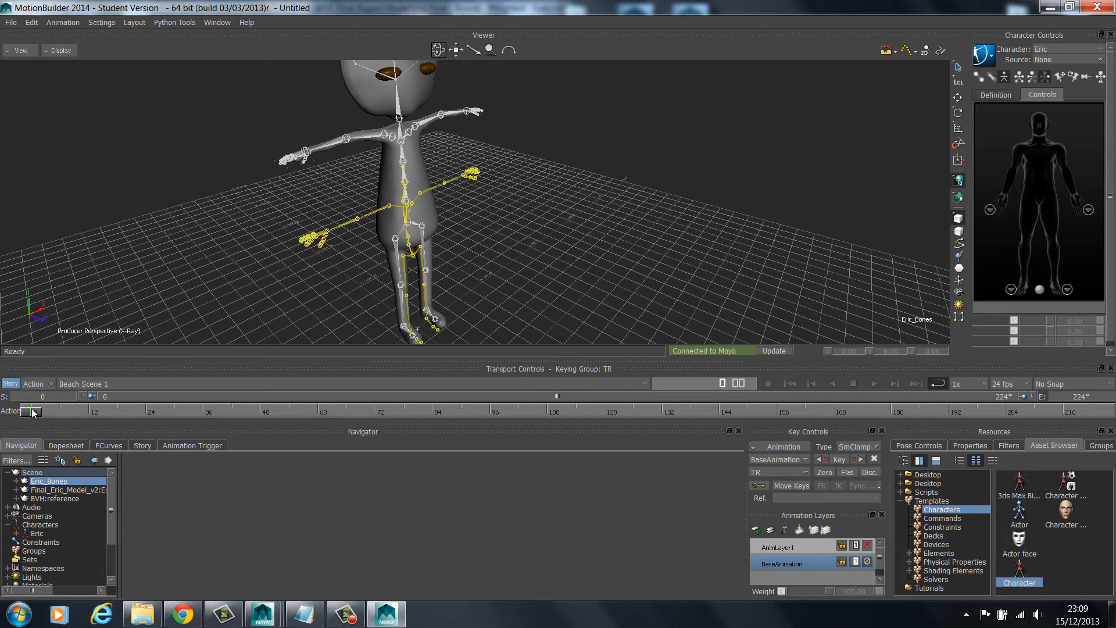
drag(33, 411, 196, 413)
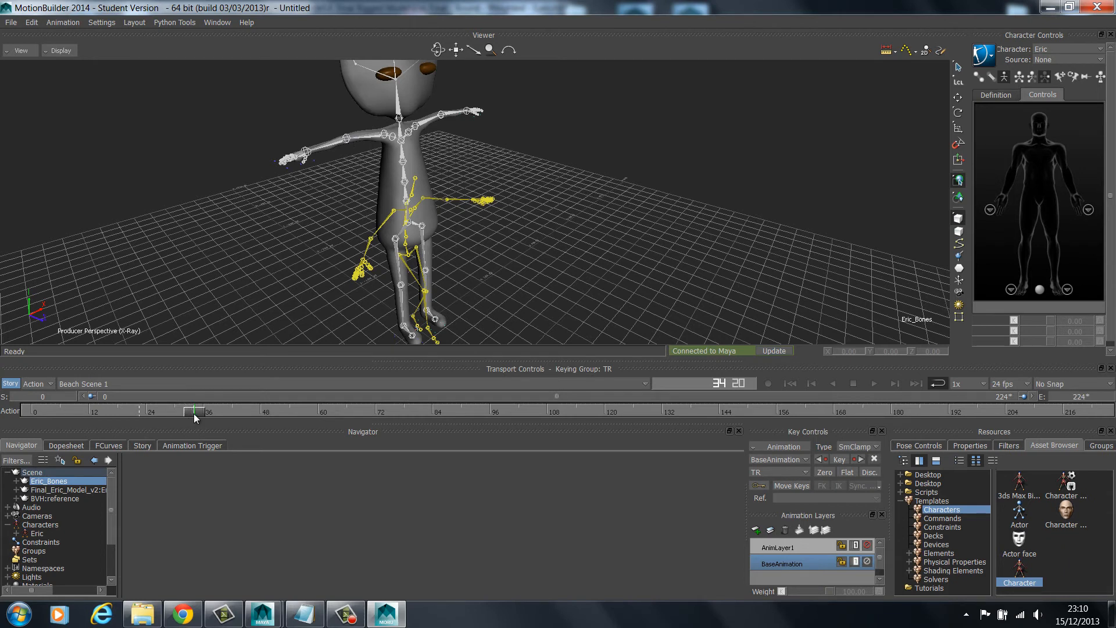
drag(195, 413, 35, 412)
Apply the Character template to the imported BVH skeleton's hips and characterize it as a Biped
click(59, 498)
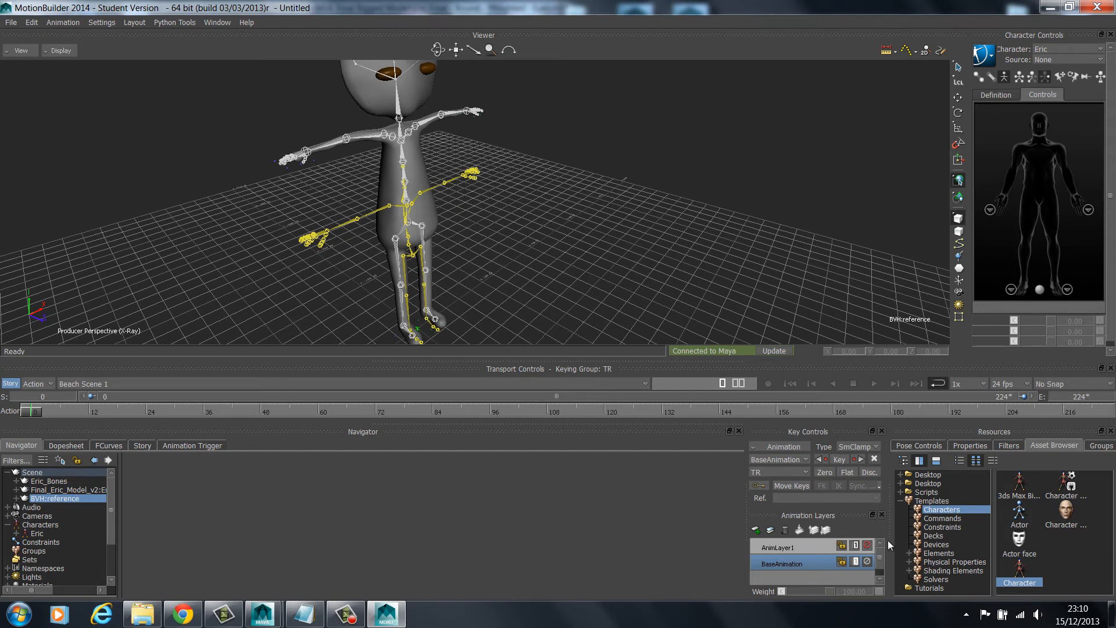
drag(1020, 571, 410, 254)
click(433, 259)
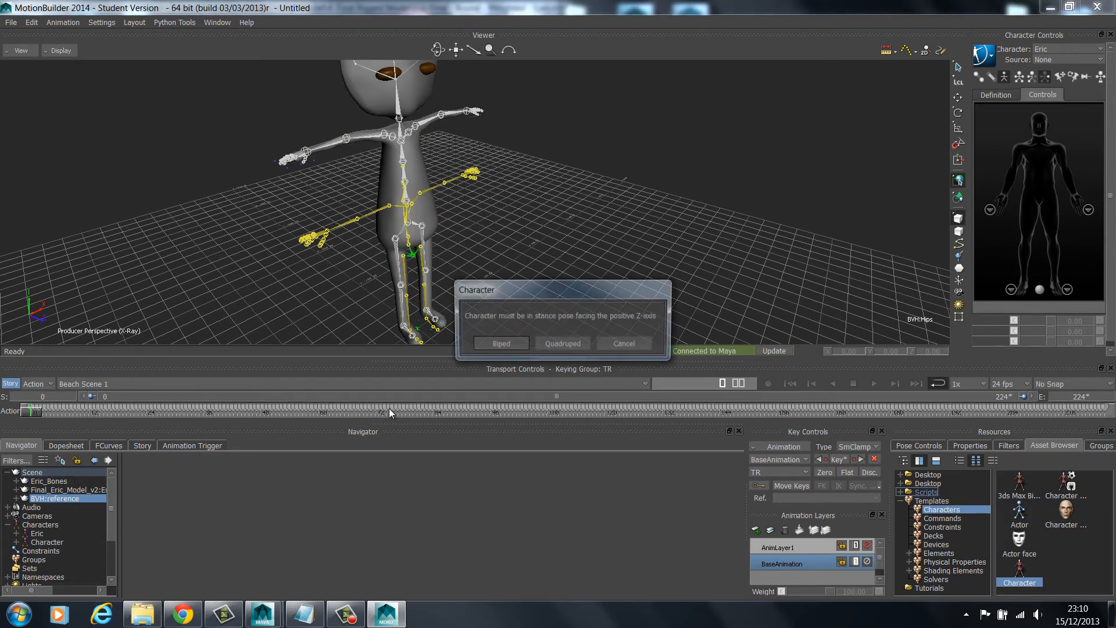
click(498, 342)
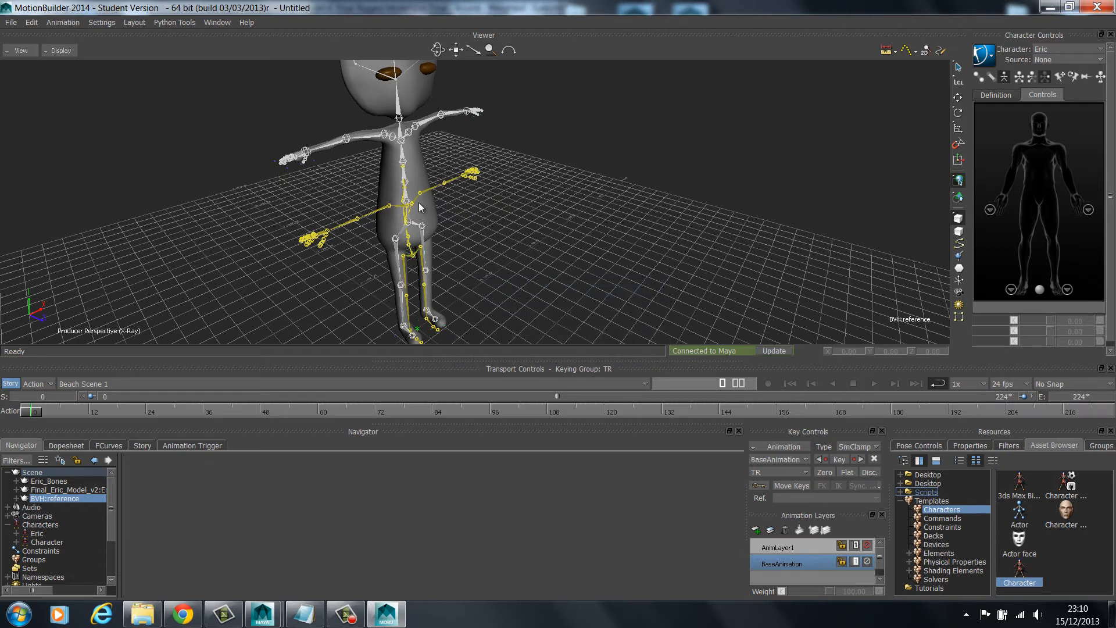
Rename the motion skeleton's new character definition as Mocap
click(47, 542)
right_click(46, 542)
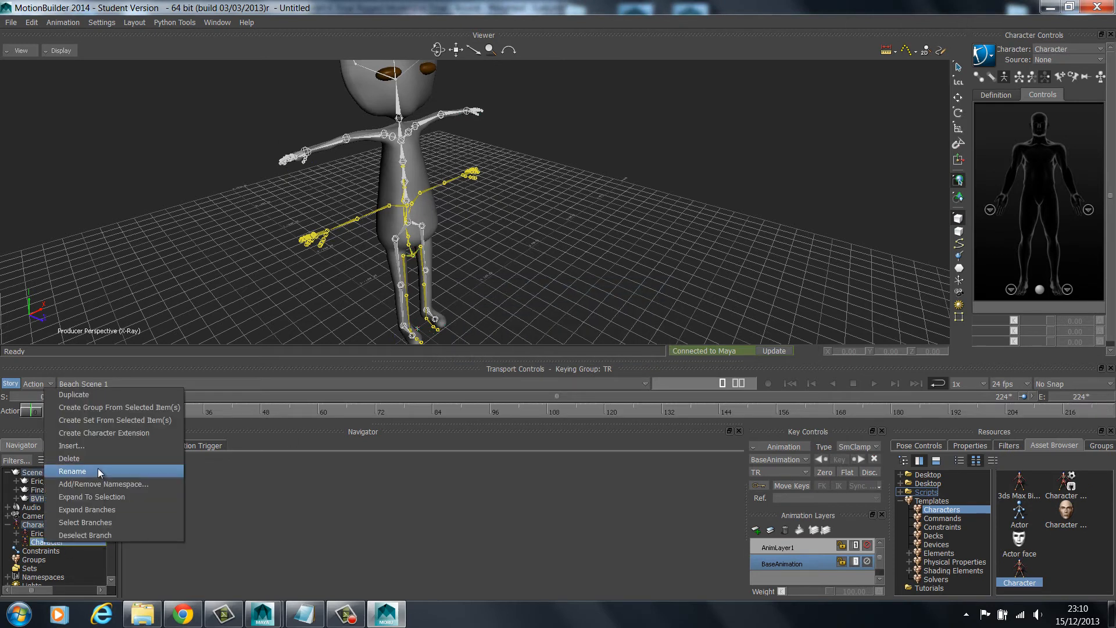
click(99, 471)
text(M)
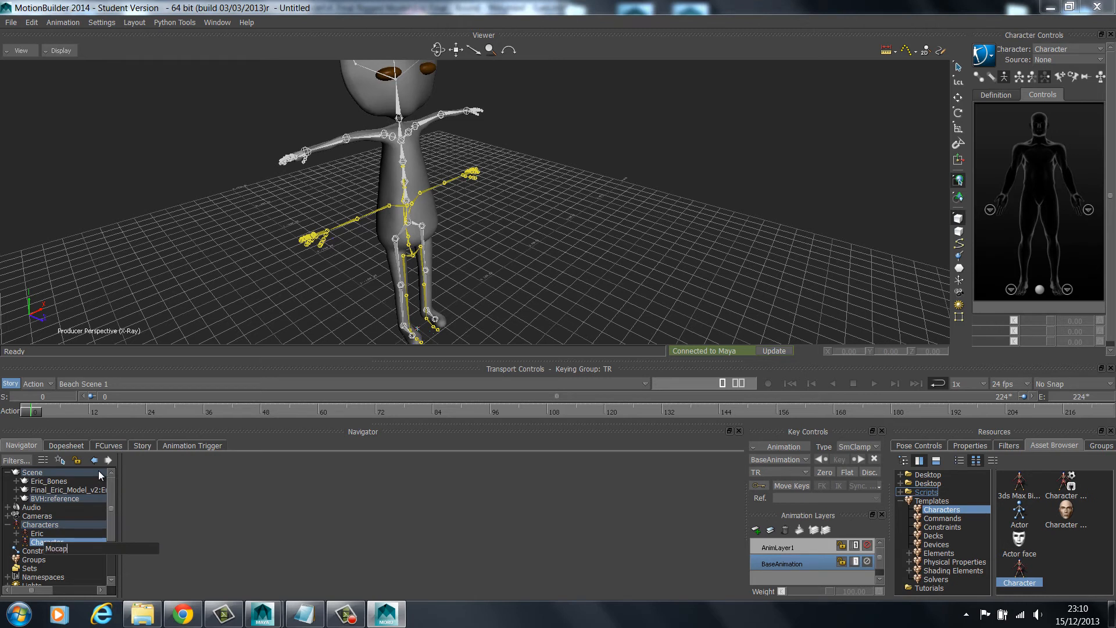
text(ocap)
key(Return)
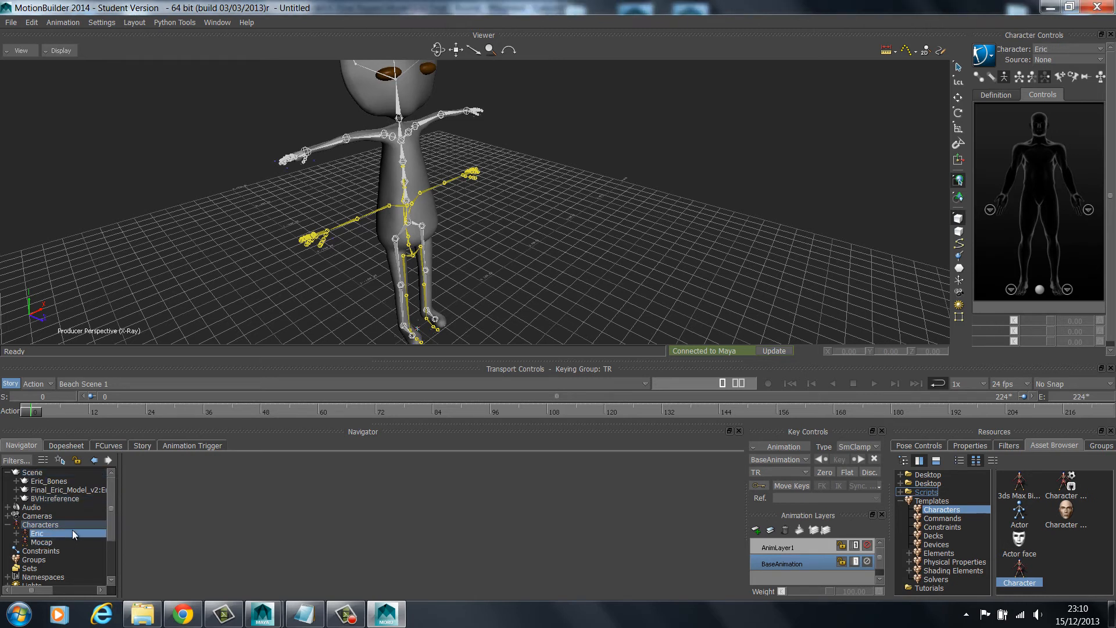
Set Eric's input type to Character with Mocap as the input source, and make the input active
click(72, 530)
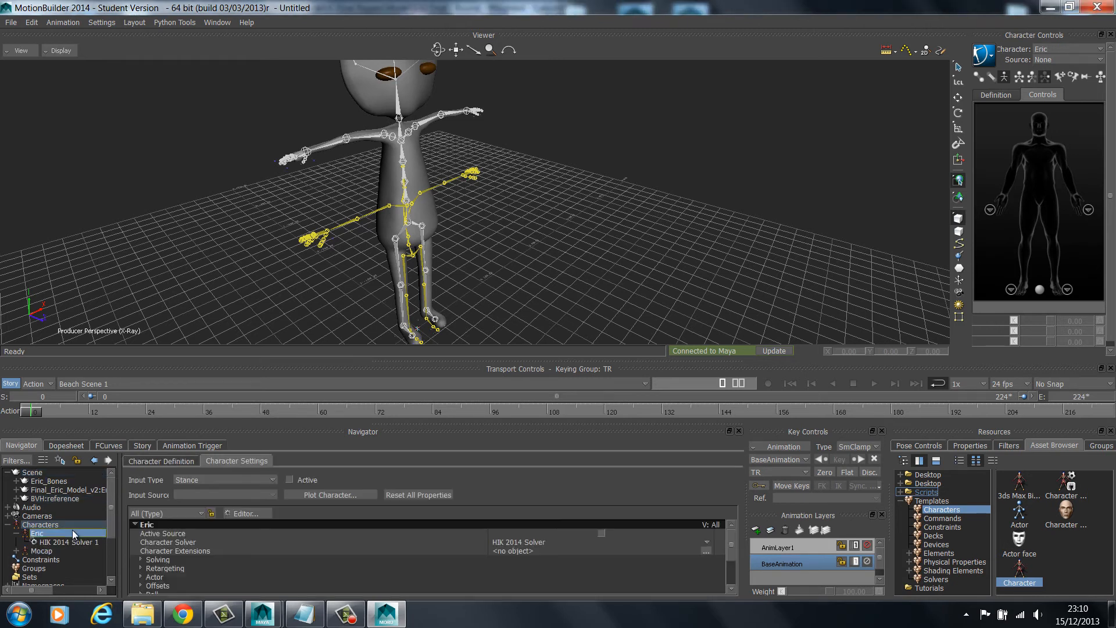
click(256, 480)
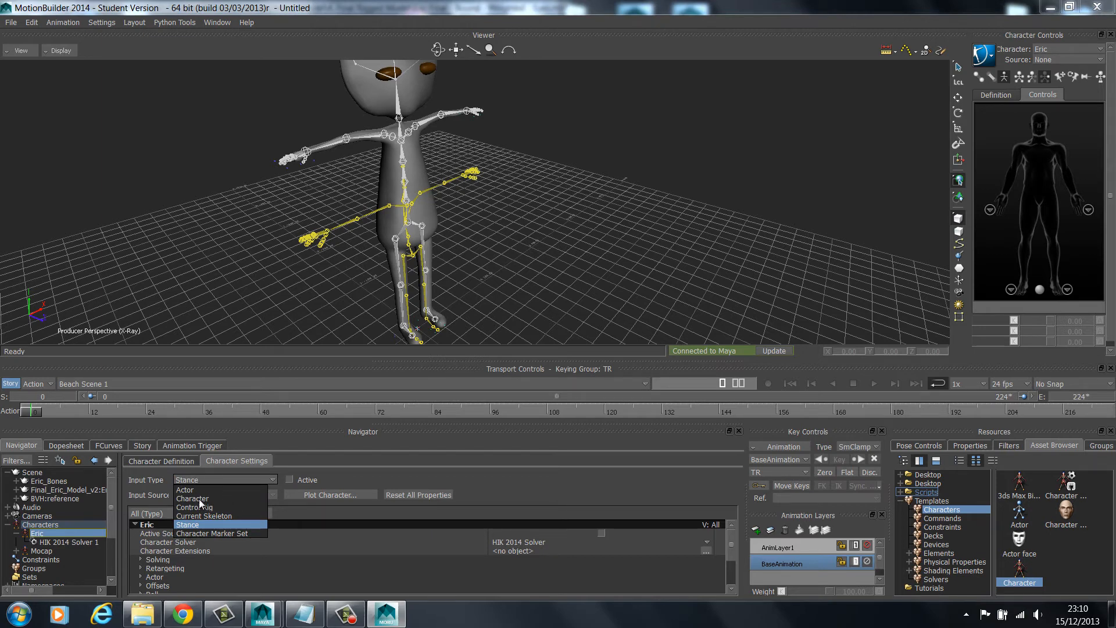
click(44, 551)
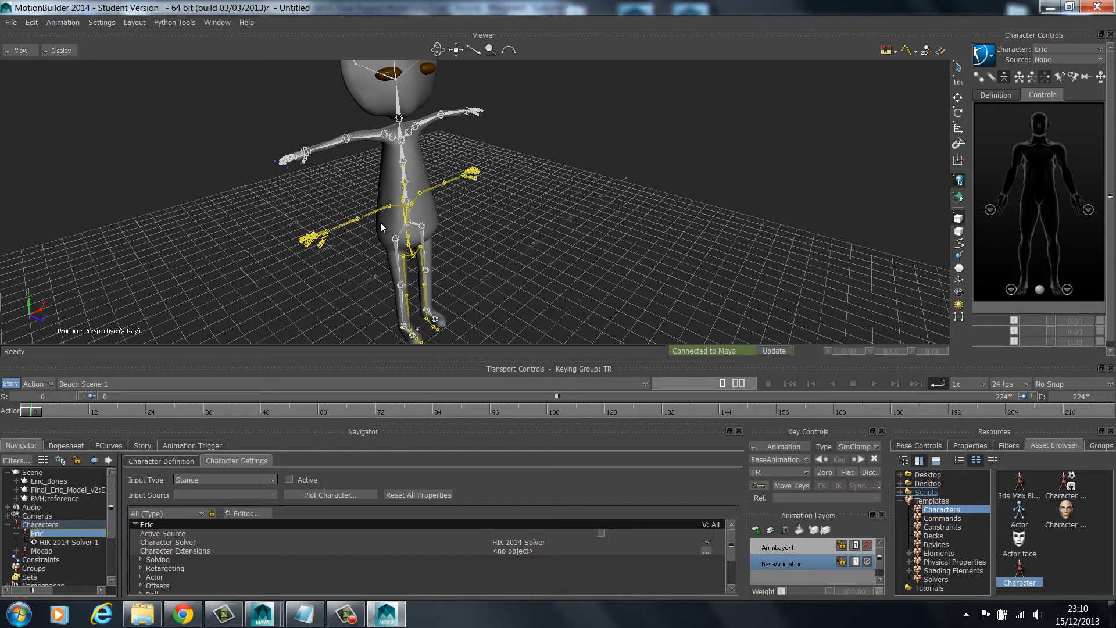
click(51, 525)
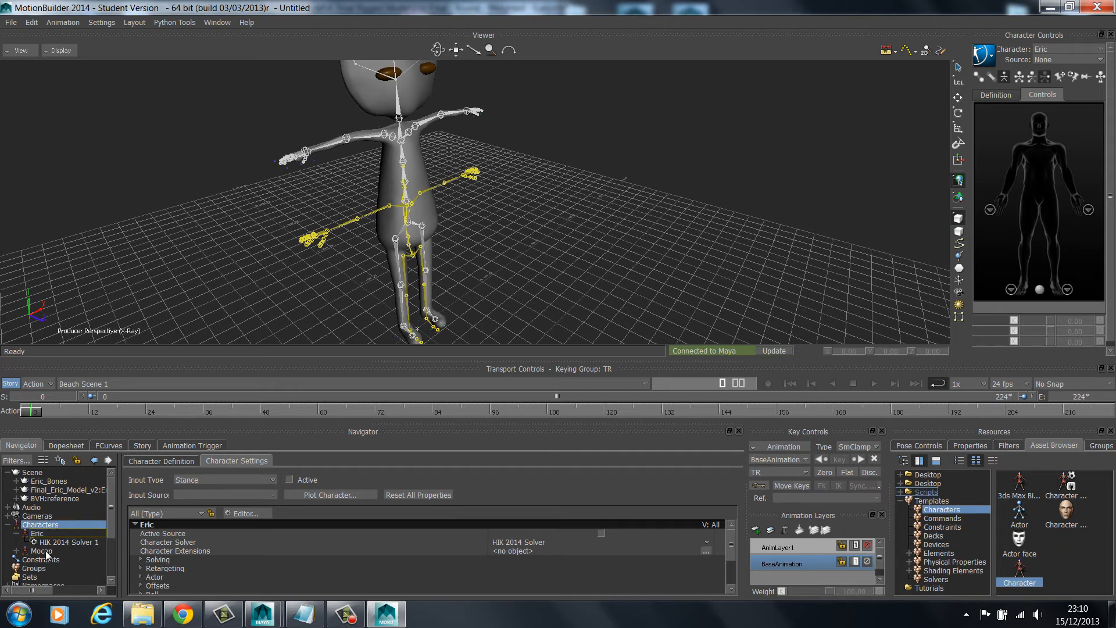
click(37, 533)
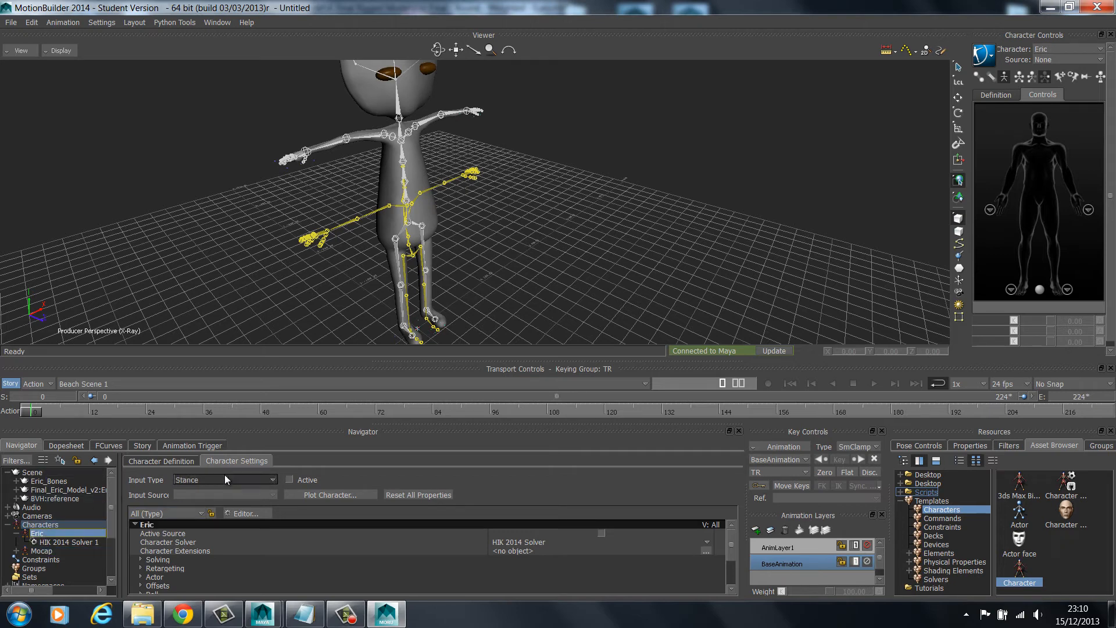
click(224, 479)
click(209, 504)
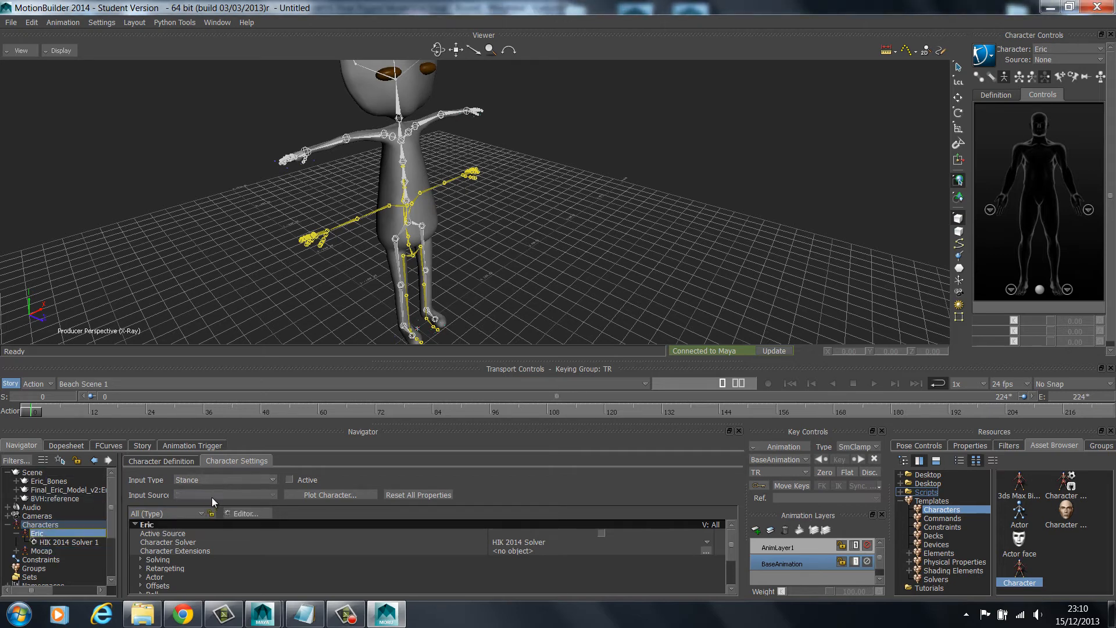
click(289, 479)
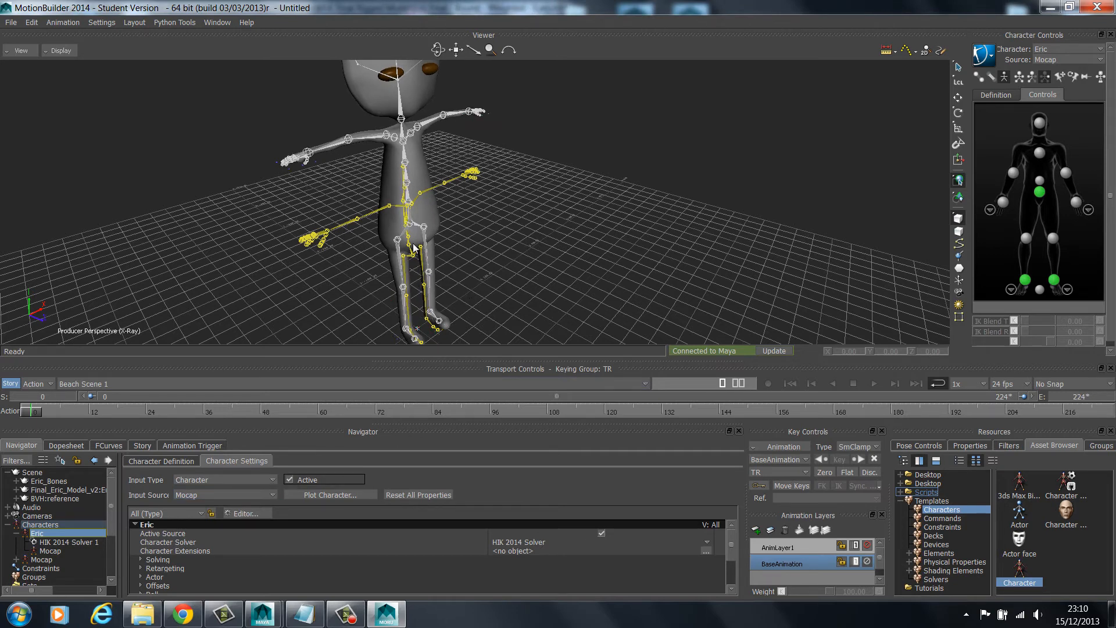
Play the take to review Eric following the mocap from the front, and stop playback
click(875, 383)
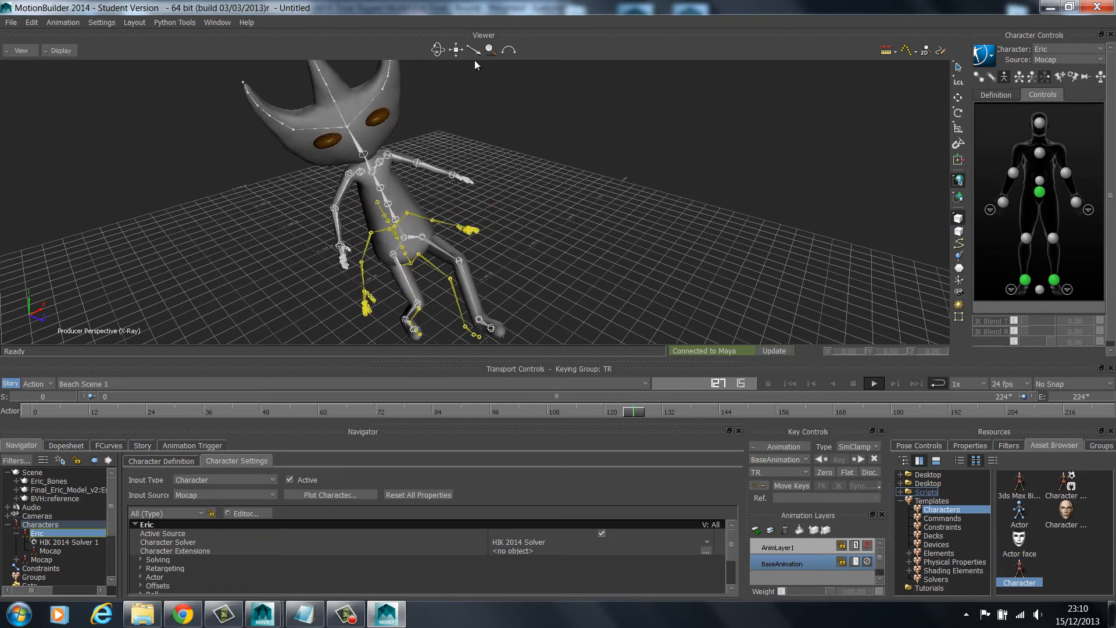
drag(438, 49, 320, 42)
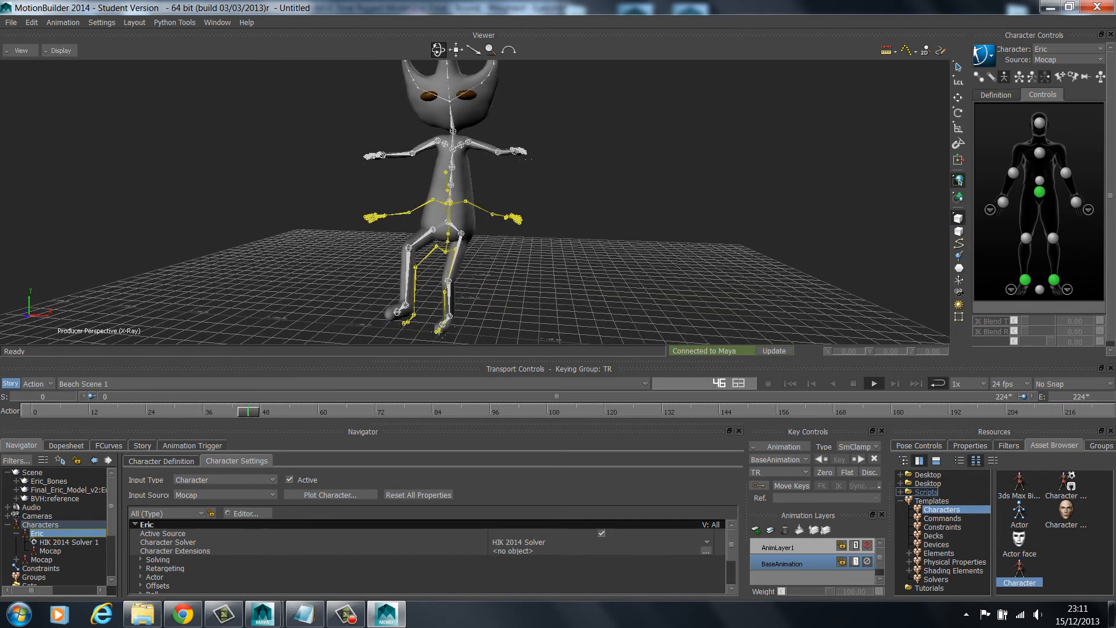
click(853, 383)
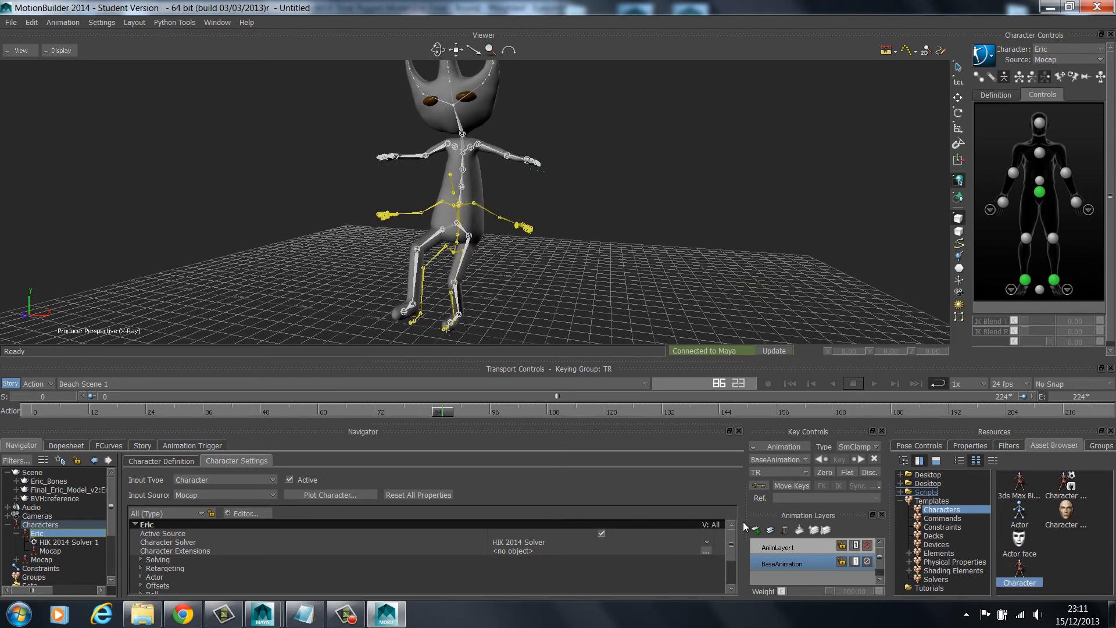
Enable Match Source in Eric's Retargeting settings
scroll(731, 546, down, 1)
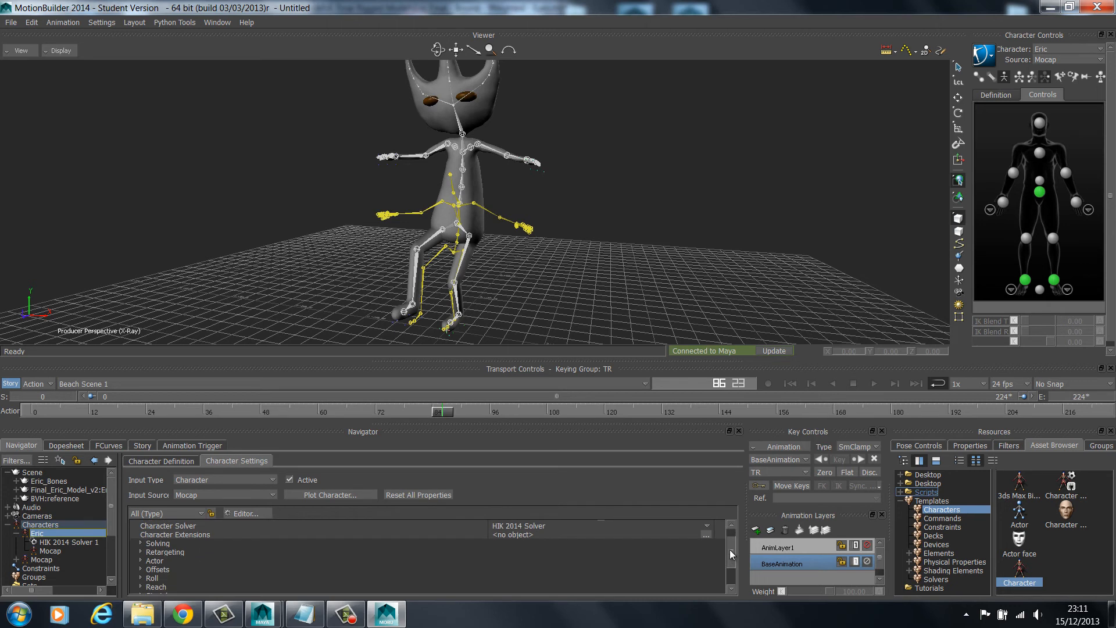
click(141, 552)
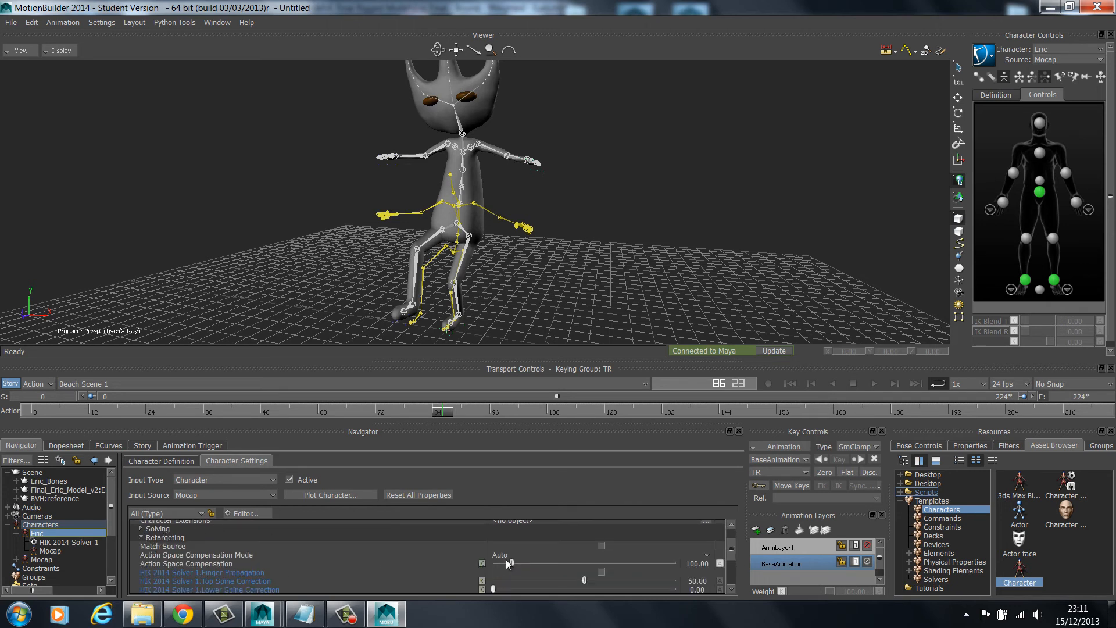
click(602, 546)
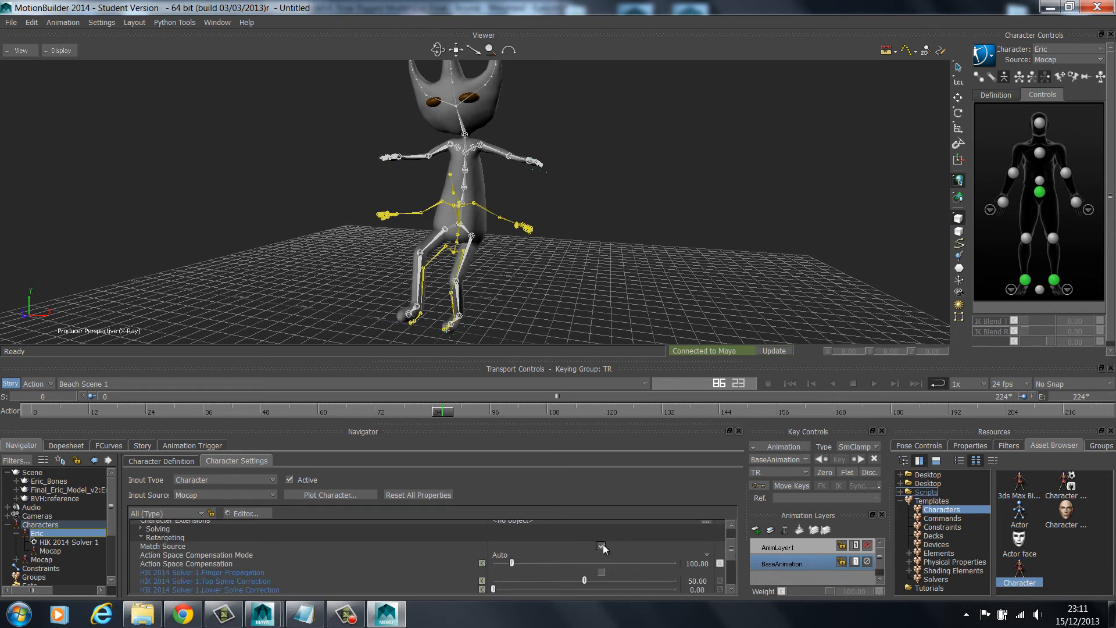
click(141, 536)
Toggle Human Limits in Eric's Actor settings
click(141, 546)
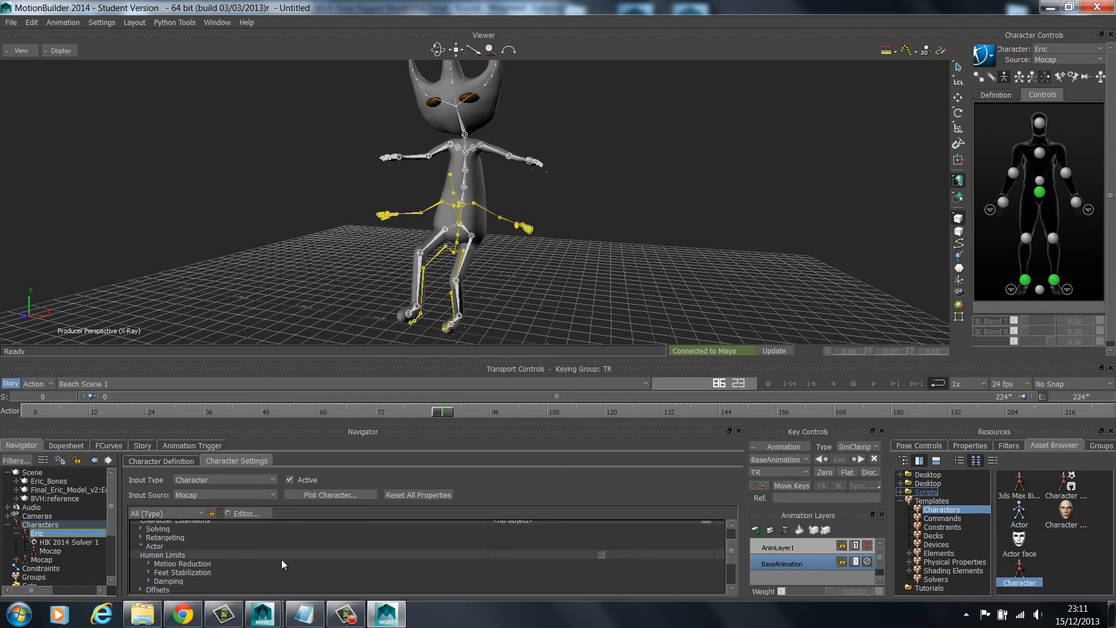
click(601, 555)
click(141, 546)
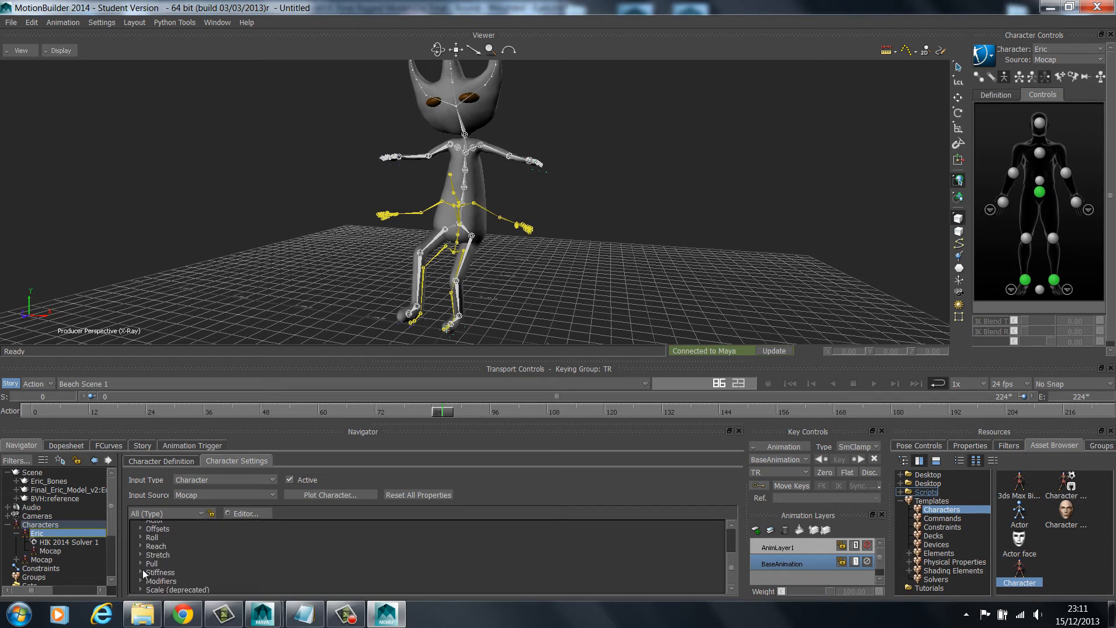
Enable Feet Floor Contact in the Floor Contacts modifiers and collapse all of Eric's property groups
click(143, 580)
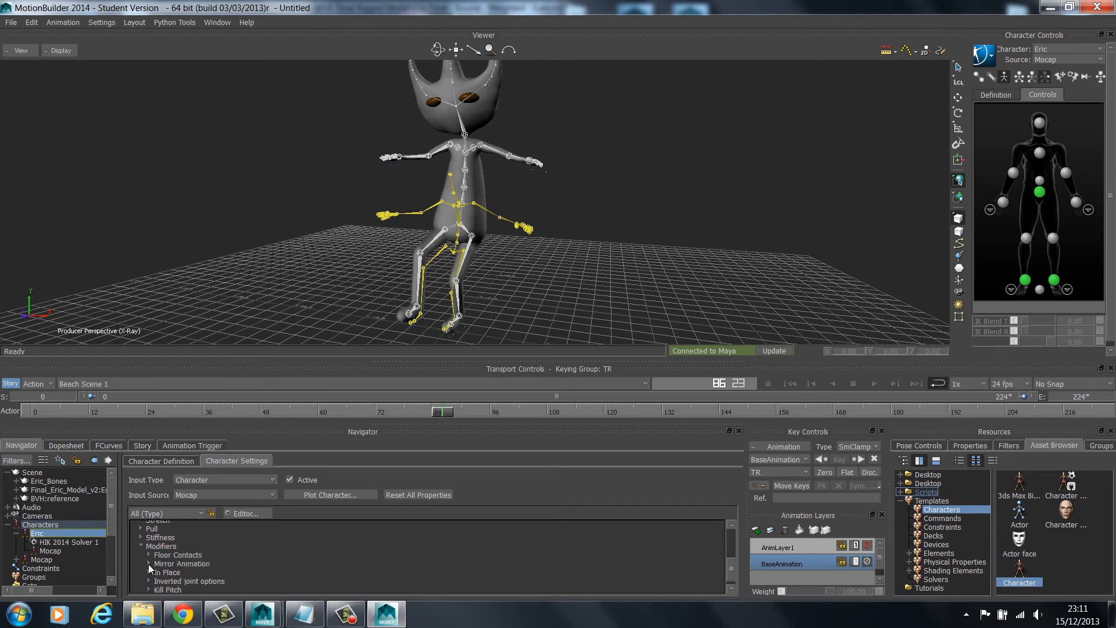
click(149, 563)
click(148, 563)
click(149, 554)
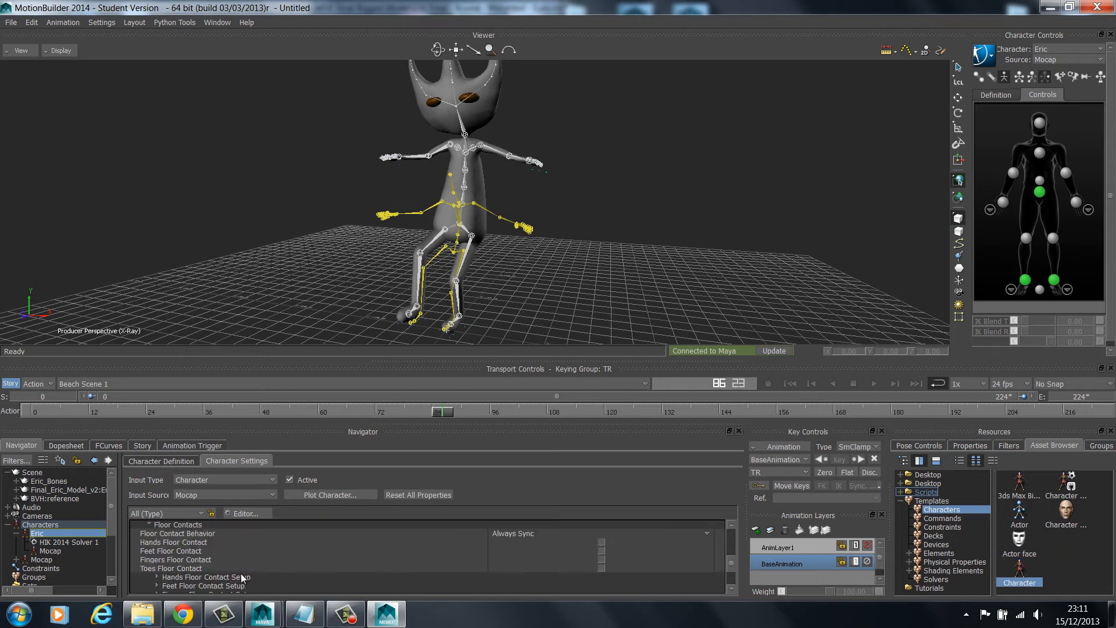
click(602, 550)
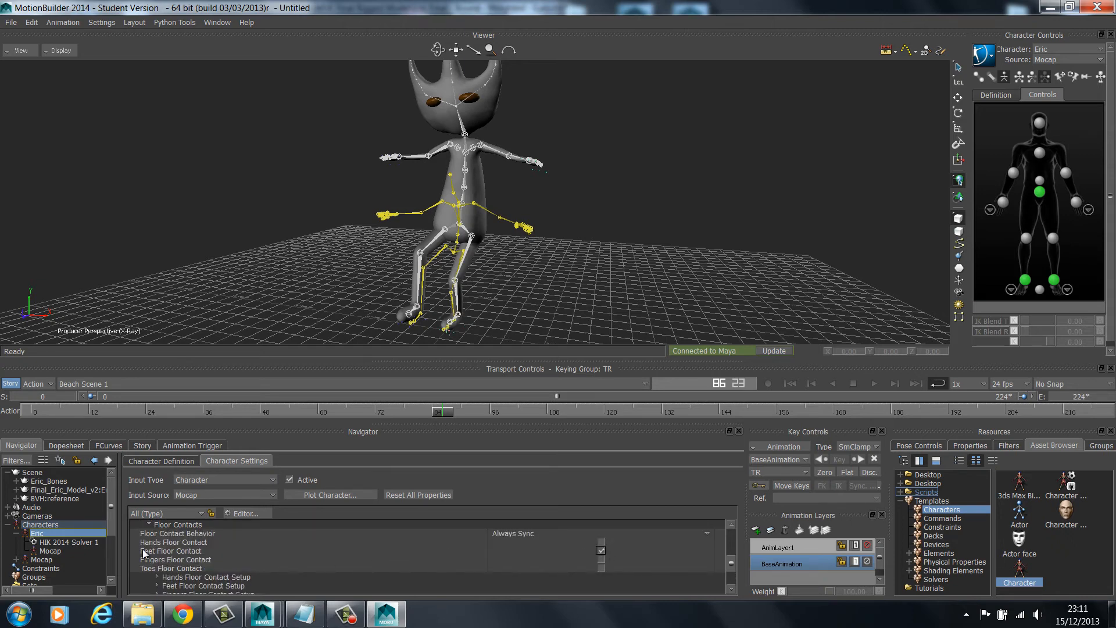
click(150, 525)
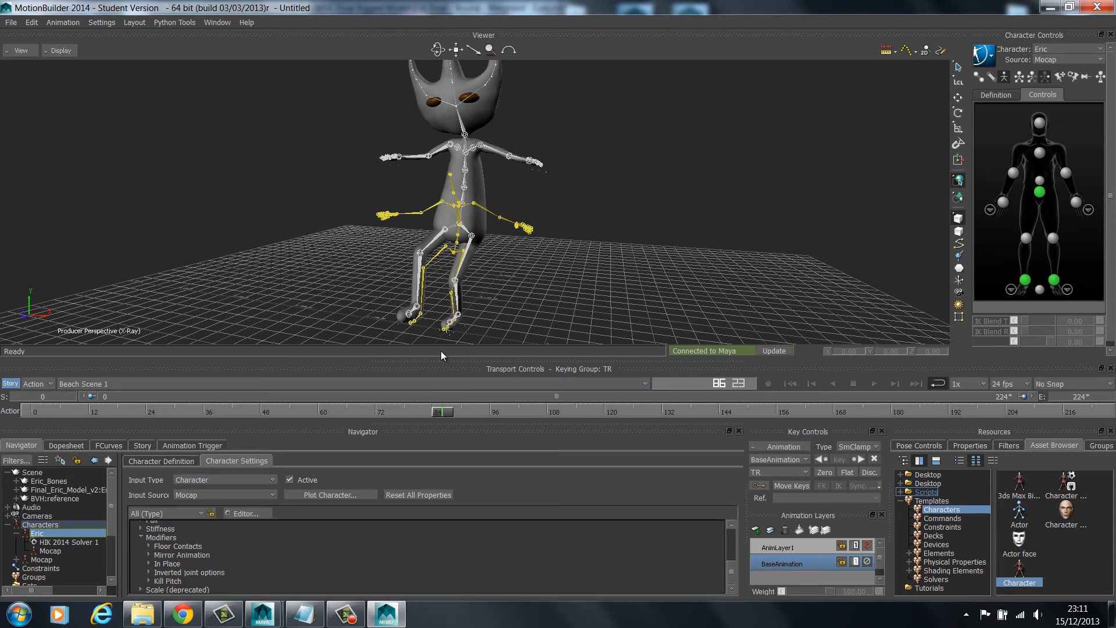
click(141, 538)
scroll(151, 572, up, 3)
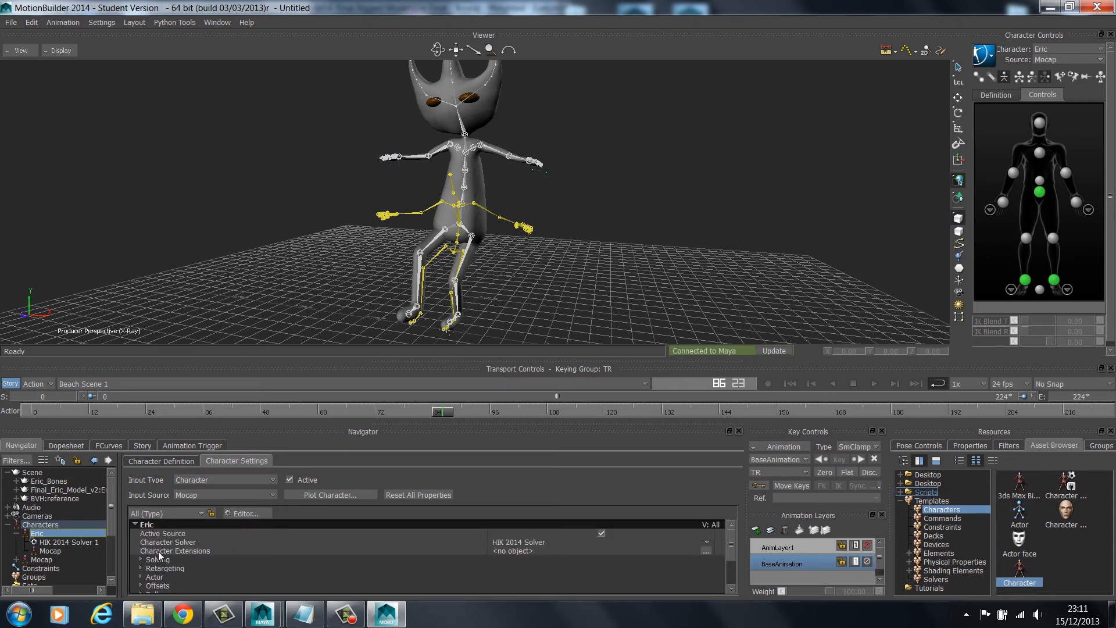
click(135, 525)
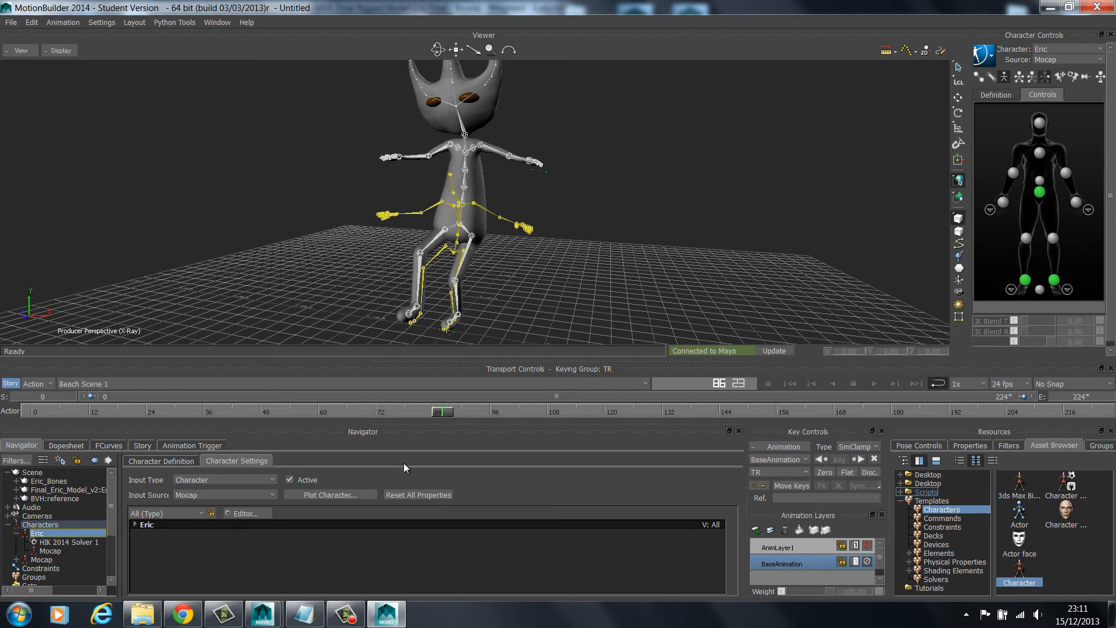
Play the take, and plot Eric's animation to the skeleton with the Gimbal Killer rotation filter
click(874, 383)
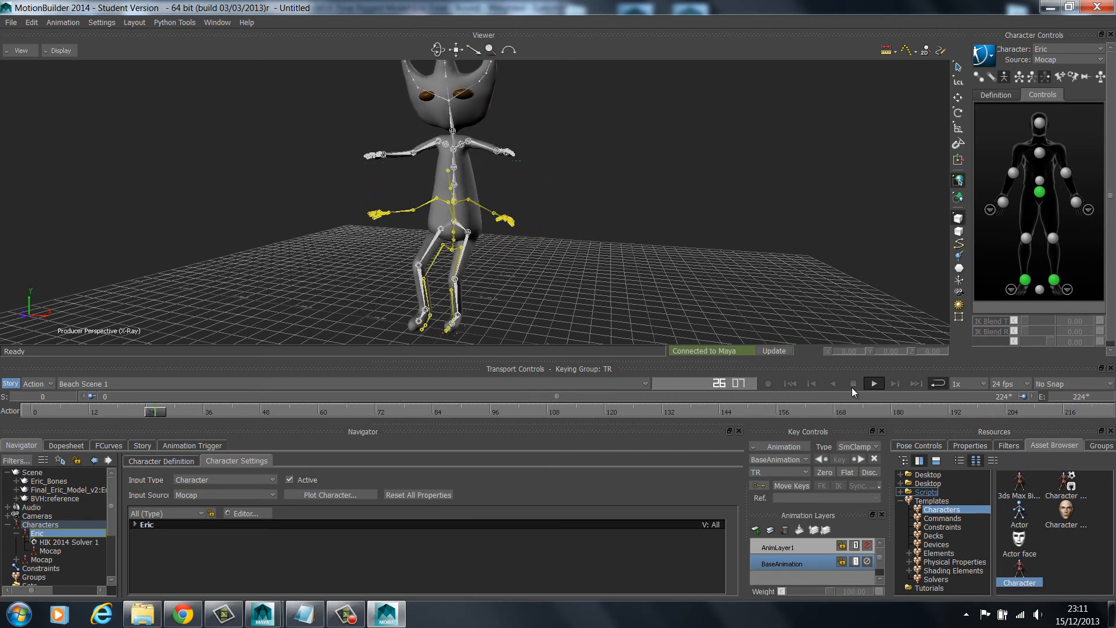
click(329, 495)
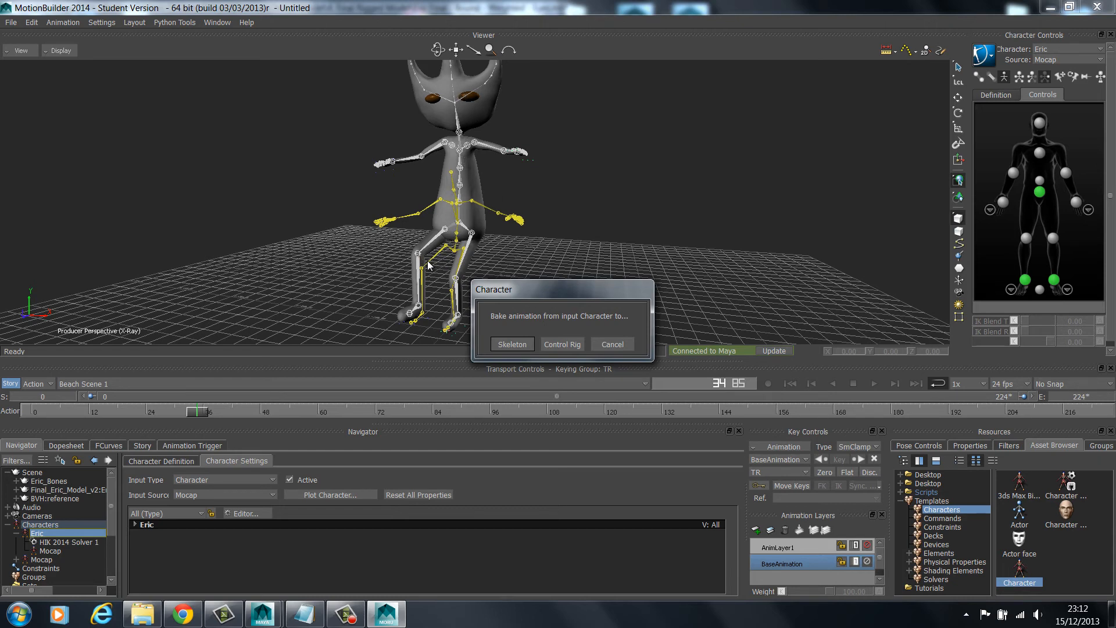
click(515, 347)
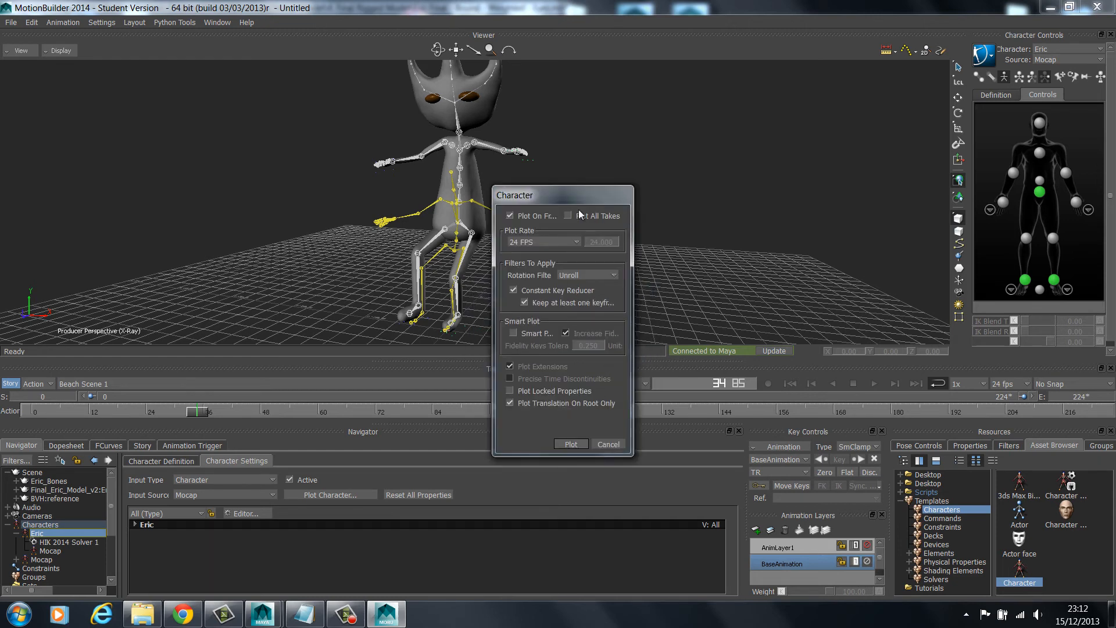
click(587, 276)
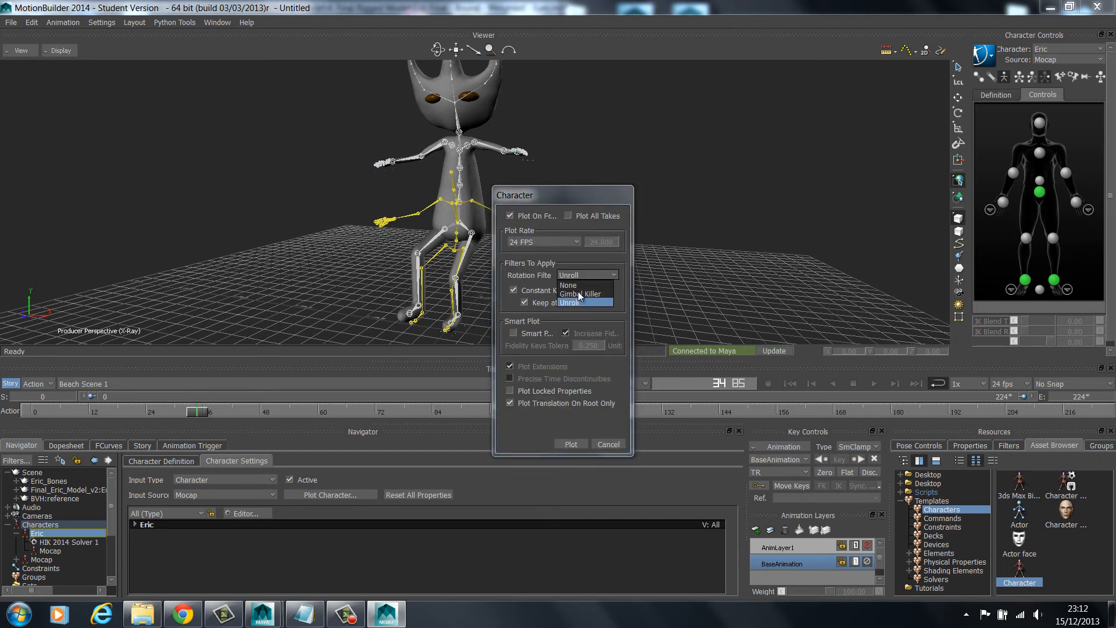
click(579, 294)
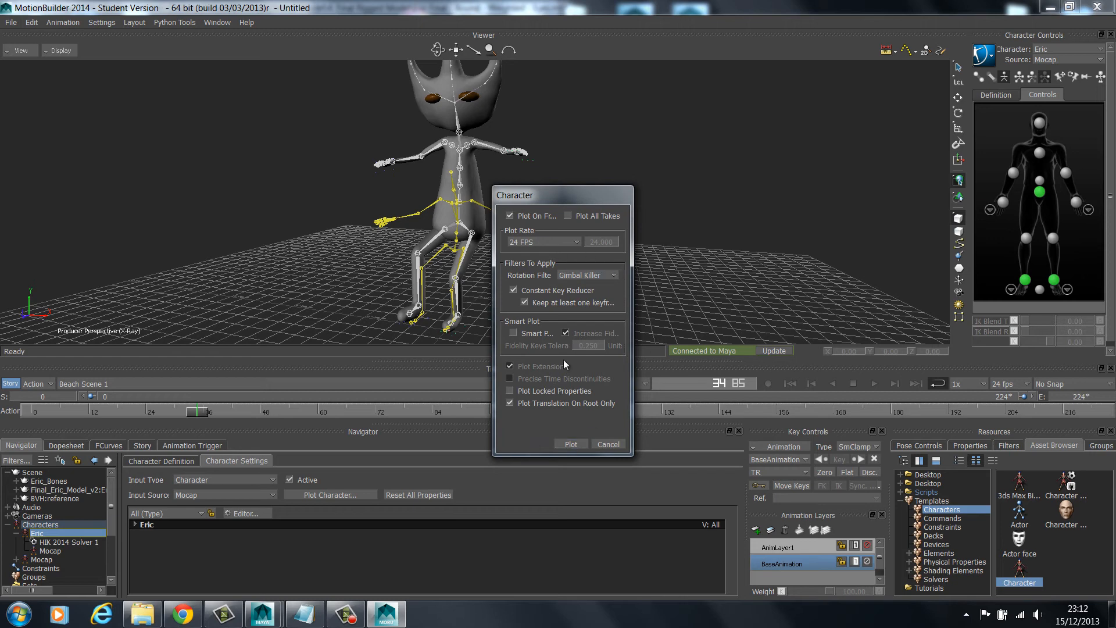
click(571, 444)
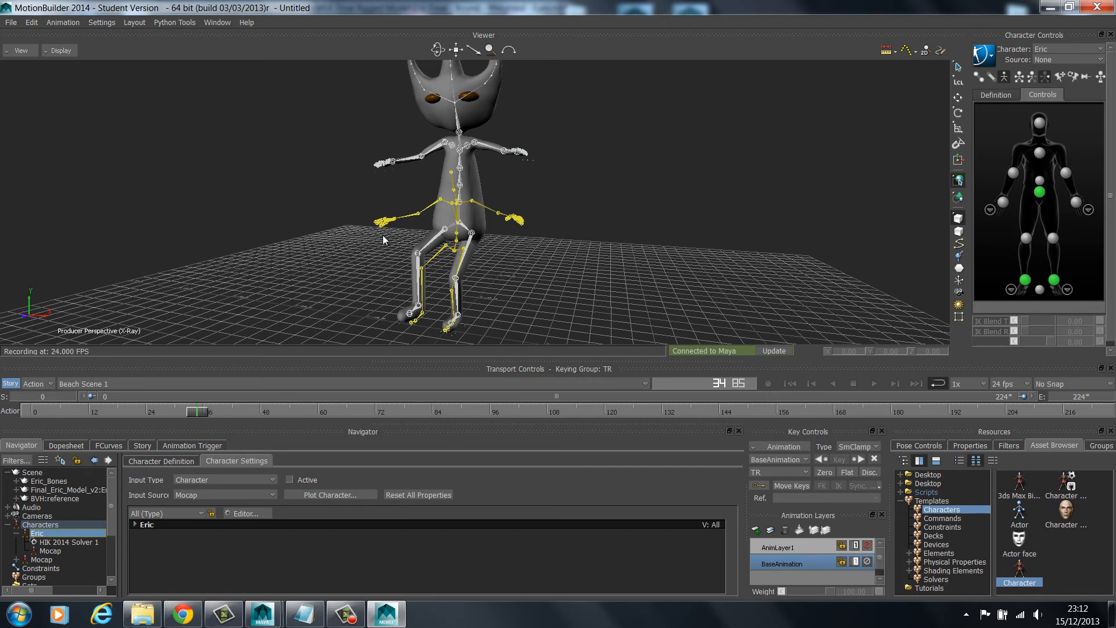
Set the viewer display to Normal instead of X-Ray and hide the skeletons
click(471, 233)
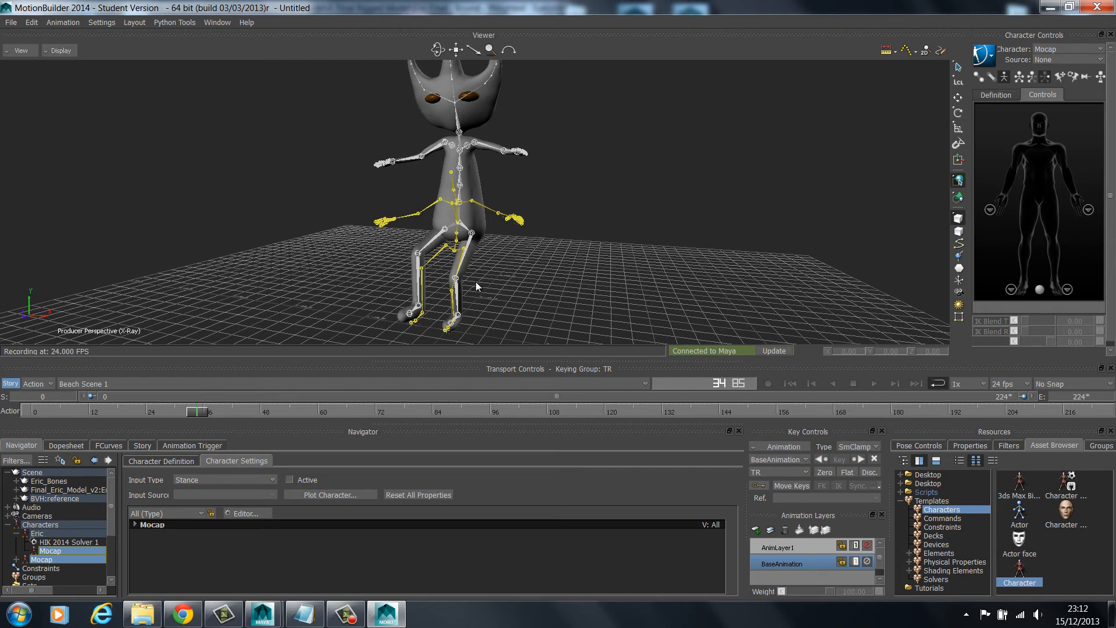
click(55, 50)
click(64, 68)
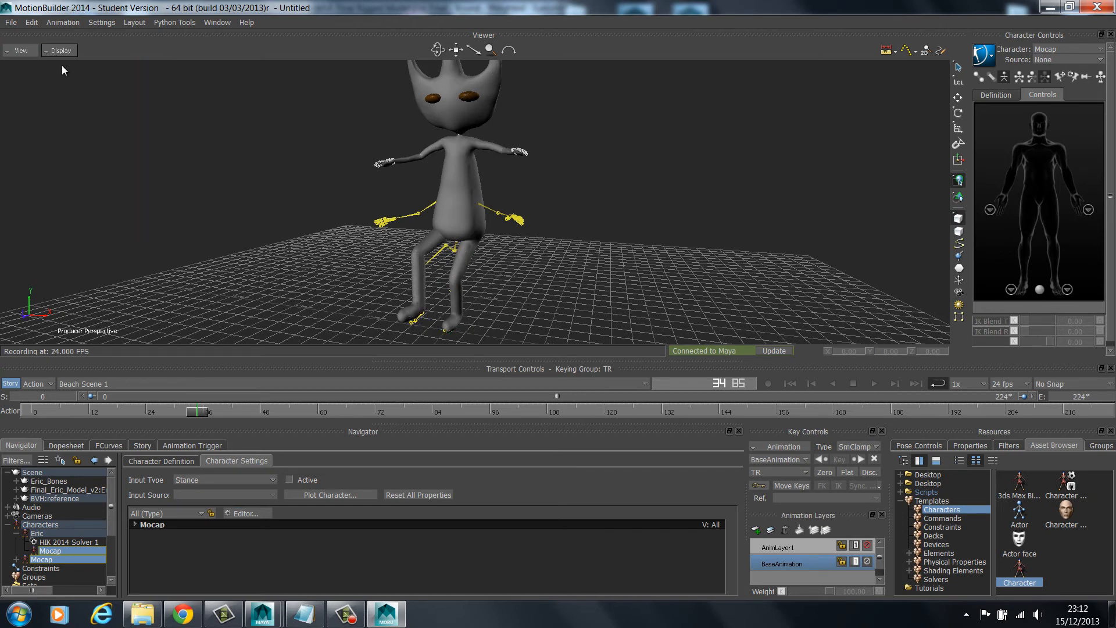
click(58, 51)
mouse_move(67, 157)
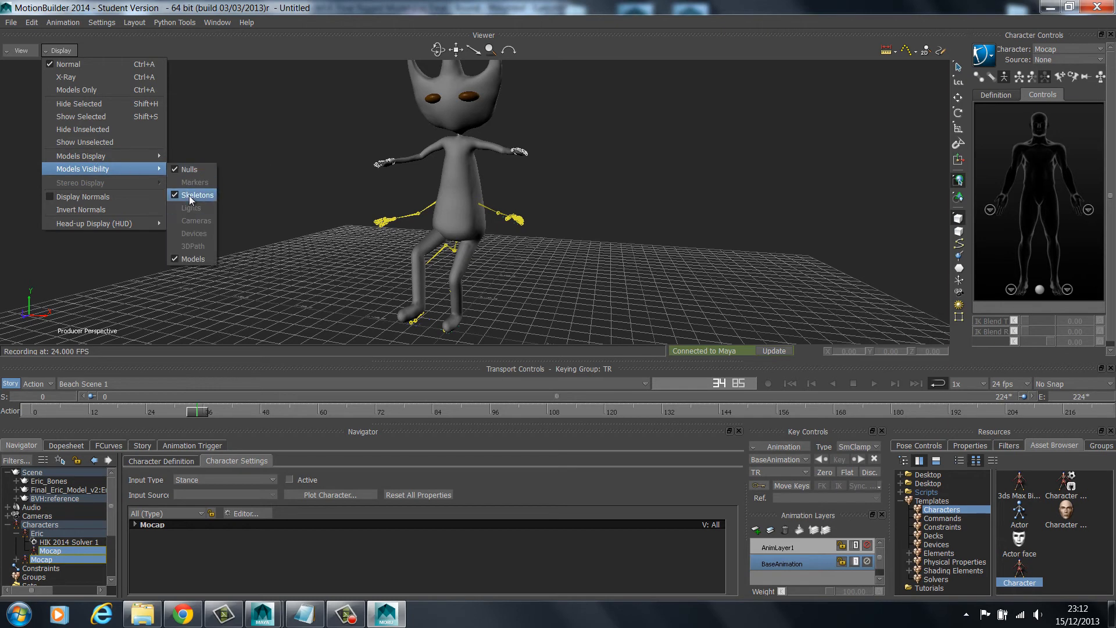
click(193, 195)
Play the take while orbiting around Eric to review the plotted animation, and stop playback
drag(441, 50, 850, 363)
click(873, 384)
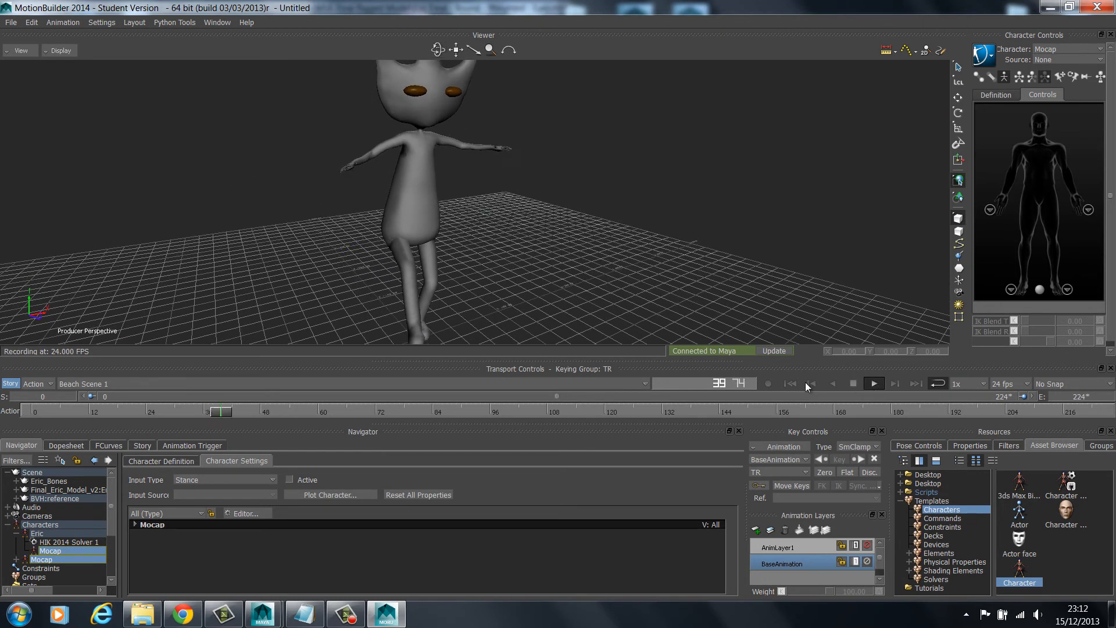
mouse_move(440, 53)
mouse_down()
mouse_move(267, 27)
mouse_move(230, 51)
mouse_move(500, 40)
mouse_move(575, 45)
mouse_move(607, 69)
mouse_move(872, 11)
mouse_move(959, 58)
mouse_move(994, 49)
mouse_move(421, 48)
mouse_move(433, 51)
mouse_up()
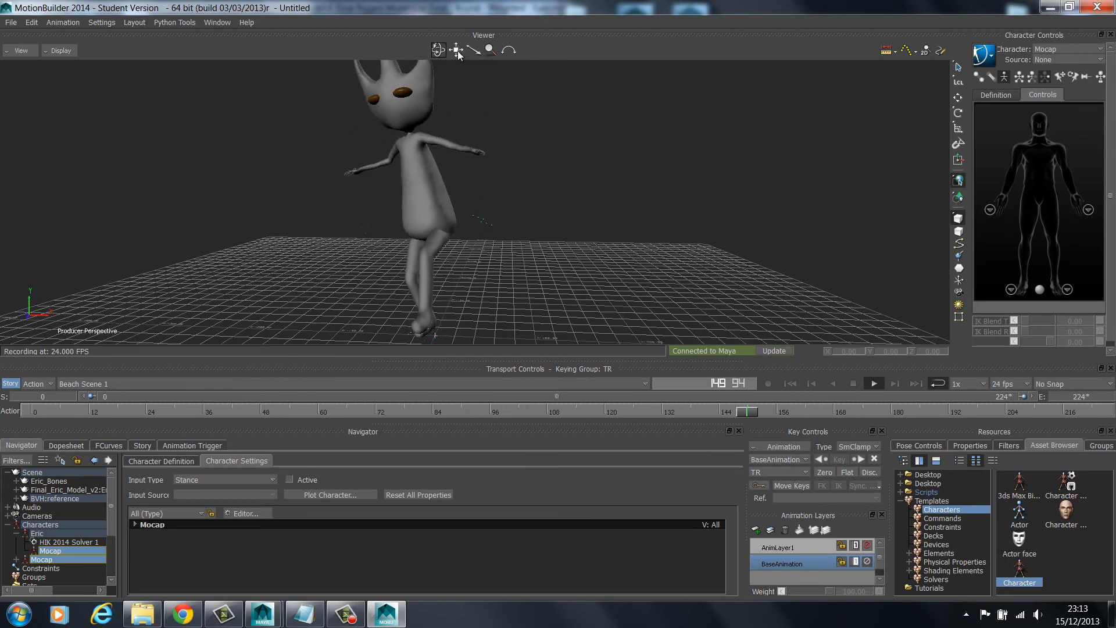
click(853, 383)
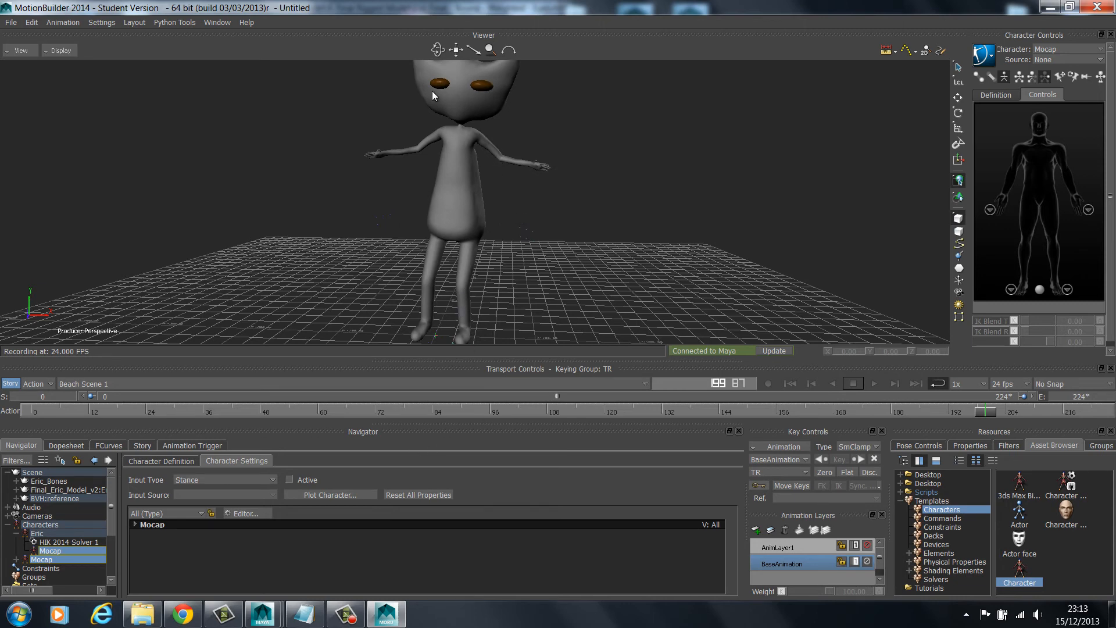
drag(456, 49, 468, 52)
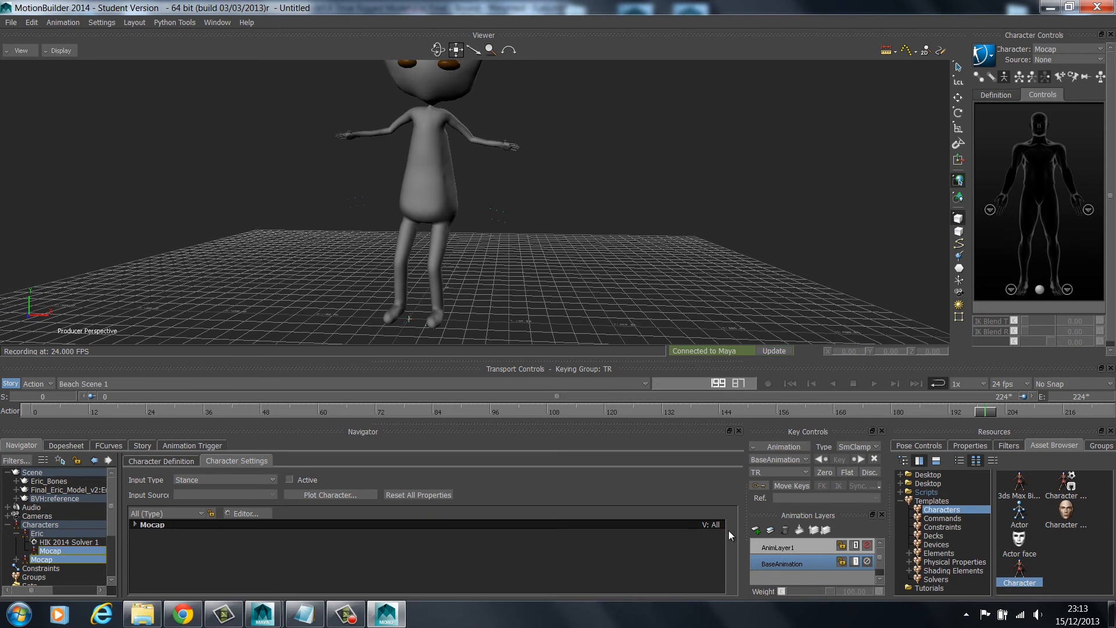
Make AnimLayer1 the active animation layer and show the skeletons in the viewer again
click(813, 548)
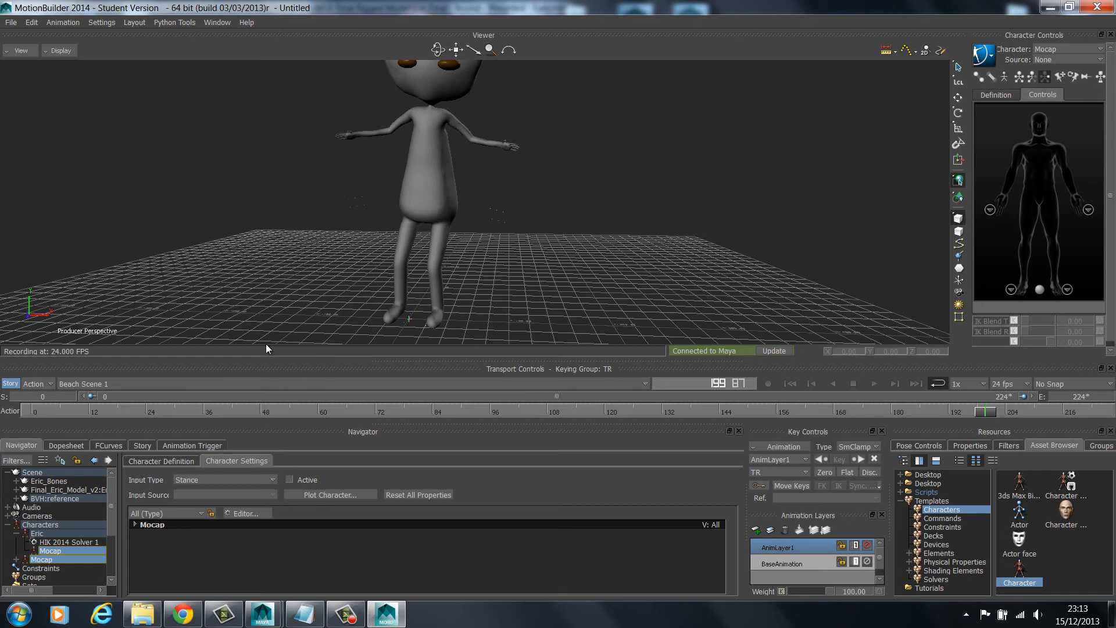
click(58, 51)
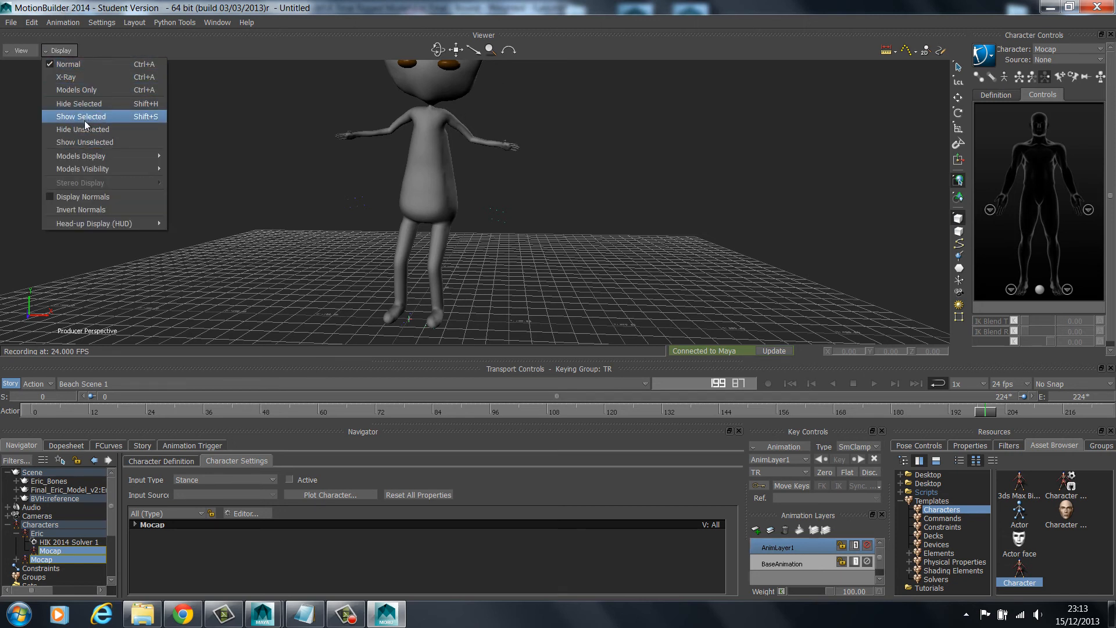
click(103, 144)
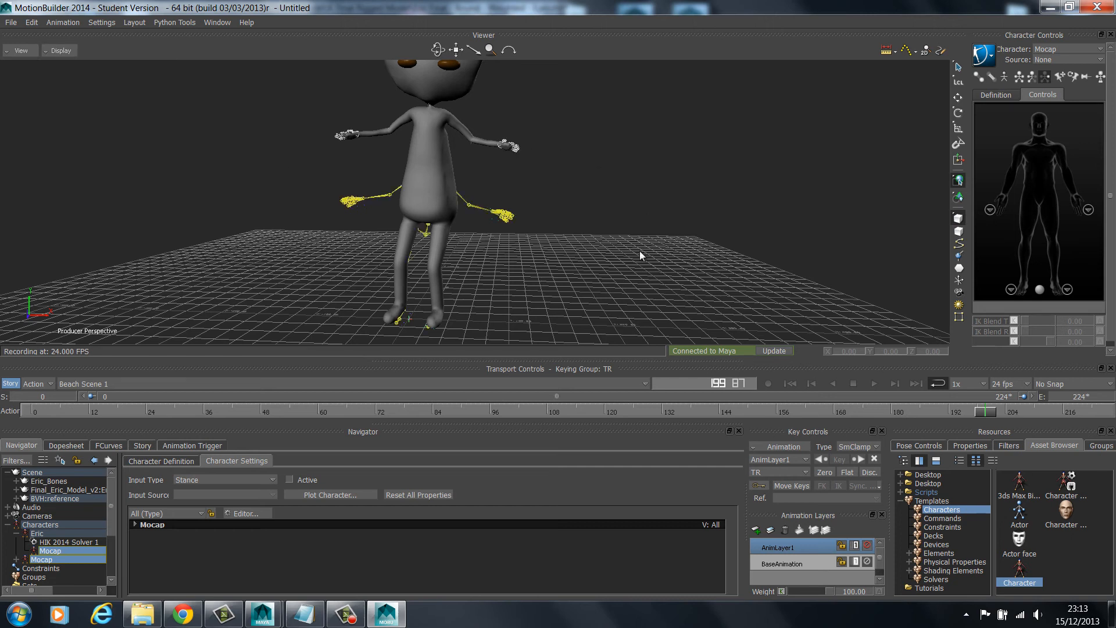
Make Eric the current character, create an FK/IK control rig as his source, and select his left hand effector
click(1072, 49)
click(1068, 68)
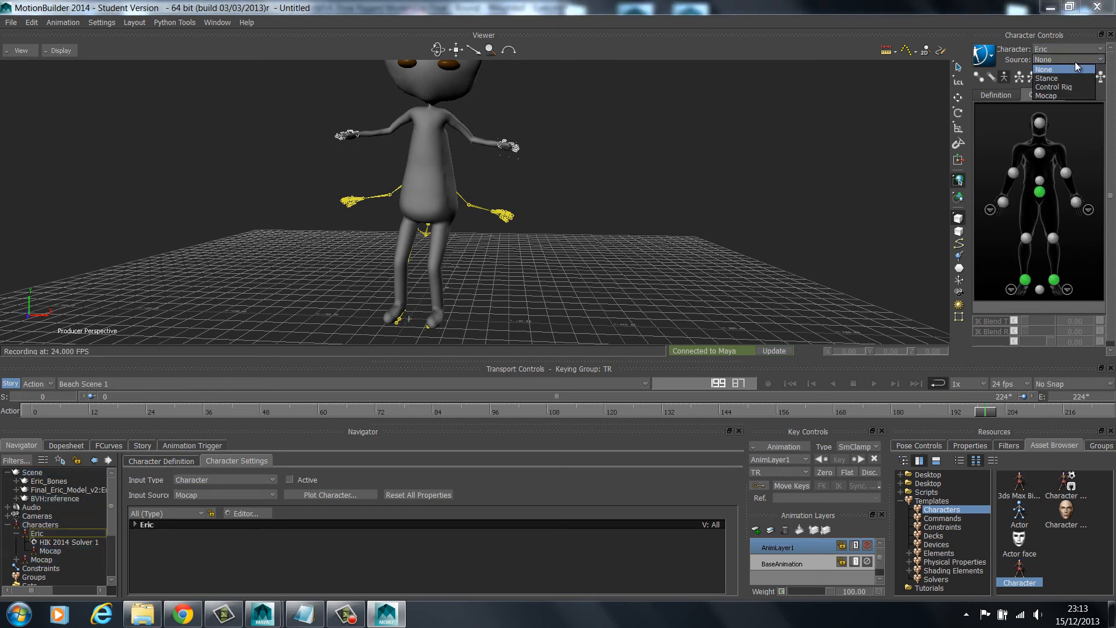
click(1075, 60)
click(1053, 87)
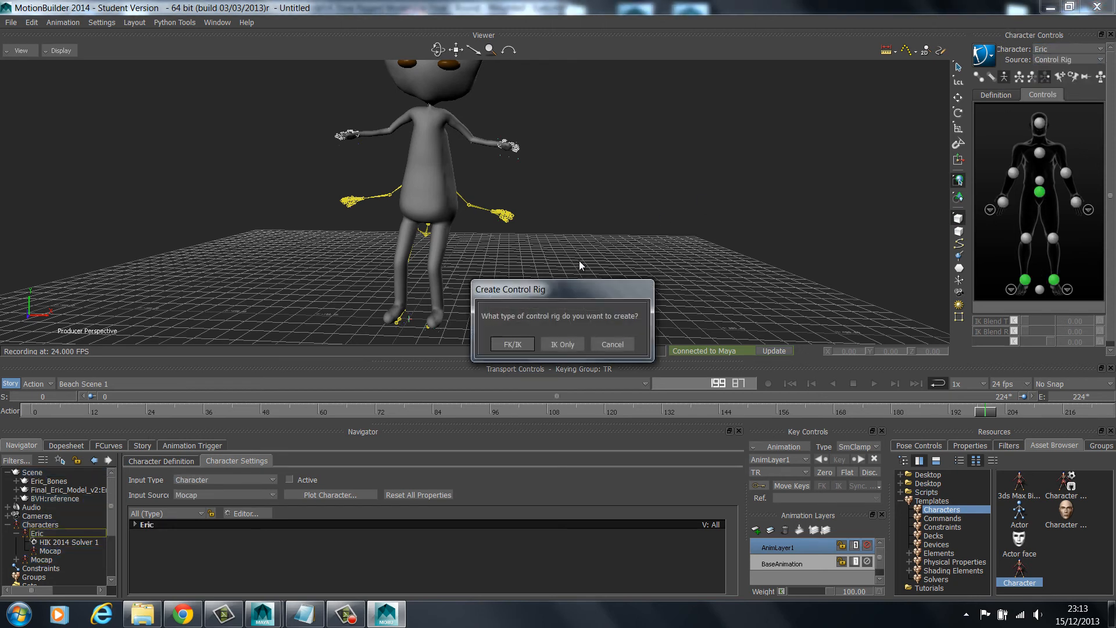
click(513, 344)
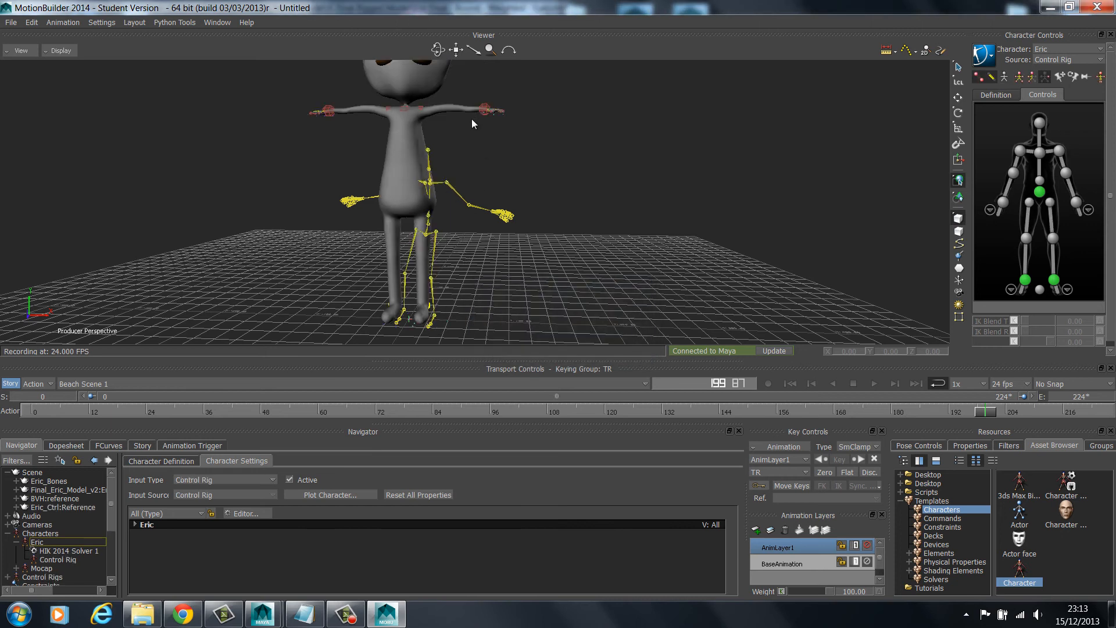
click(485, 110)
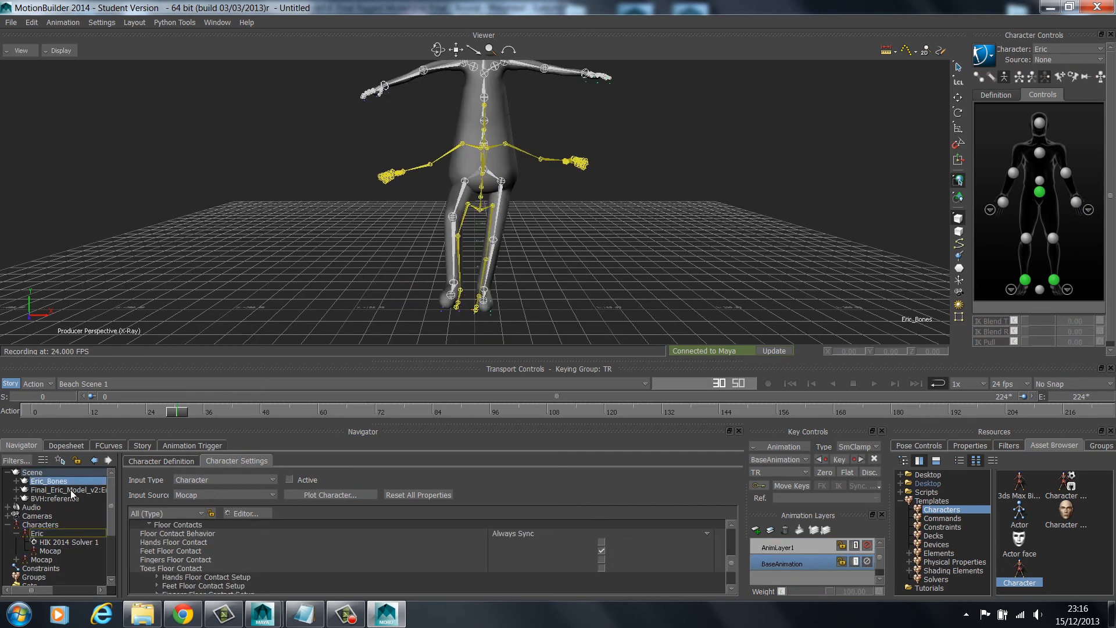
Send the Eric_Bones hierarchy and the Final_Eric_Model_v2 group to Maya, updating the current scene
ctrl+click(70, 490)
click(12, 23)
mouse_move(61, 116)
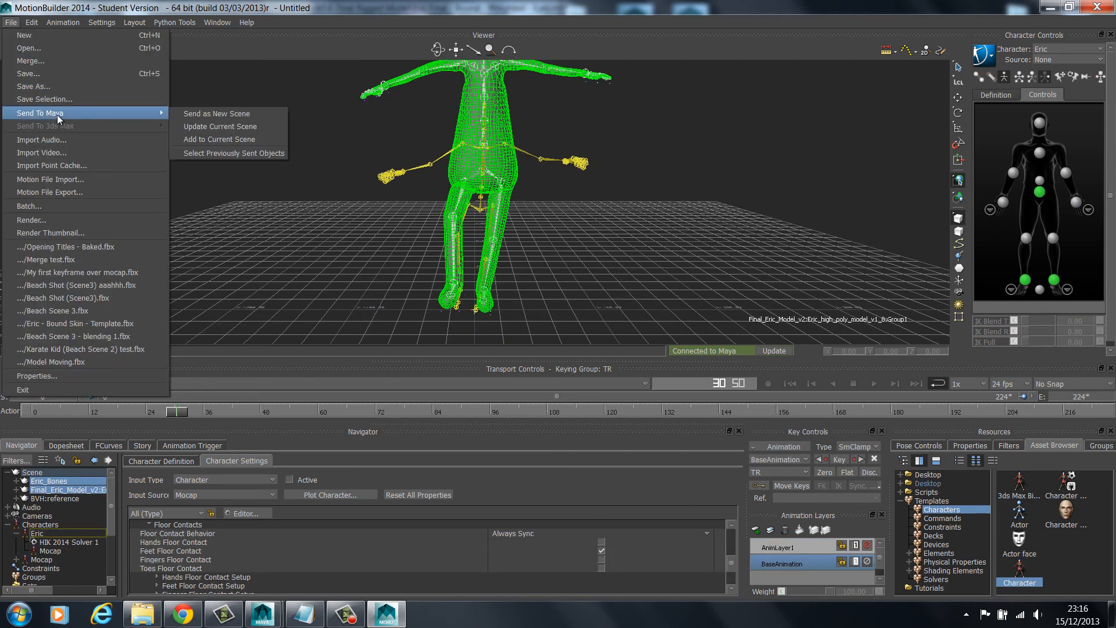
click(262, 127)
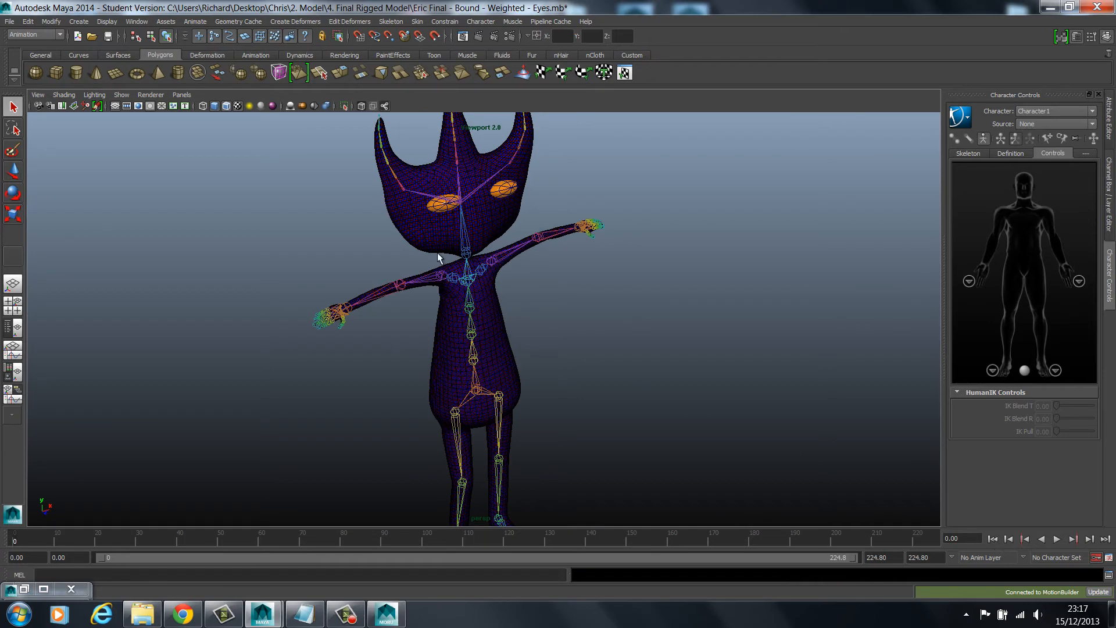
In Maya, play the transferred animation to review the whole Eric model in motion
scroll(524, 352, down, 3)
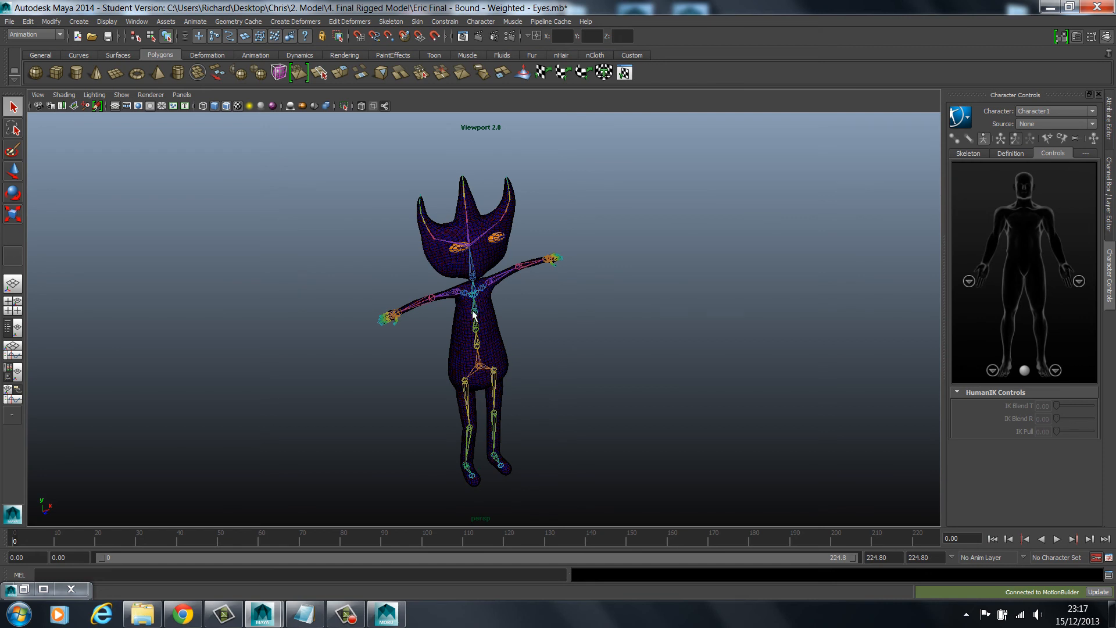
click(1057, 538)
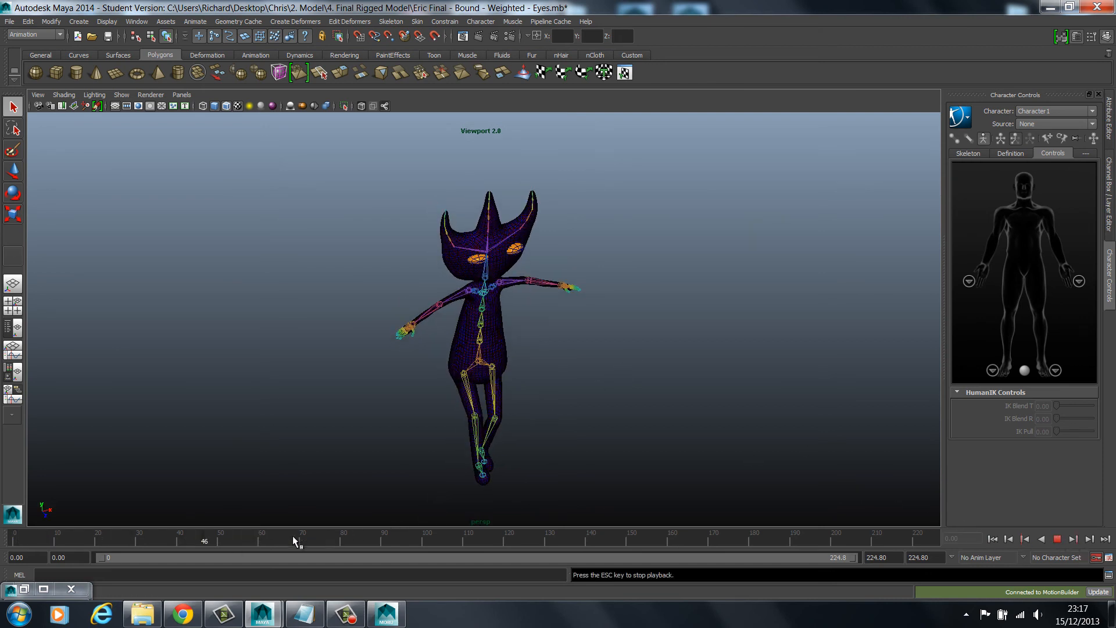
Review the animation playback from behind Eric, stop it, and return the timeline to frame 0
click(1057, 539)
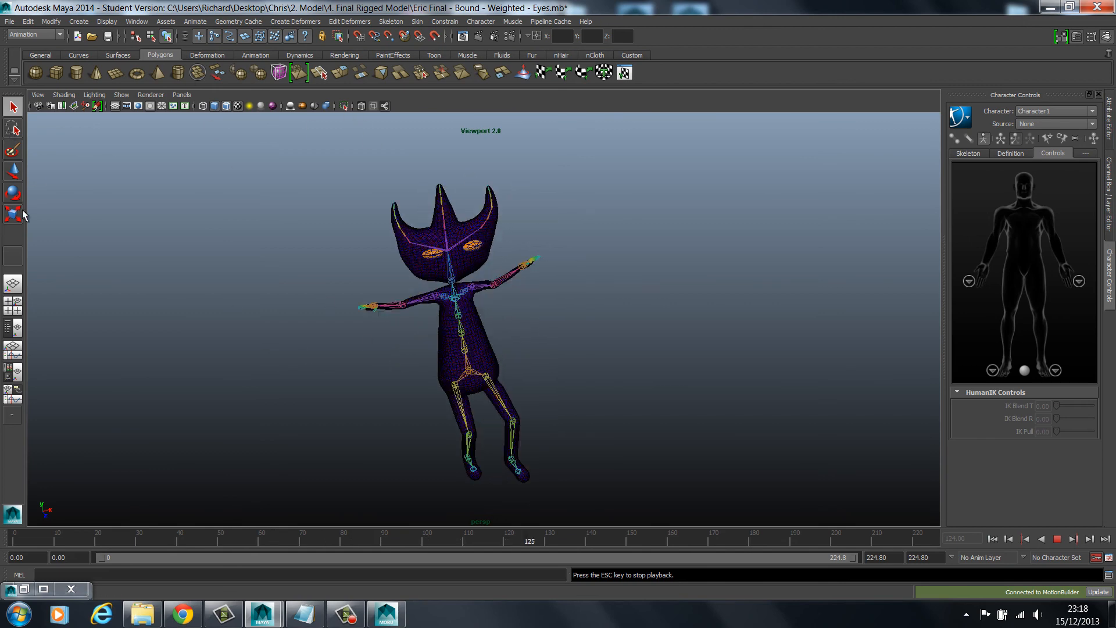
alt+drag(87, 169, 445, 239)
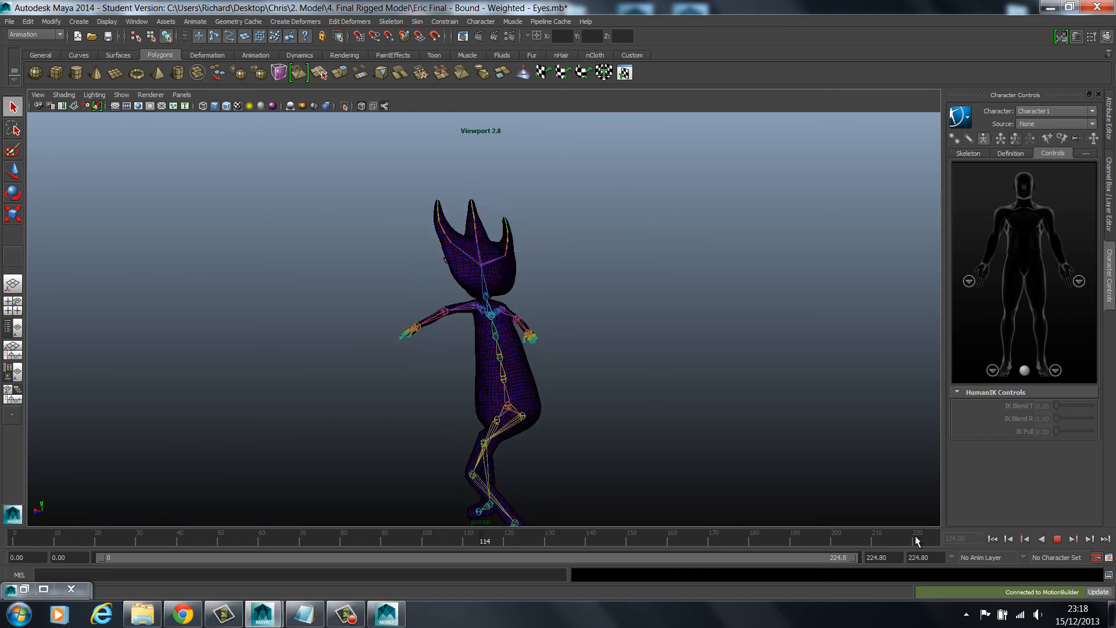
click(1058, 539)
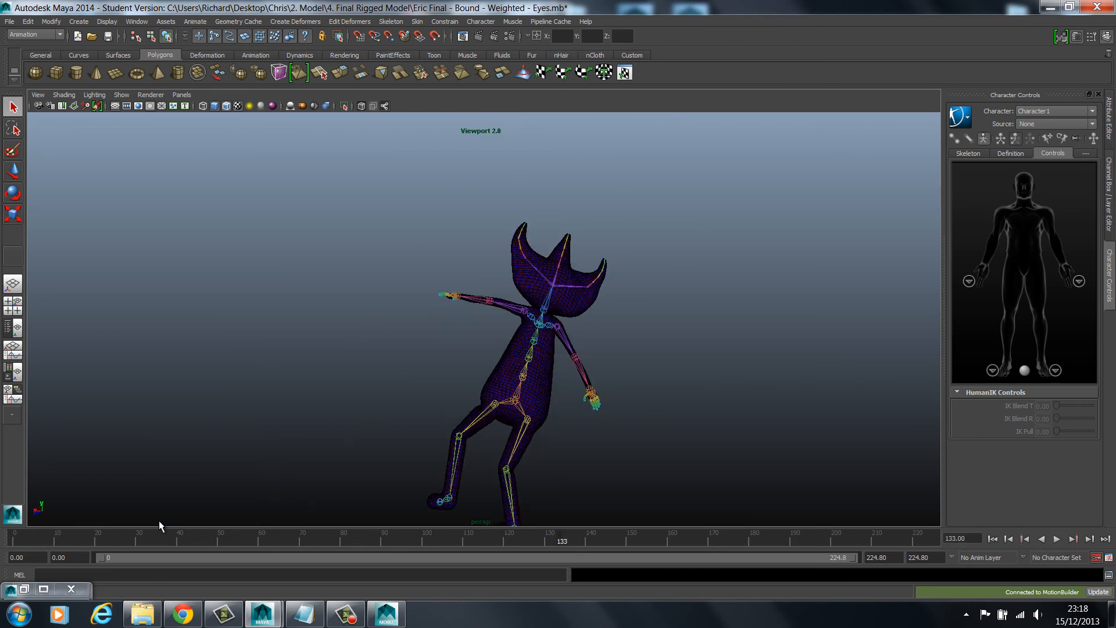
drag(565, 542, 14, 539)
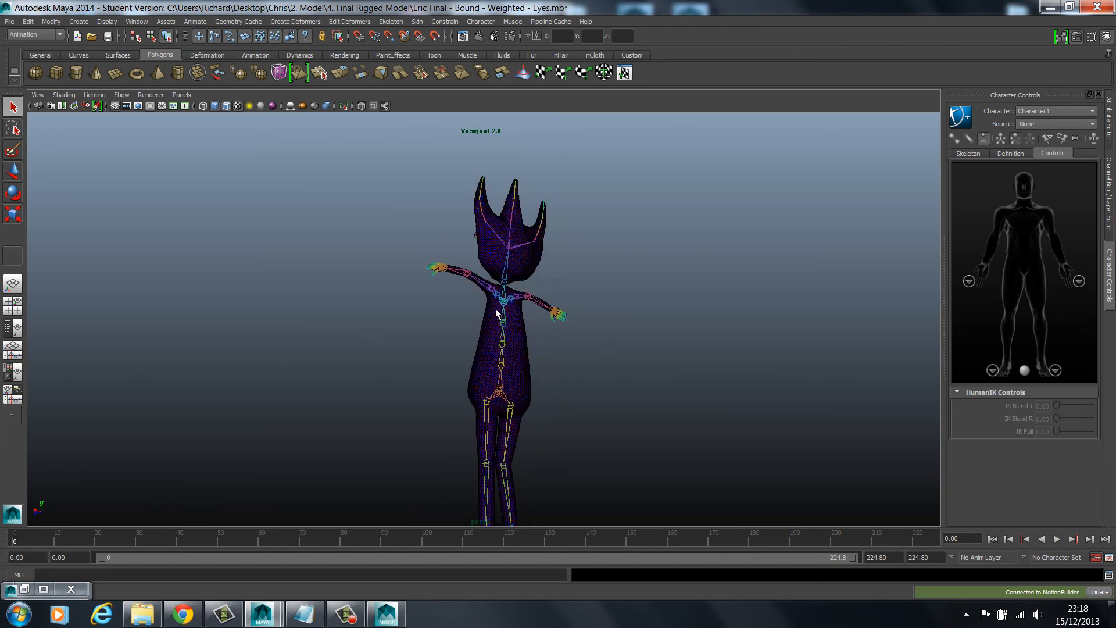
Select the Final_Eric_Model_v2:Eric_high_poly_model_v1_8:Group1 mesh in the Outliner and open the Paint Skin Weights Tool with its settings
click(44, 588)
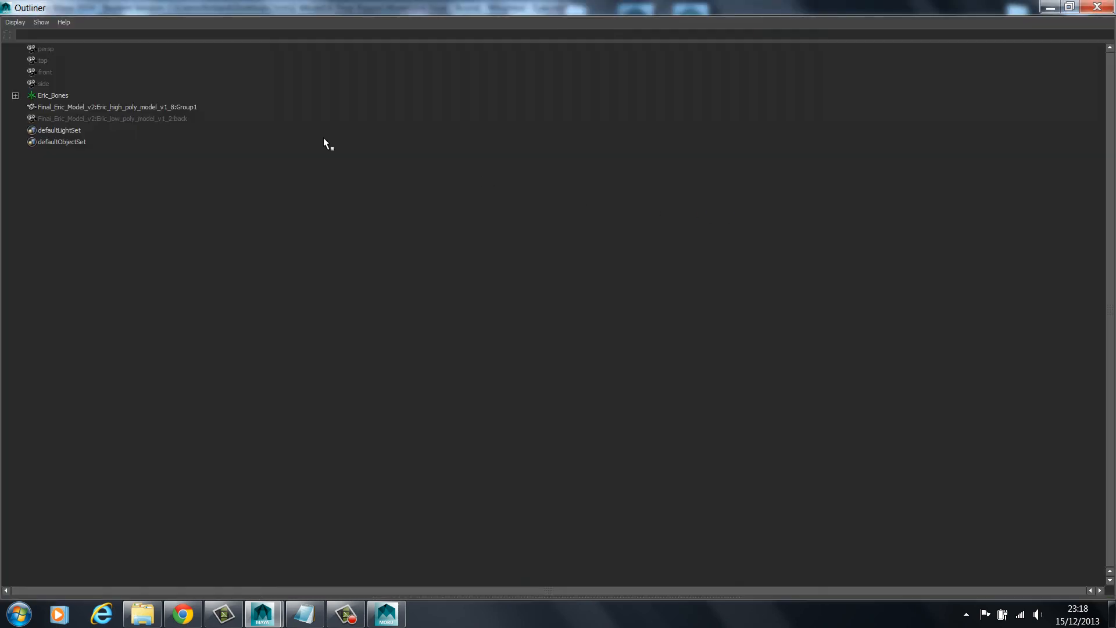
click(116, 107)
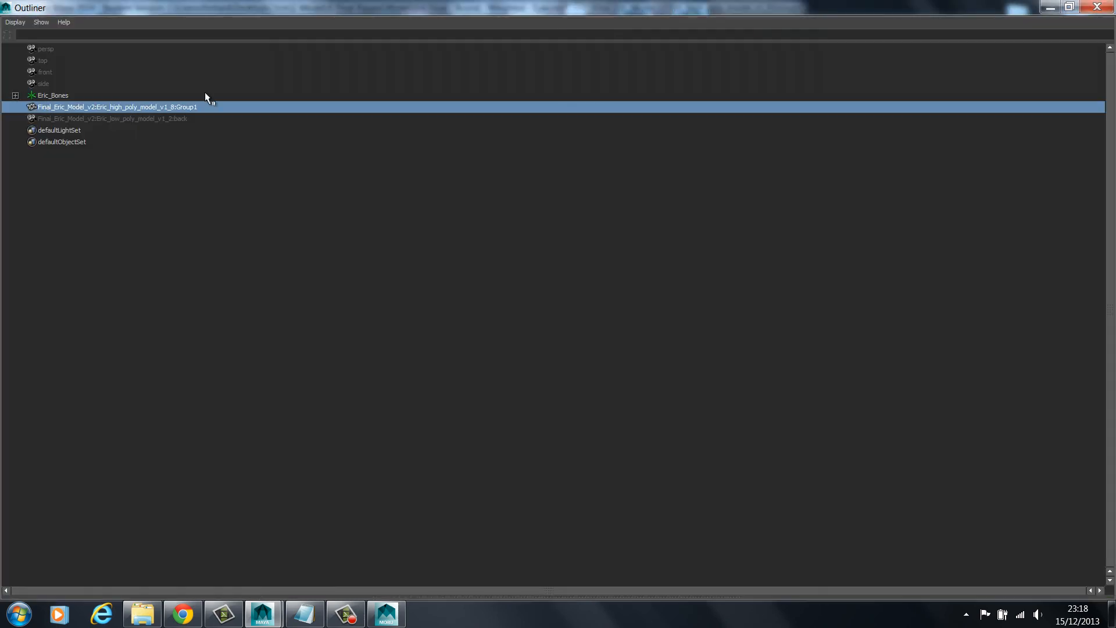
click(1050, 7)
click(349, 22)
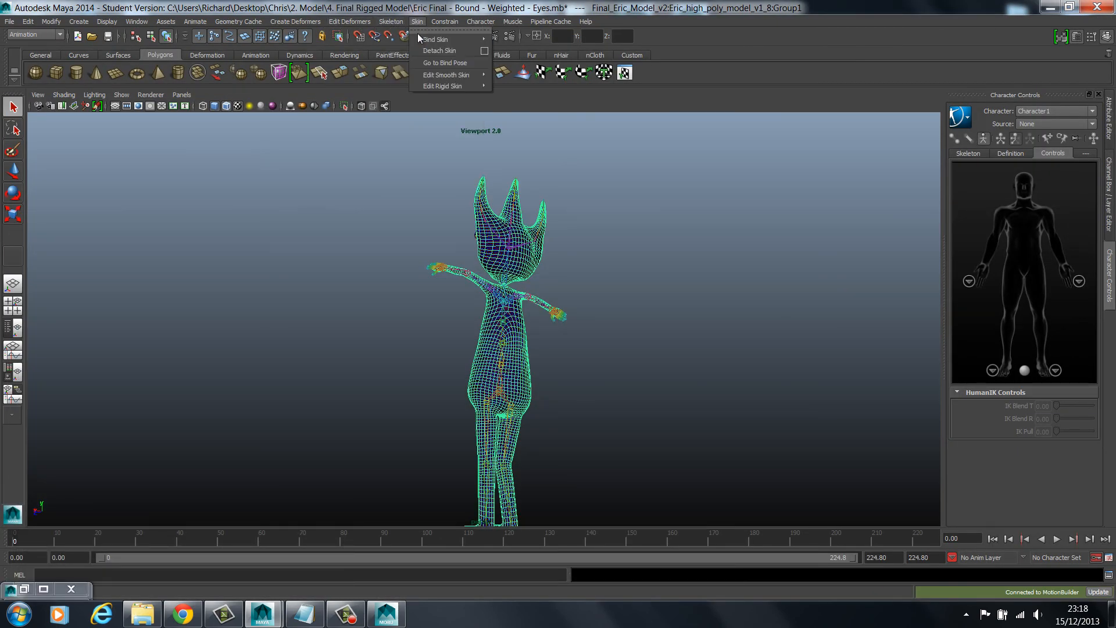
click(416, 21)
mouse_move(424, 43)
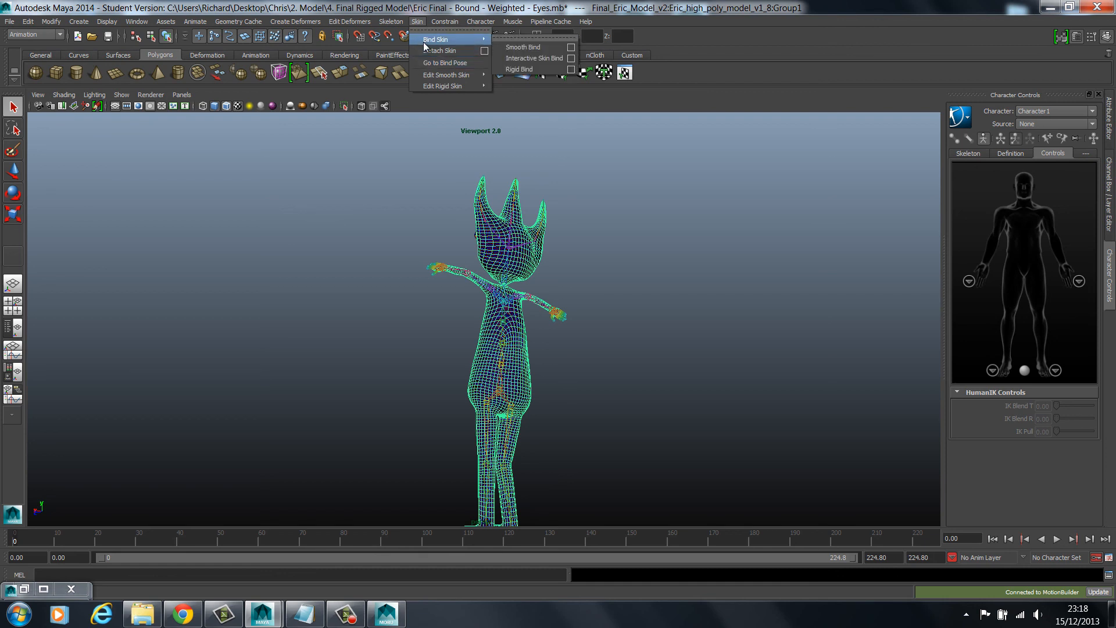
mouse_move(448, 75)
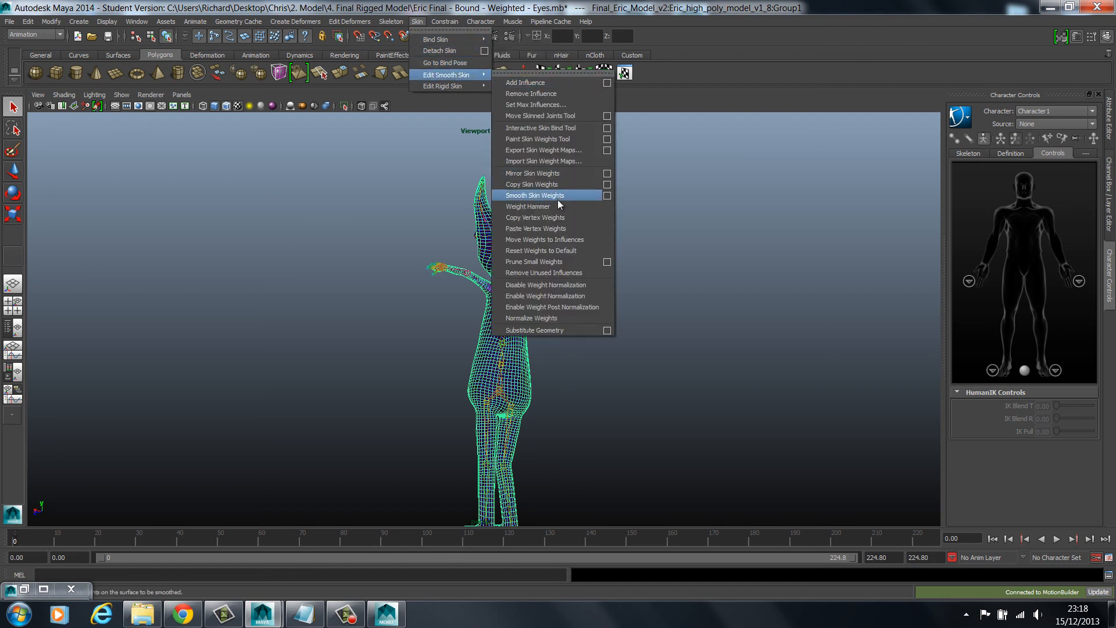
click(612, 142)
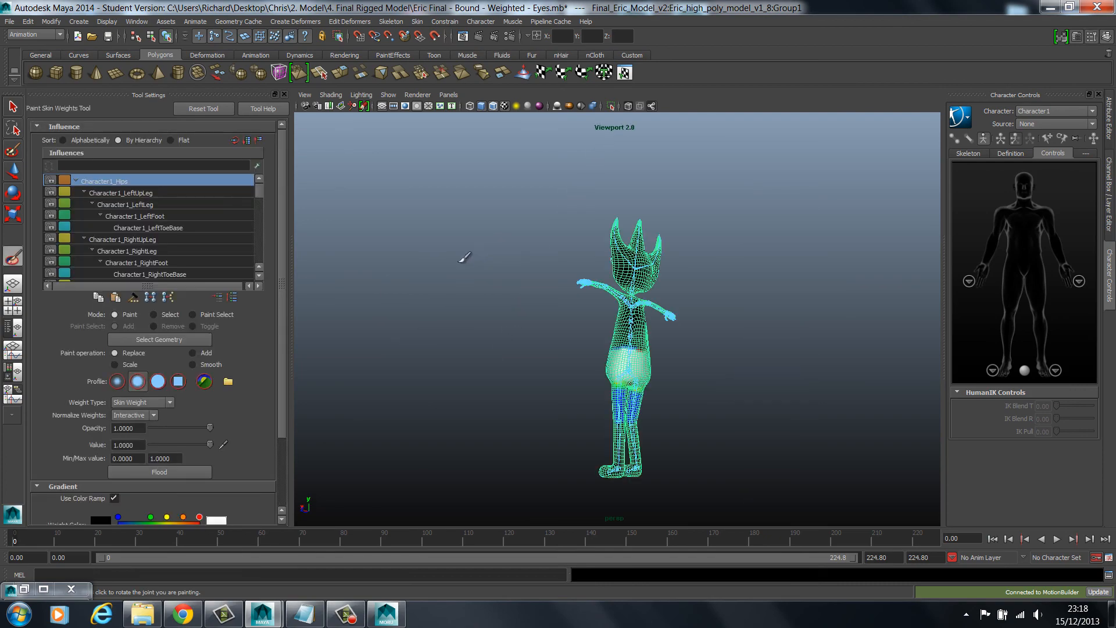
Examine the Character1_Hips skin weights up close, and display the Character1_LeftUpLeg and Character1_LeftLeg influences
alt+drag(460, 256, 658, 283)
alt+right_drag(626, 301, 726, 359)
alt+middle_drag(725, 360, 679, 242)
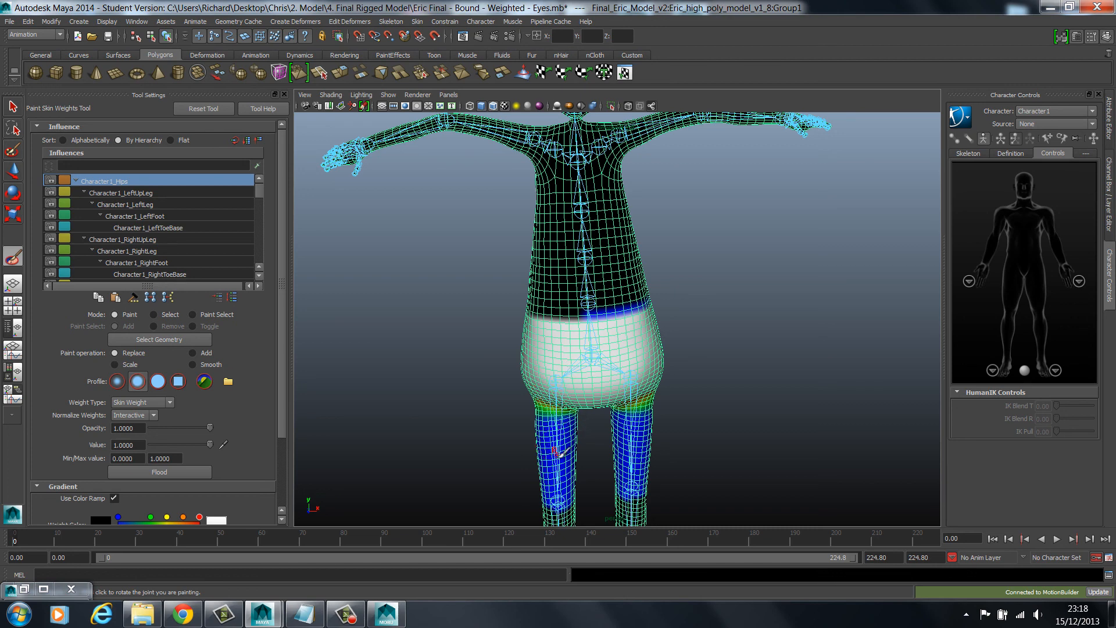
click(121, 192)
click(124, 204)
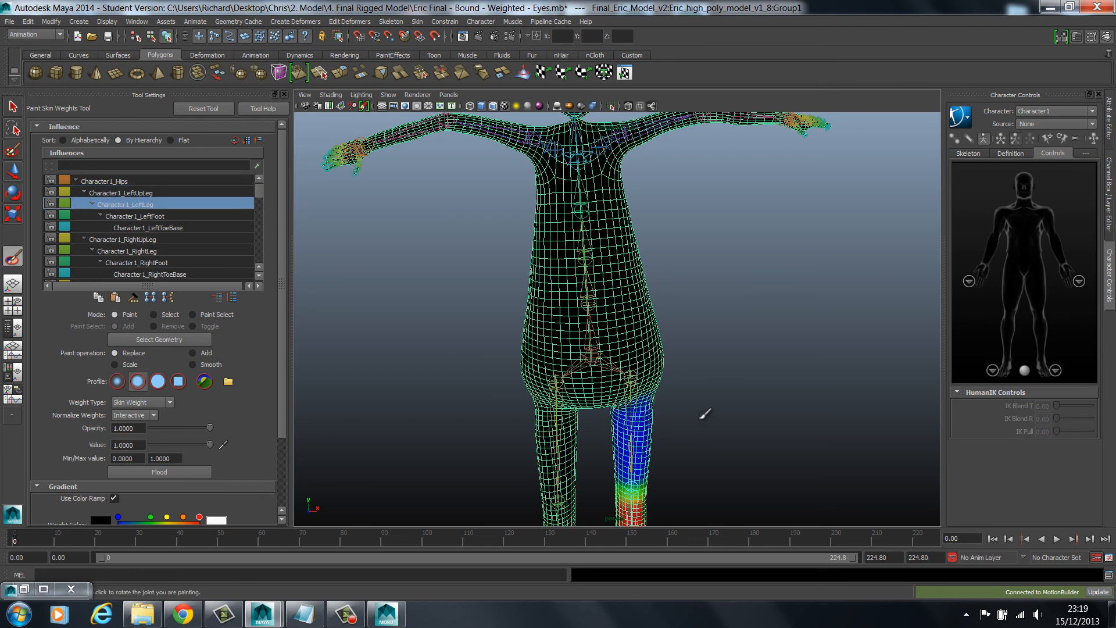
Inspect the Character1_LeftLeg weighting around the knee, foot and body from several angles, and display the Character1_Hips influence again
alt+middle_drag(705, 411, 648, 351)
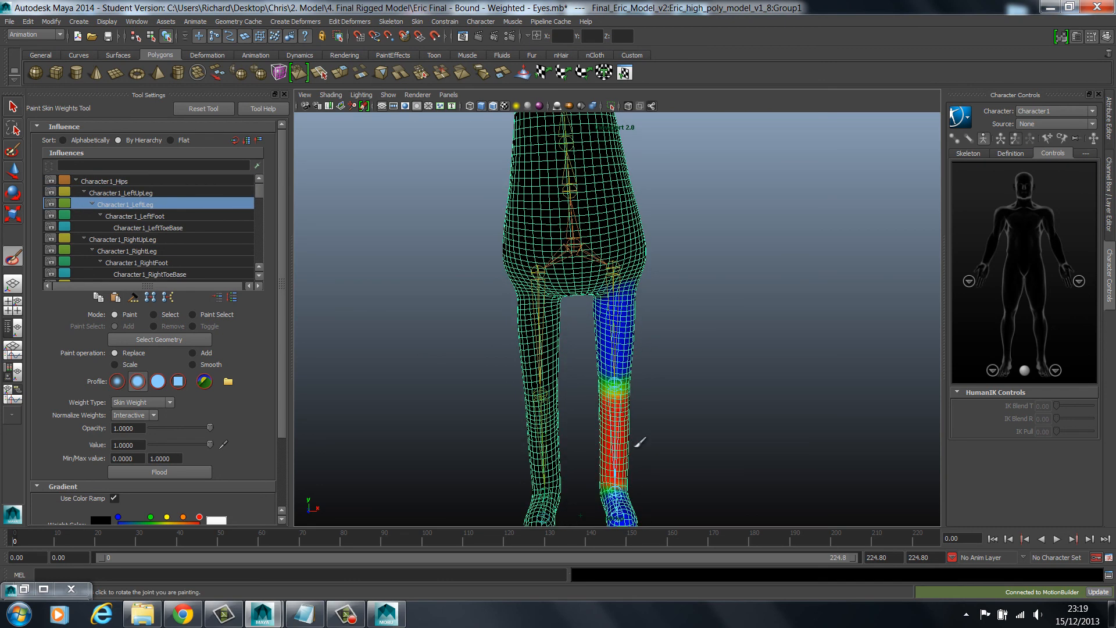
alt+drag(669, 390, 581, 378)
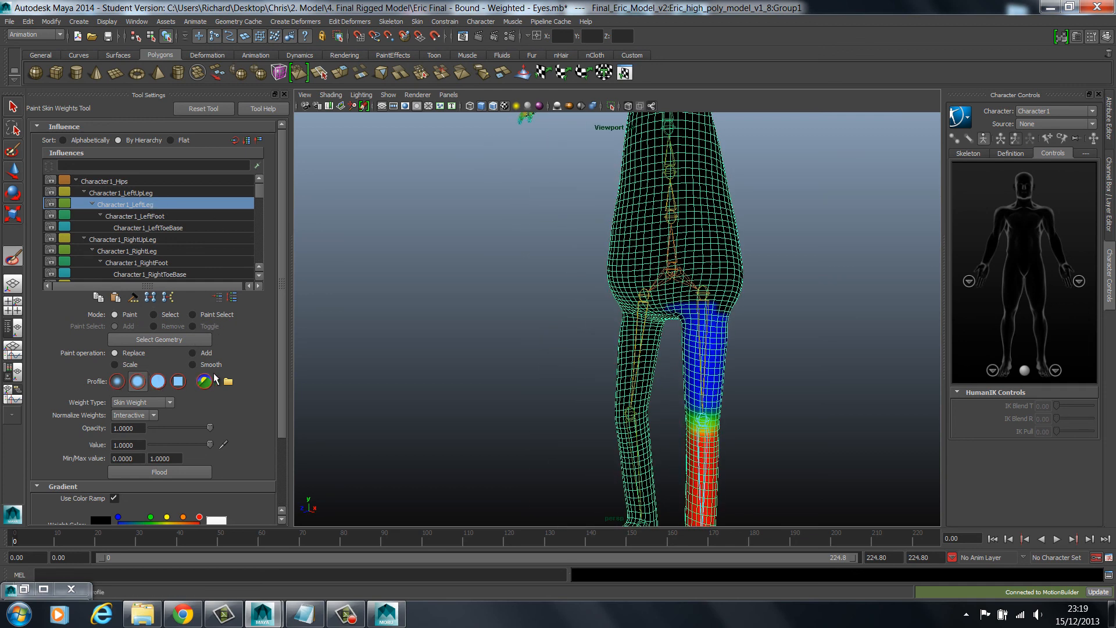
alt+middle_drag(767, 422, 711, 324)
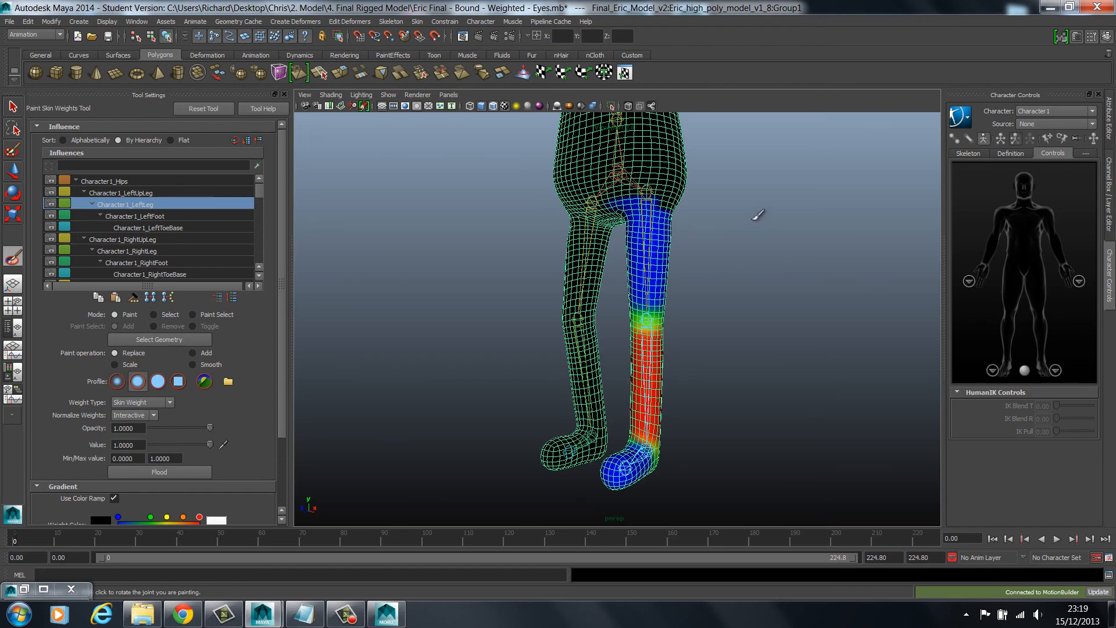
alt+middle_drag(748, 234, 721, 385)
alt+drag(714, 271, 570, 264)
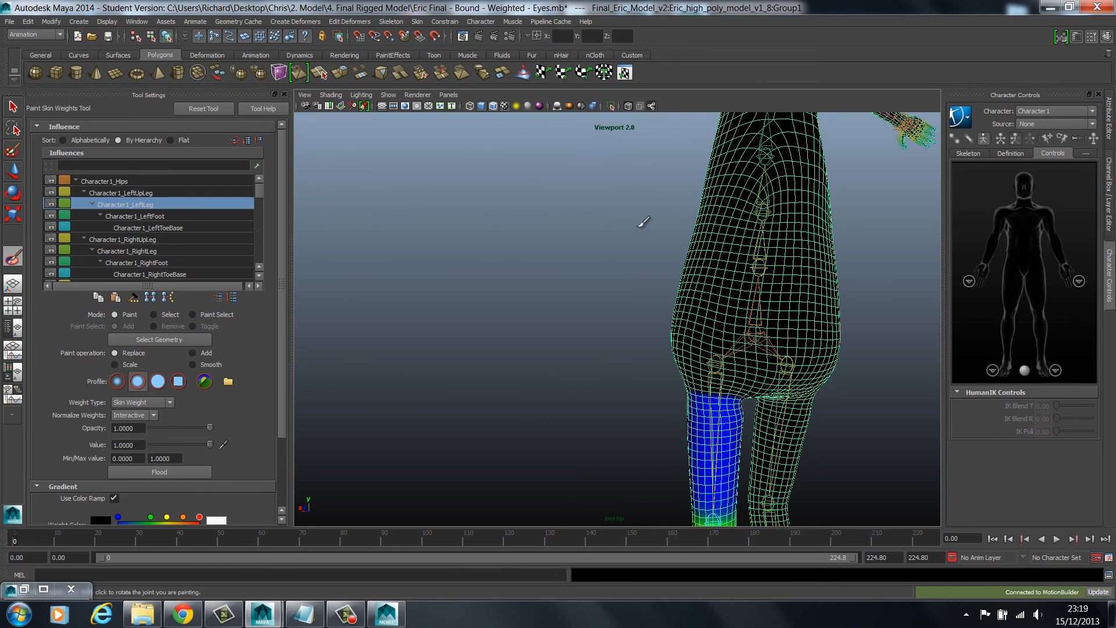
alt+middle_drag(639, 226, 566, 383)
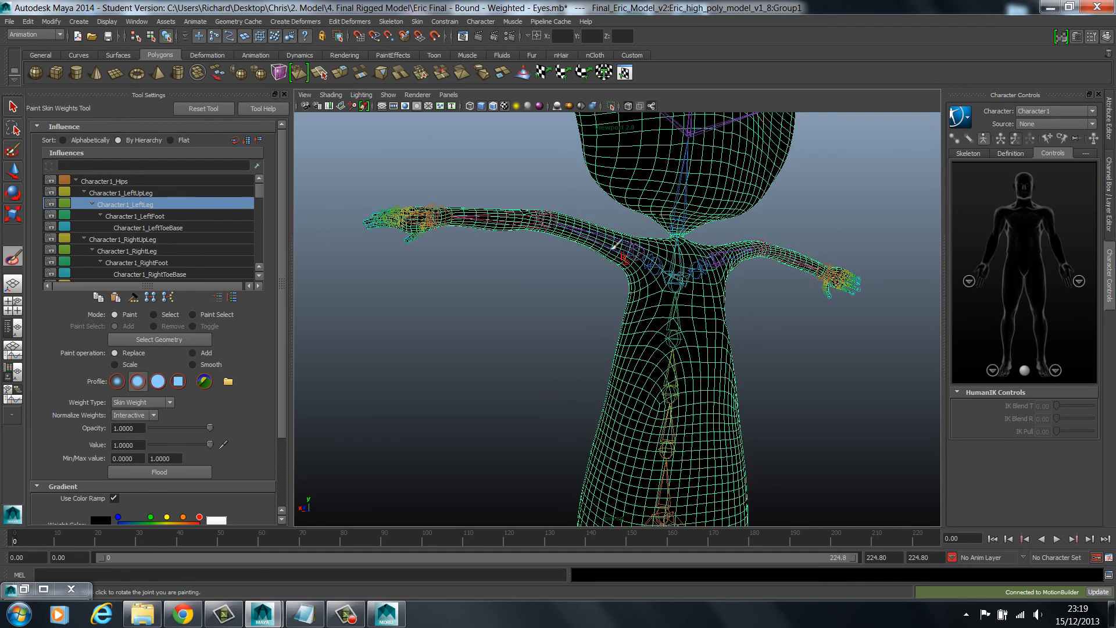
mouse_move(486, 405)
alt+mouse_down()
mouse_move(685, 406)
mouse_move(714, 418)
alt+mouse_up()
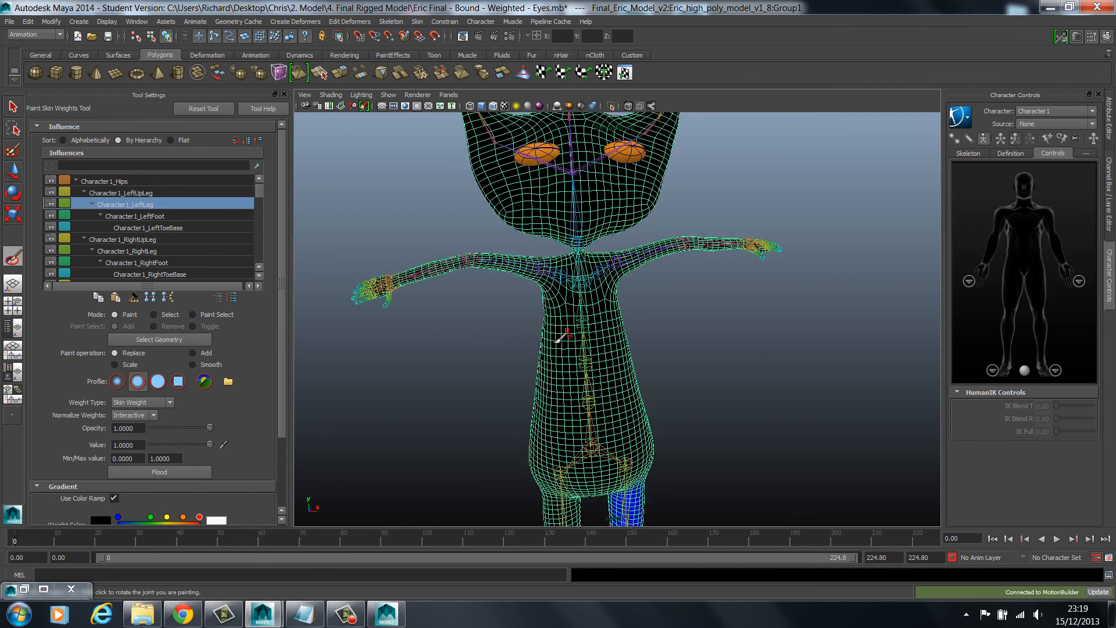
mouse_move(463, 326)
alt+mouse_down()
mouse_move(446, 309)
mouse_move(453, 333)
alt+mouse_up()
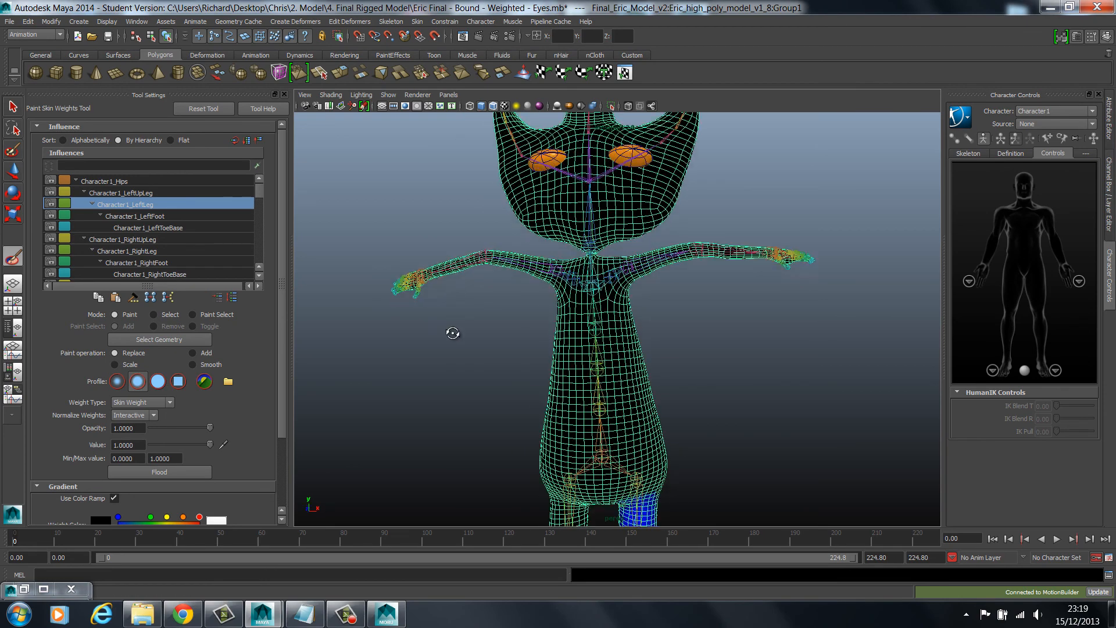
click(102, 181)
click(9, 20)
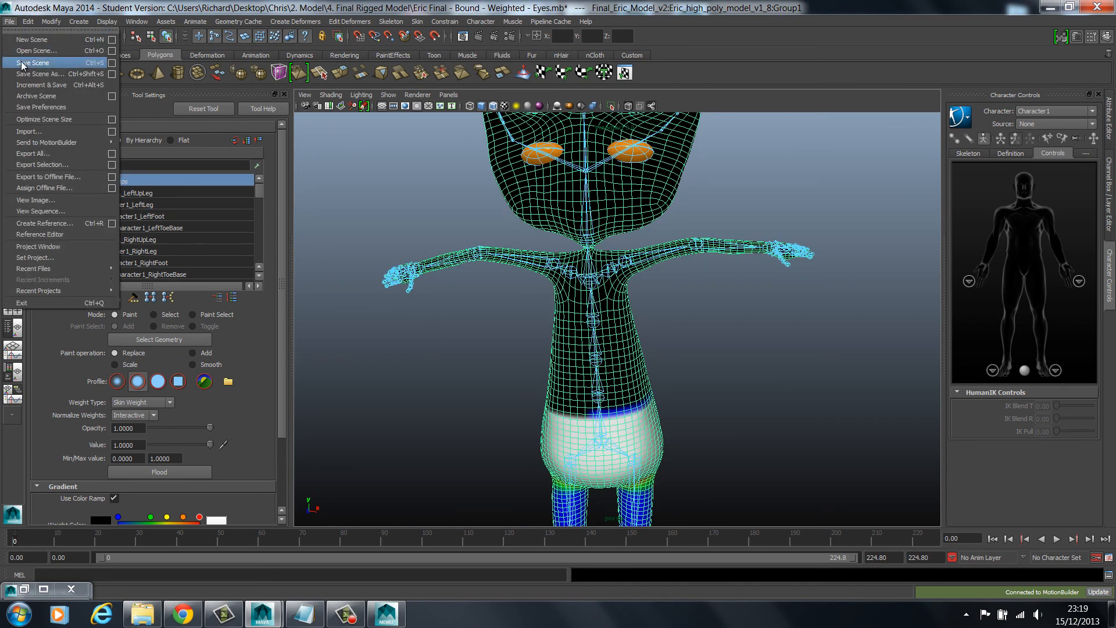
click(587, 22)
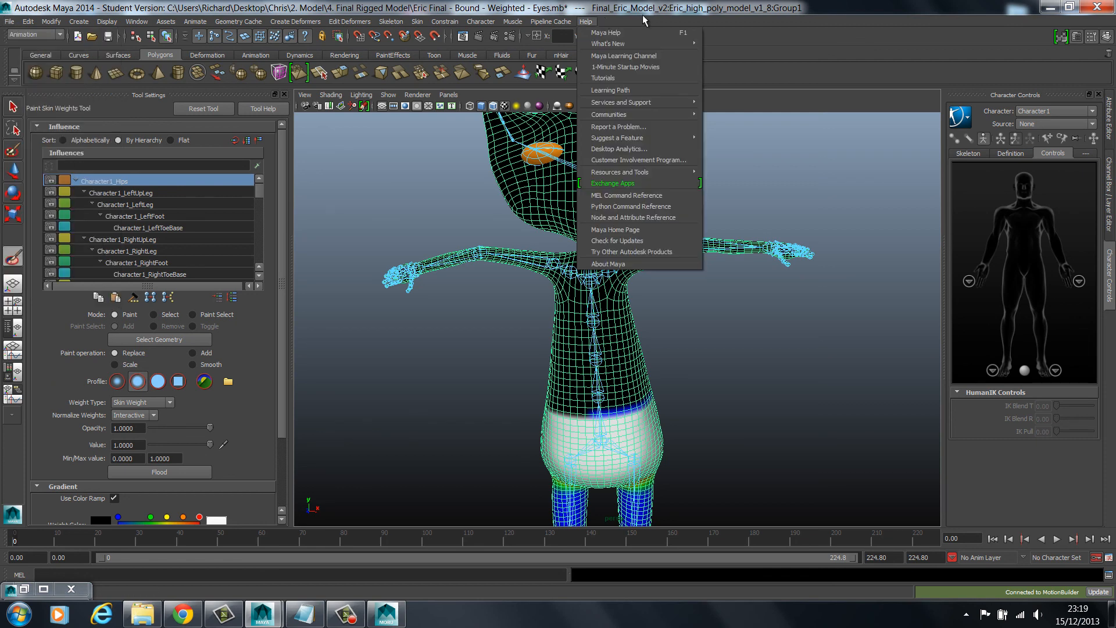
click(683, 3)
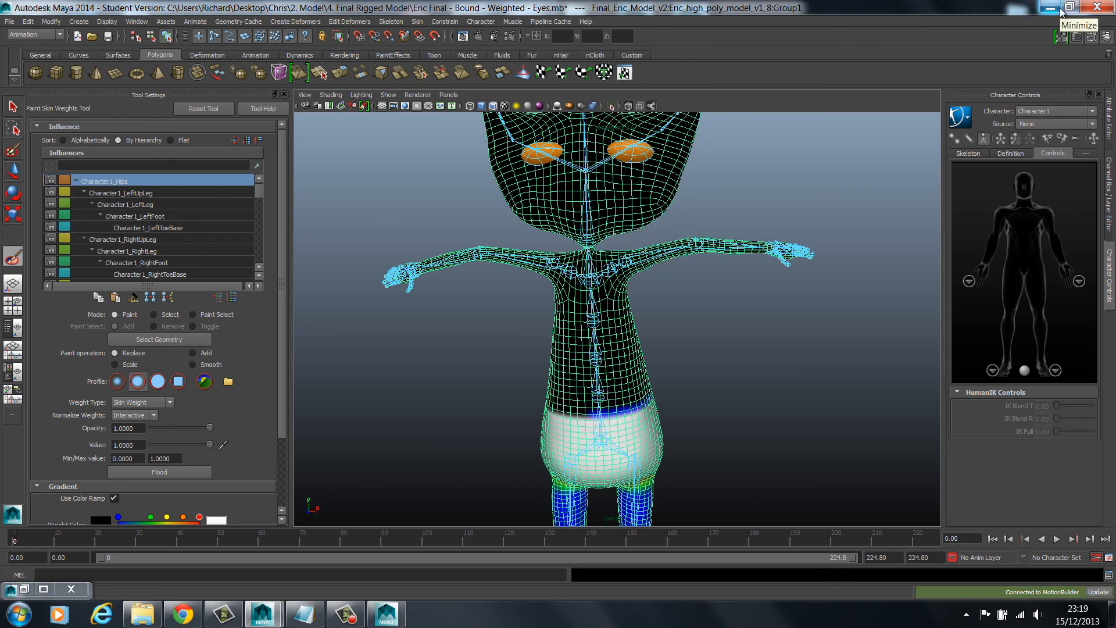